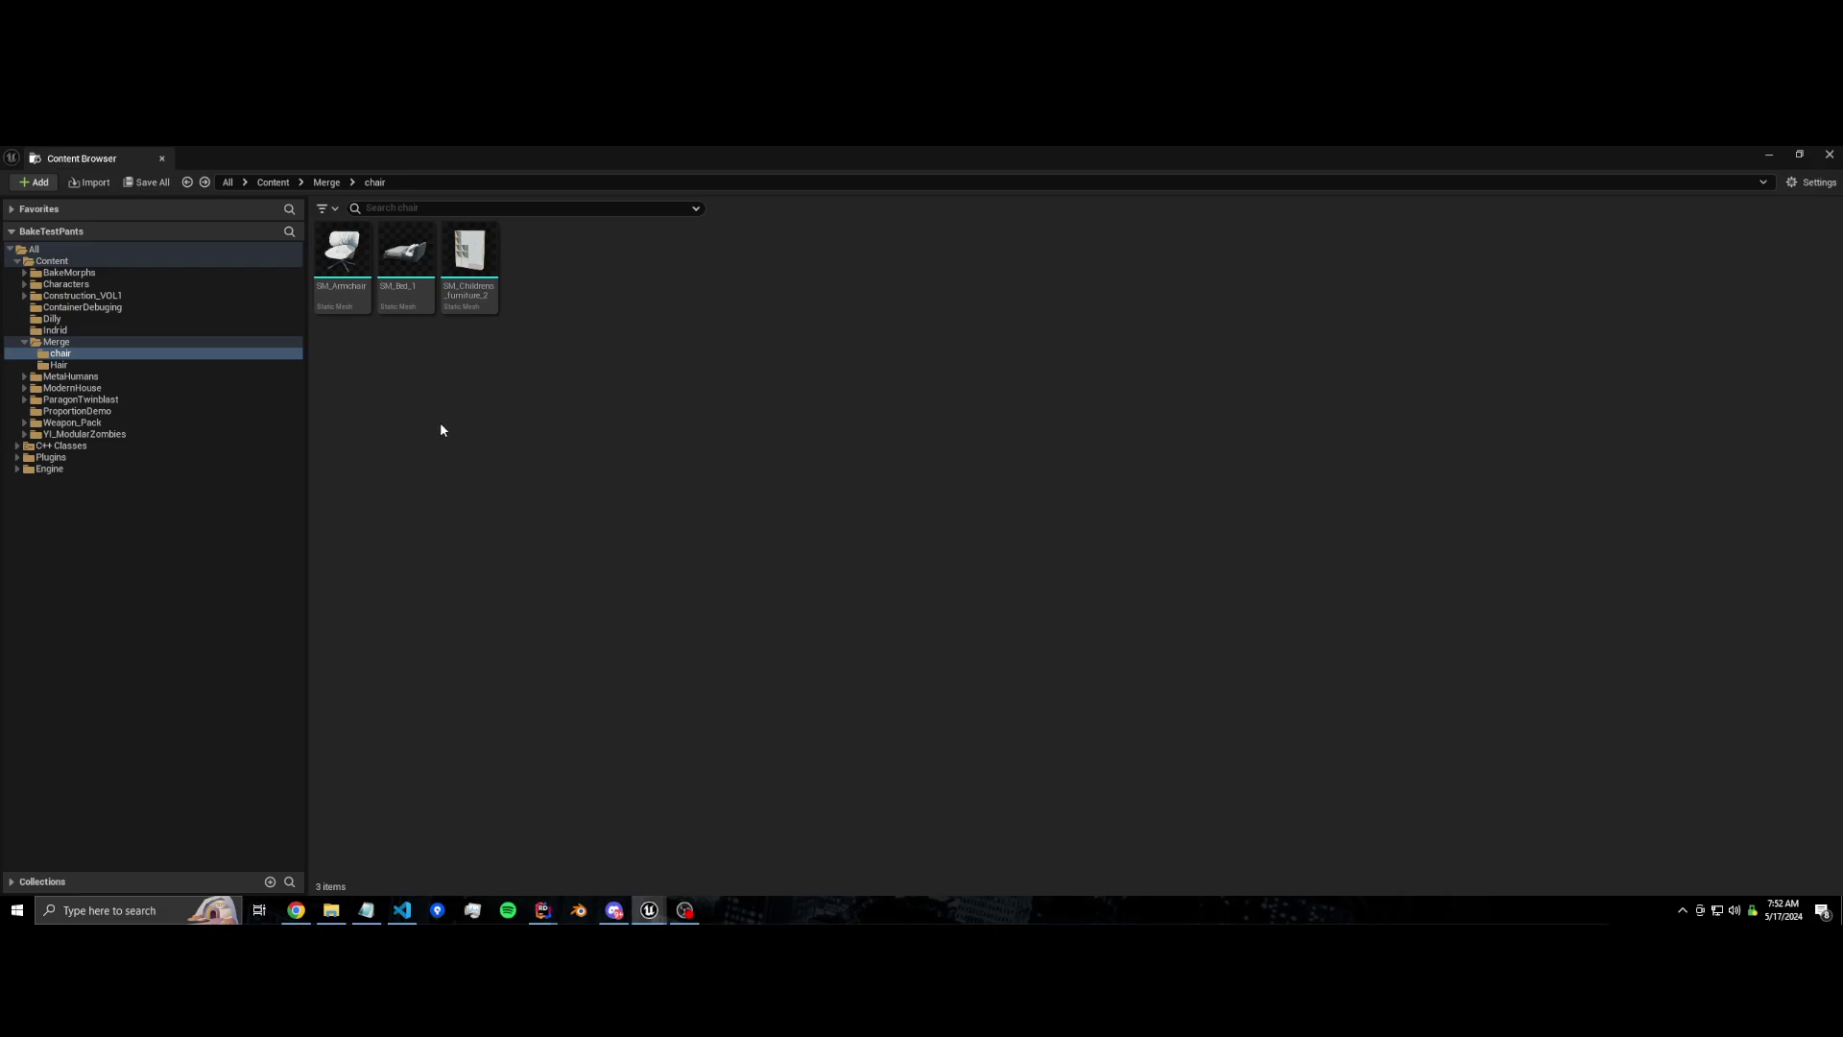
# Step: Select SM_Armchair in the content browser and frame the whole armchair in view
pyautogui.rightClick(349, 272)
pyautogui.moveTo(401, 401)
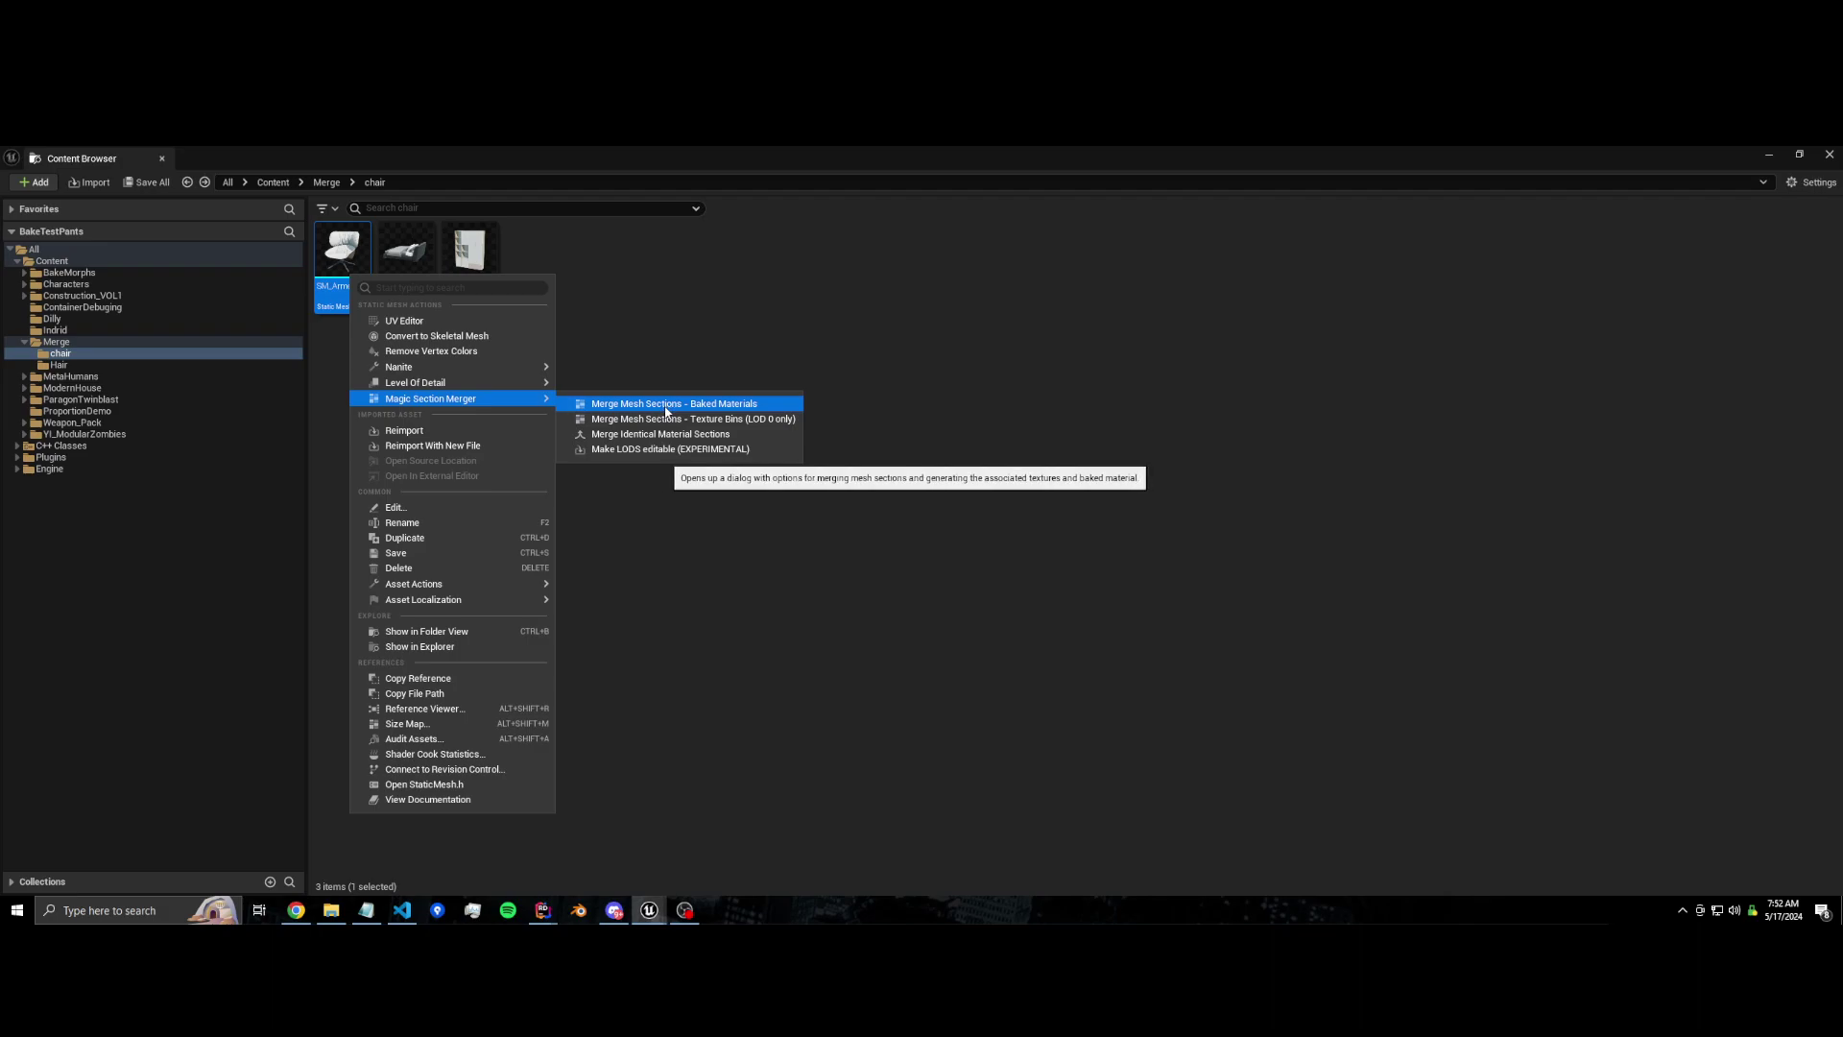
pyautogui.click(607, 349)
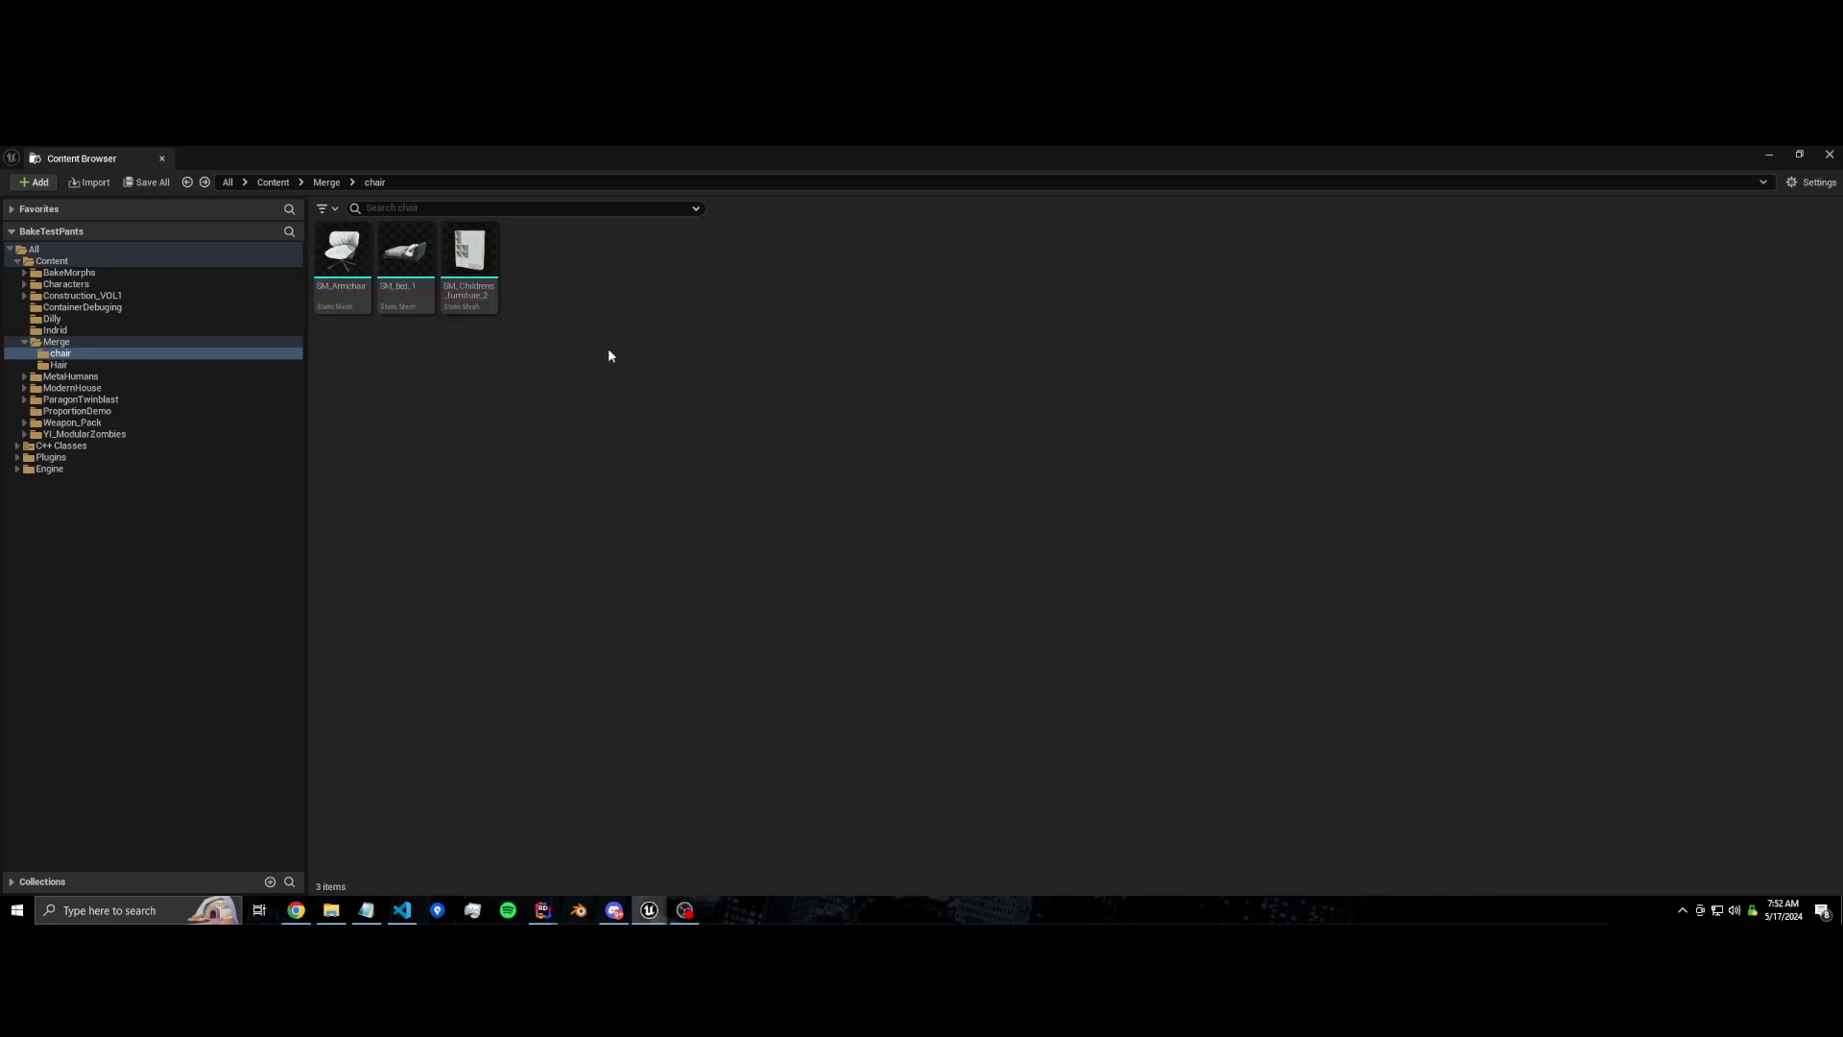
pyautogui.click(334, 271)
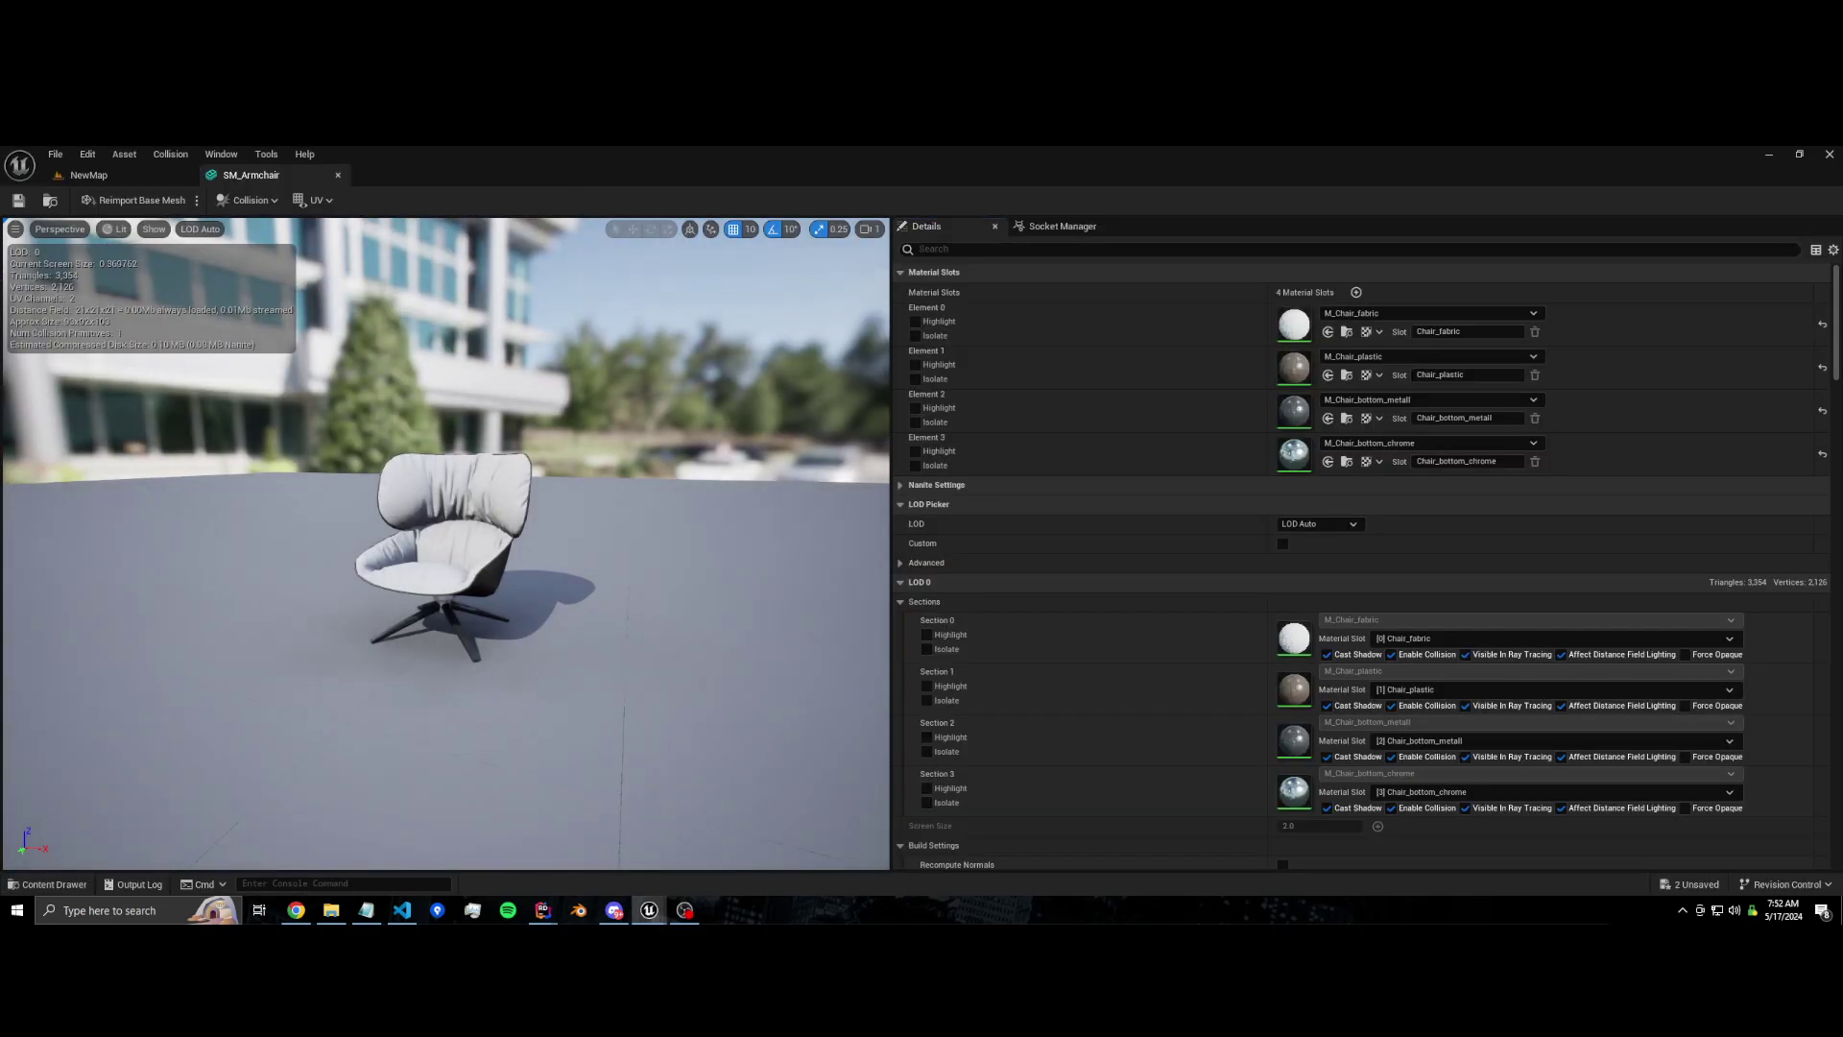
pyautogui.scroll(10, 447, 542)
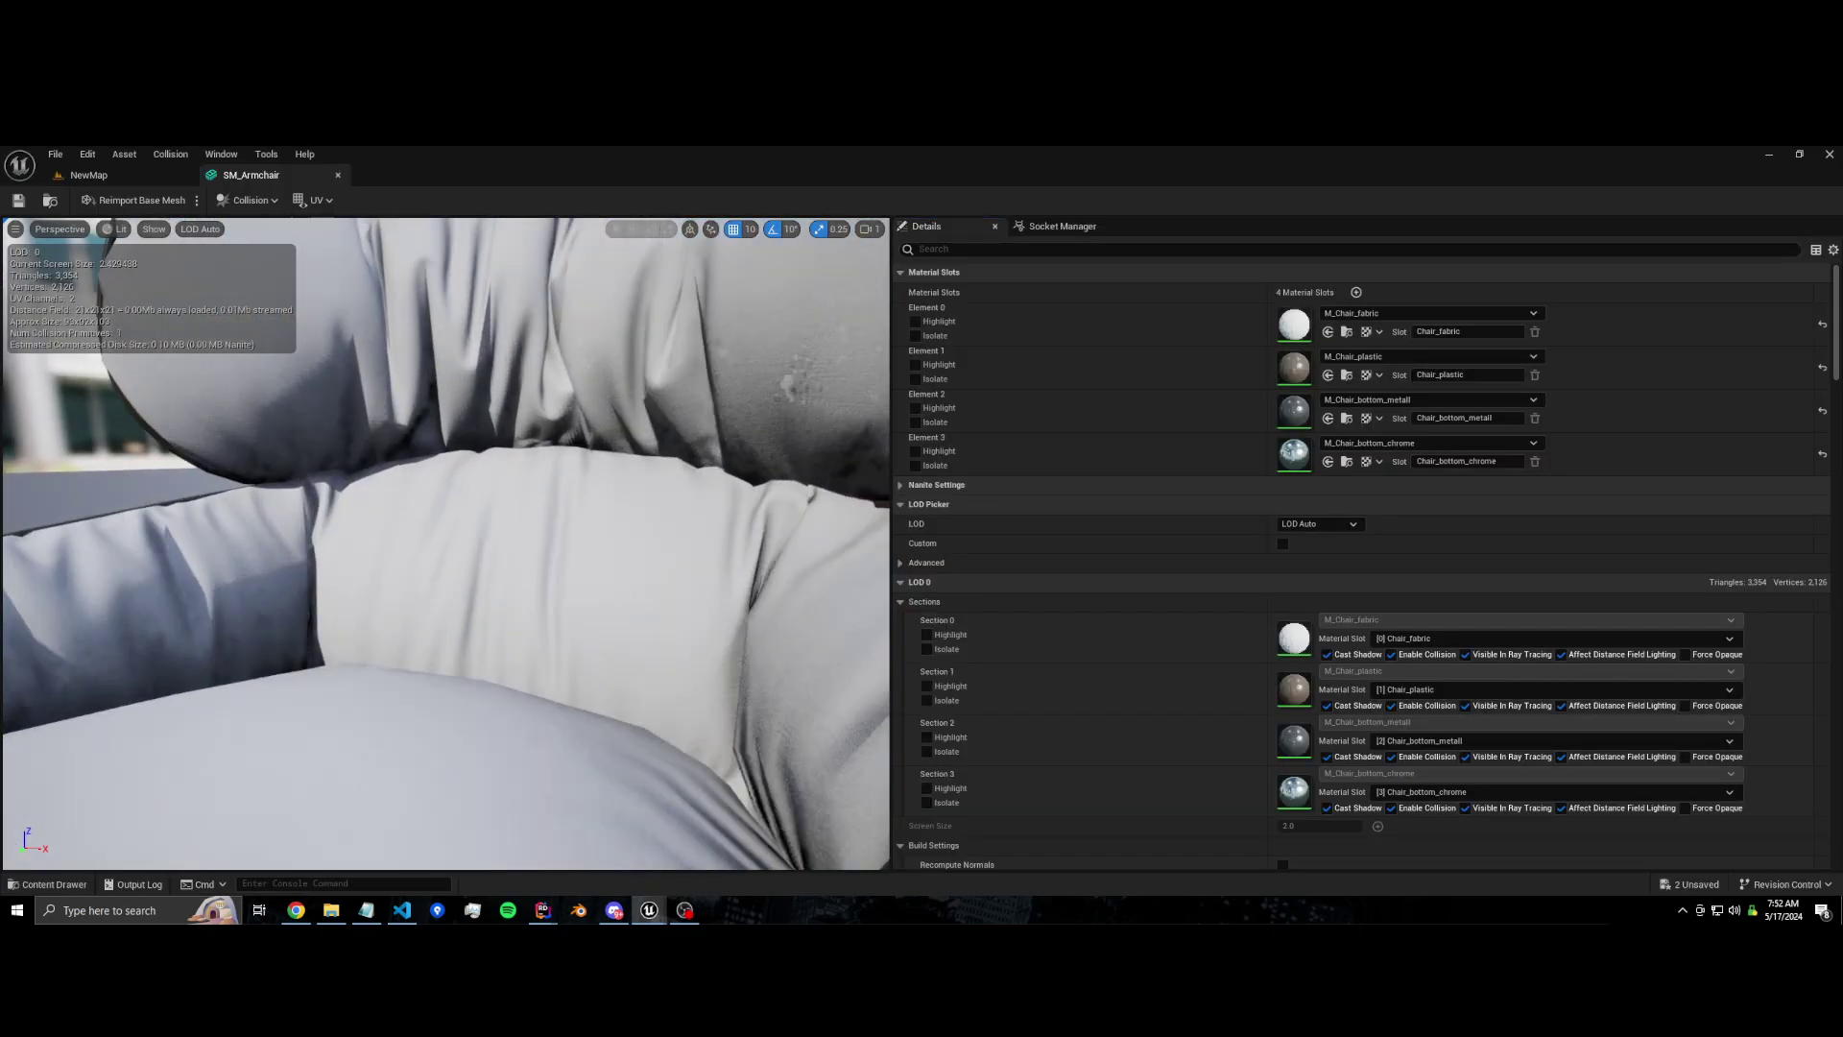
pyautogui.moveTo(447, 543); pyautogui.dragTo(499, 595, button='right')
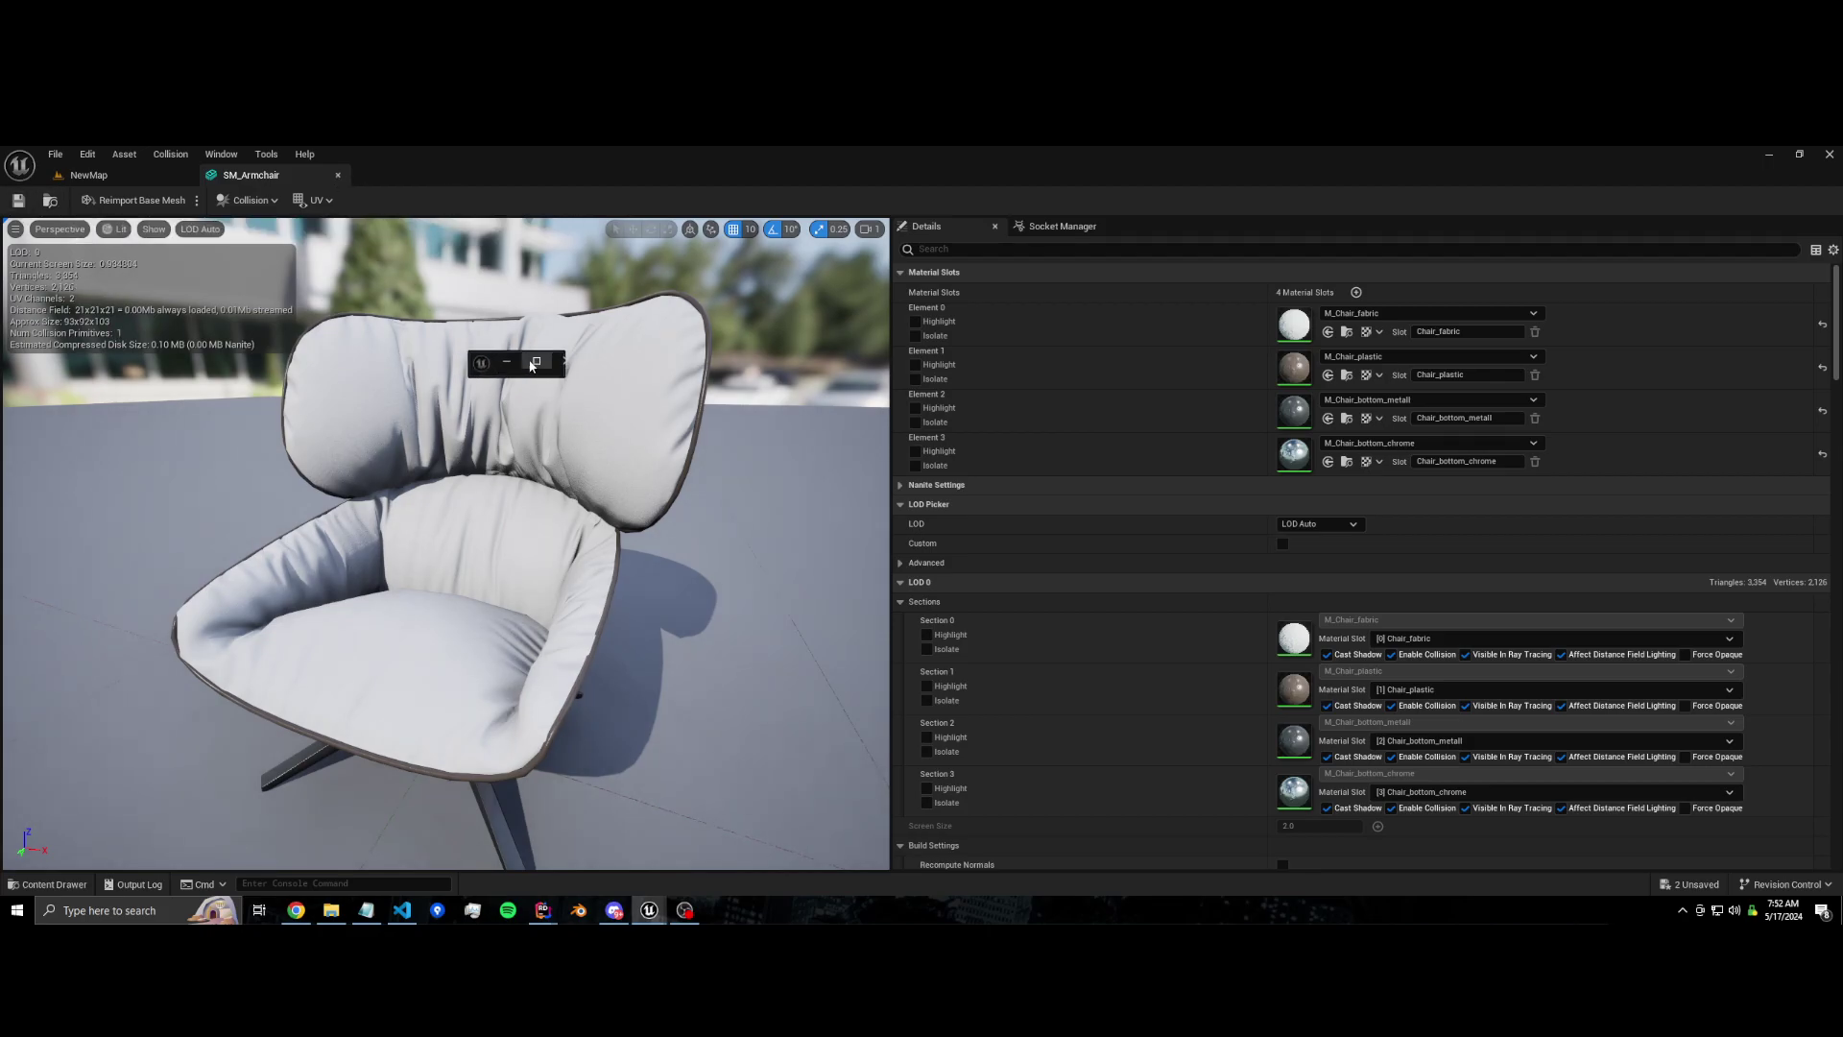
pyautogui.click(536, 363)
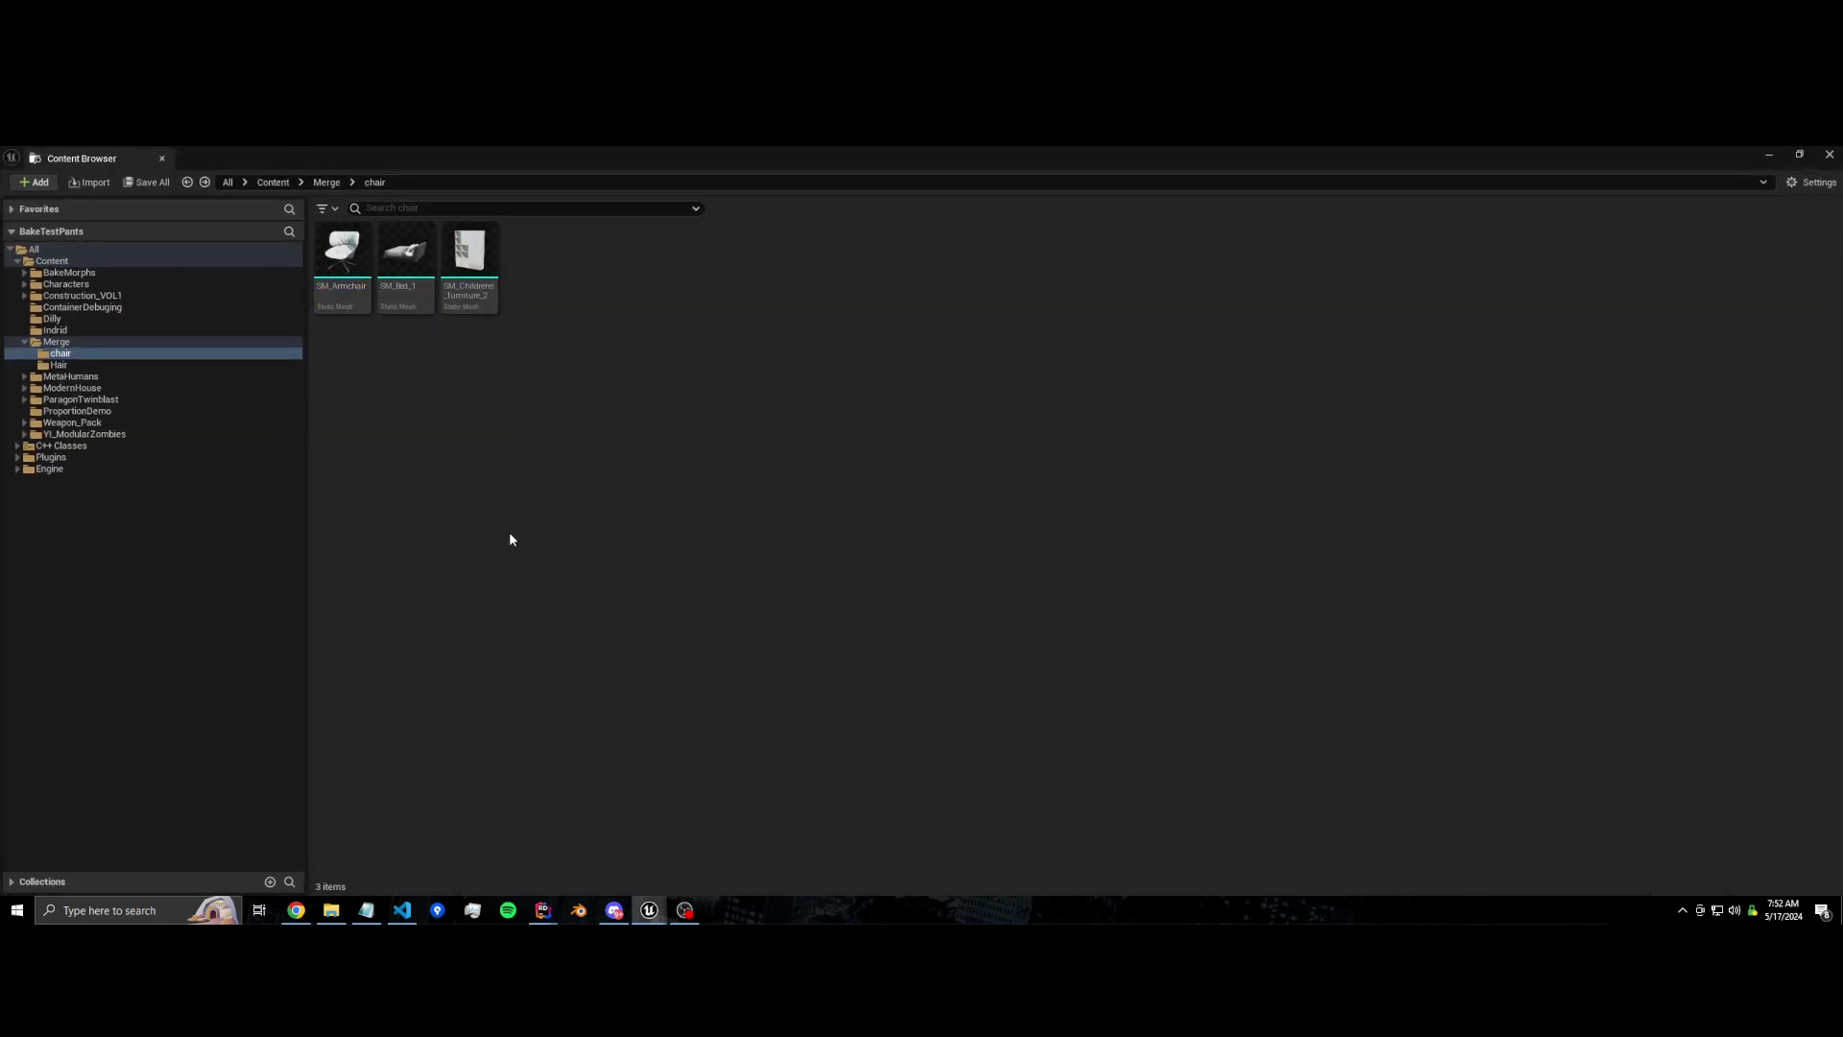
# Step: Start a Merge Mesh Sections - Texture Bins merge on SM_Armchair and centre its options window
pyautogui.rightClick(334, 274)
pyautogui.moveTo(387, 402)
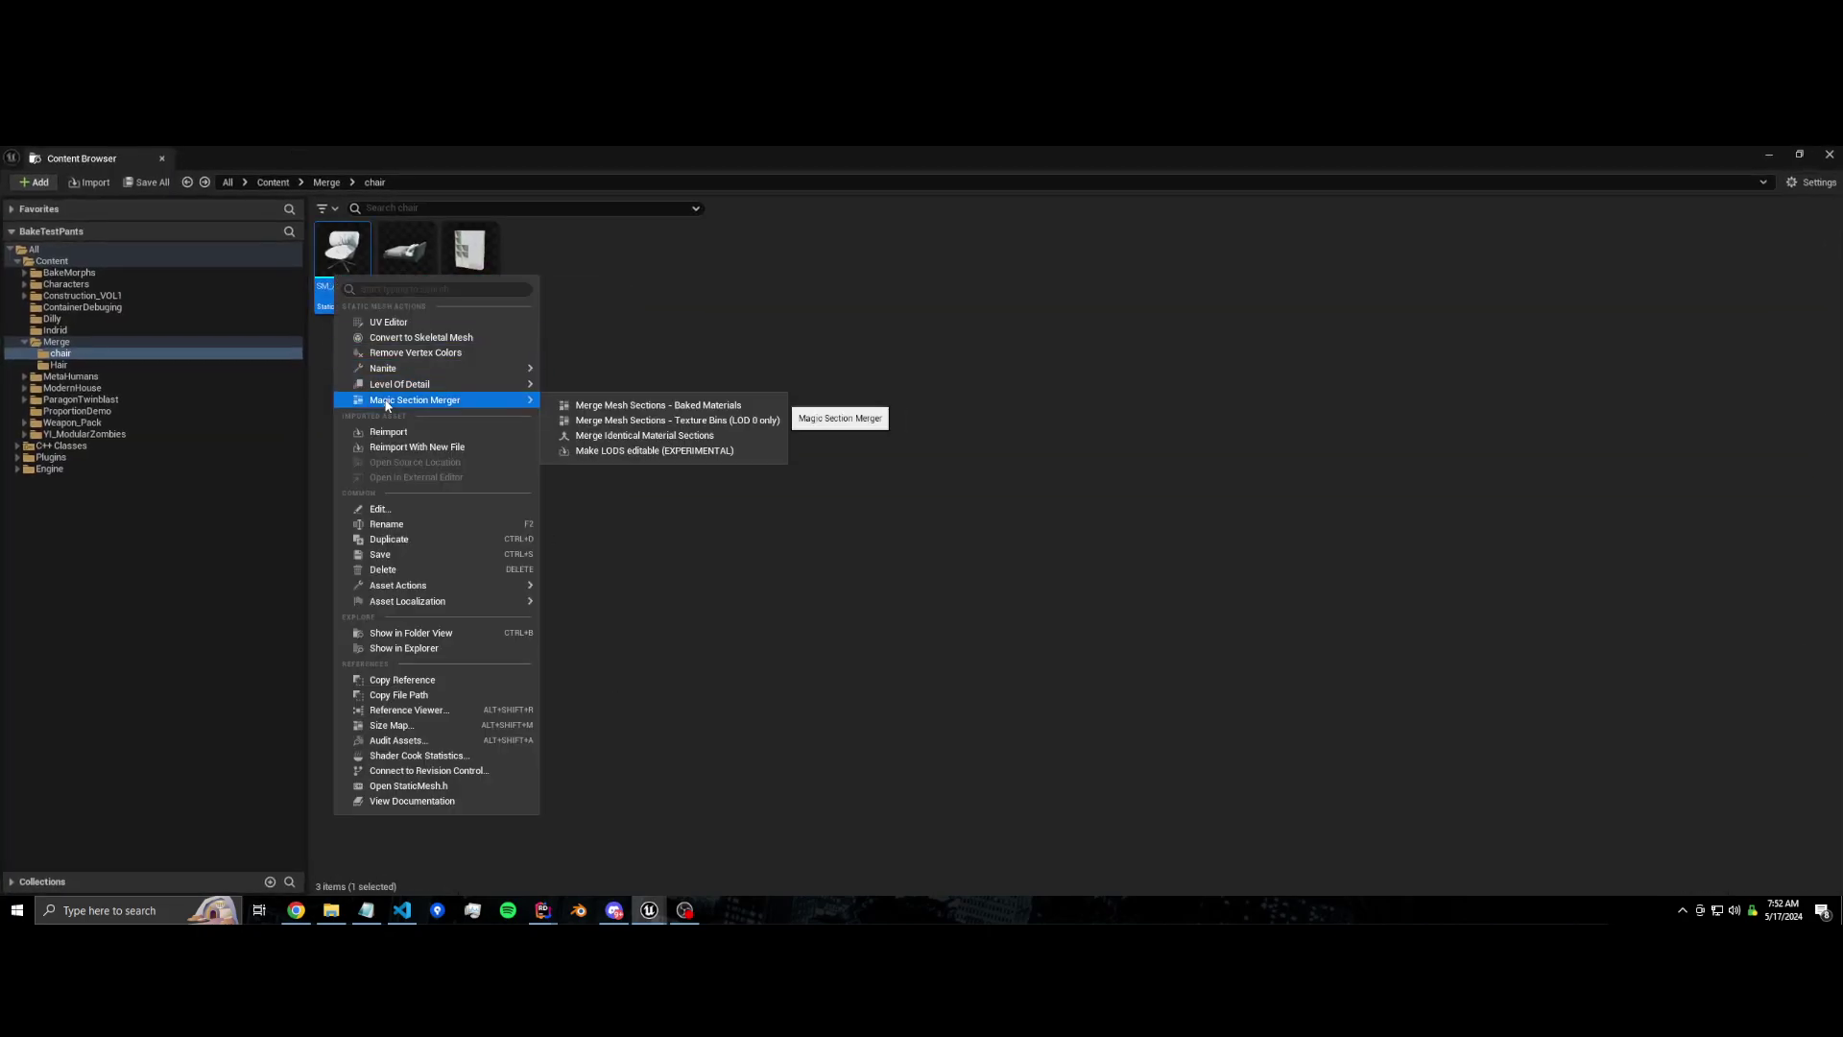
pyautogui.click(632, 419)
pyautogui.moveTo(897, 505); pyautogui.dragTo(684, 303)
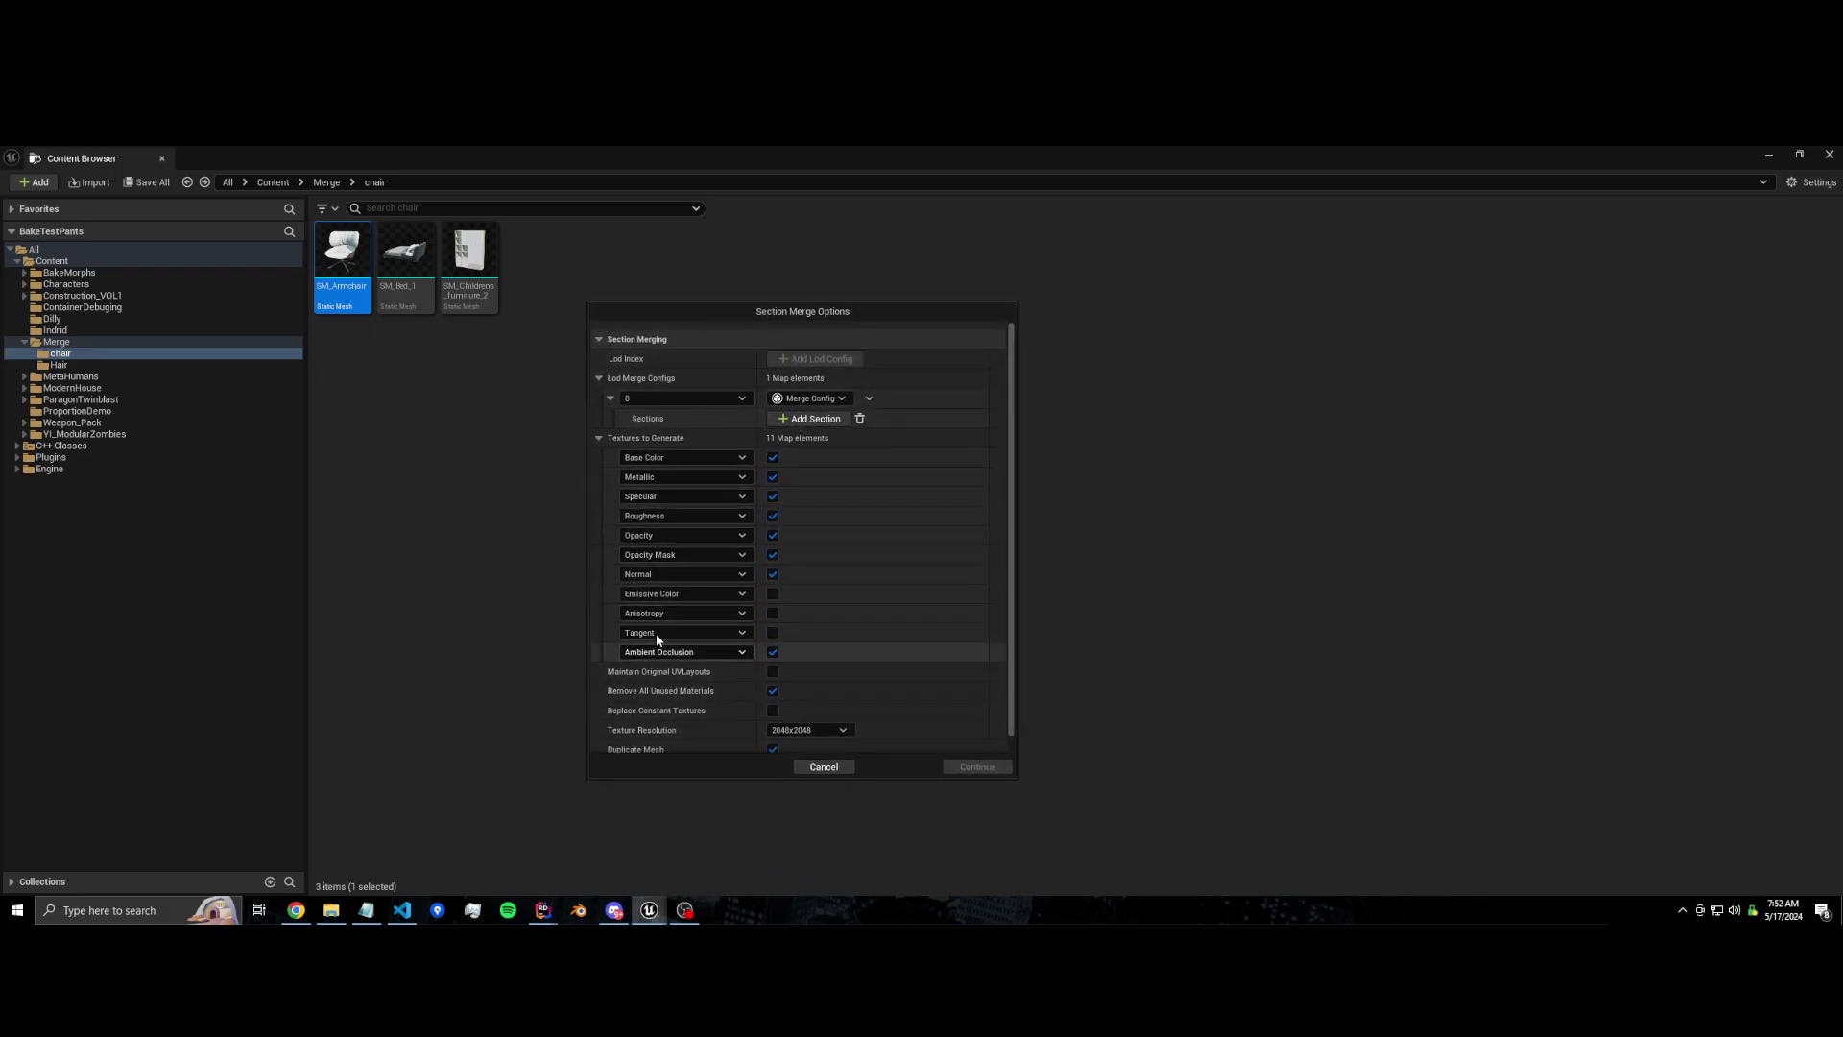
# Step: Add Chair_bottom_chrome, Chair_bottom_metall, Chair_fabric and Chair_plastic as the four merge sections
pyautogui.click(790, 418)
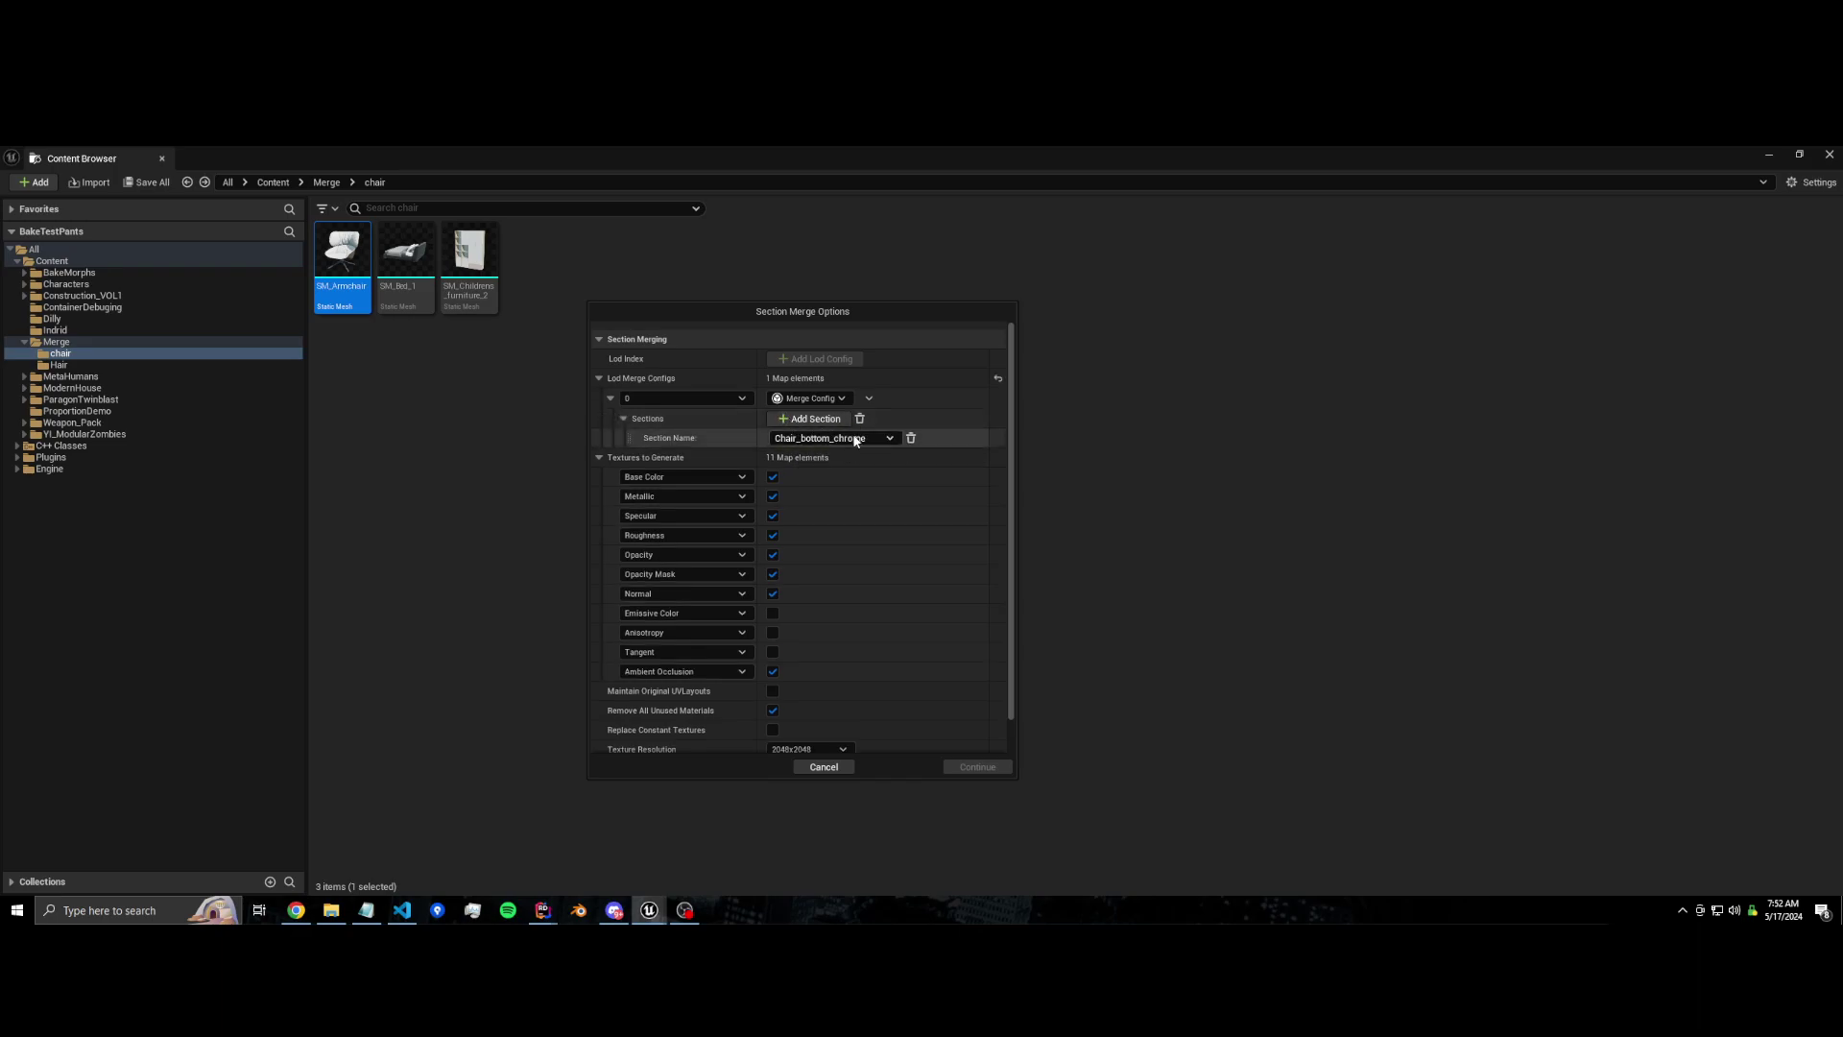
pyautogui.click(772, 422)
pyautogui.click(773, 423)
pyautogui.click(623, 419)
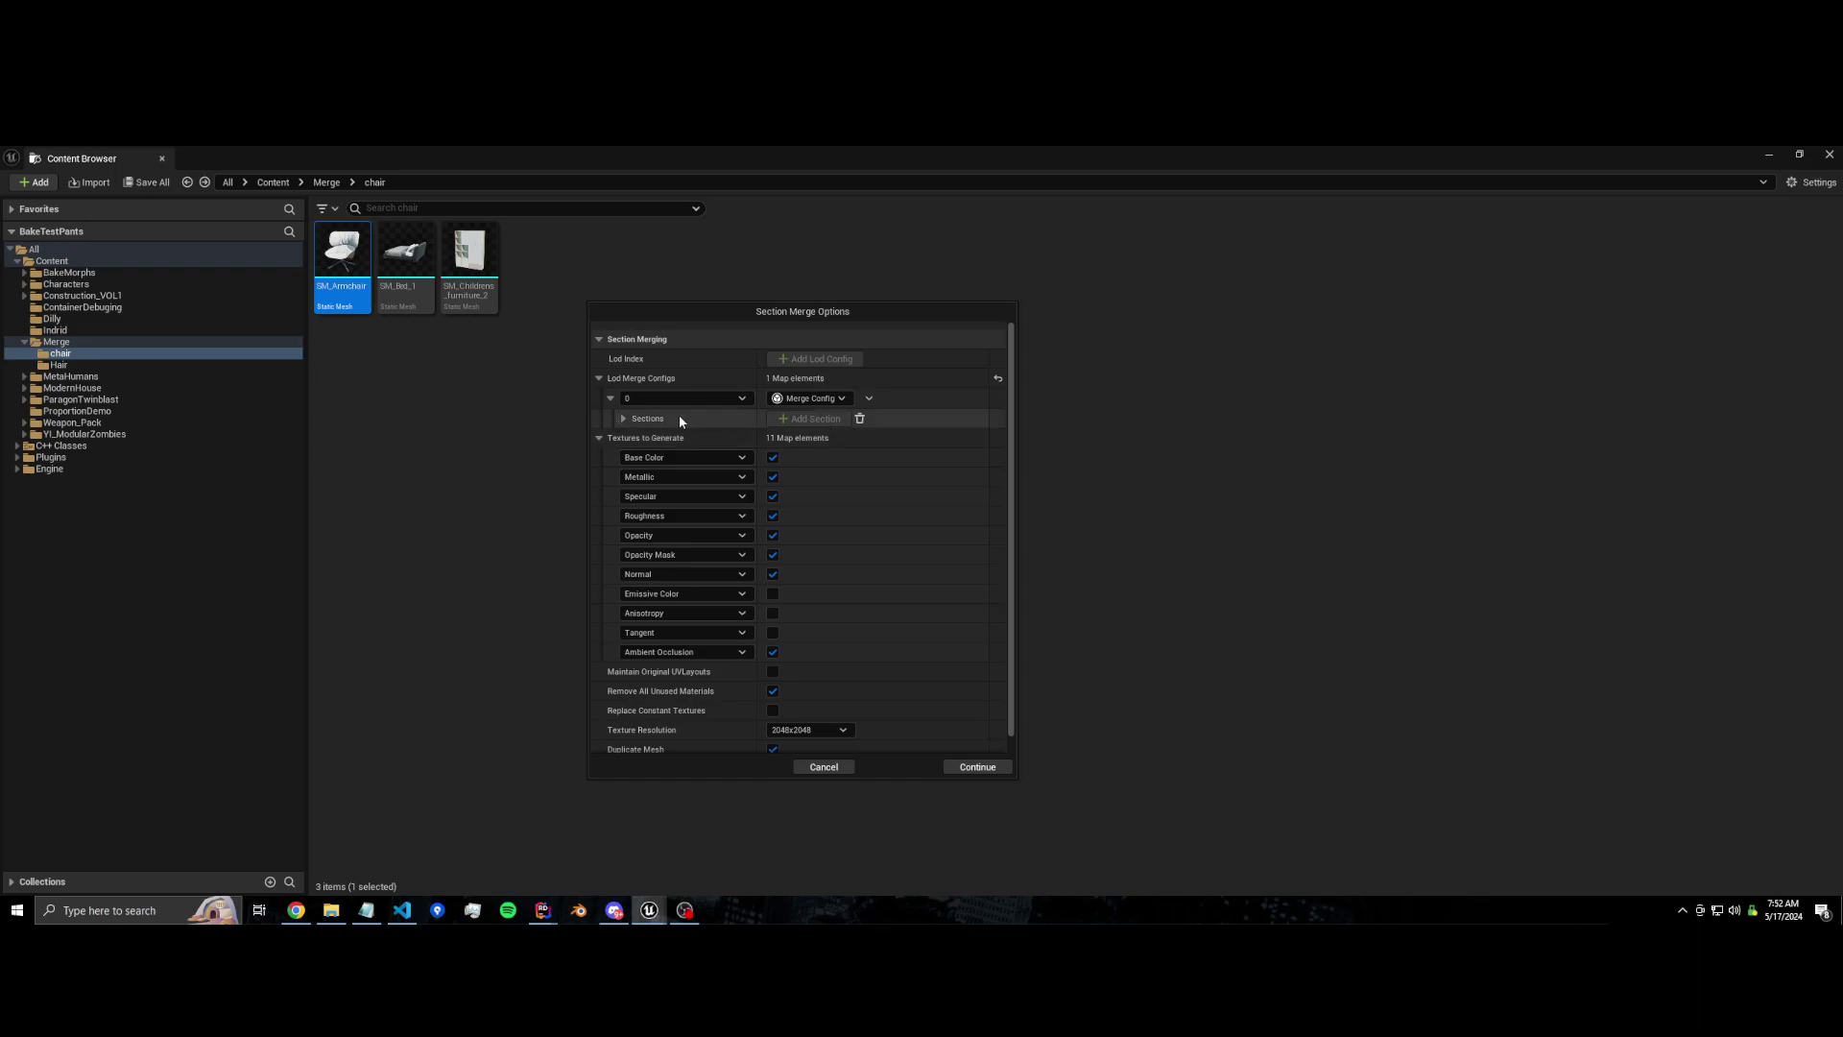
pyautogui.click(622, 418)
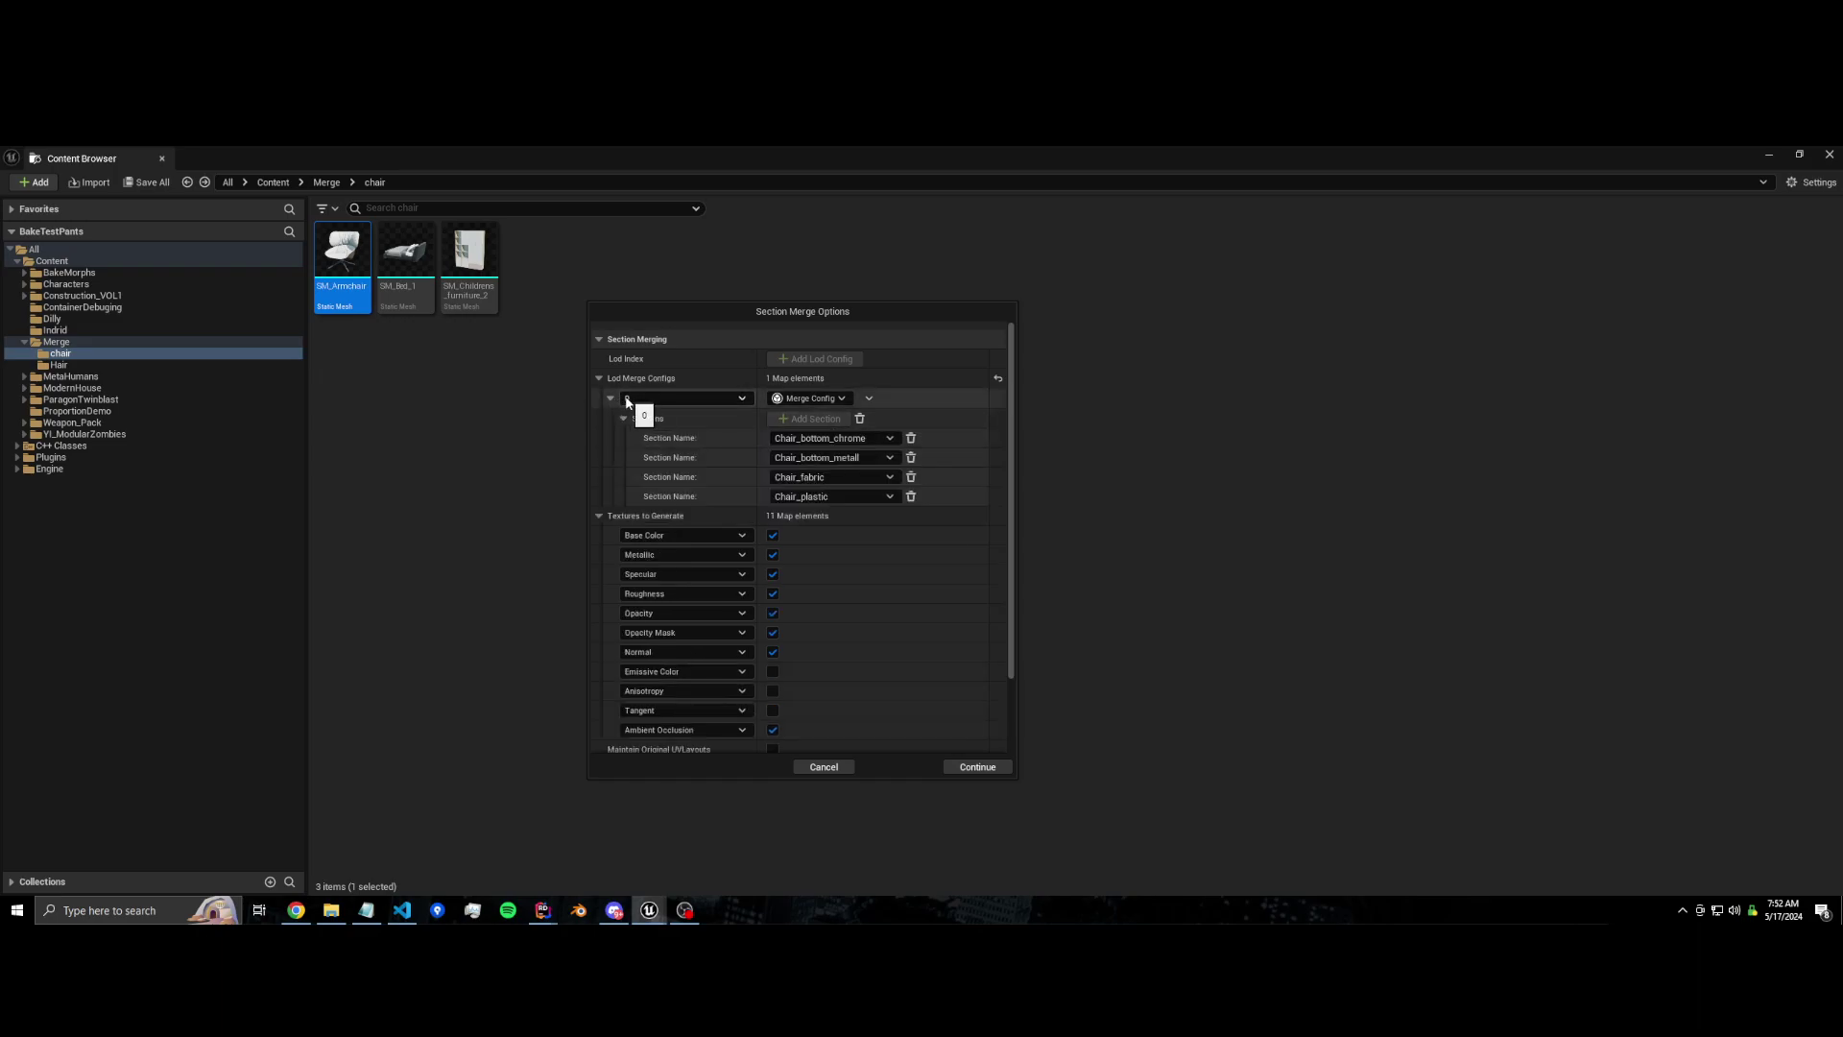
pyautogui.click(911, 496)
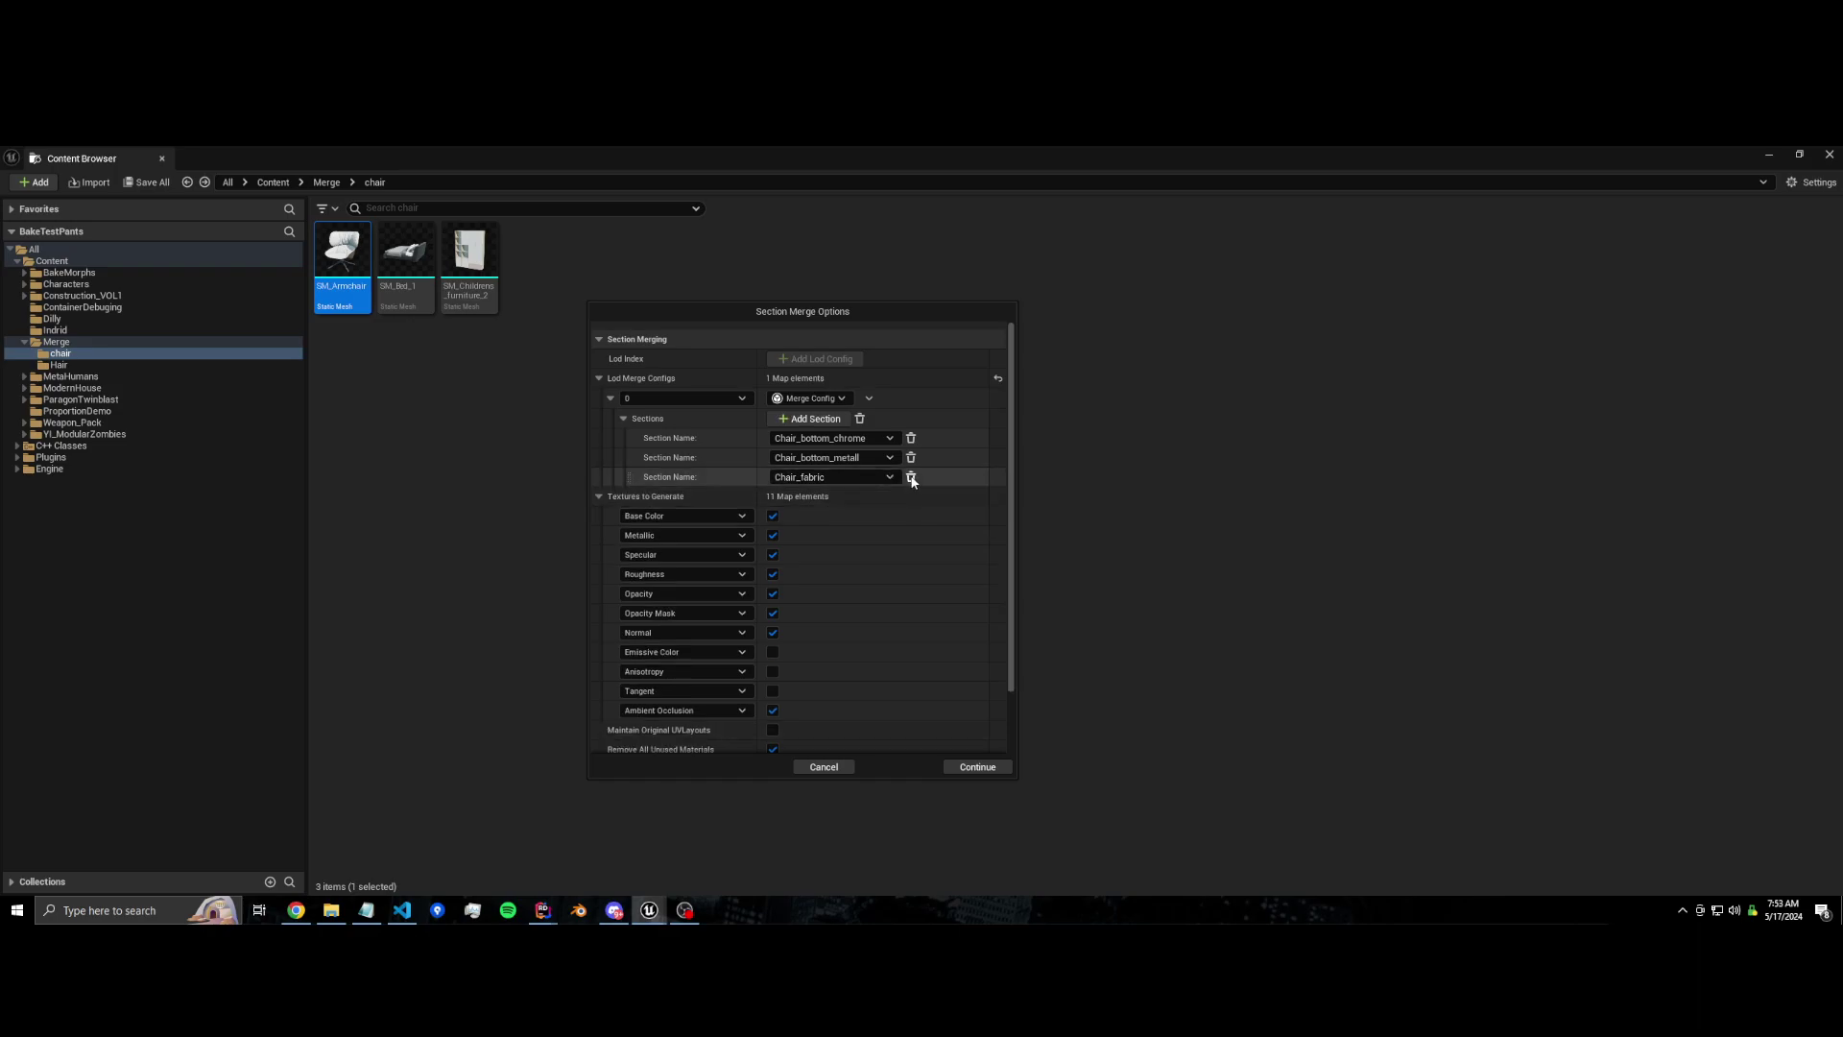
pyautogui.click(912, 478)
pyautogui.click(874, 459)
pyautogui.click(689, 459)
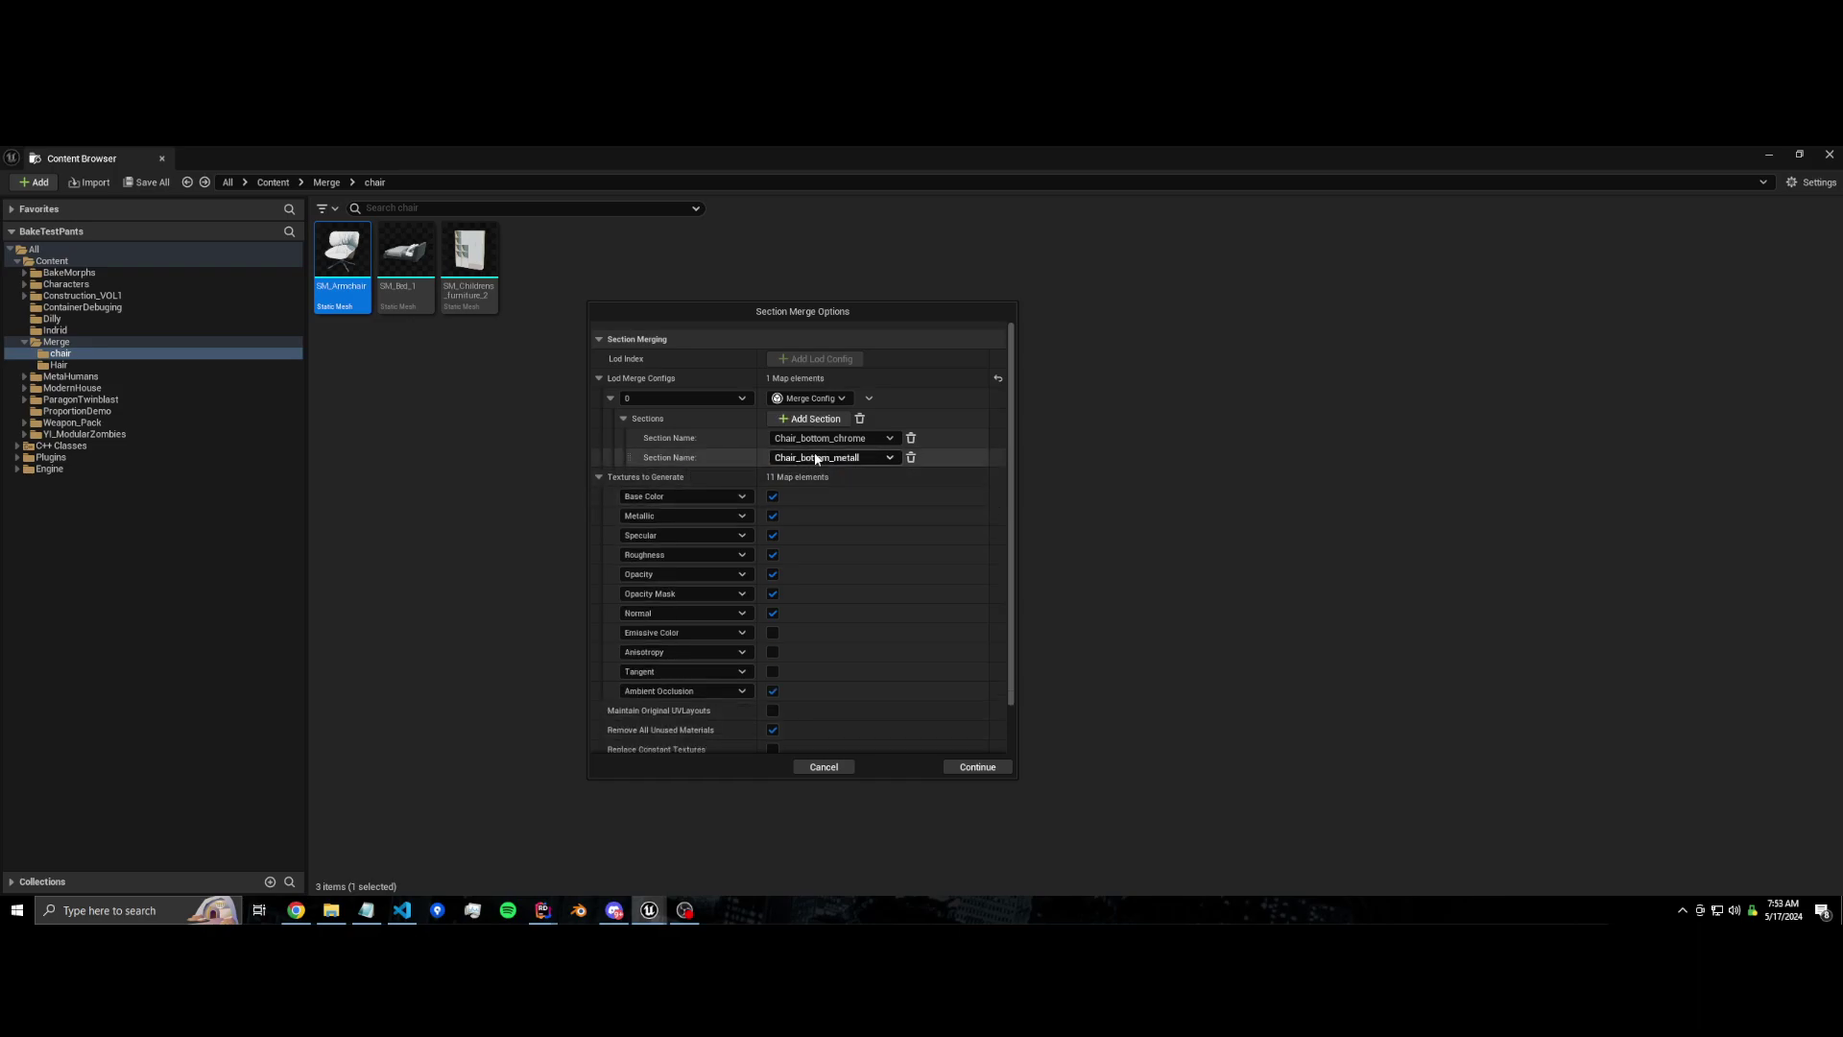
pyautogui.click(813, 420)
pyautogui.click(813, 419)
# Step: Keep the merge texture resolution at 2048x2048
pyautogui.scroll(-3, 746, 631)
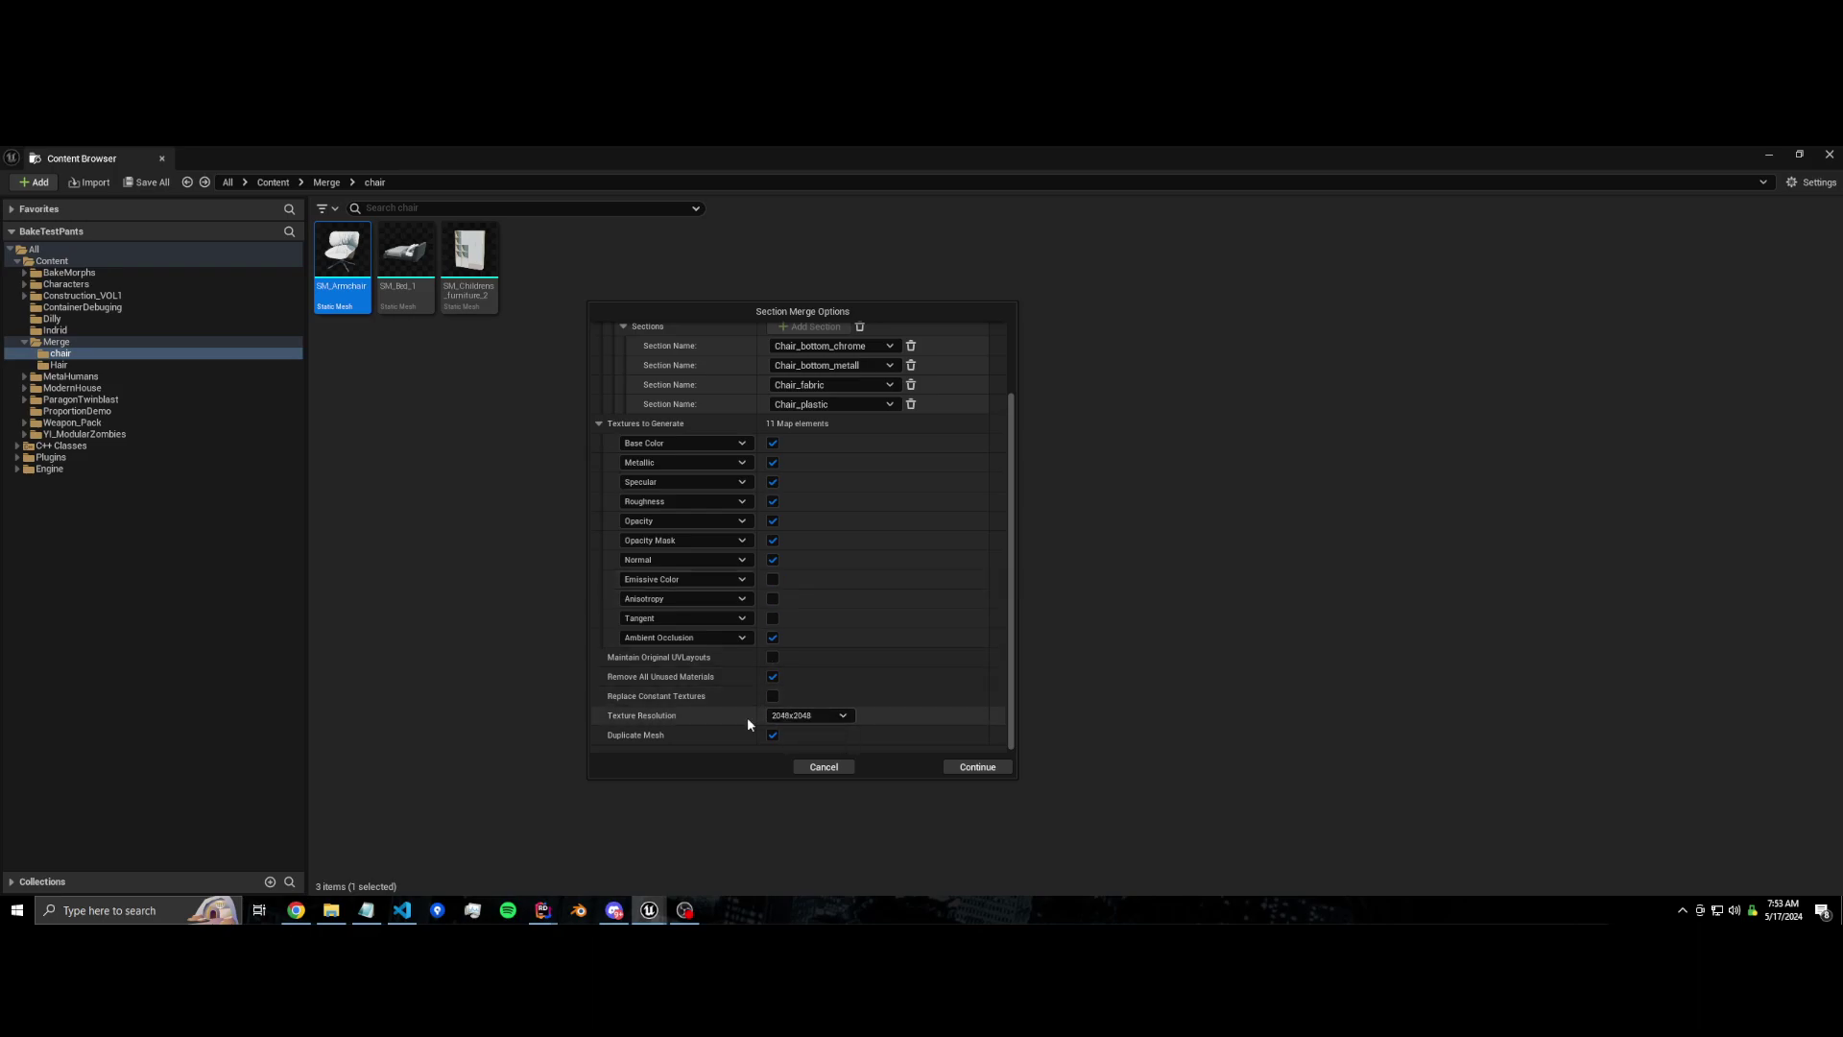
pyautogui.click(837, 716)
pyautogui.click(791, 757)
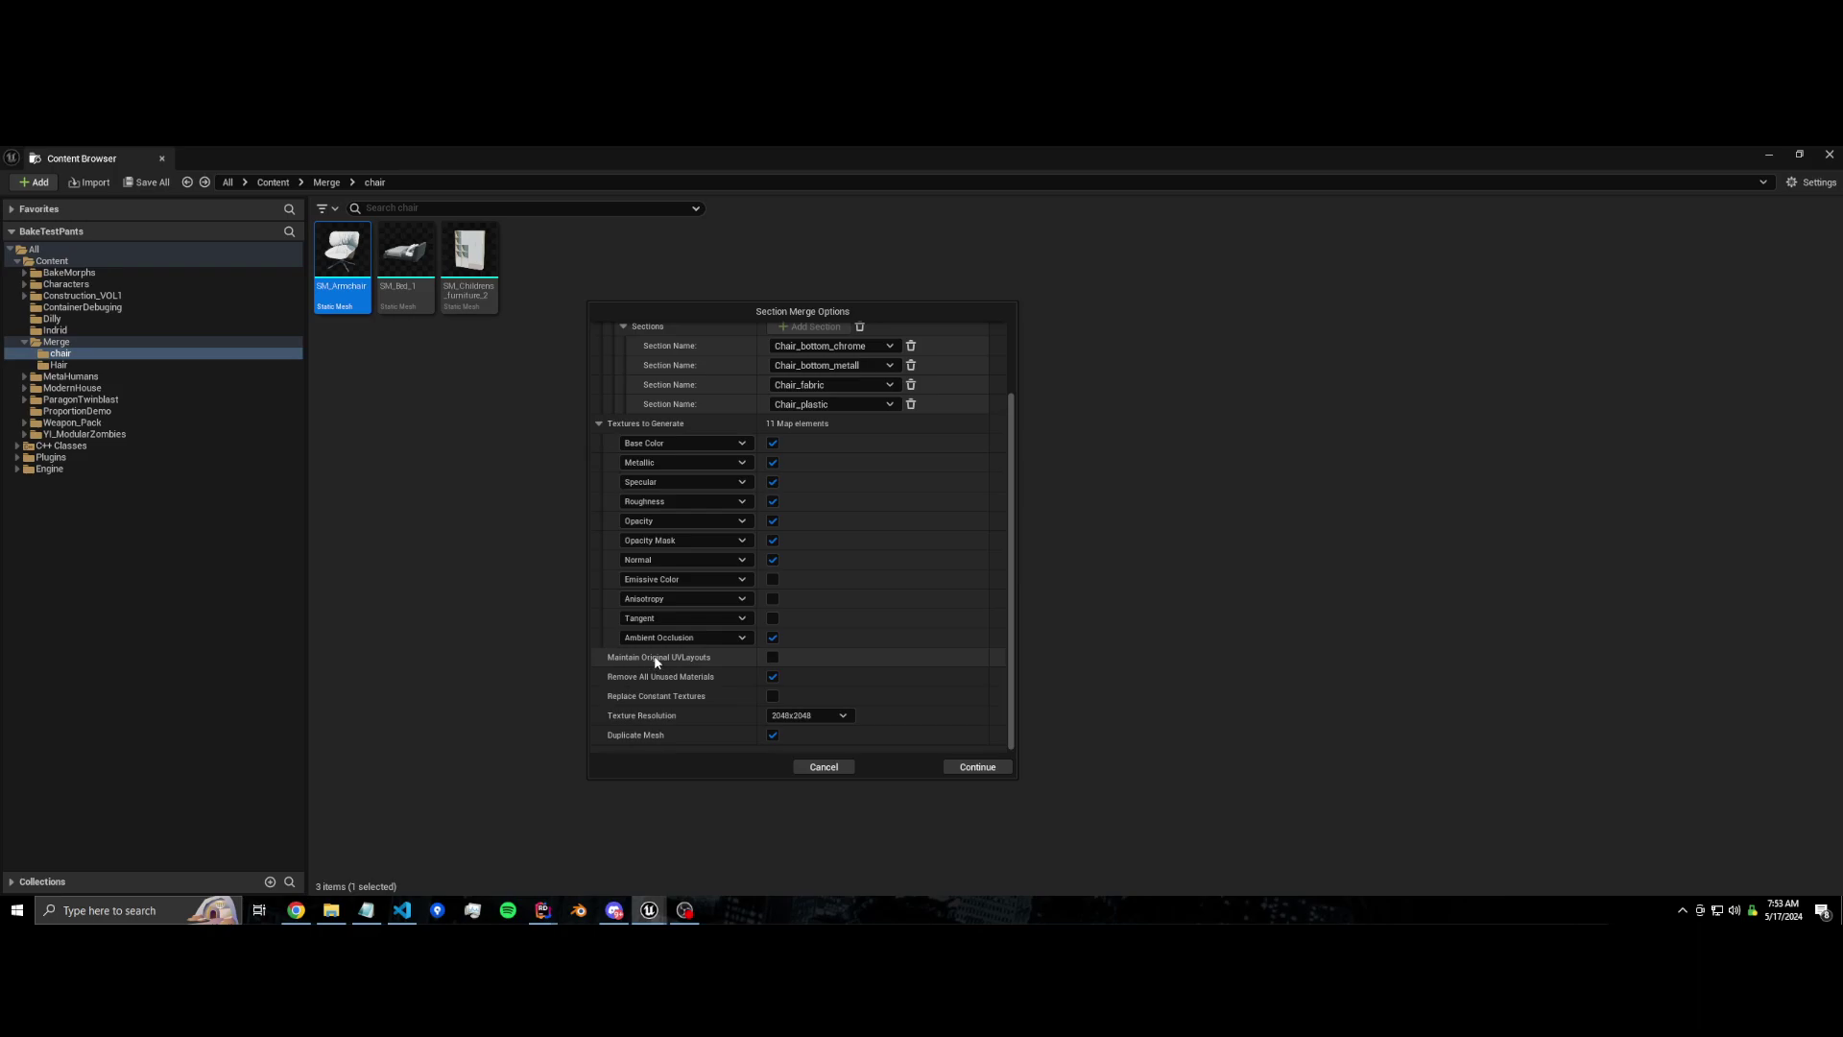
# Step: Run the section merge, then select and view the new SM_Armchair_SectionMerge mesh
pyautogui.click(983, 770)
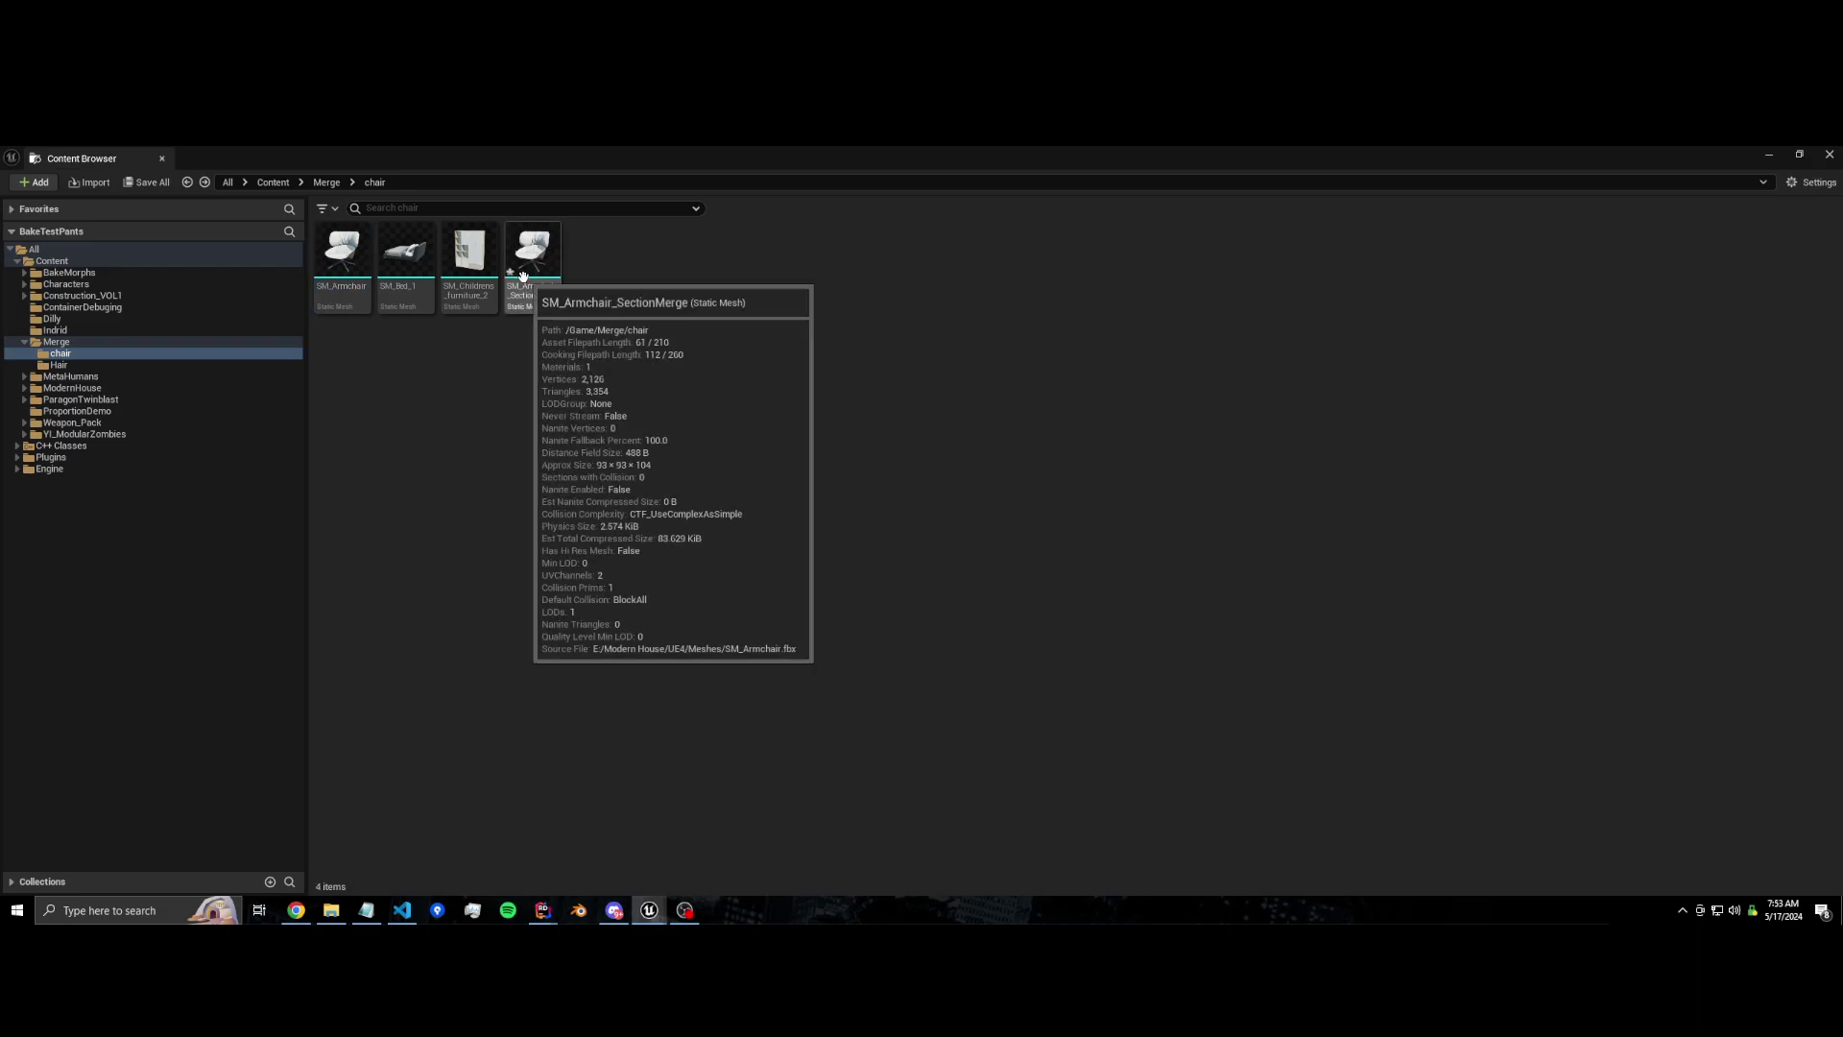
pyautogui.click(523, 275)
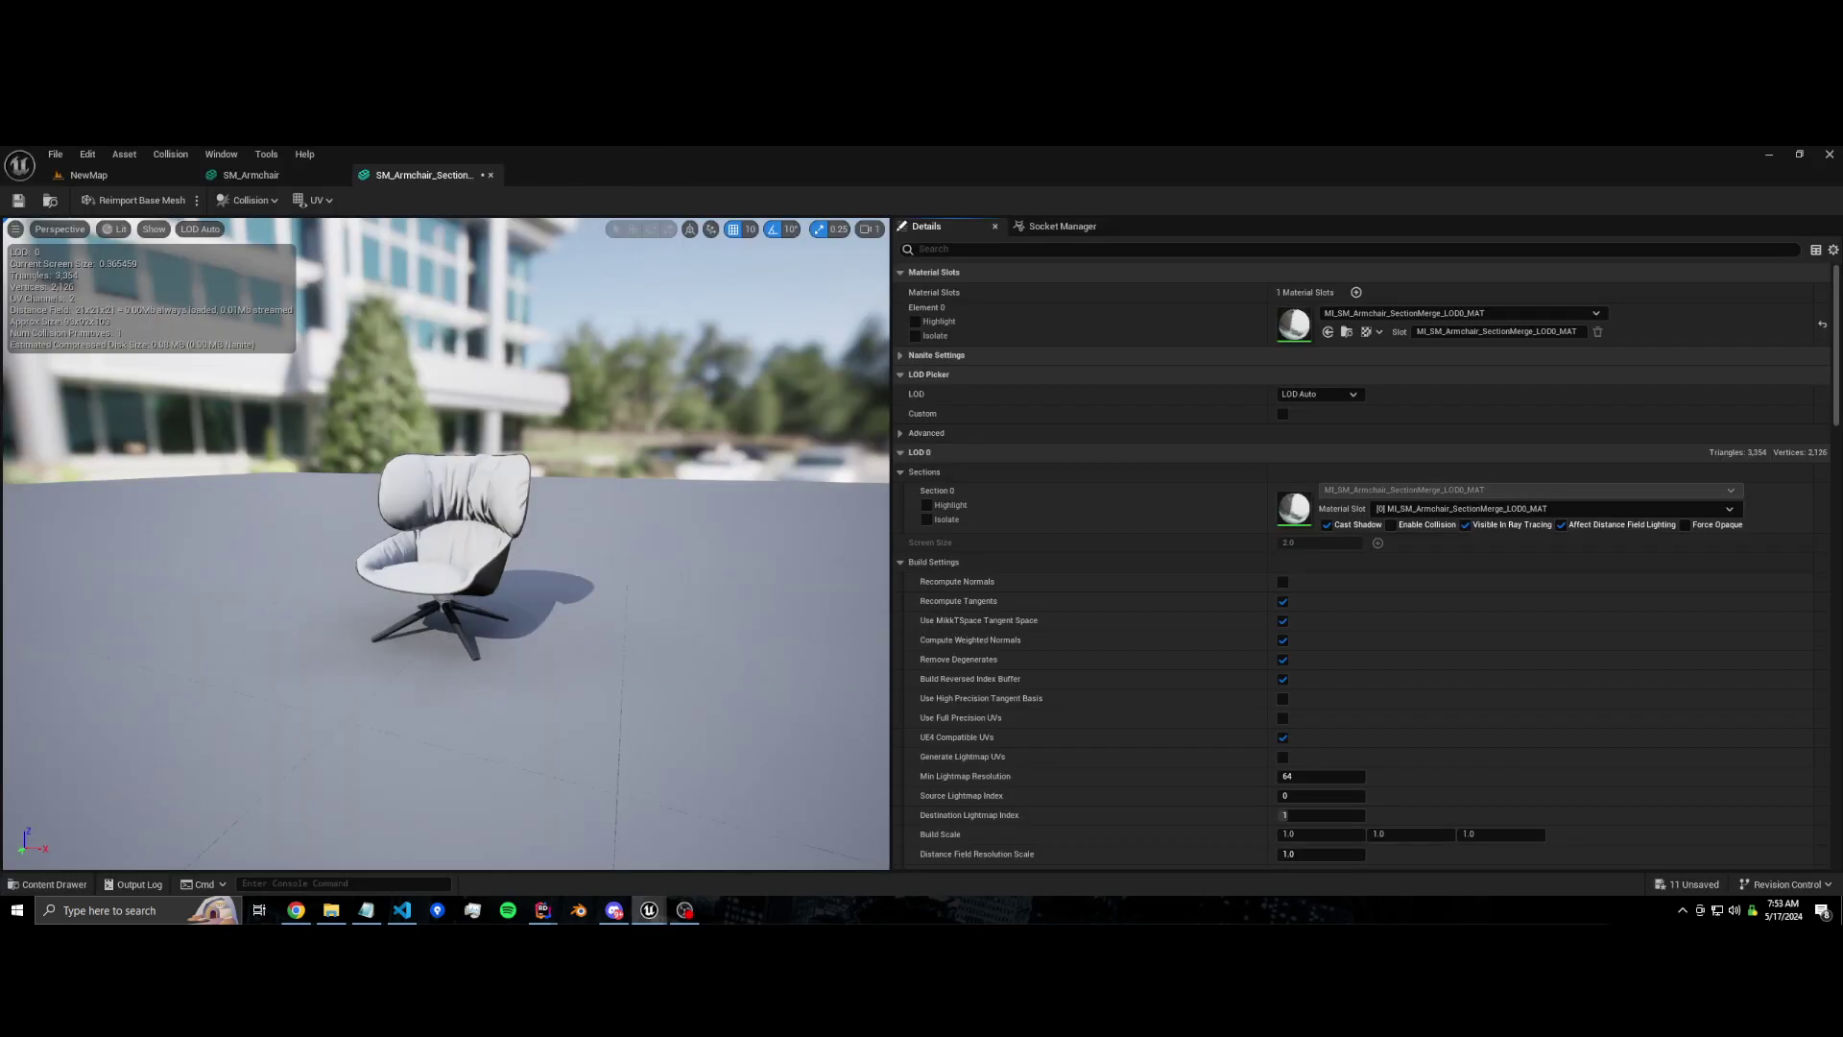
pyautogui.press('w')
pyautogui.moveTo(426, 519)
pyautogui.mouseDown(button='right')
pyautogui.moveTo(441, 530)
pyautogui.moveTo(427, 518)
pyautogui.mouseUp(button='right')
pyautogui.press('s')
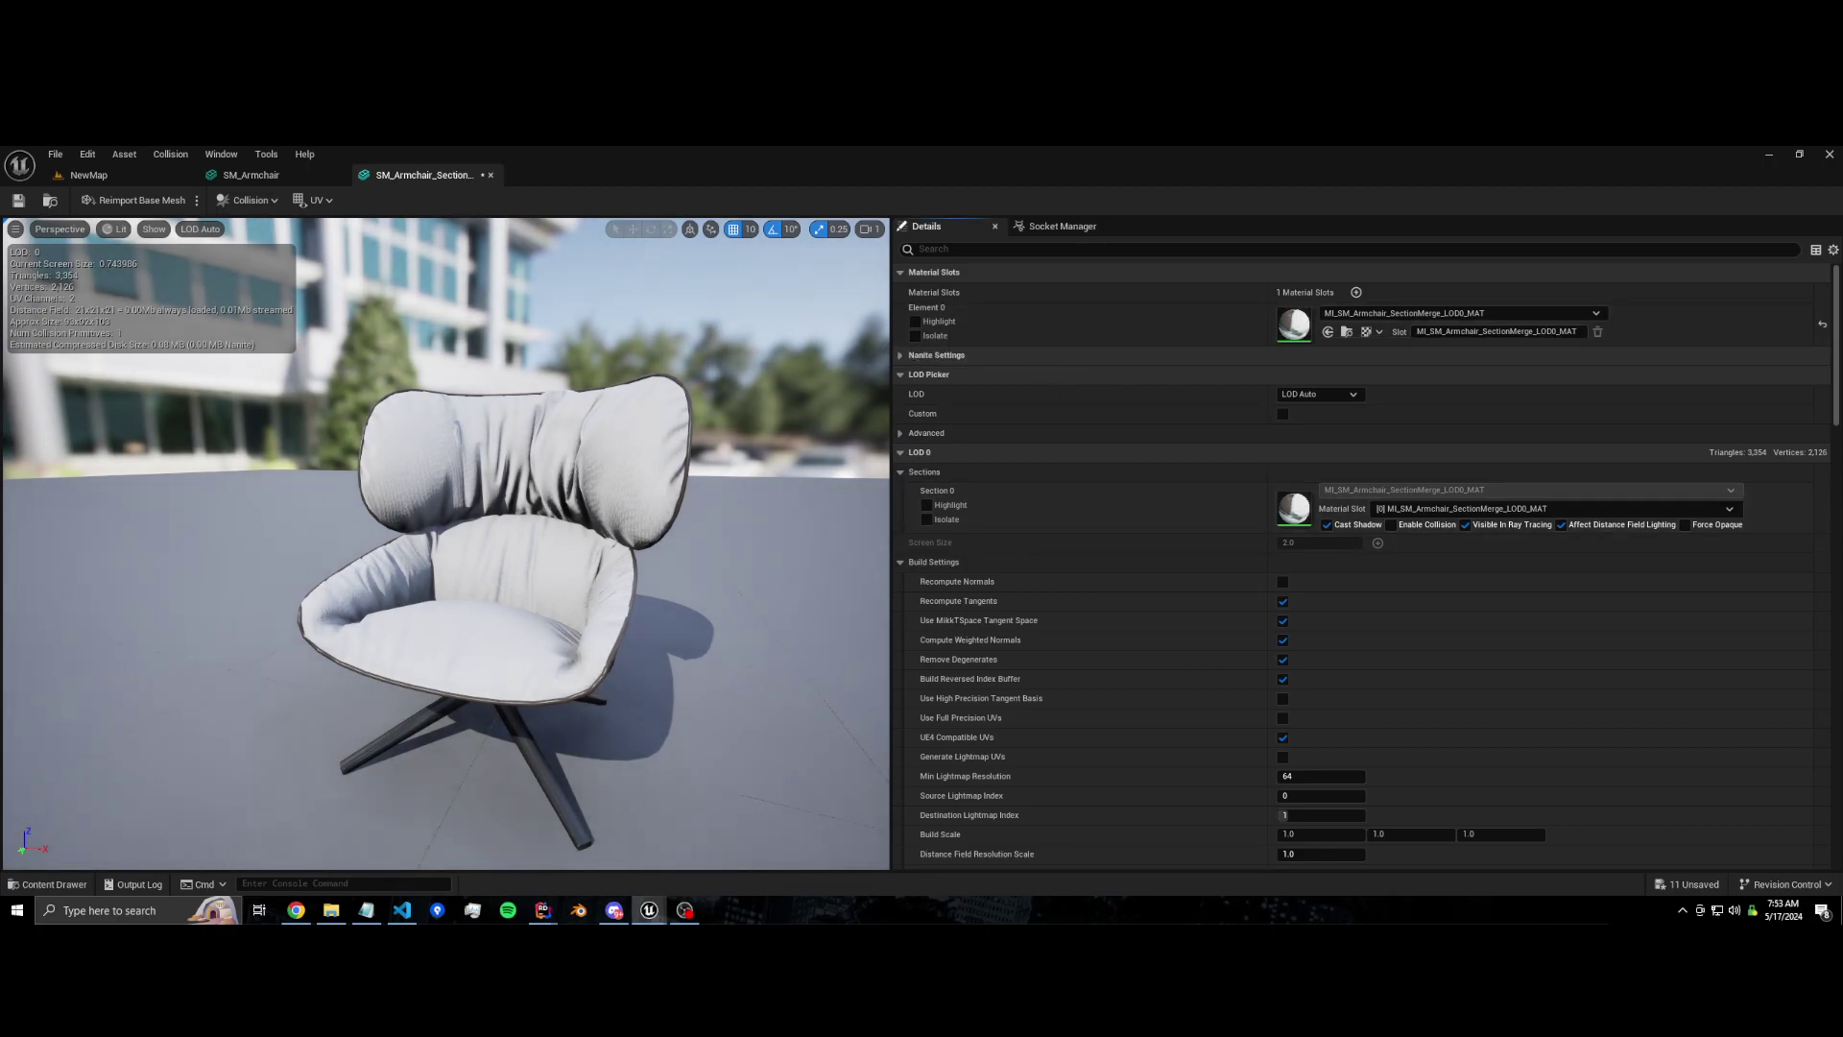
# Step: Bring back the content browser and show the Merge/chair folder's 11 assets
pyautogui.hotkey('ctrl', 'b')
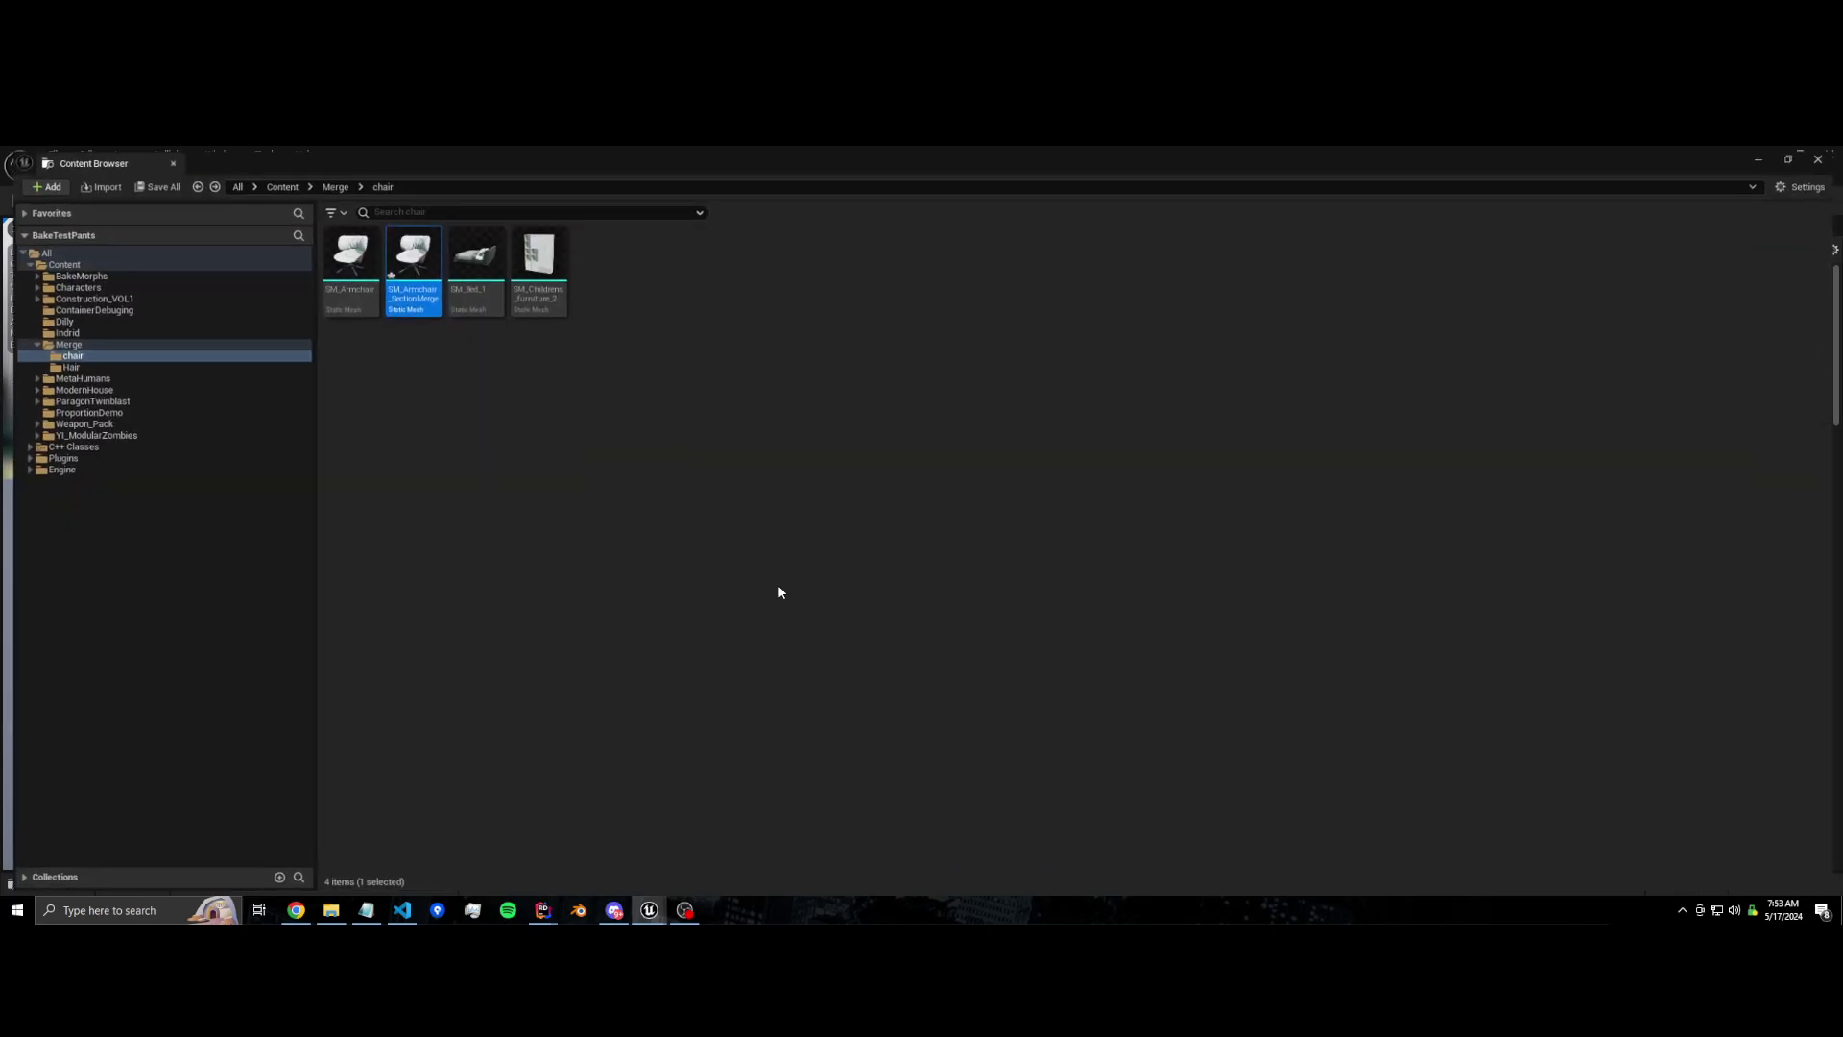
pyautogui.click(776, 584)
pyautogui.click(59, 343)
pyautogui.click(60, 354)
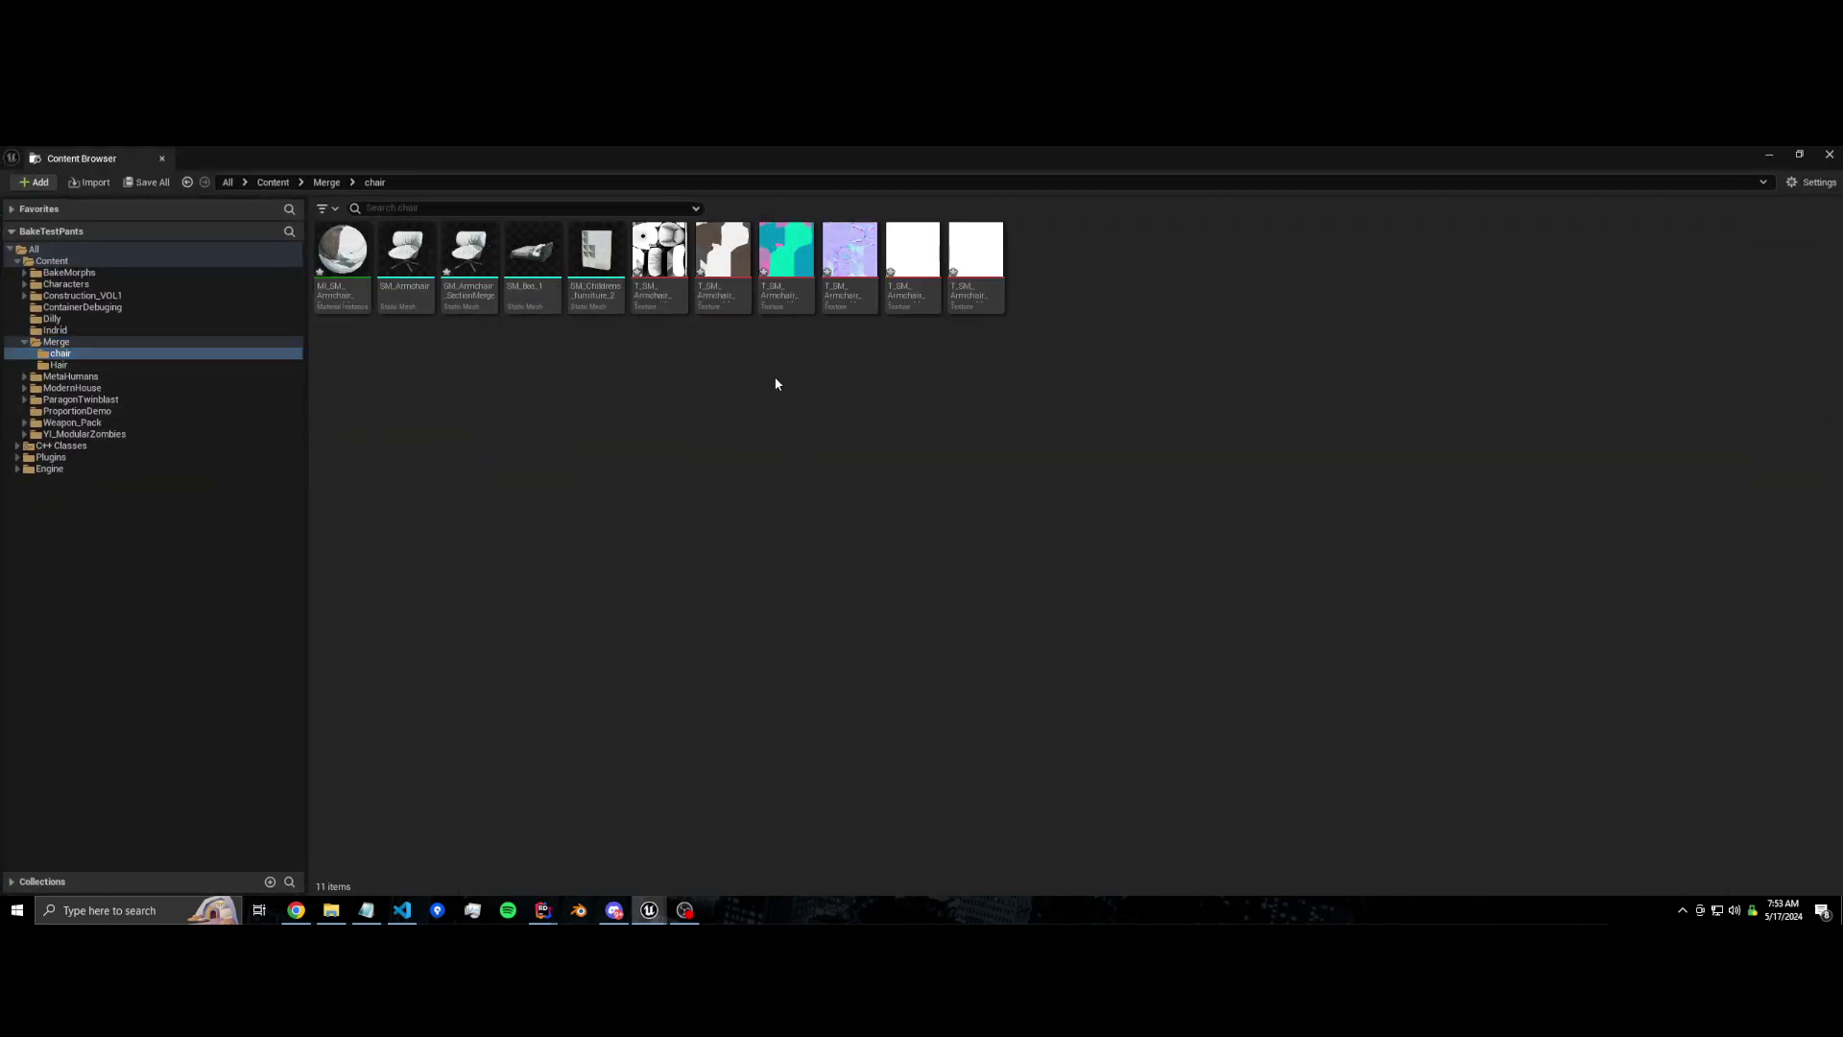
# Step: Open MI_SM_Armchair_SectionMerge_LOD0_MAT and scroll through its texture parameter values
pyautogui.click(352, 295)
pyautogui.doubleClick(351, 295)
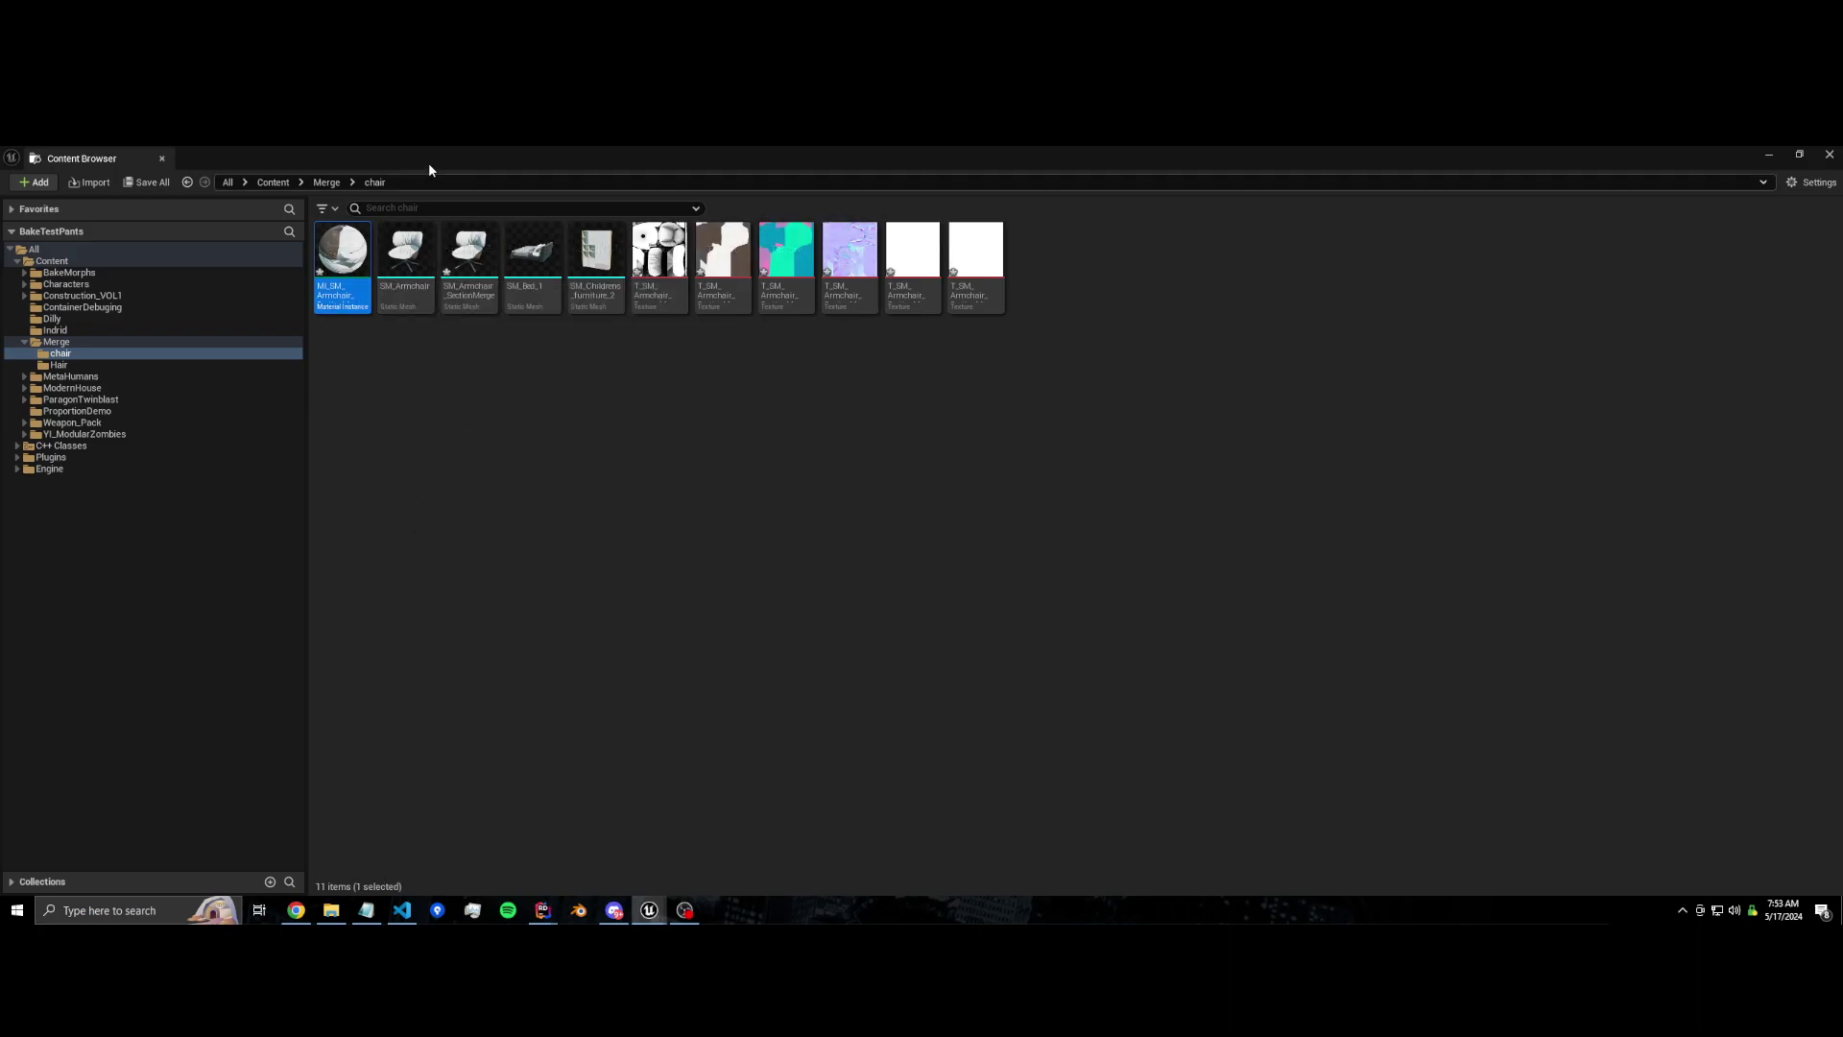
pyautogui.scroll(-3, 1055, 576)
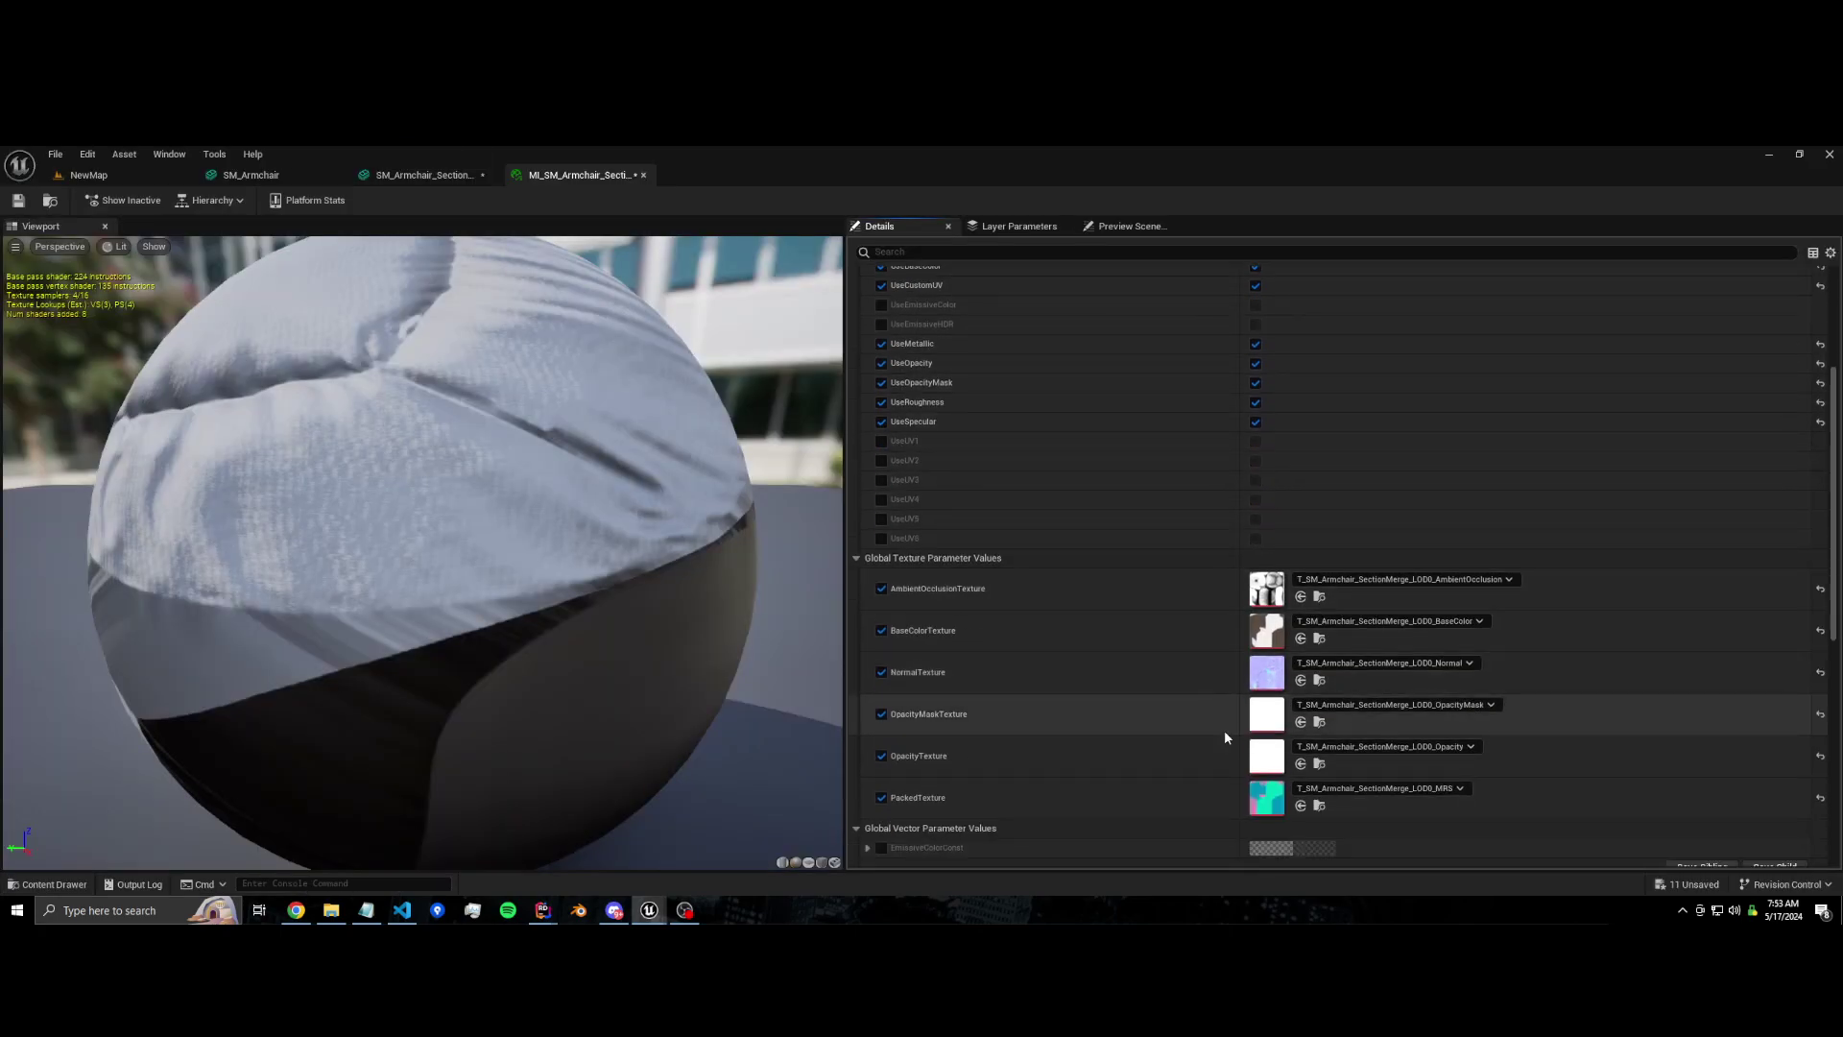
pyautogui.scroll(1, 1075, 576)
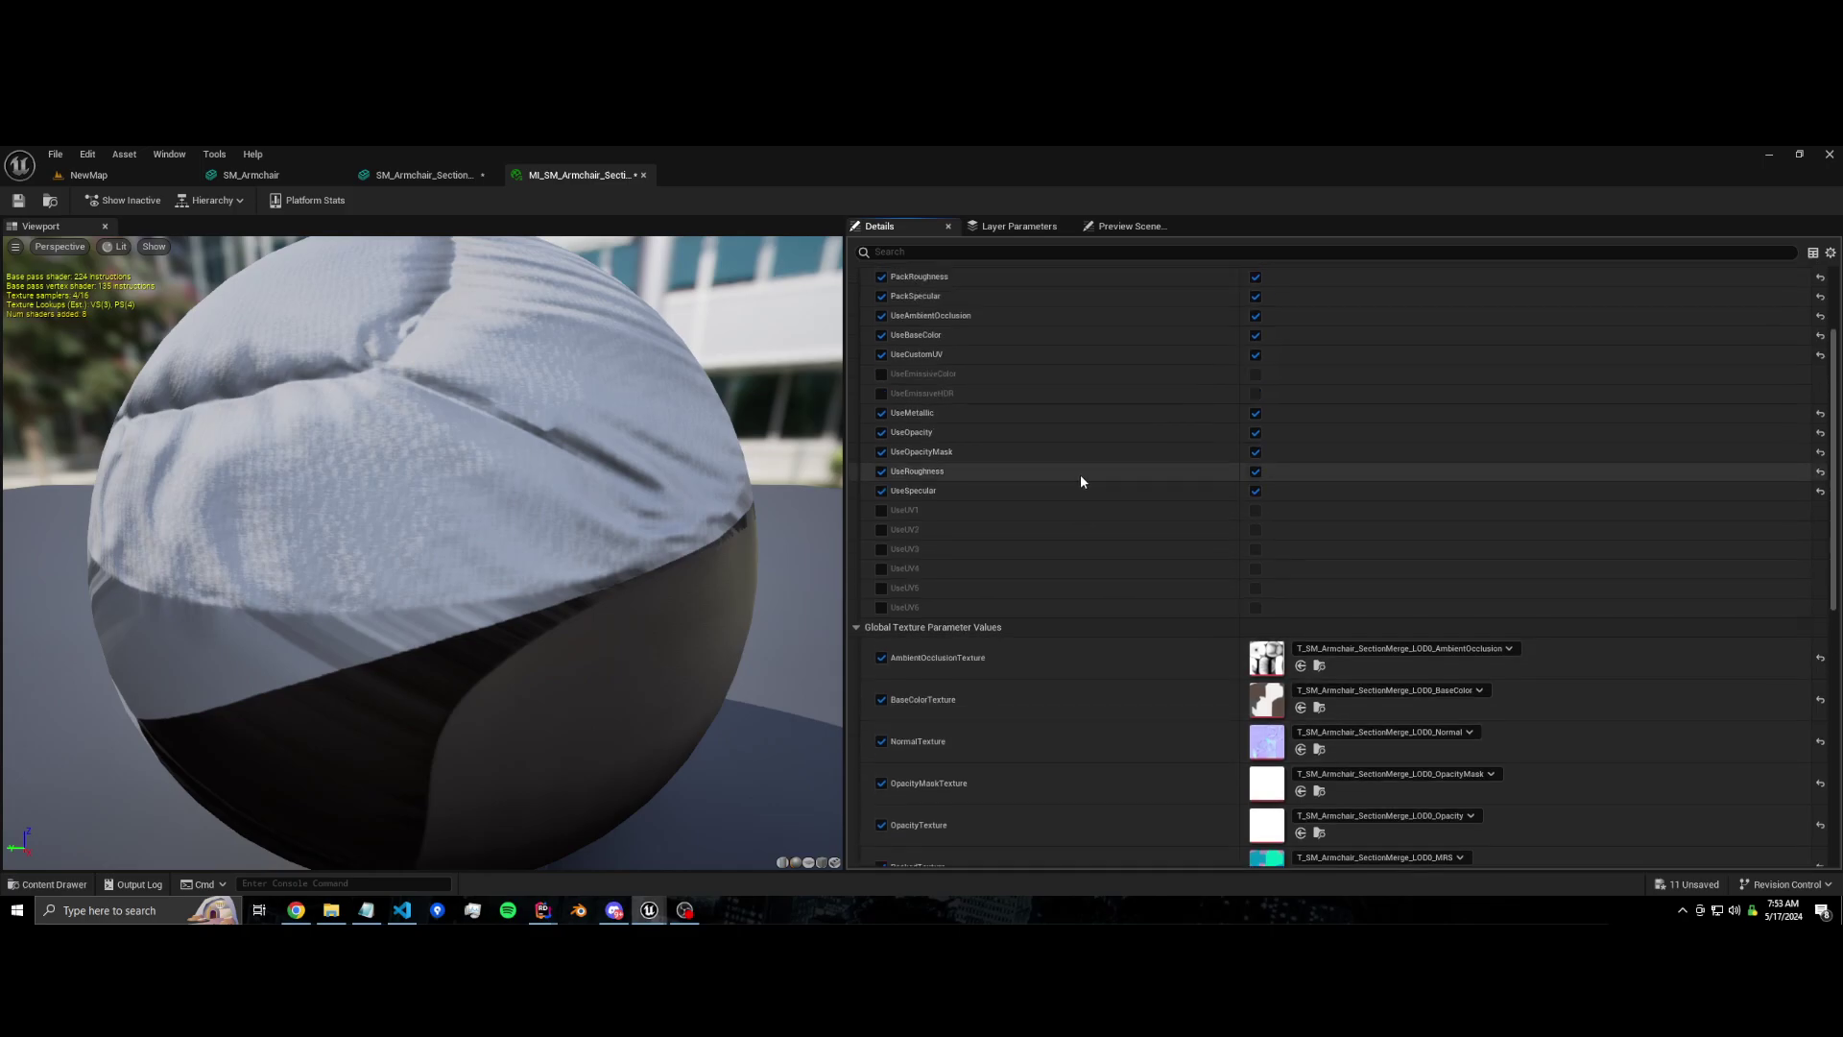
pyautogui.scroll(2, 988, 535)
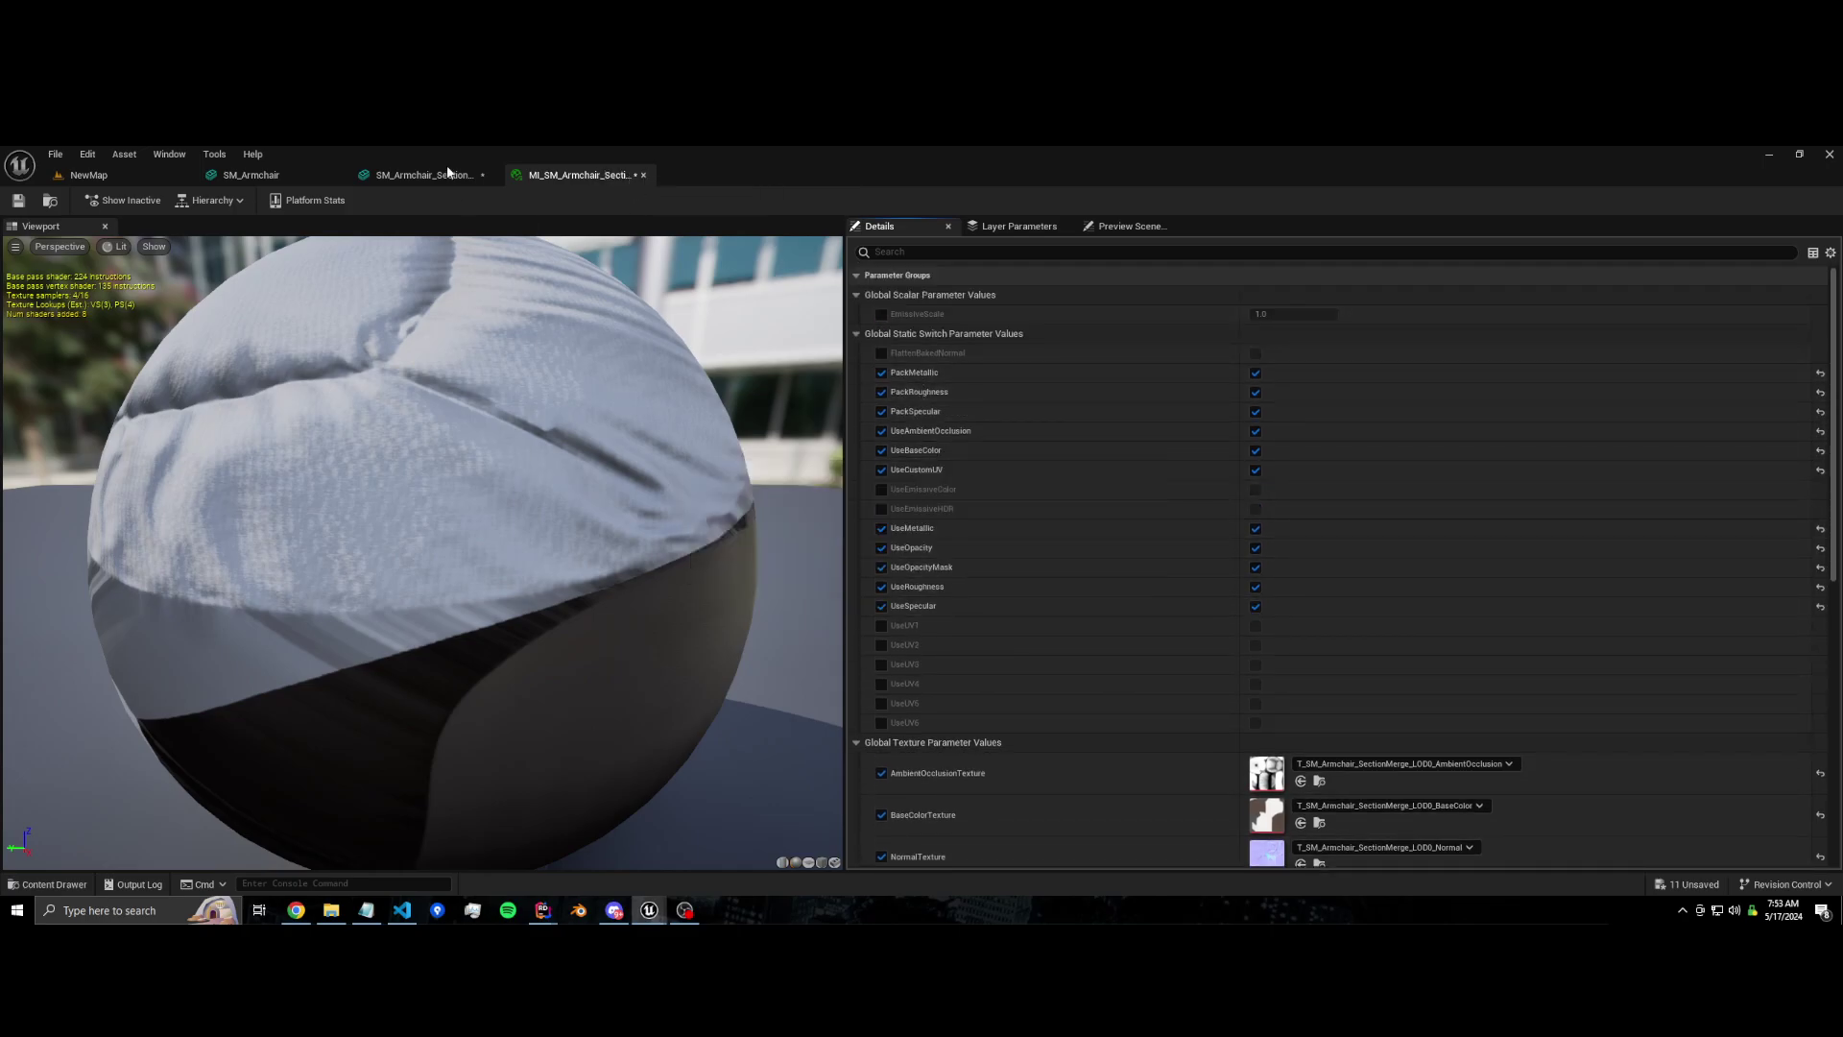
# Step: Close the material instance editor and inspect the original four-material armchair's headrest and cushion
pyautogui.click(644, 175)
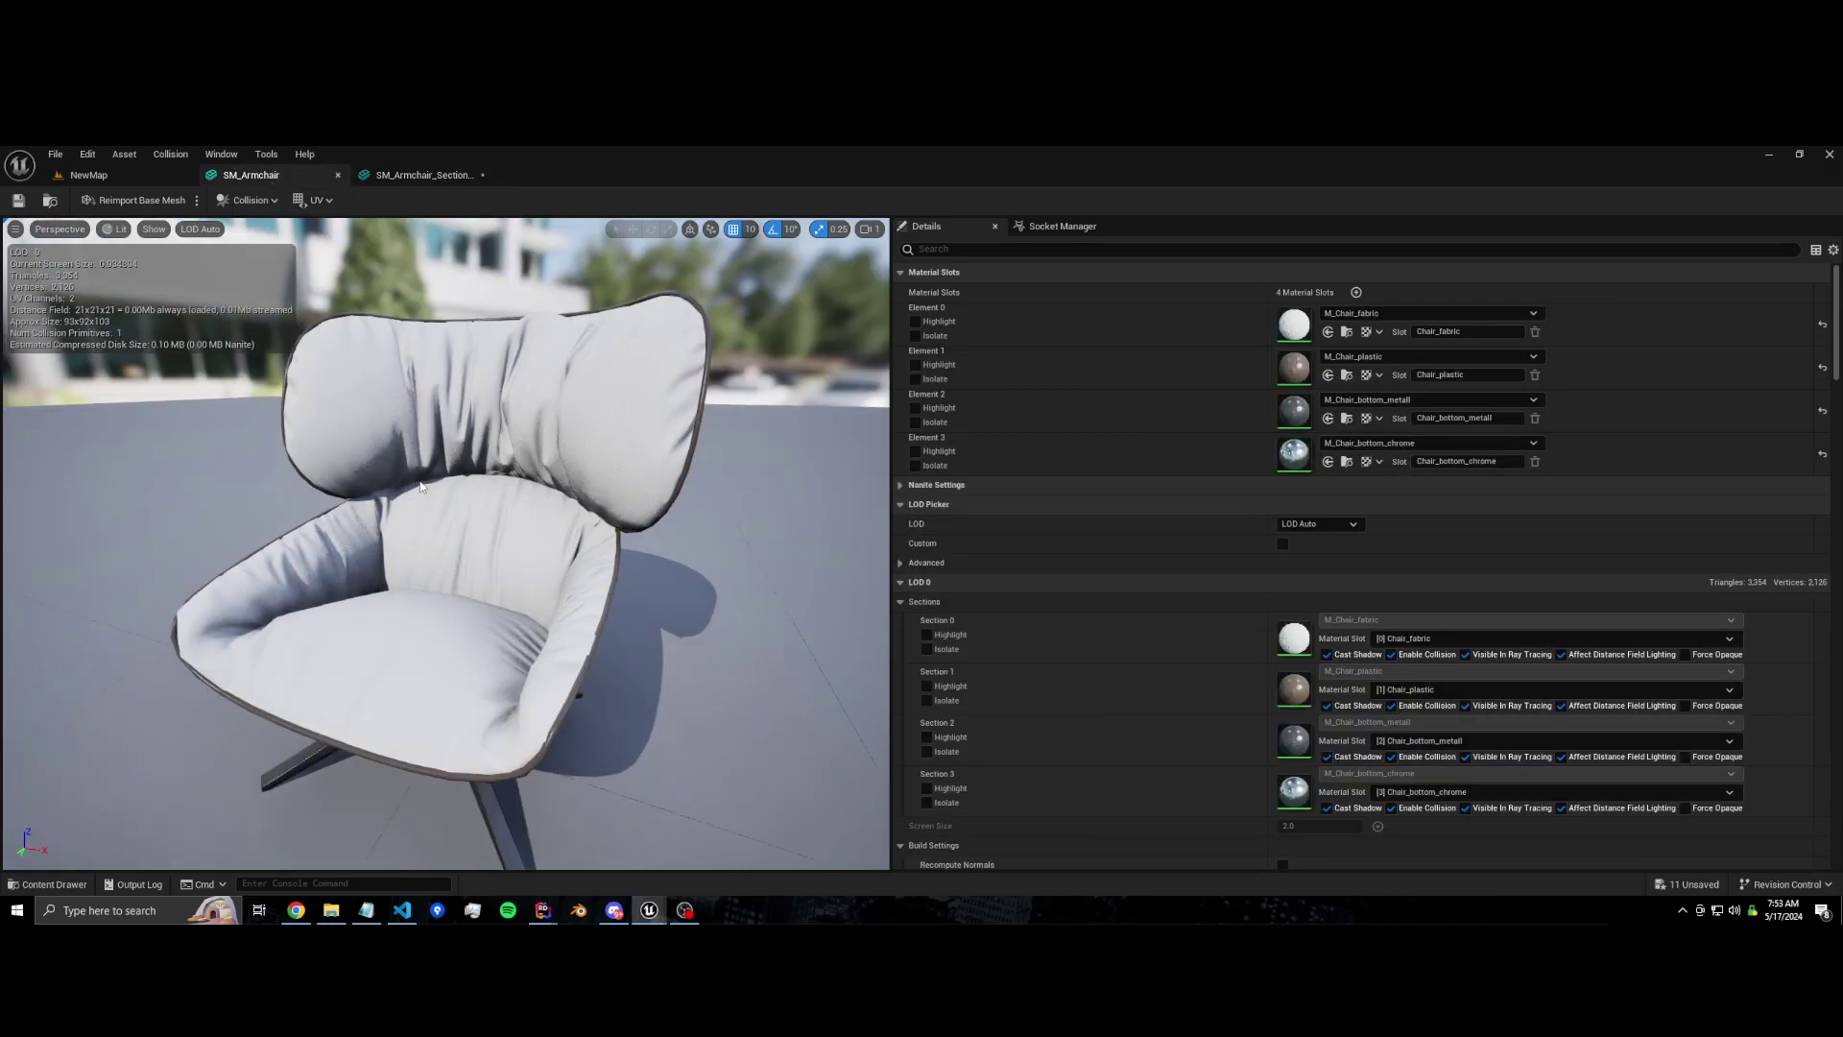
pyautogui.click(422, 175)
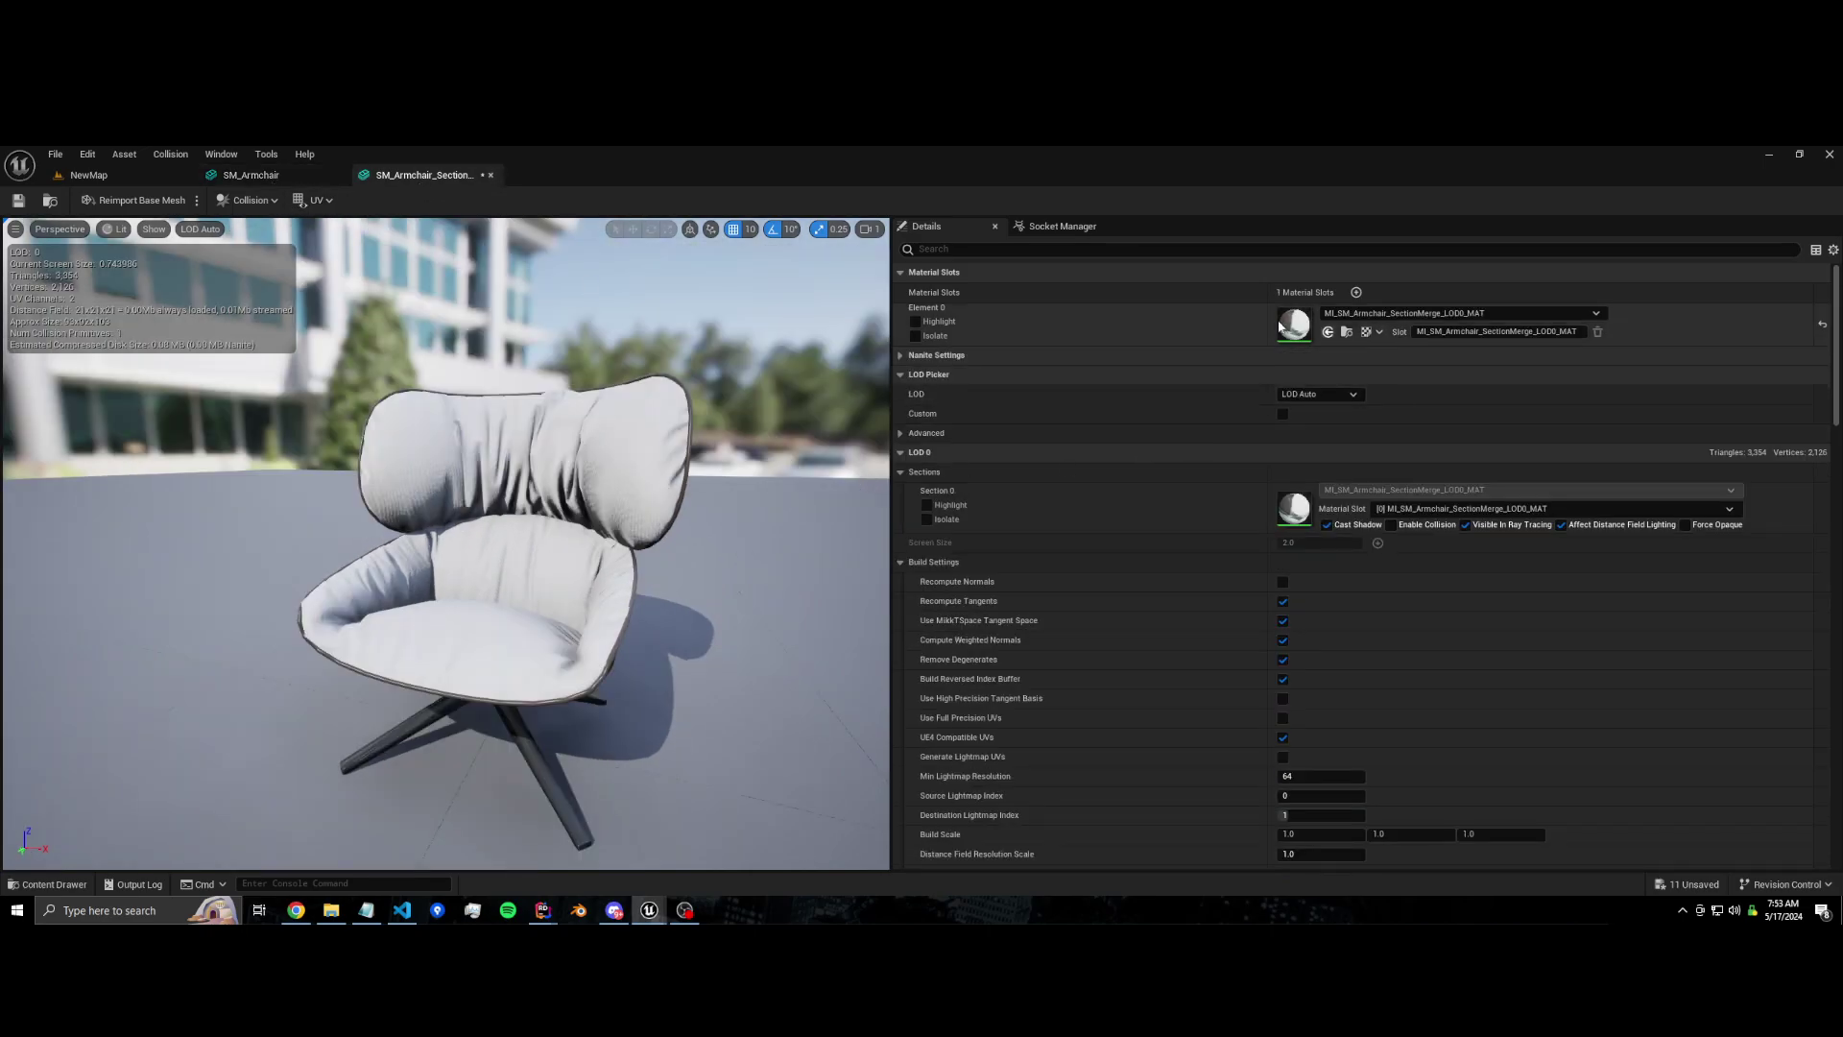
pyautogui.click(221, 176)
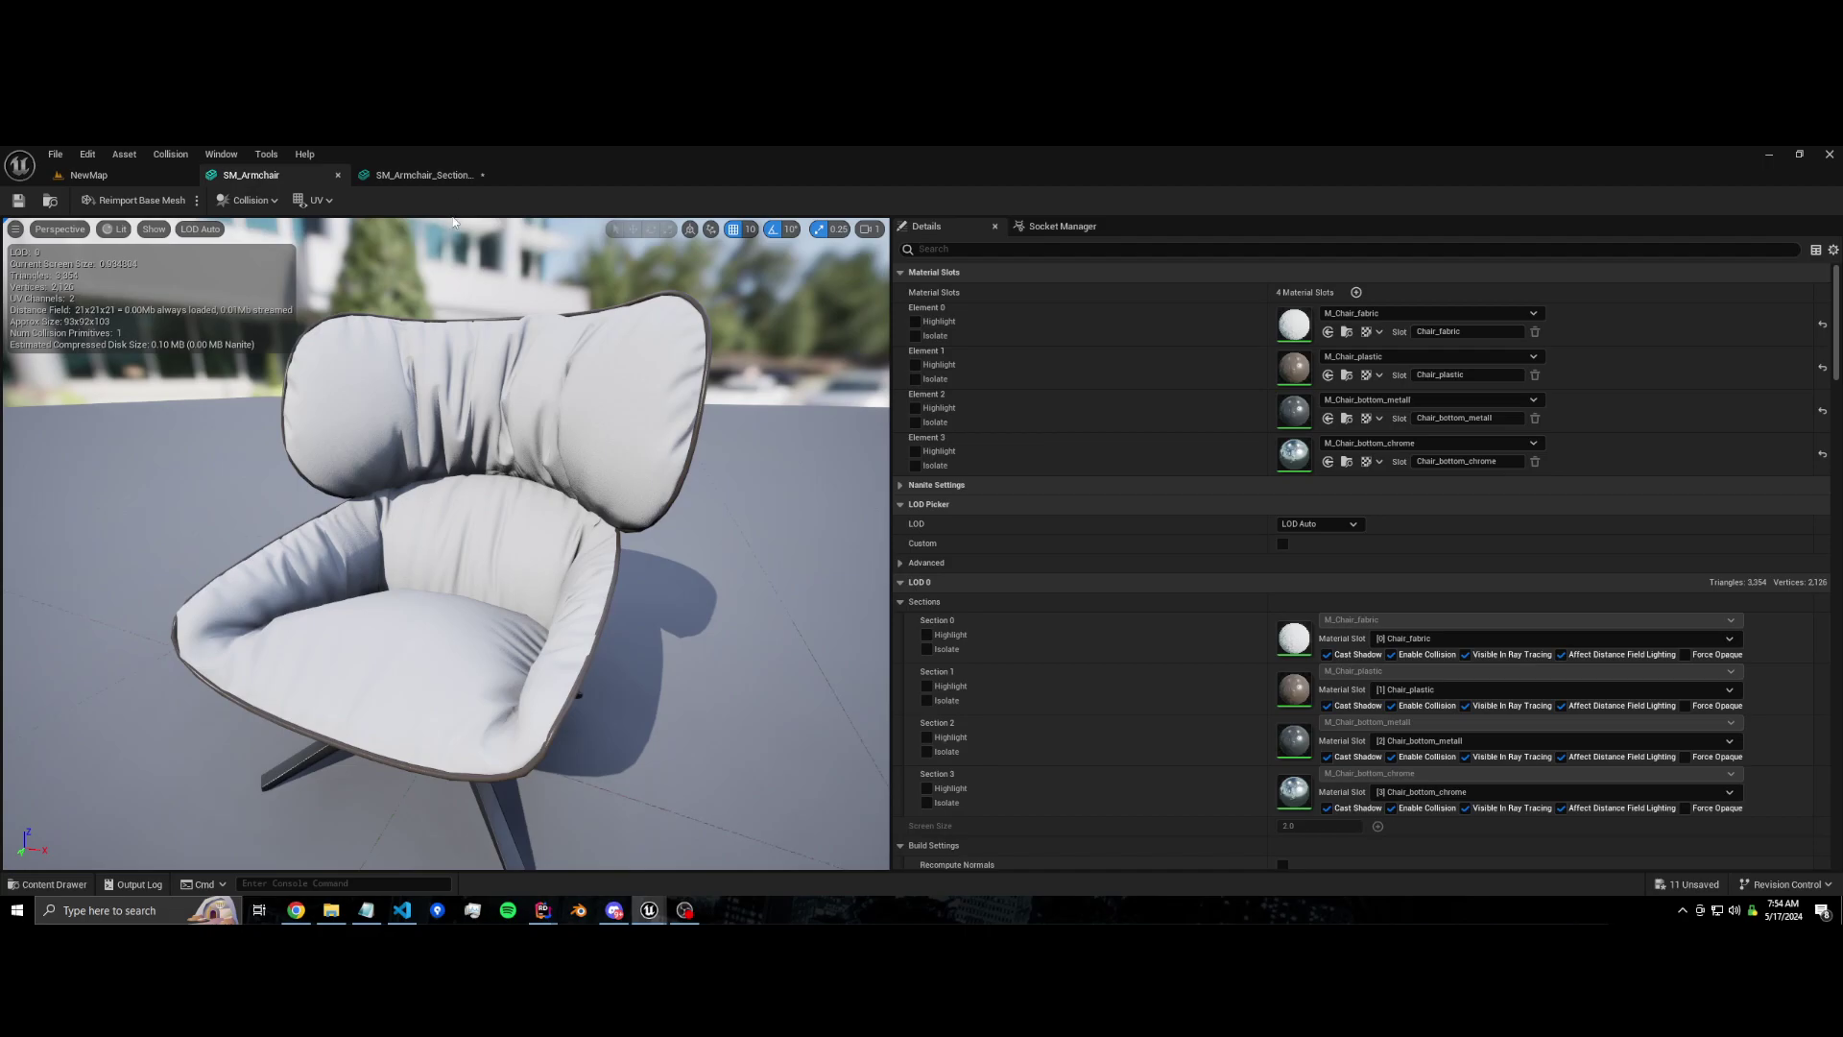
pyautogui.scroll(5, 344, 416)
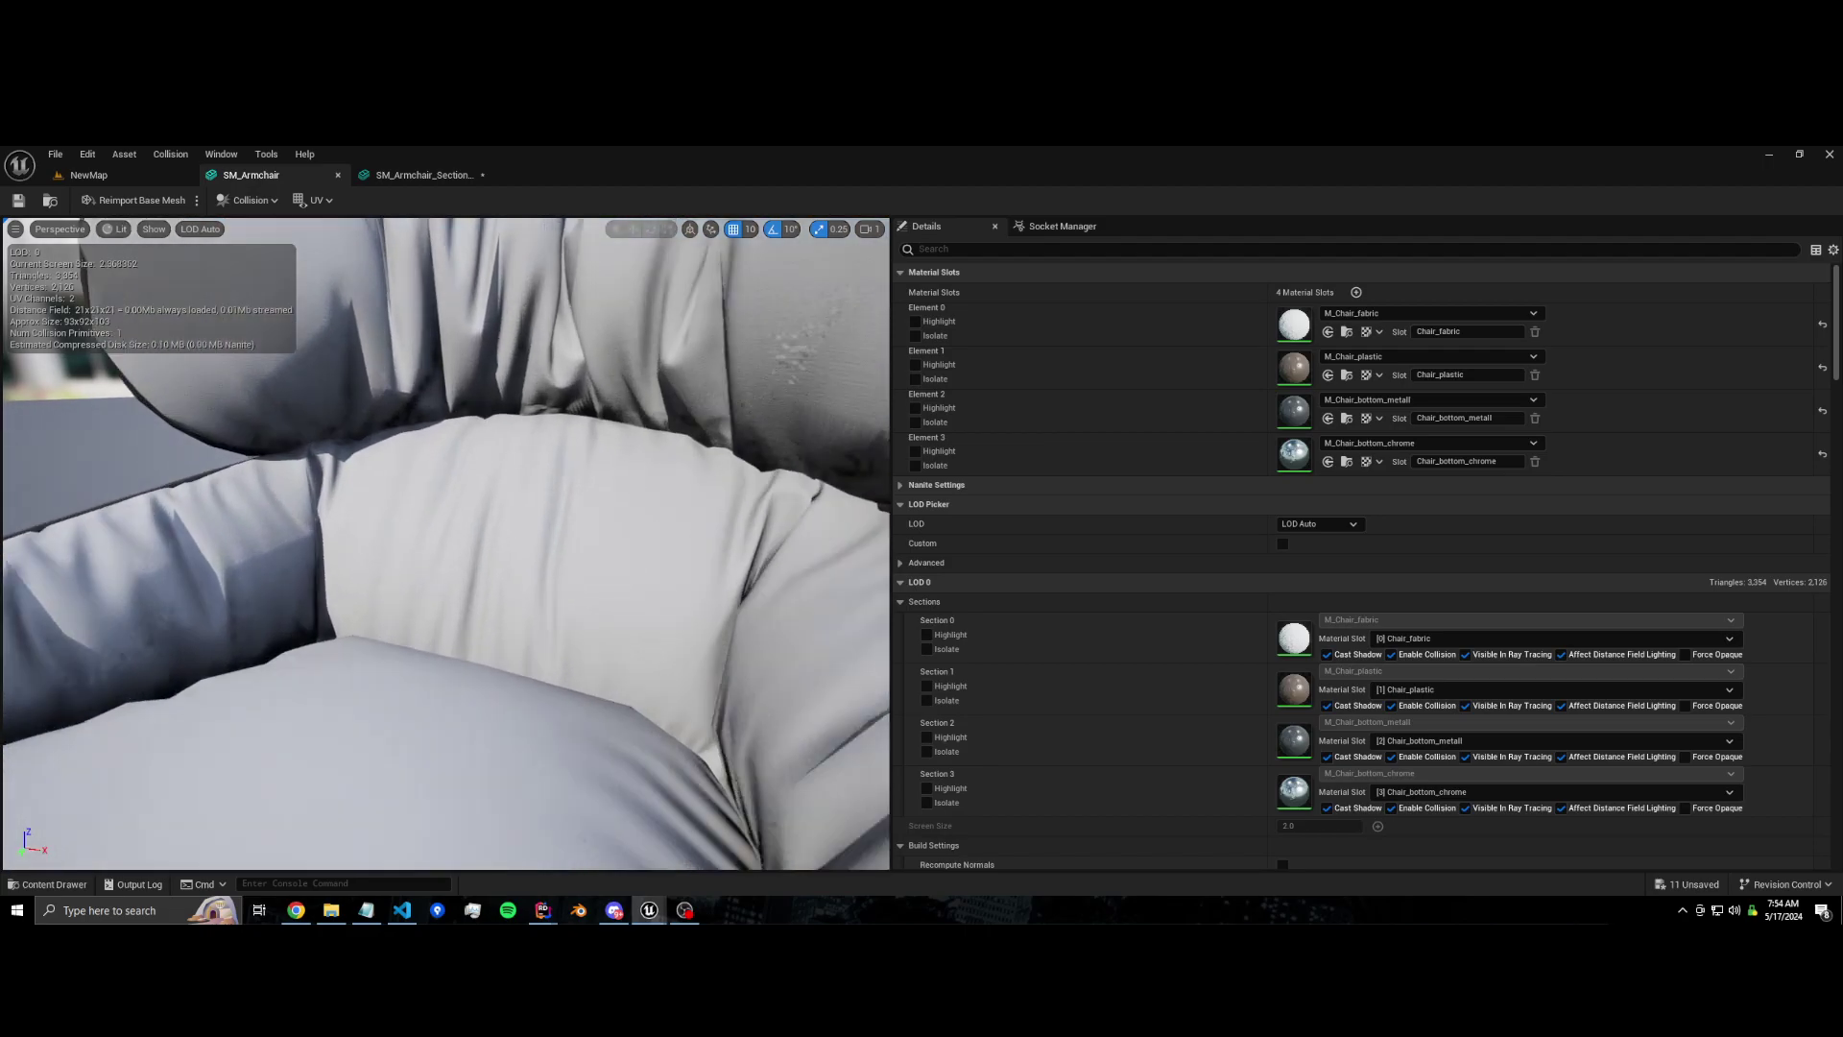
pyautogui.moveTo(344, 415); pyautogui.dragTo(297, 343, button='middle')
pyautogui.scroll(3, 344, 416)
pyautogui.moveTo(342, 415); pyautogui.dragTo(343, 415, button='right')
# Step: Inspect the merged one-material chair's headrest and backrest cushion
pyautogui.click(444, 175)
pyautogui.scroll(6, 451, 452)
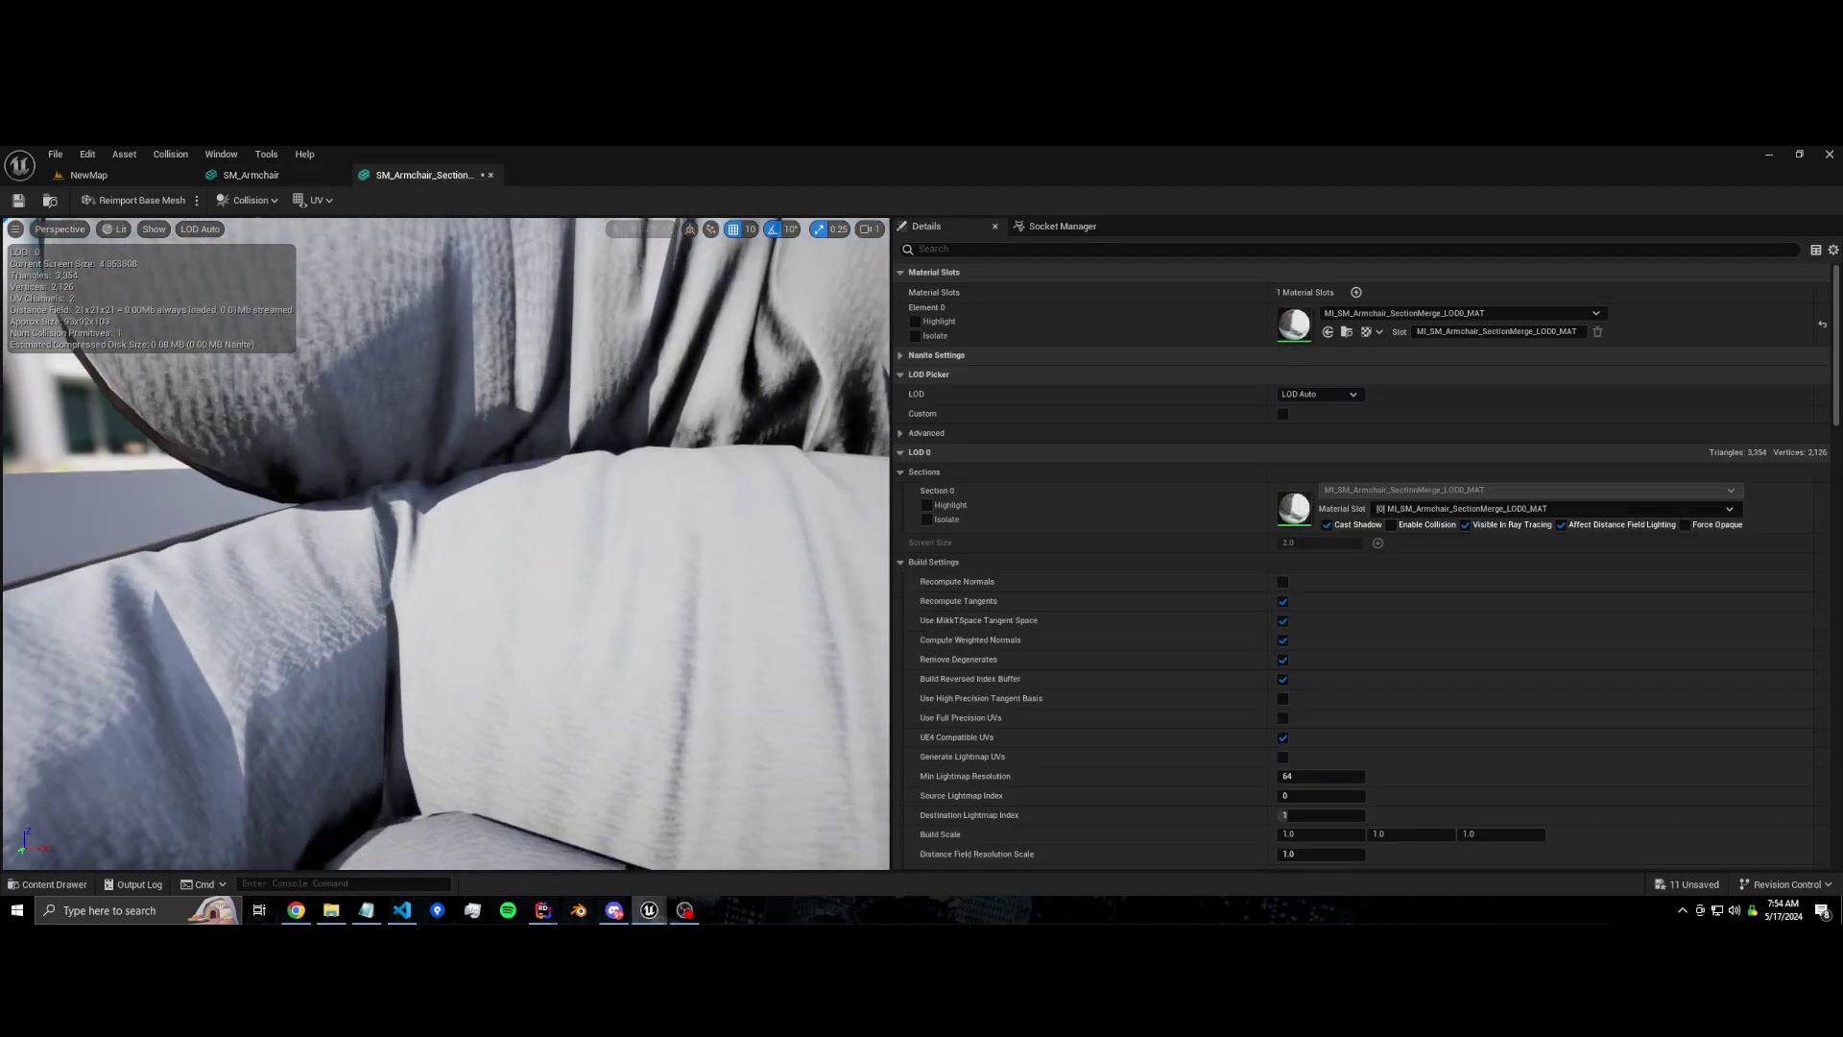
pyautogui.moveTo(327, 600); pyautogui.dragTo(321, 470, button='middle')
pyautogui.scroll(-3, 326, 600)
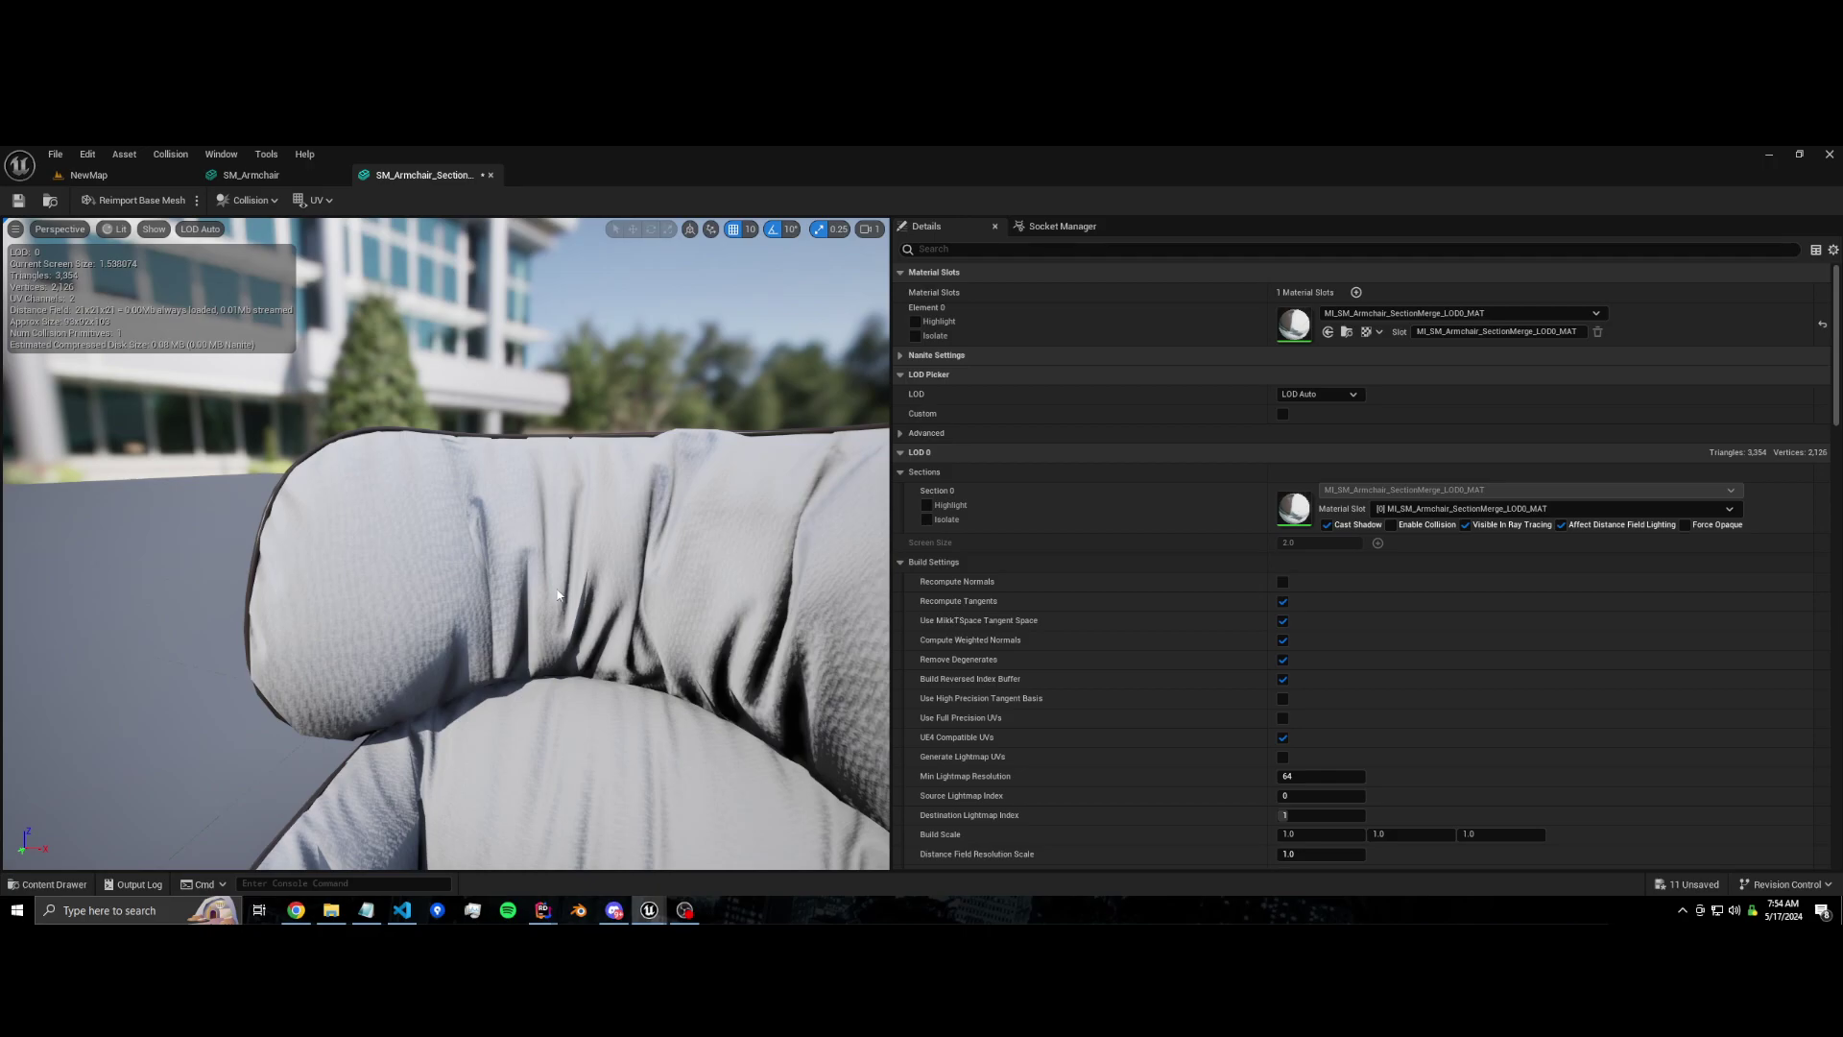
pyautogui.moveTo(477, 579); pyautogui.dragTo(477, 579, button='right')
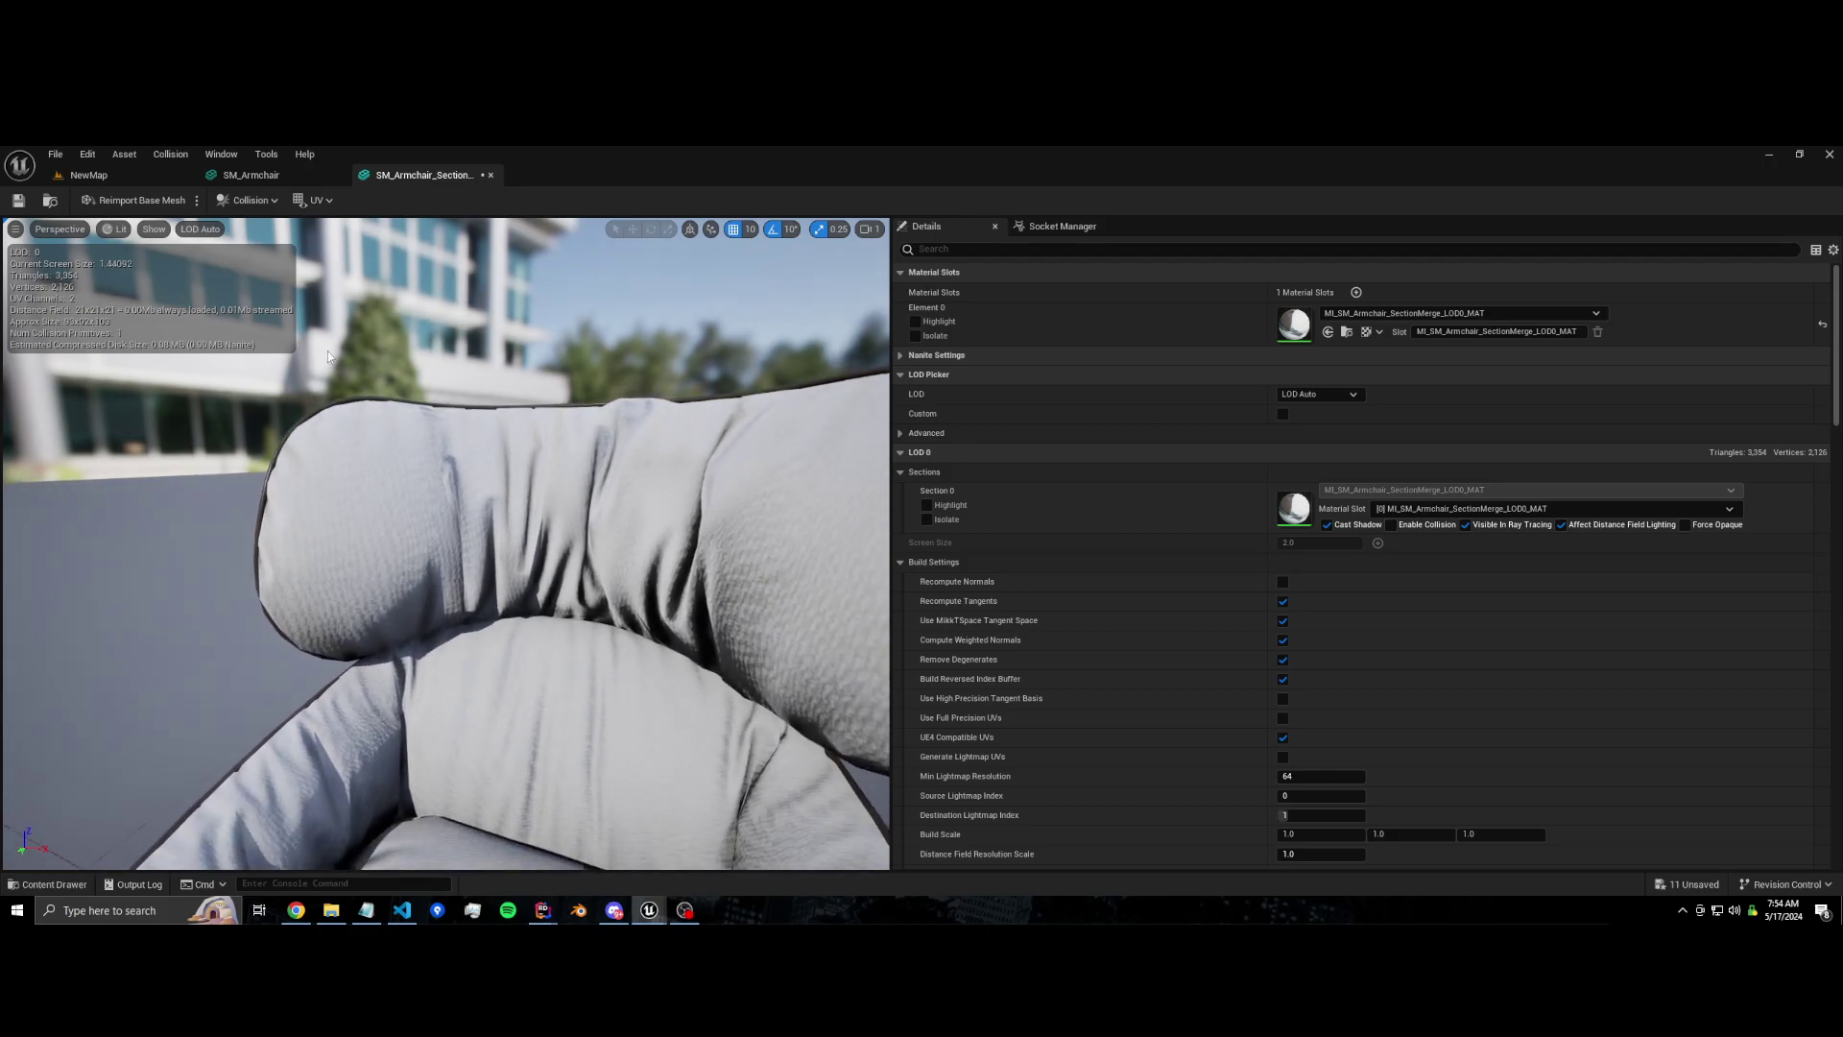
# Step: Examine the original armchair's cushion up close, then close both armchair mesh editors
pyautogui.click(247, 177)
pyautogui.moveTo(522, 440); pyautogui.dragTo(522, 441, button='right')
pyautogui.moveTo(694, 456); pyautogui.dragTo(694, 455, button='right')
pyautogui.moveTo(461, 472); pyautogui.dragTo(423, 522, button='right')
pyautogui.moveTo(324, 317); pyautogui.dragTo(324, 316, button='right')
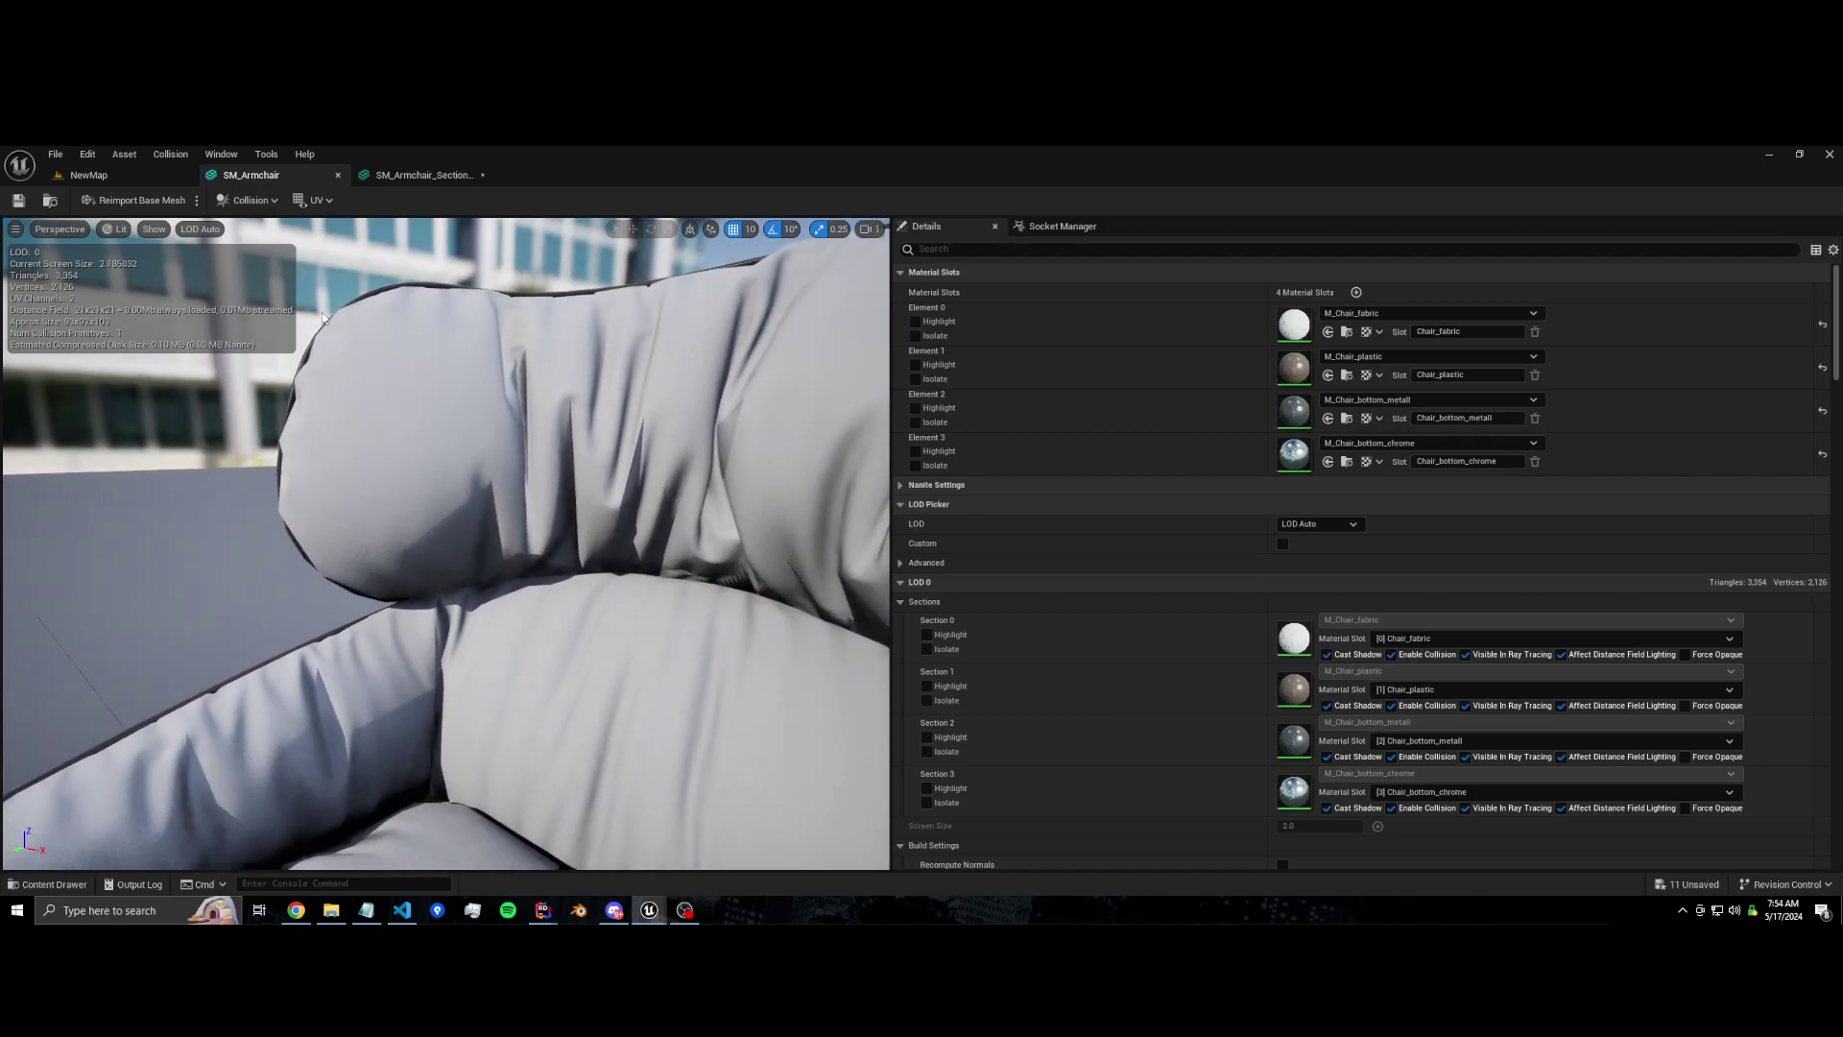
pyautogui.click(398, 177)
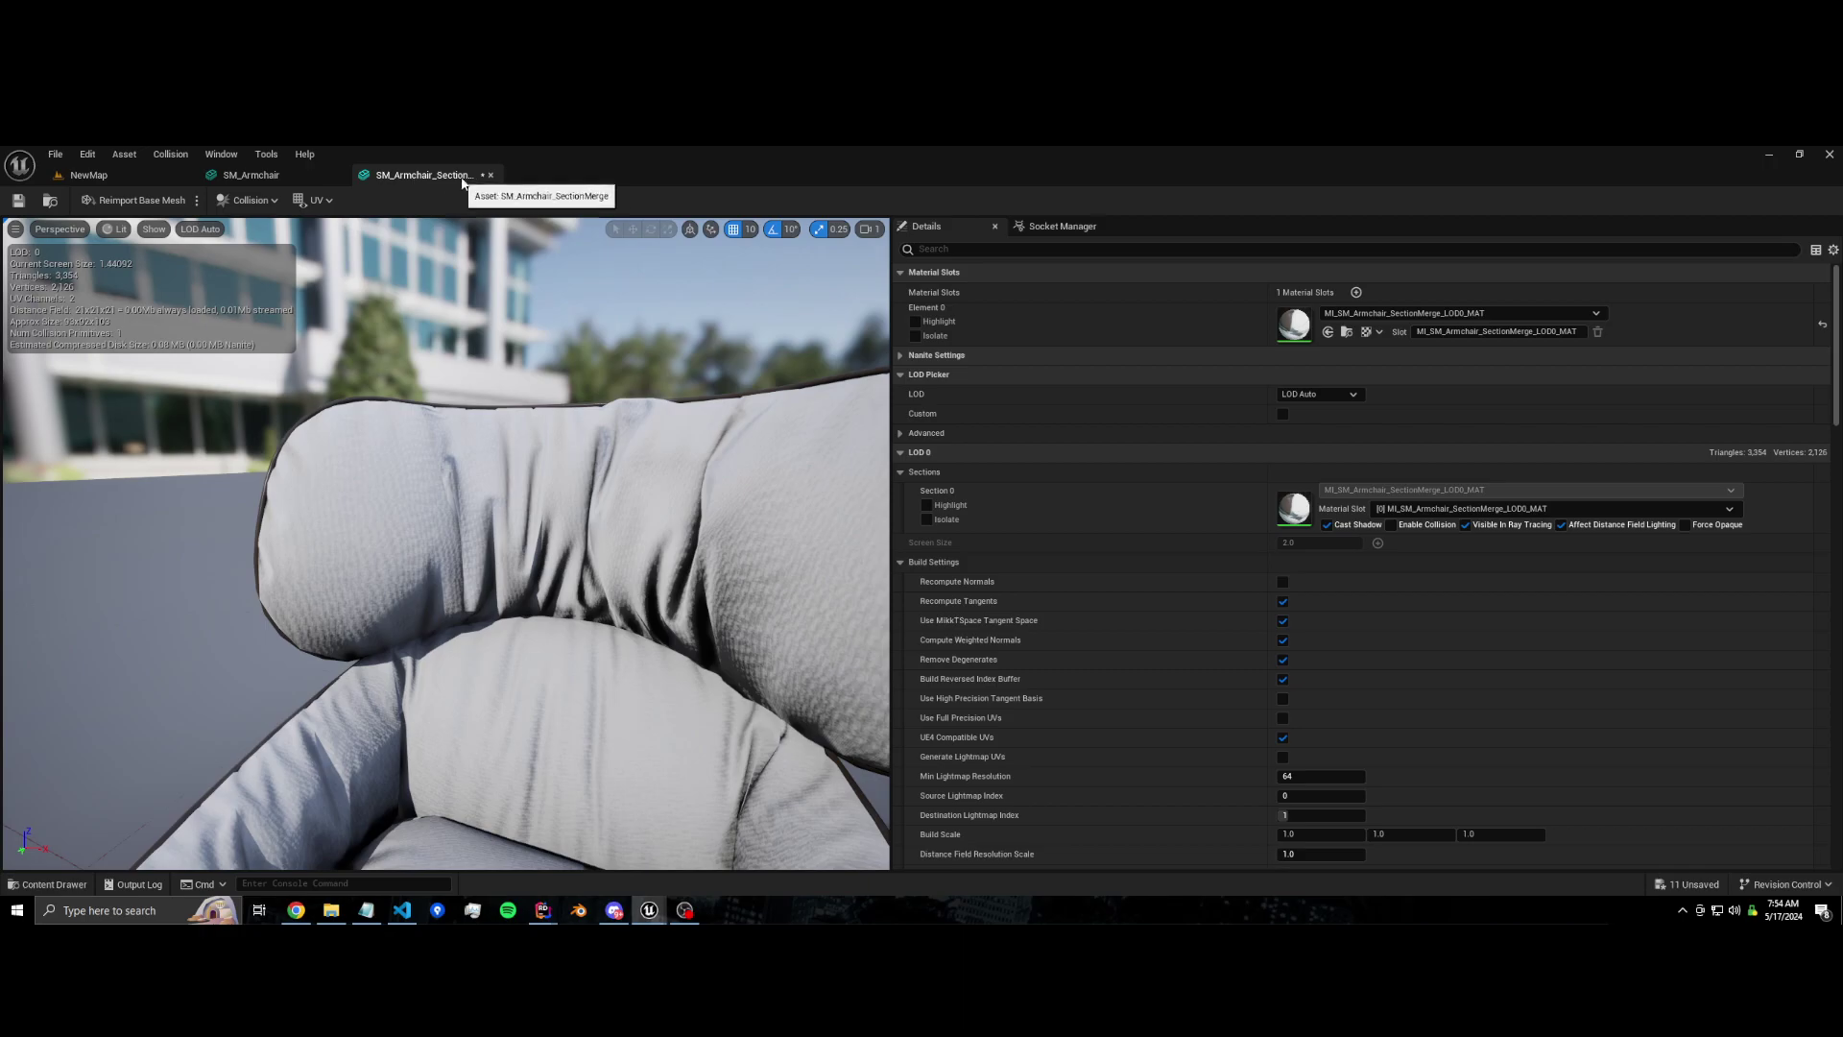
pyautogui.click(490, 175)
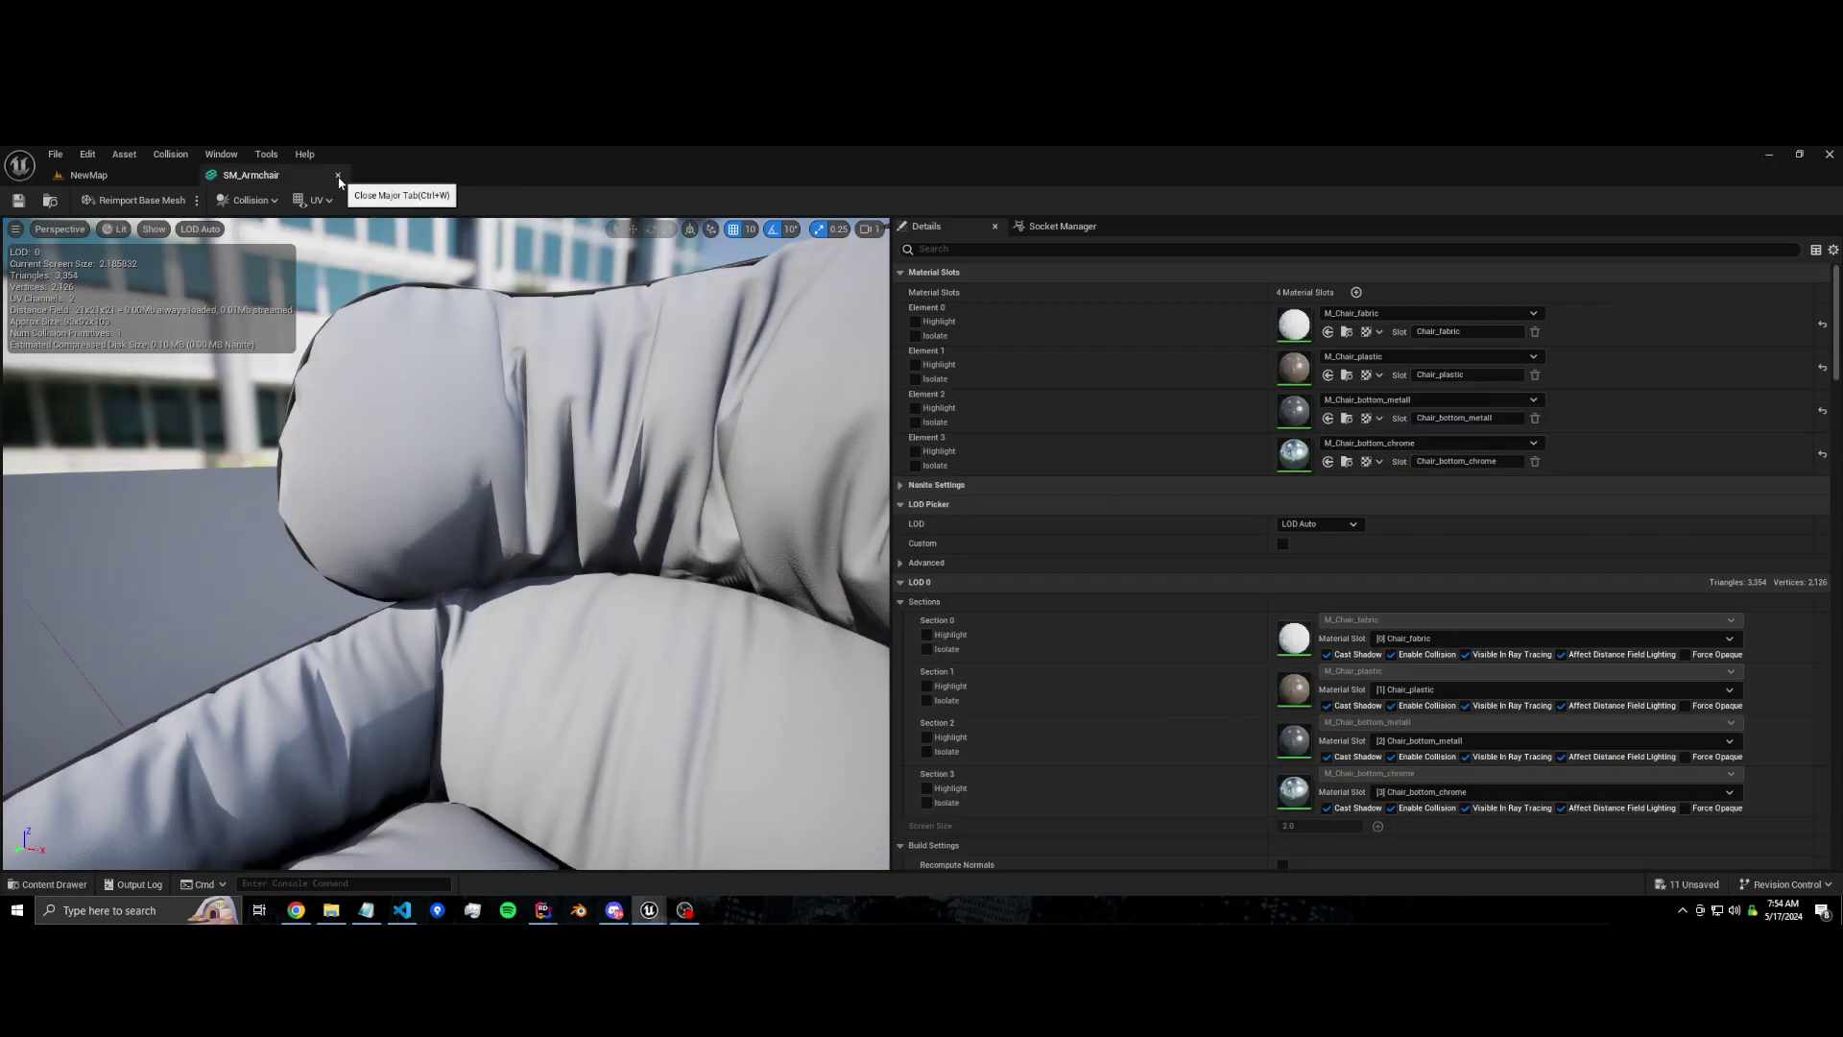
pyautogui.click(338, 177)
# Step: Open the Merge/chair folder in the full Content Browser and select all six T_SM_Armchair textures
pyautogui.click(49, 884)
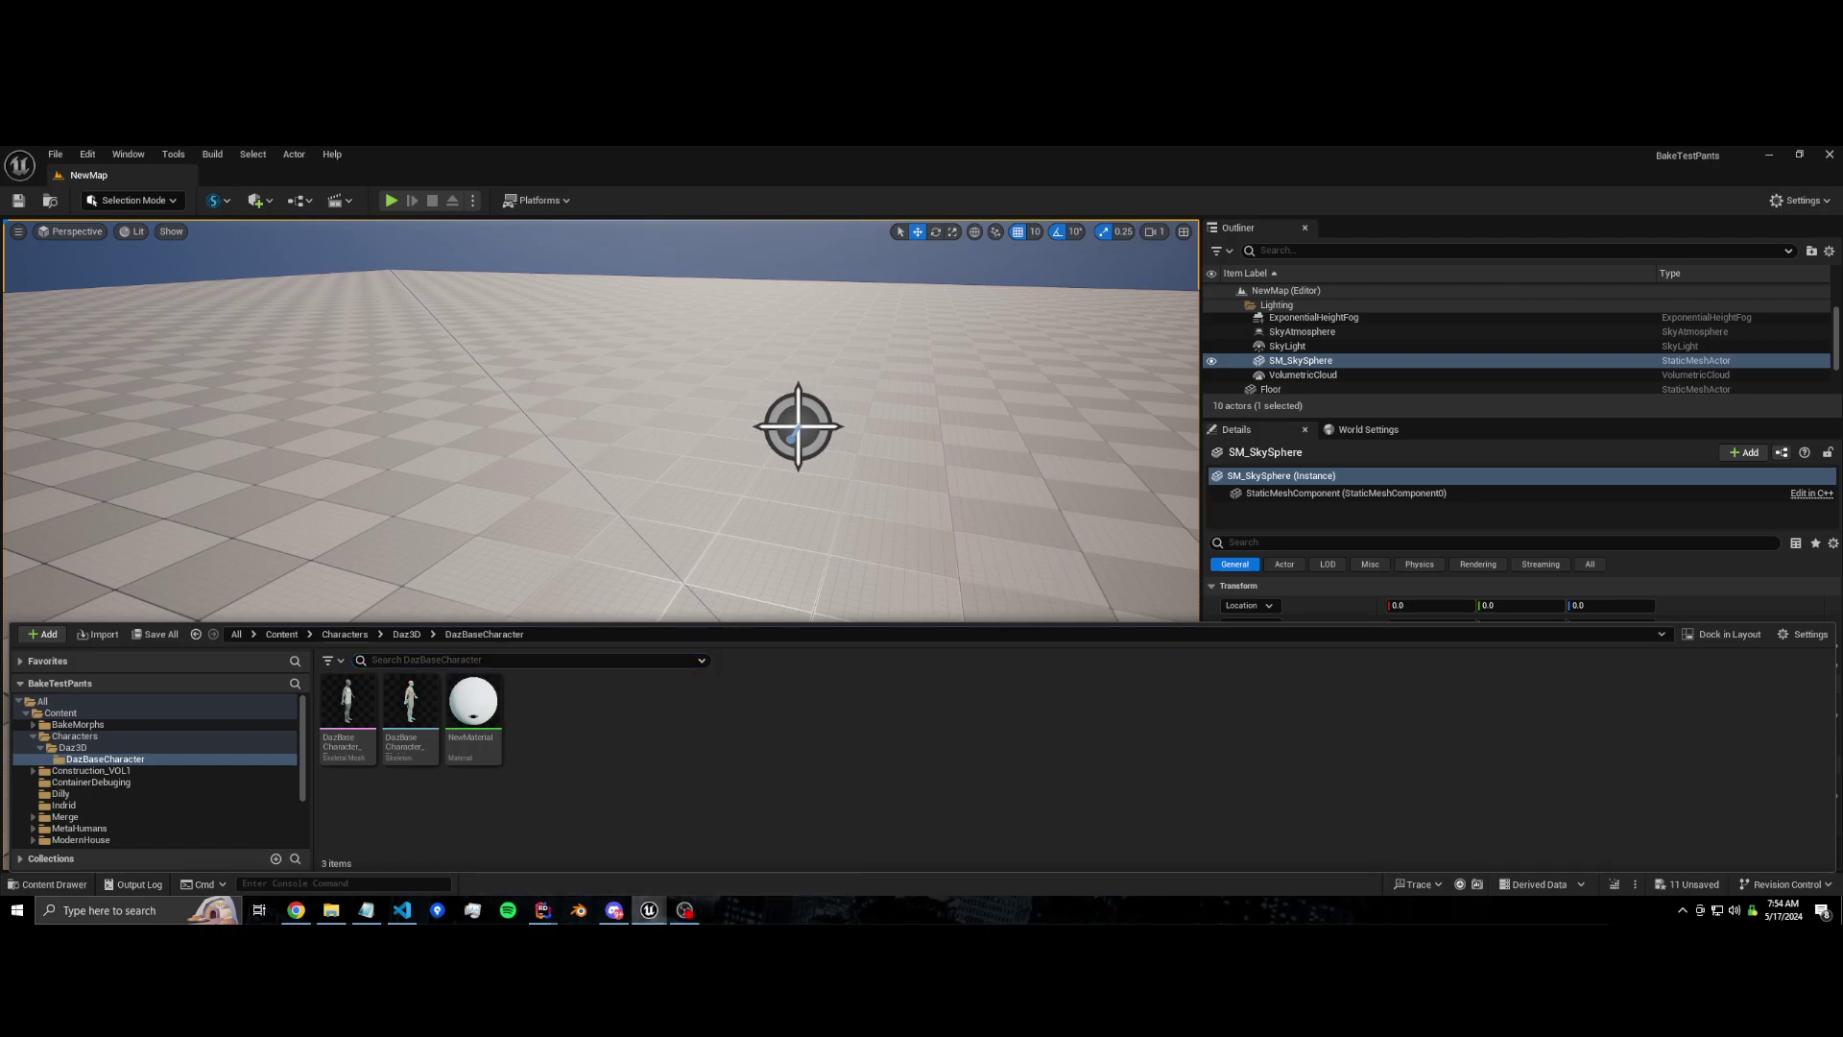
pyautogui.hotkey('alt', 'Tab')
pyautogui.click(810, 544)
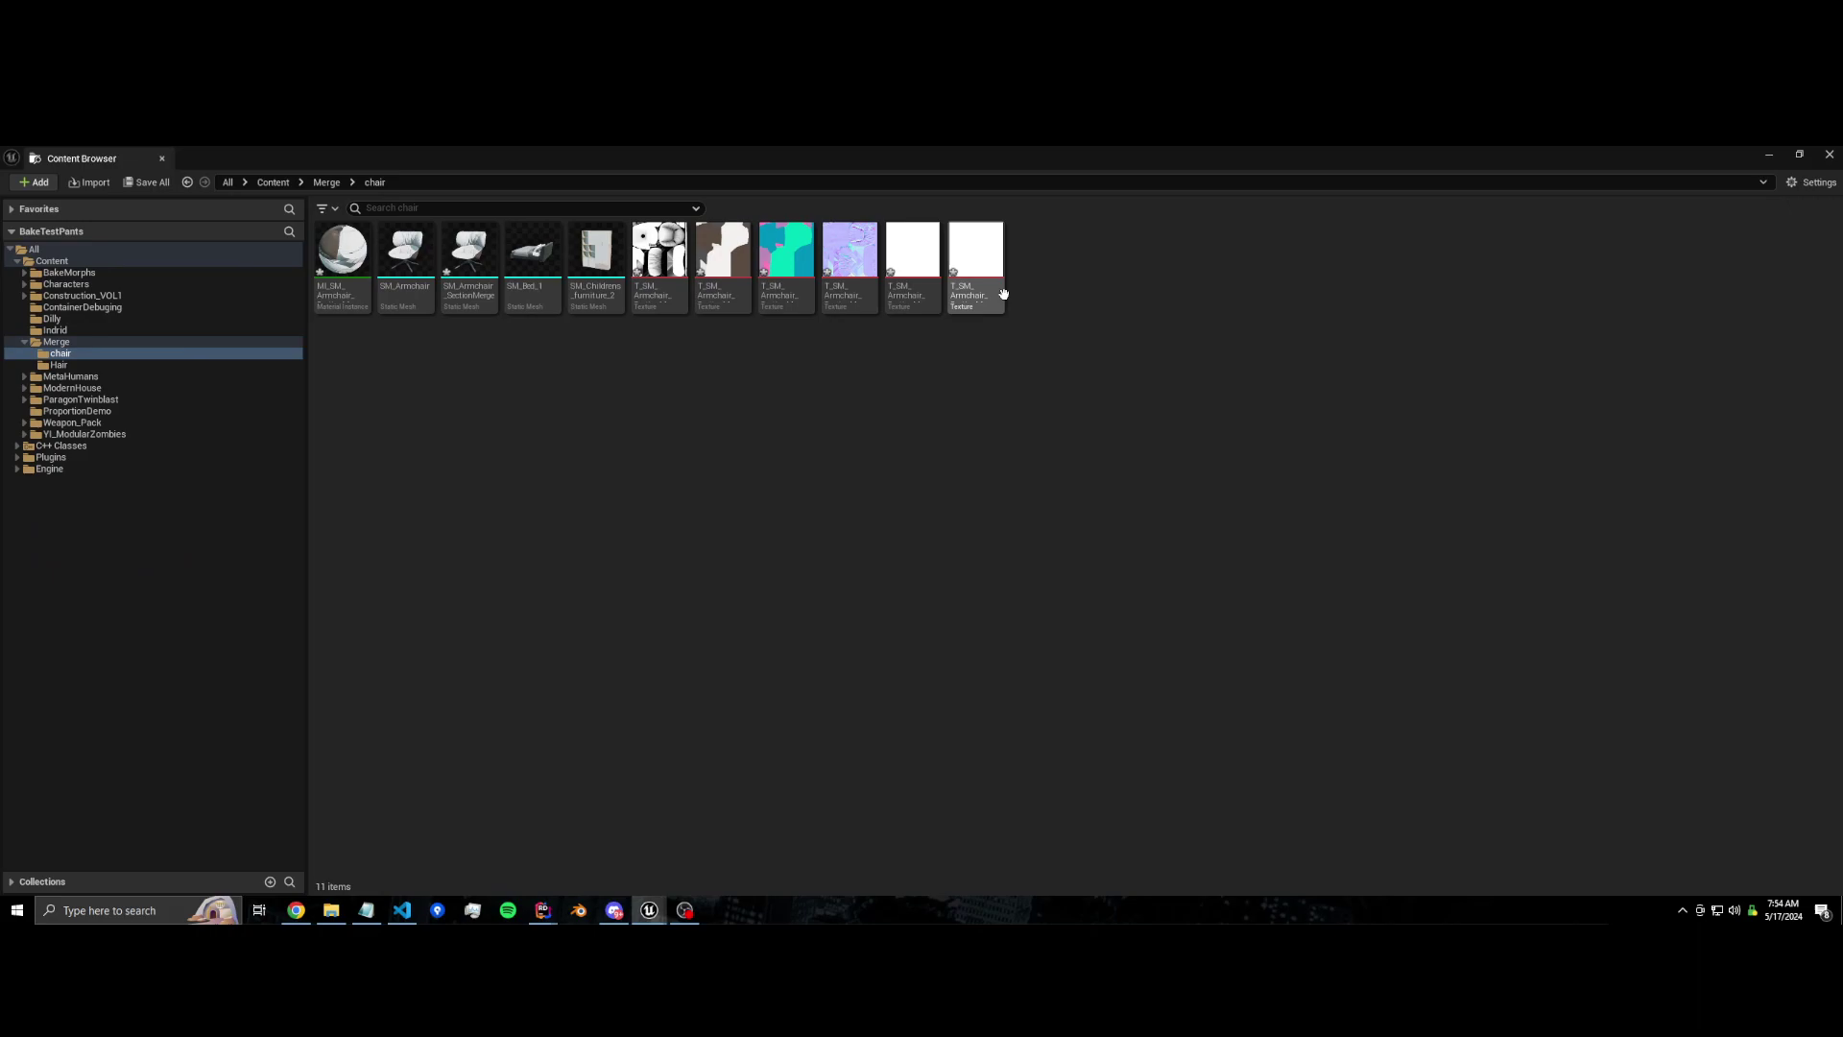
pyautogui.click(996, 294)
pyautogui.click(641, 305)
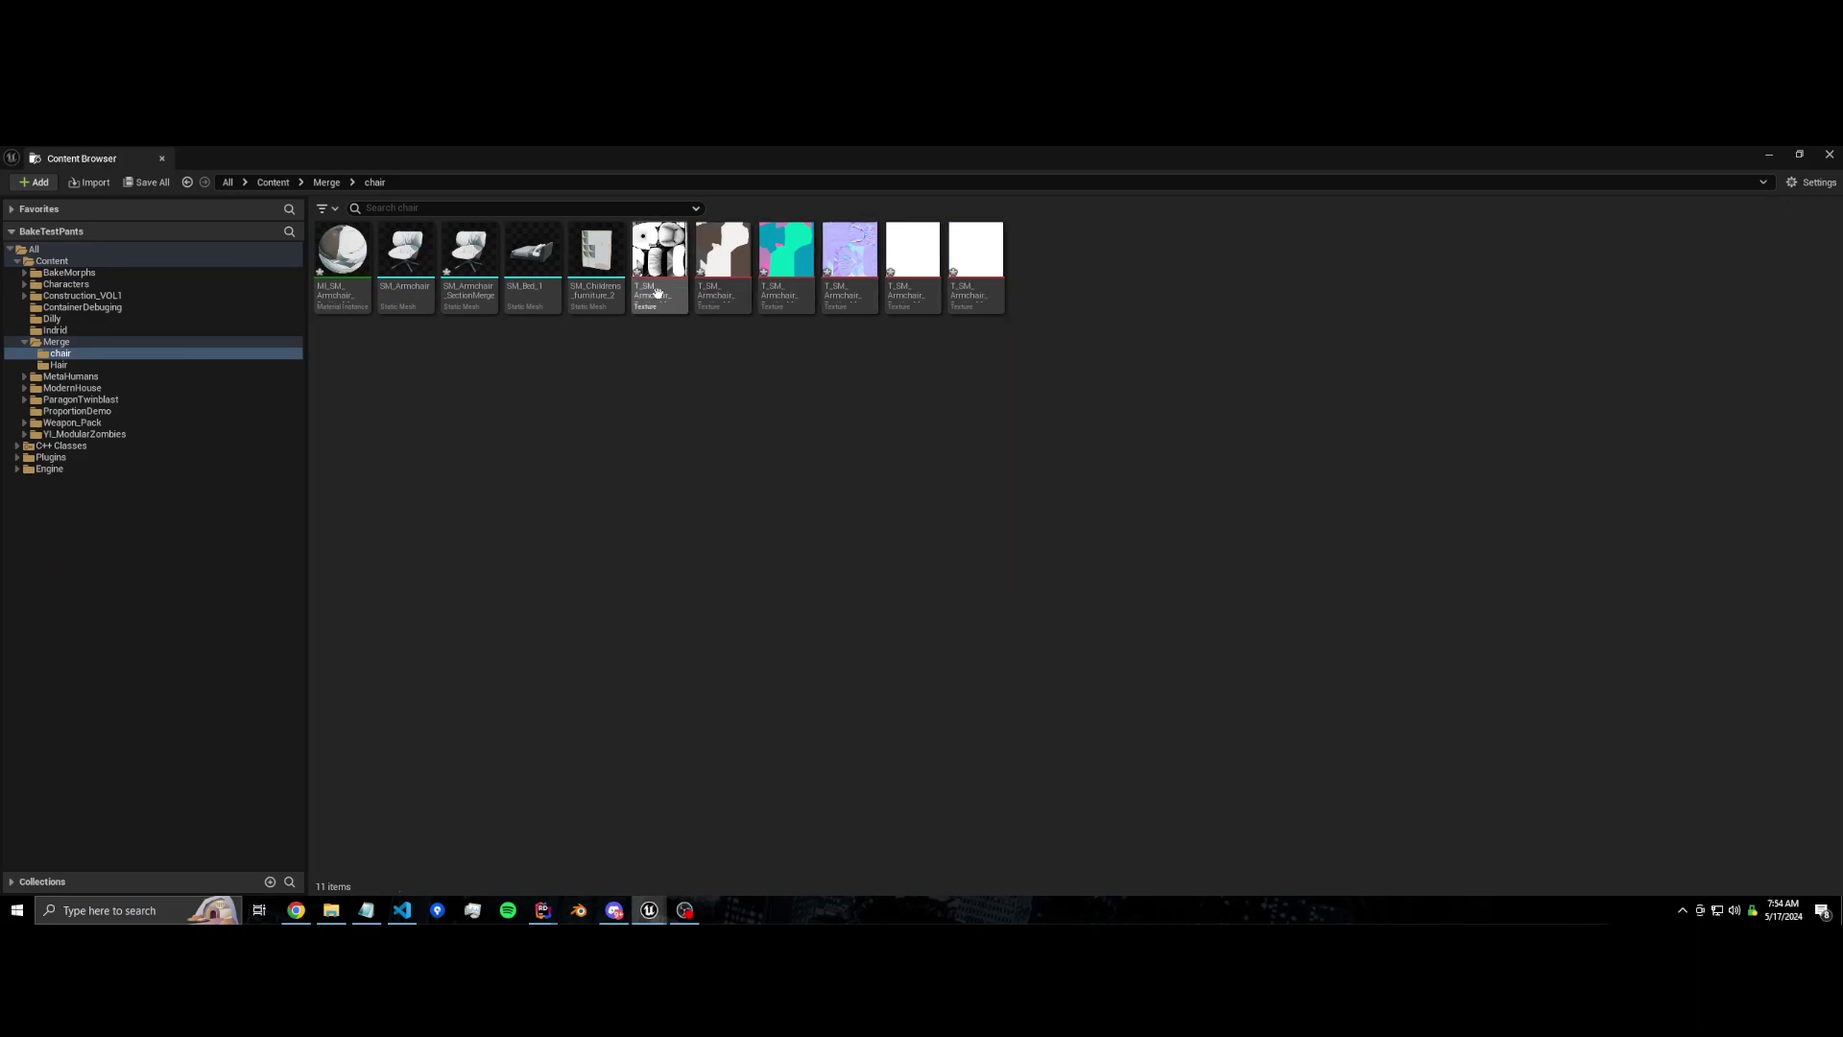
pyautogui.keyDown('shift'); pyautogui.click(981, 284); pyautogui.keyUp('shift')
# Step: Delete the eight merge results: material instance, SectionMerge mesh and six baked textures
pyautogui.keyDown('ctrl'); pyautogui.click(342, 264); pyautogui.keyUp('ctrl')
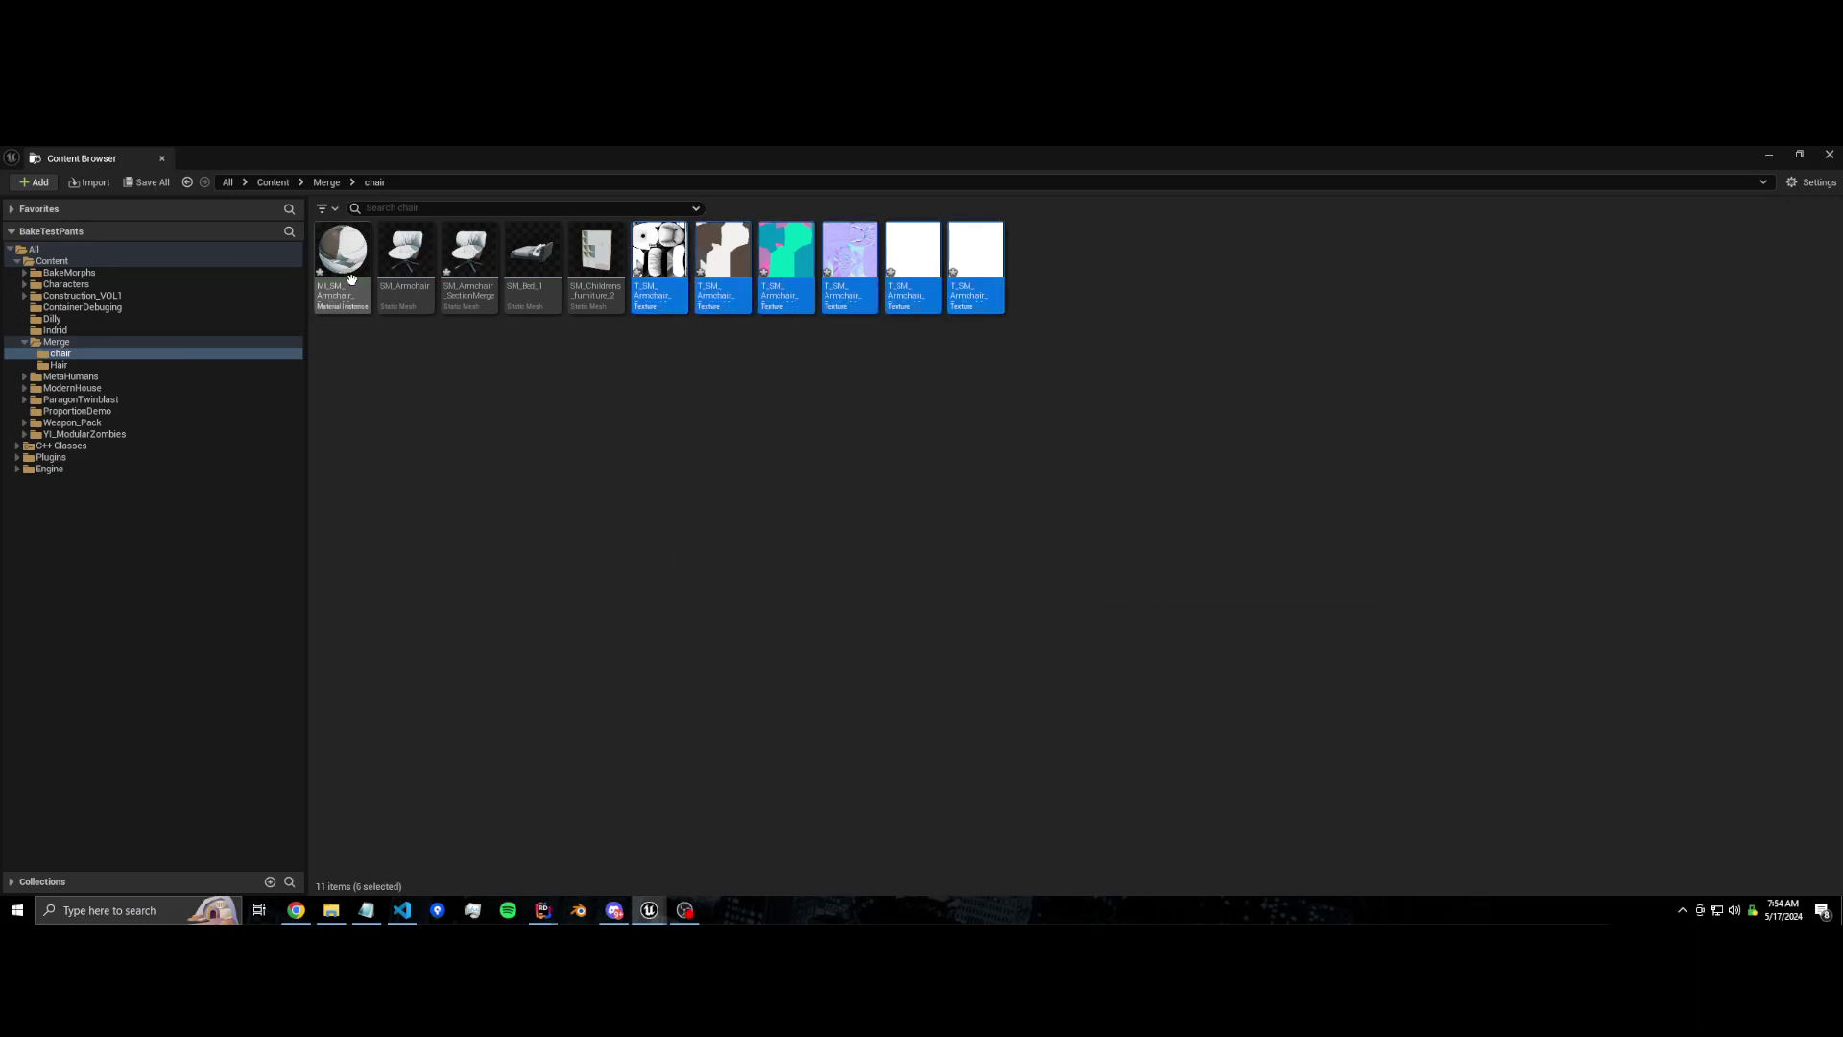
pyautogui.keyDown('ctrl'); pyautogui.click(464, 291); pyautogui.keyUp('ctrl')
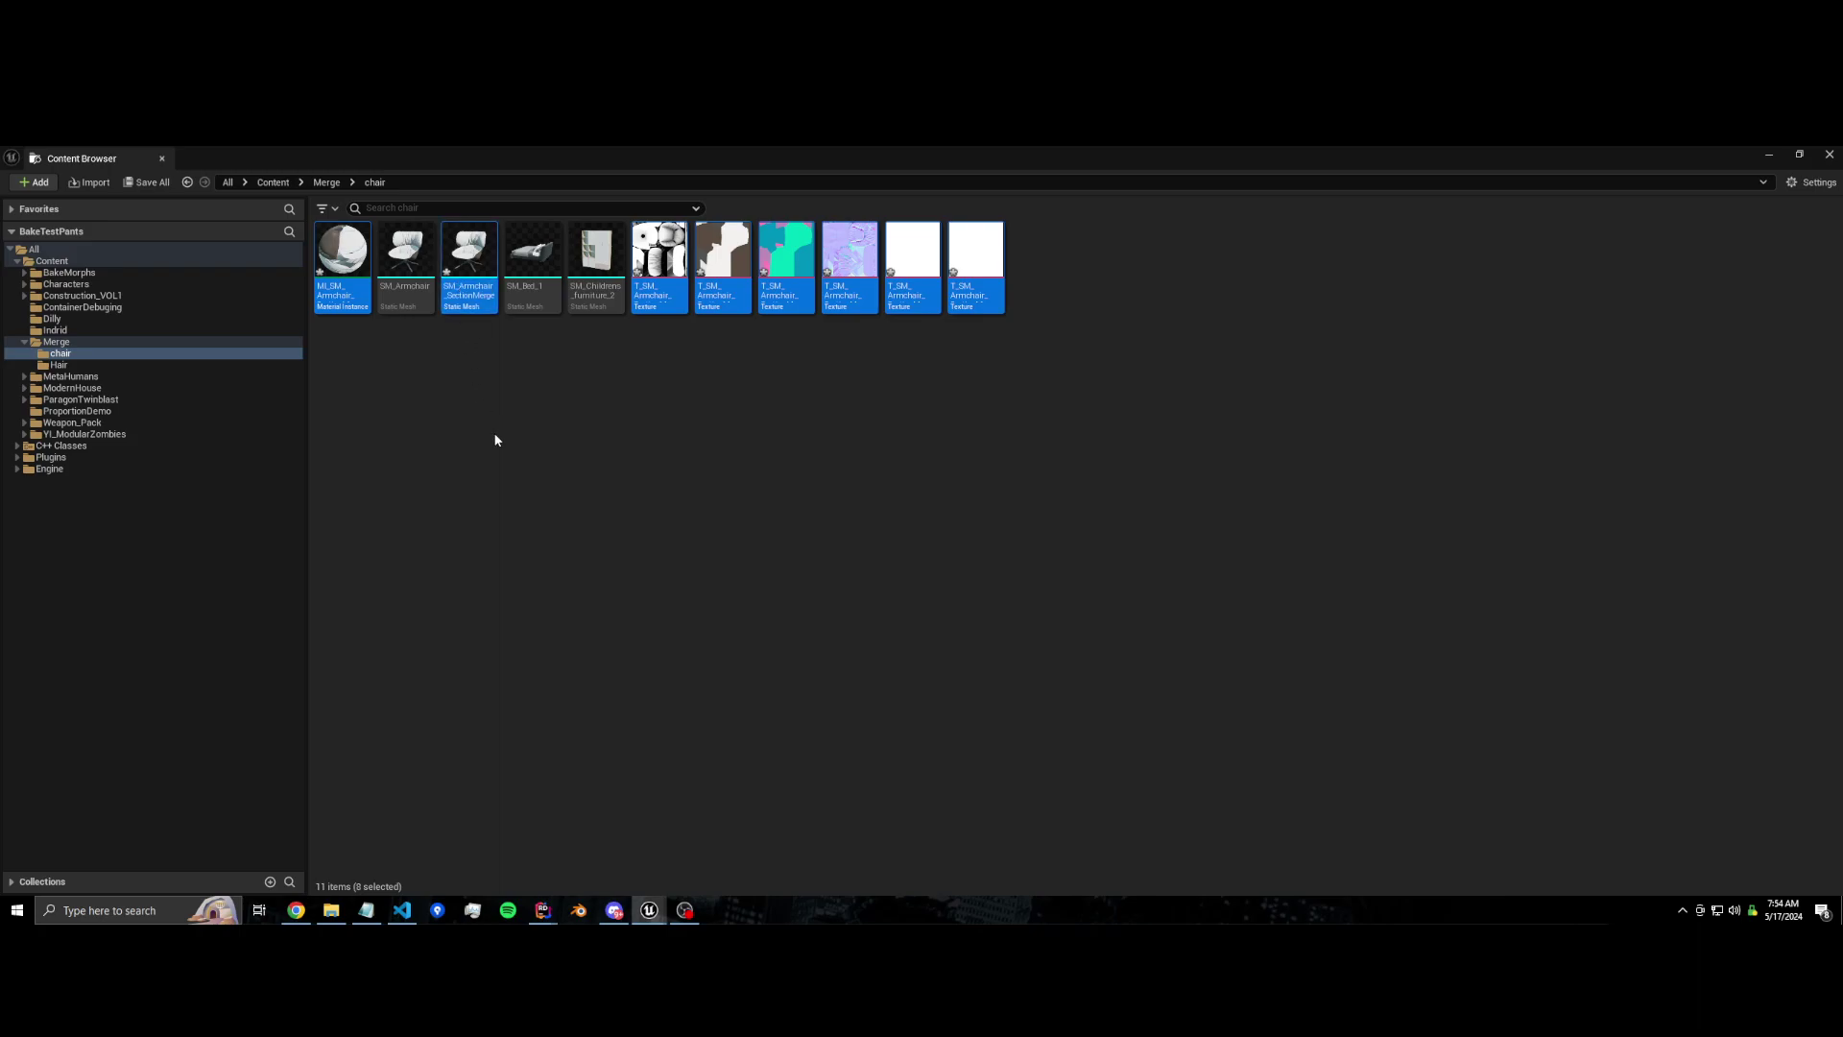
pyautogui.press('Delete')
pyautogui.click(833, 767)
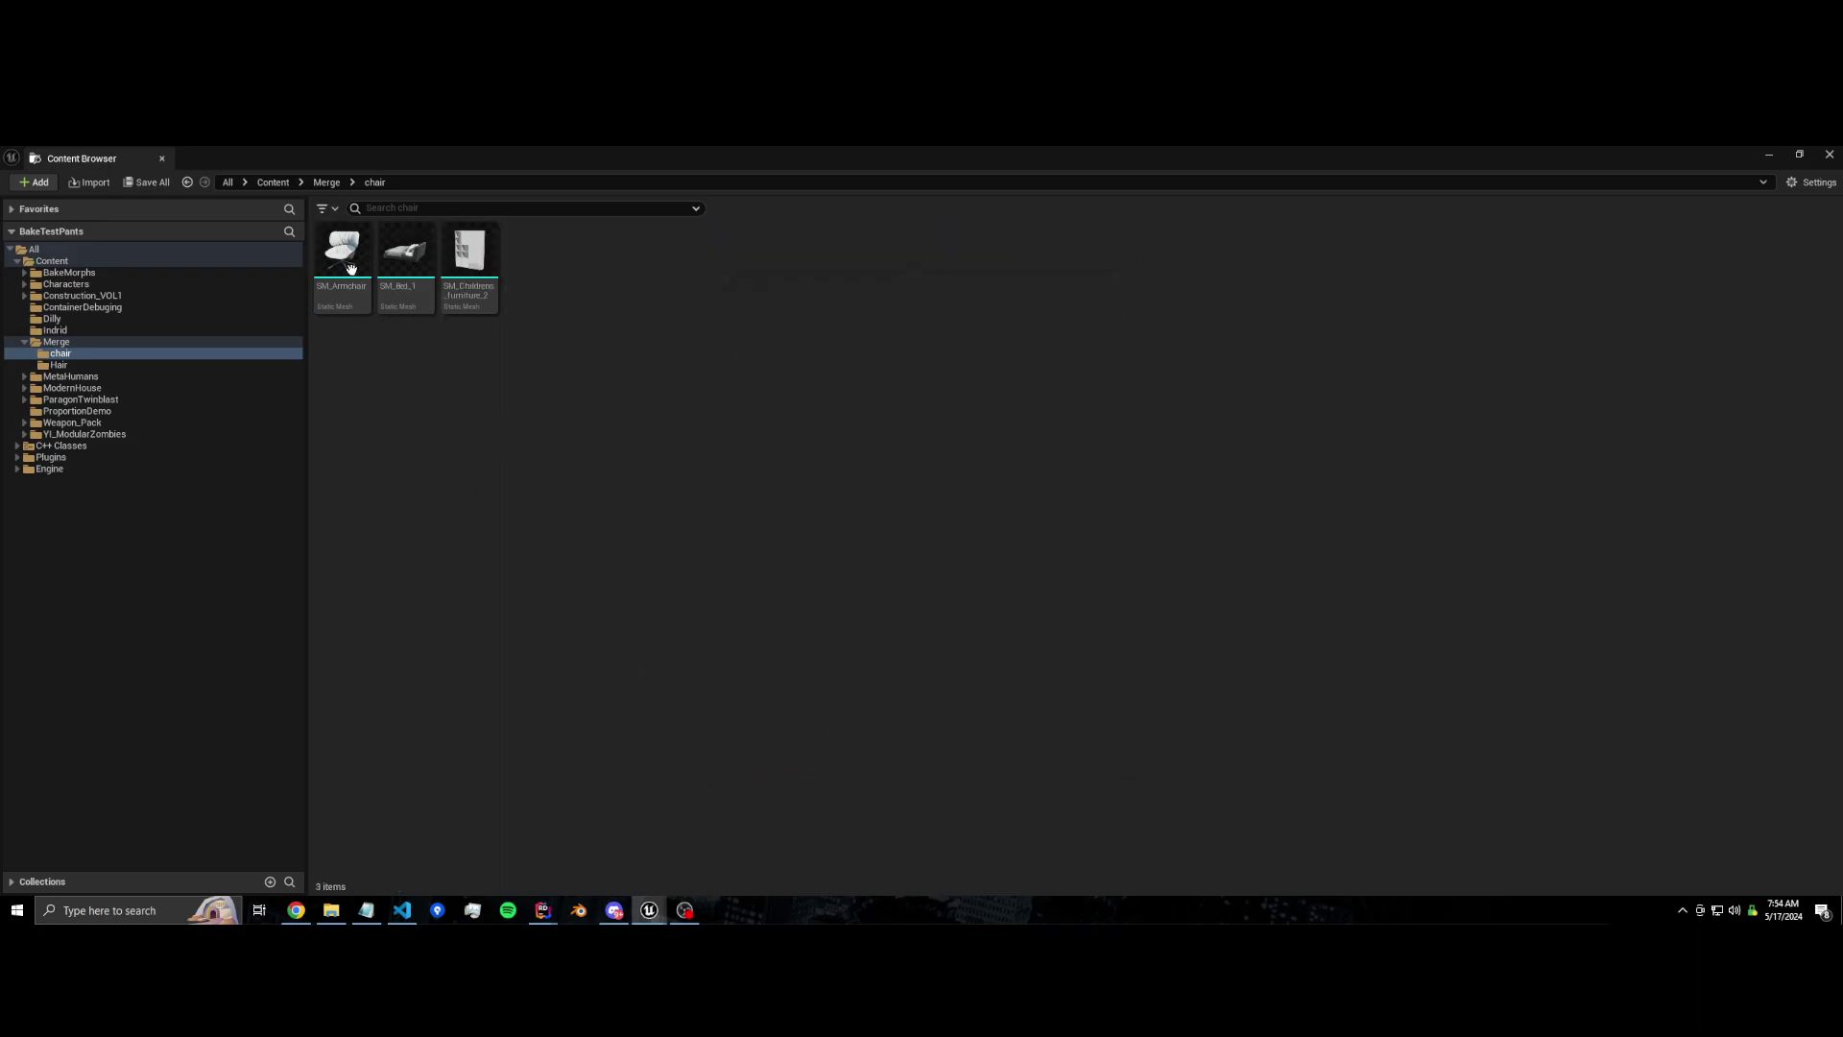
# Step: Duplicate SM_Armchair as SM_Armchair1 and open the copy in the mesh editor
pyautogui.click(333, 306)
pyautogui.hotkey('ctrl', 'd')
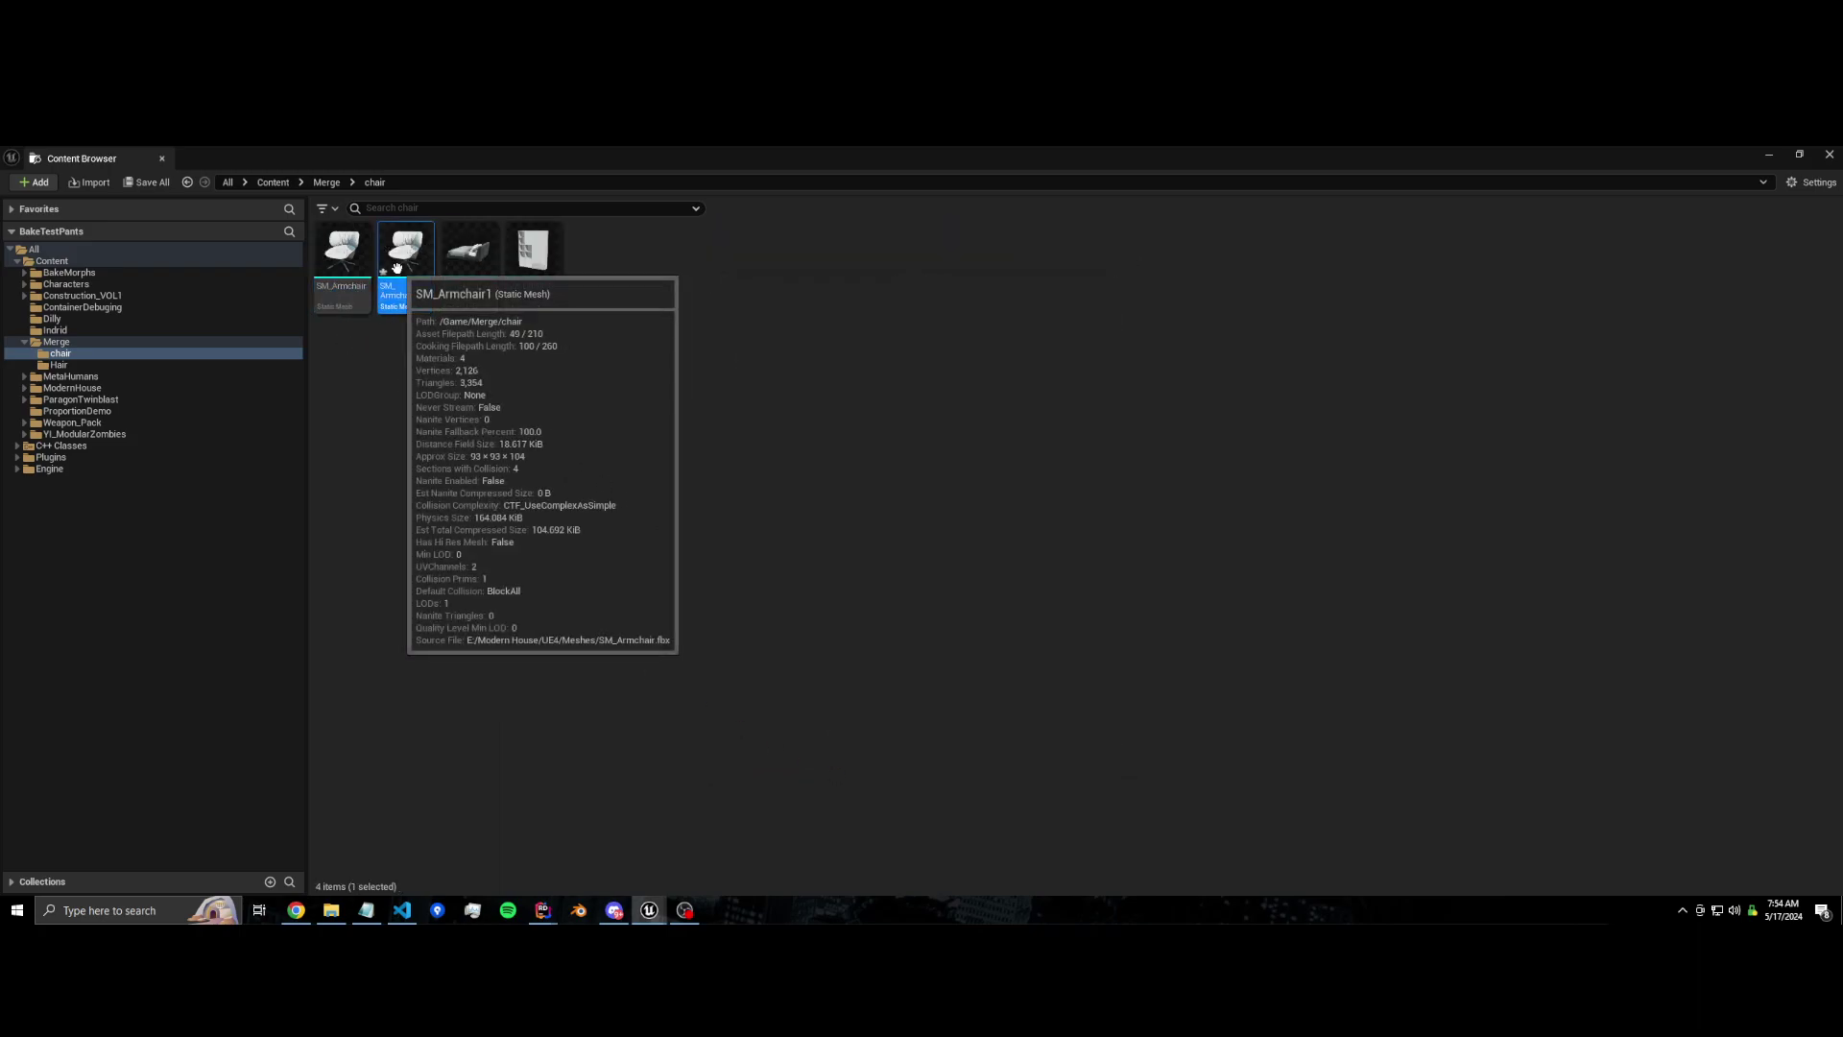
pyautogui.press('Return')
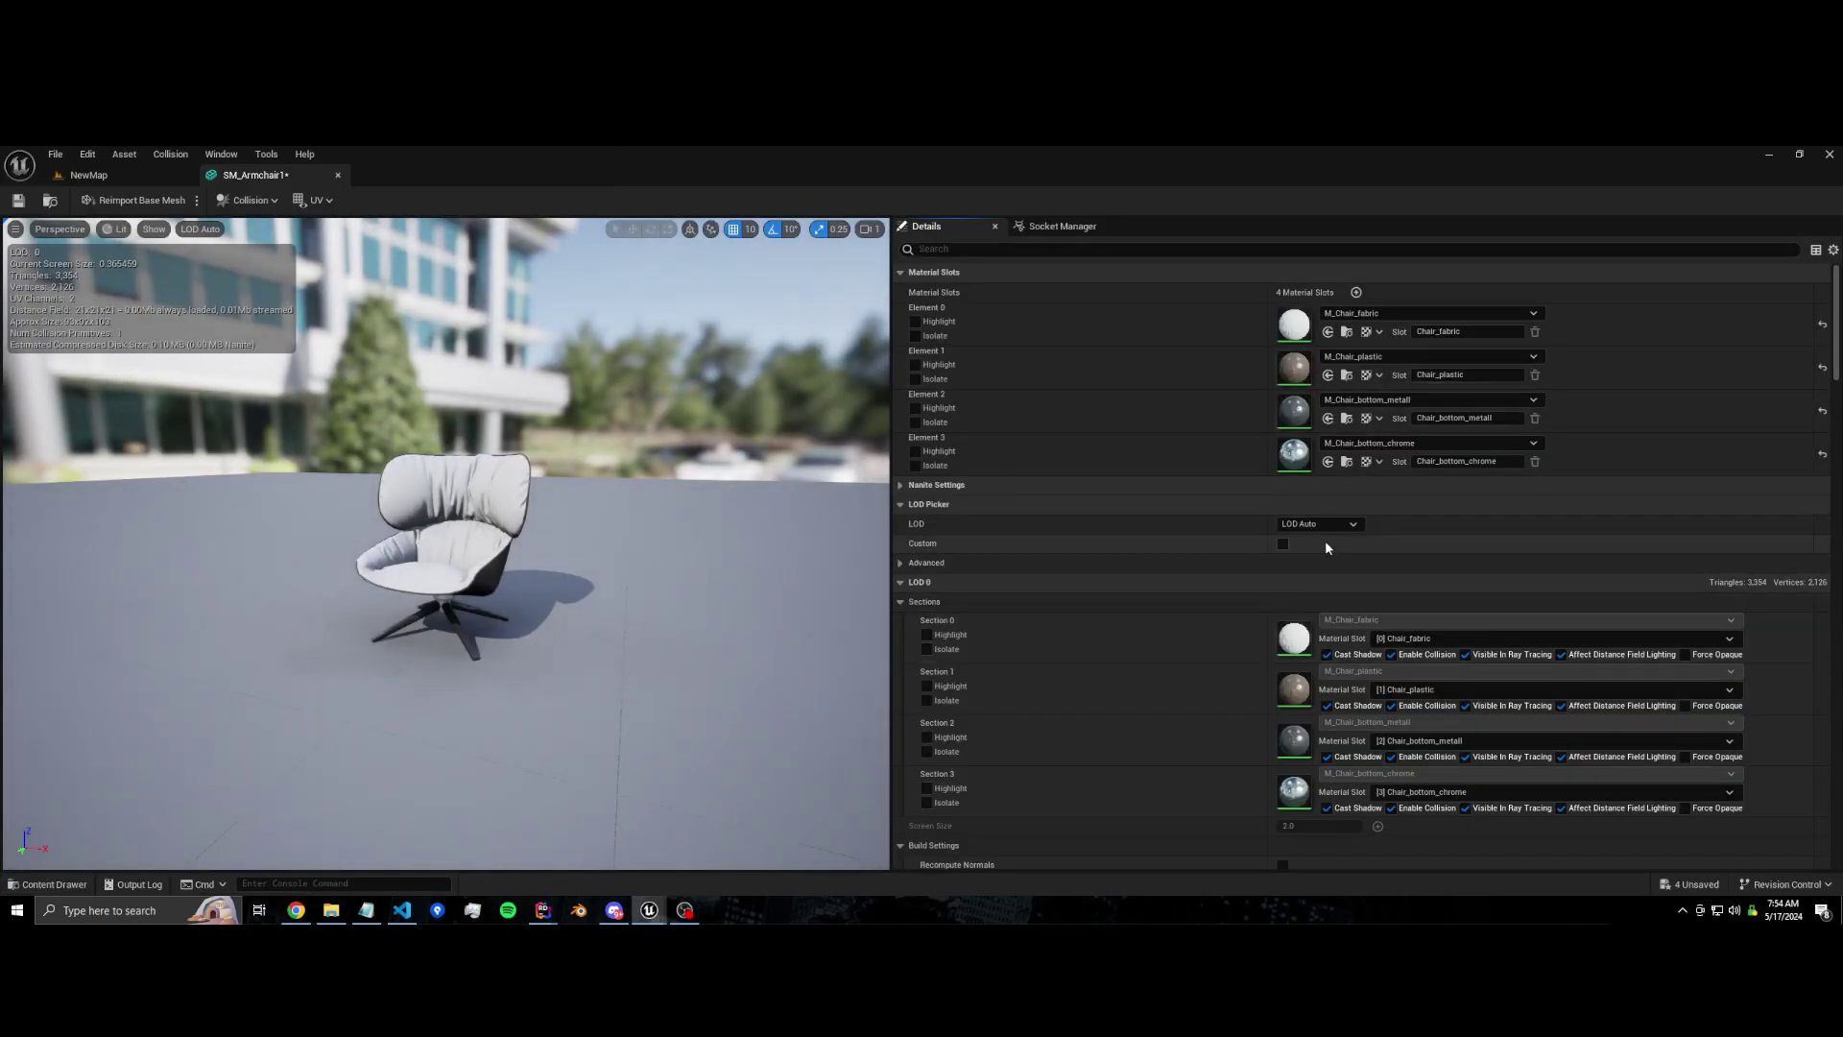
# Step: Set LOD Settings Number of LODs to 2 and apply the change to SM_Armchair1
pyautogui.click(902, 602)
pyautogui.scroll(-3, 945, 635)
pyautogui.scroll(-10, 1018, 655)
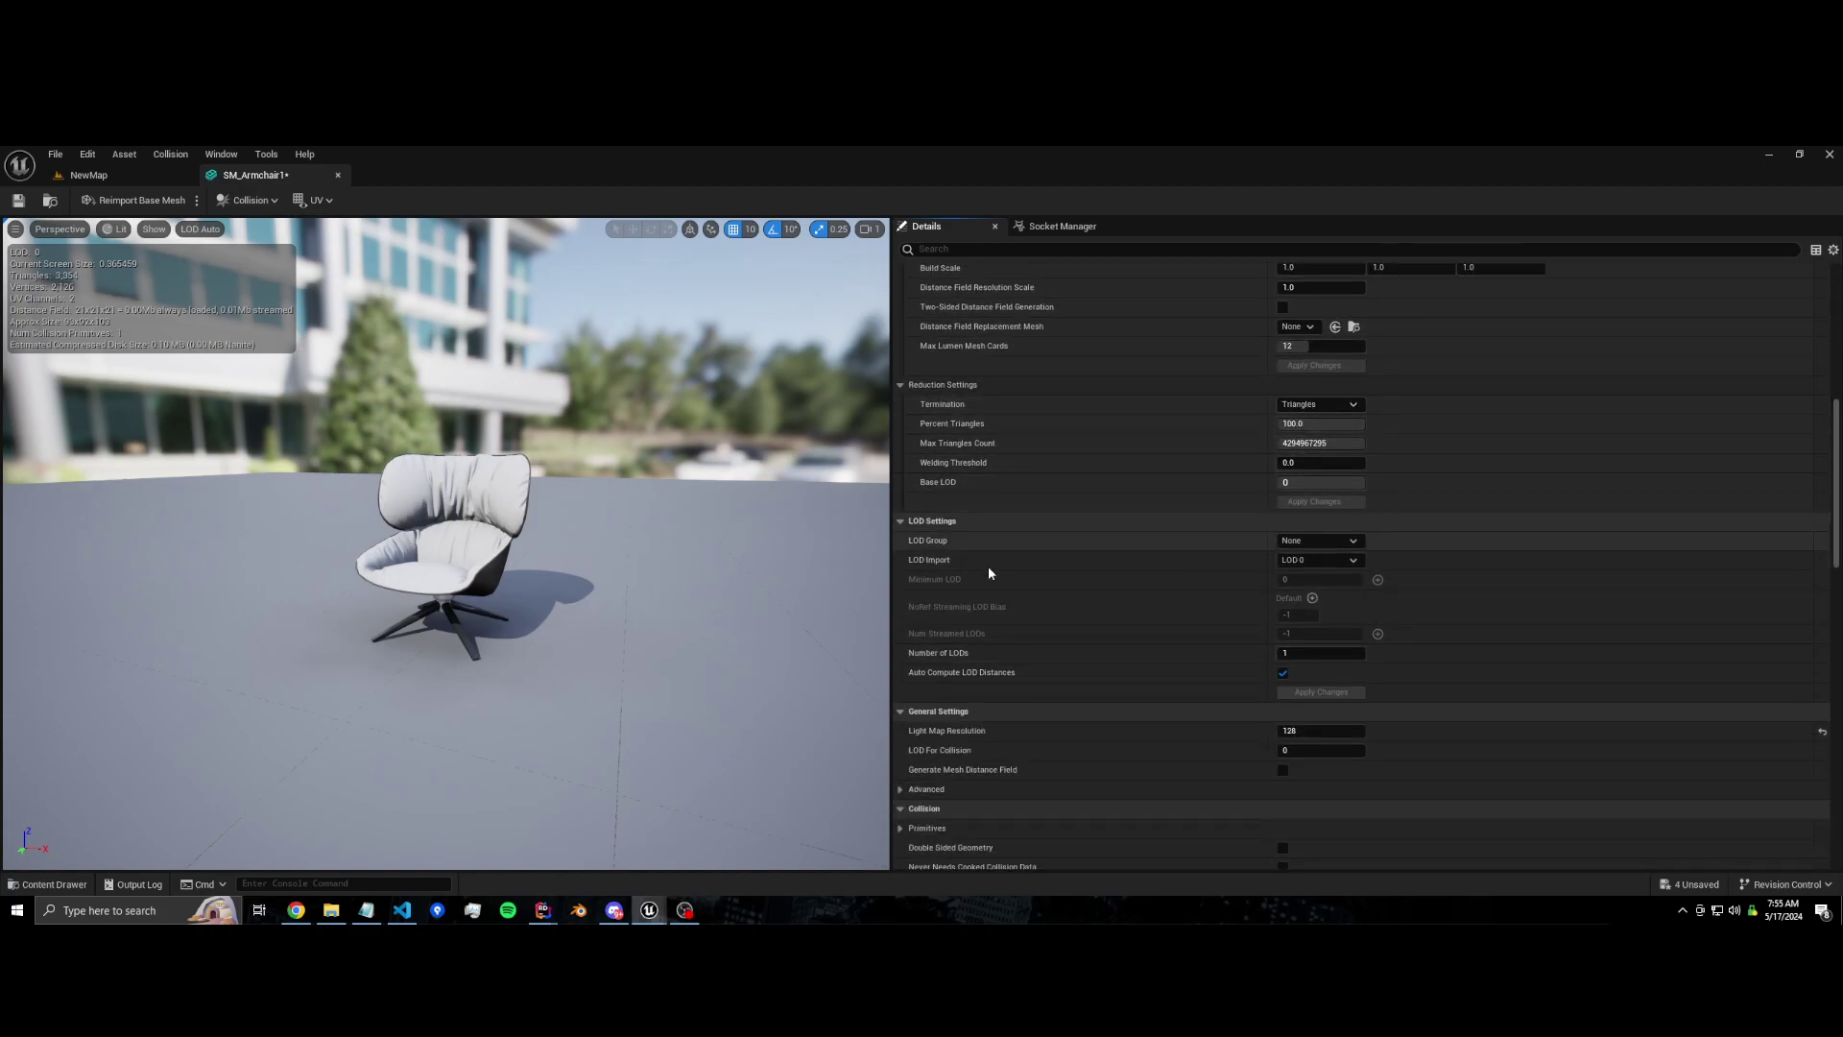
pyautogui.scroll(-2, 1196, 568)
pyautogui.click(1333, 586)
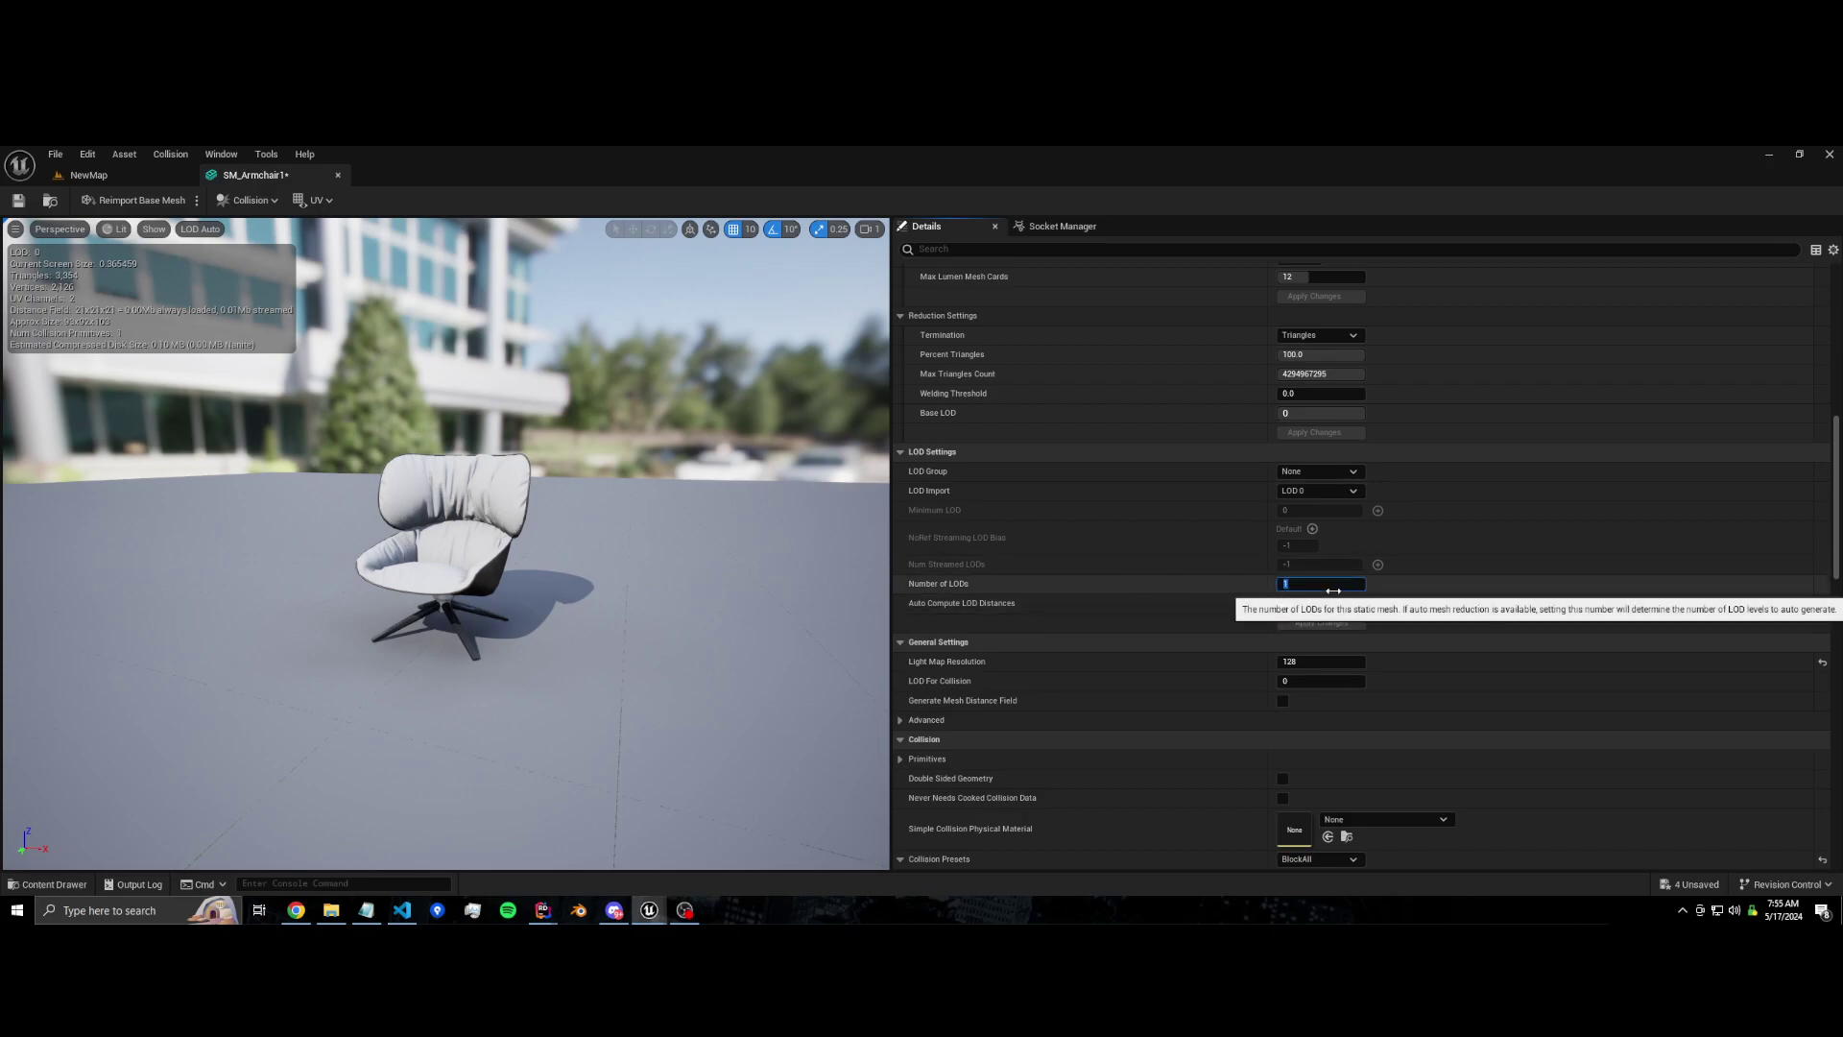
pyautogui.press('Return')
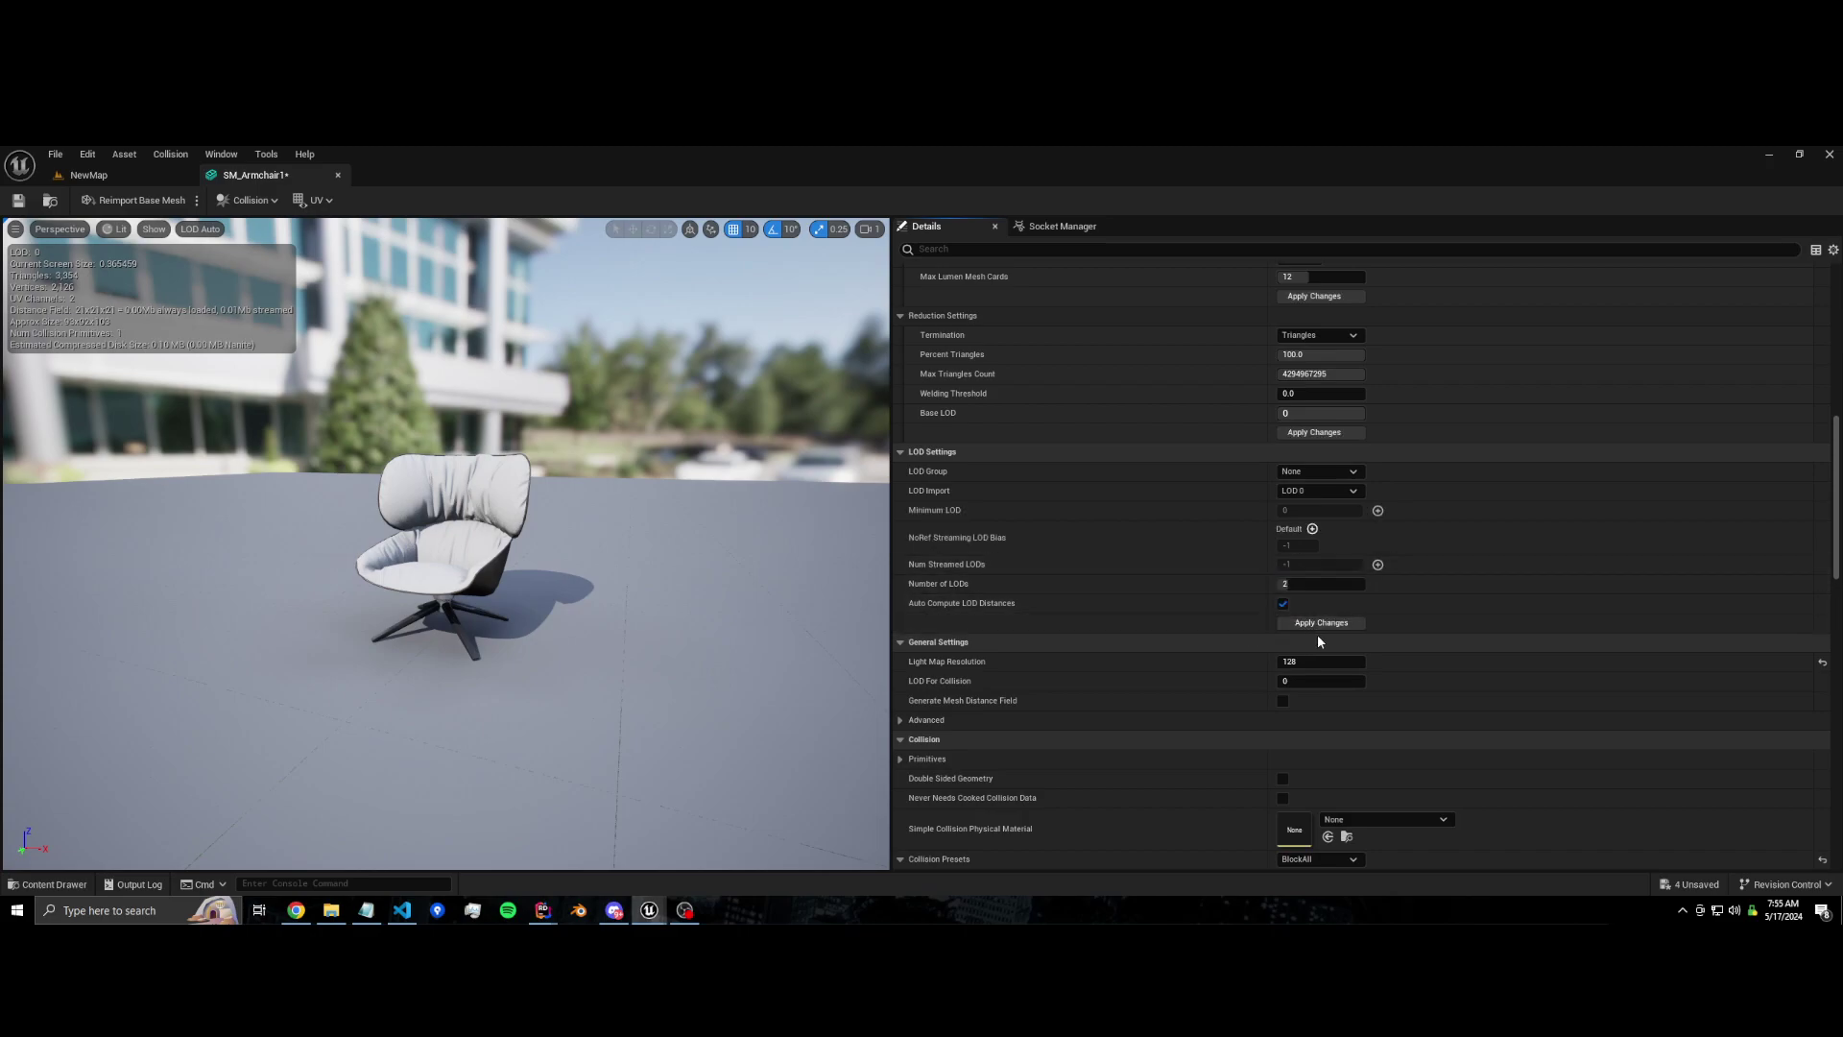
pyautogui.click(1319, 624)
pyautogui.scroll(8, 1104, 576)
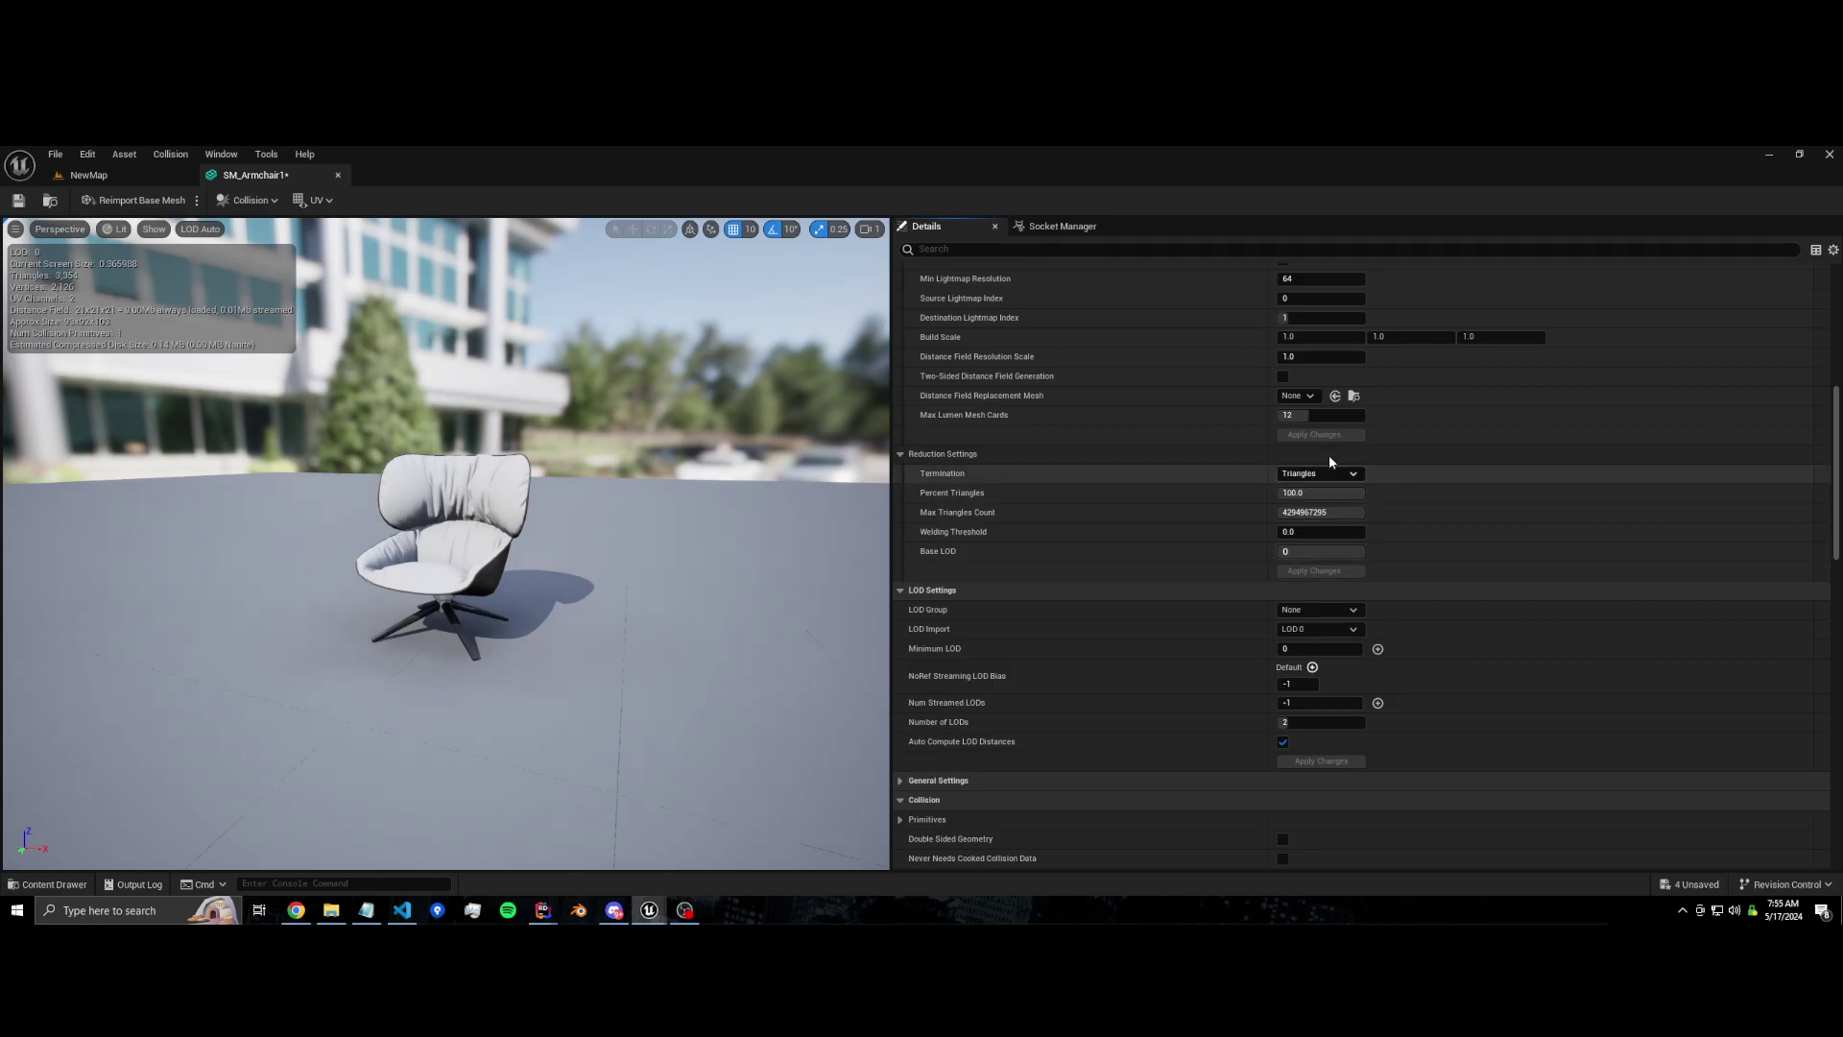
pyautogui.scroll(9, 1223, 576)
# Step: Preview LOD 0 and then the generated LOD 1 of SM_Armchair1
pyautogui.click(1317, 477)
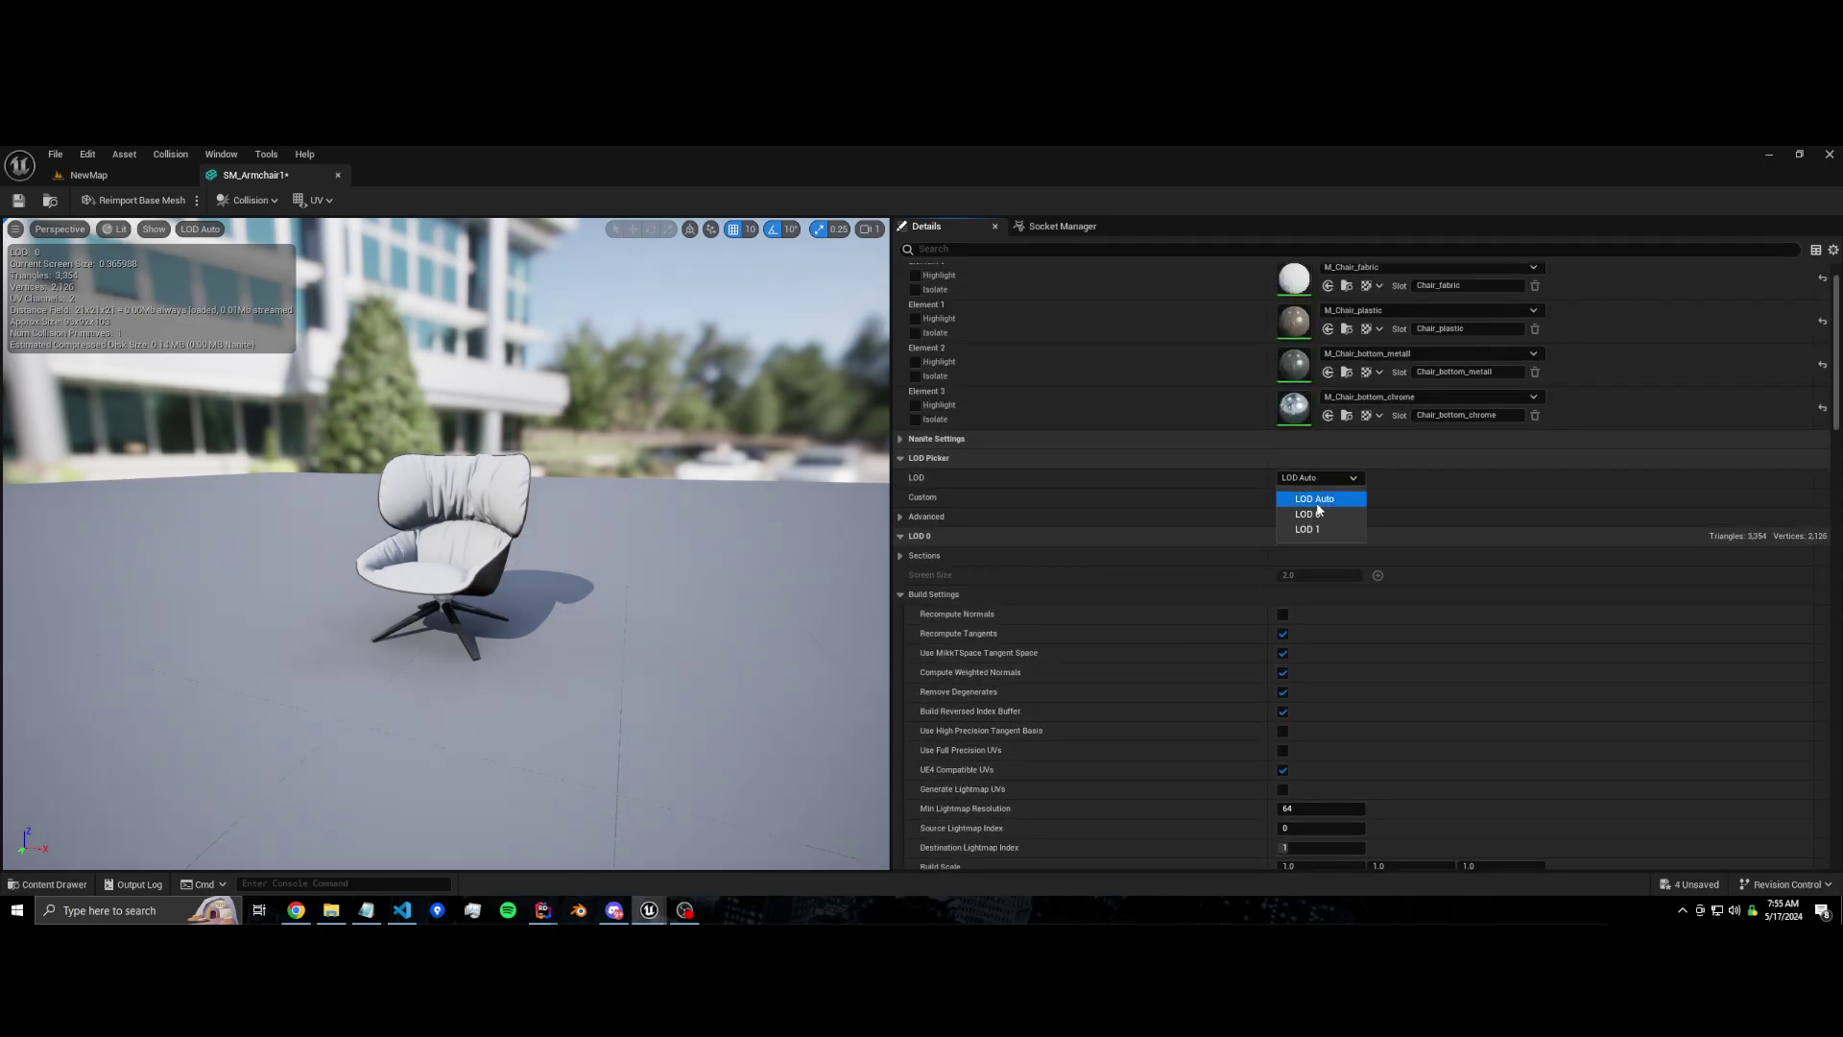
pyautogui.click(1313, 514)
pyautogui.click(1317, 477)
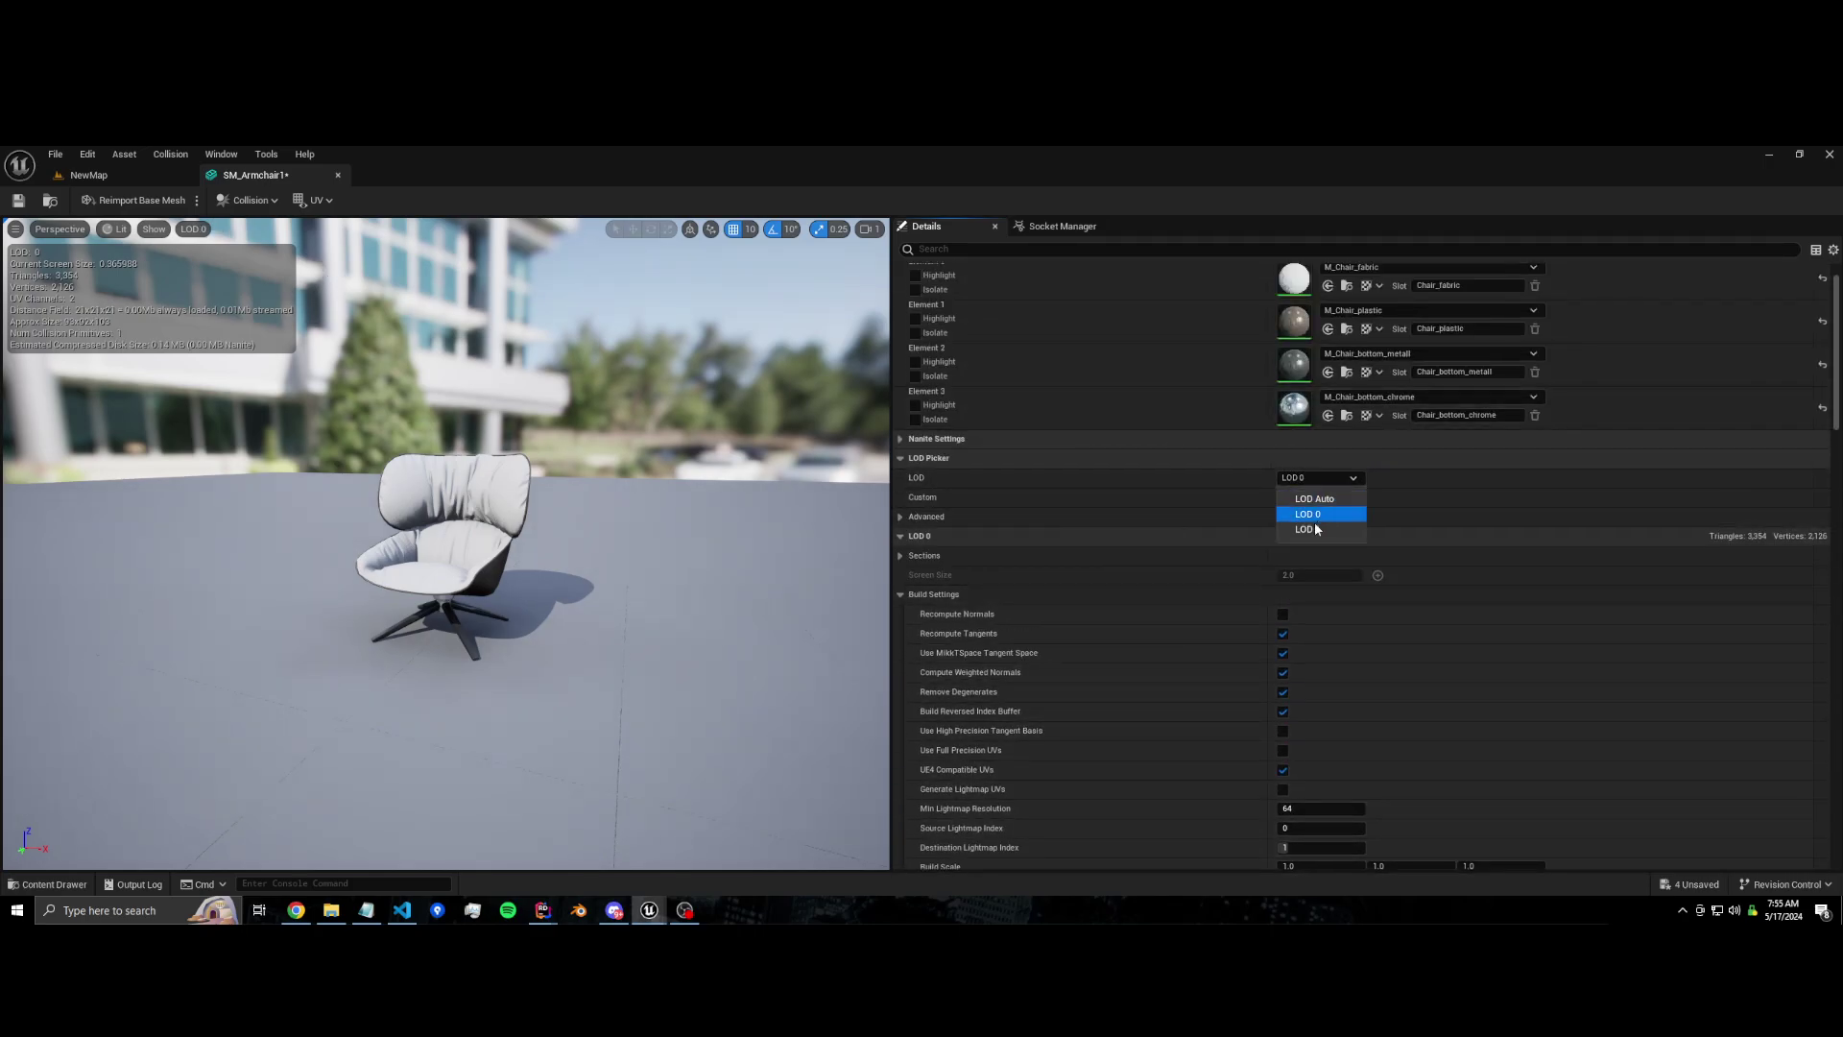
pyautogui.click(1315, 534)
# Step: Fly through the LOD 1 chair up close, then save SM_Armchair1 and reopen the Content Browser
pyautogui.scroll(1, 1214, 531)
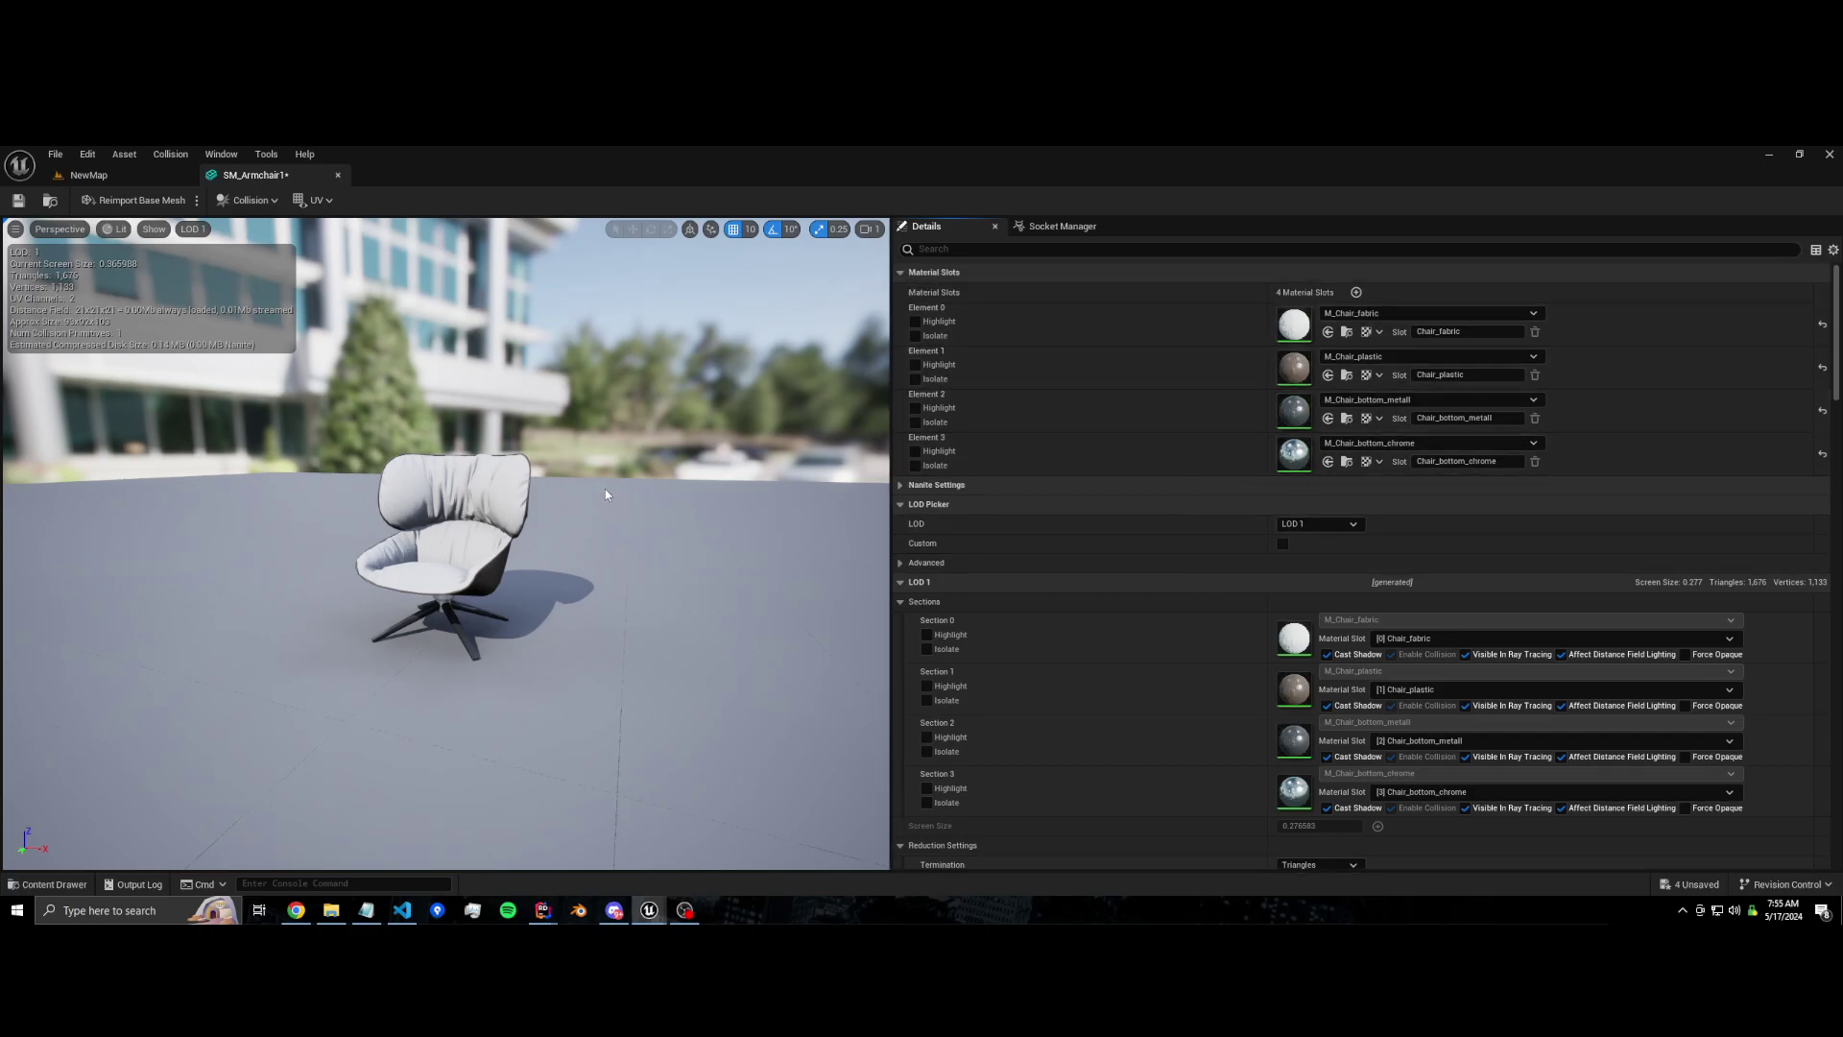
pyautogui.moveTo(605, 488); pyautogui.dragTo(580, 488, button='right')
pyautogui.press('w')
pyautogui.moveTo(445, 498)
pyautogui.mouseDown(button='right')
pyautogui.moveTo(384, 471)
pyautogui.moveTo(445, 489)
pyautogui.mouseUp(button='right')
pyautogui.press('s')
pyautogui.press('w')
pyautogui.moveTo(303, 407); pyautogui.dragTo(303, 407, button='right')
pyautogui.press('s')
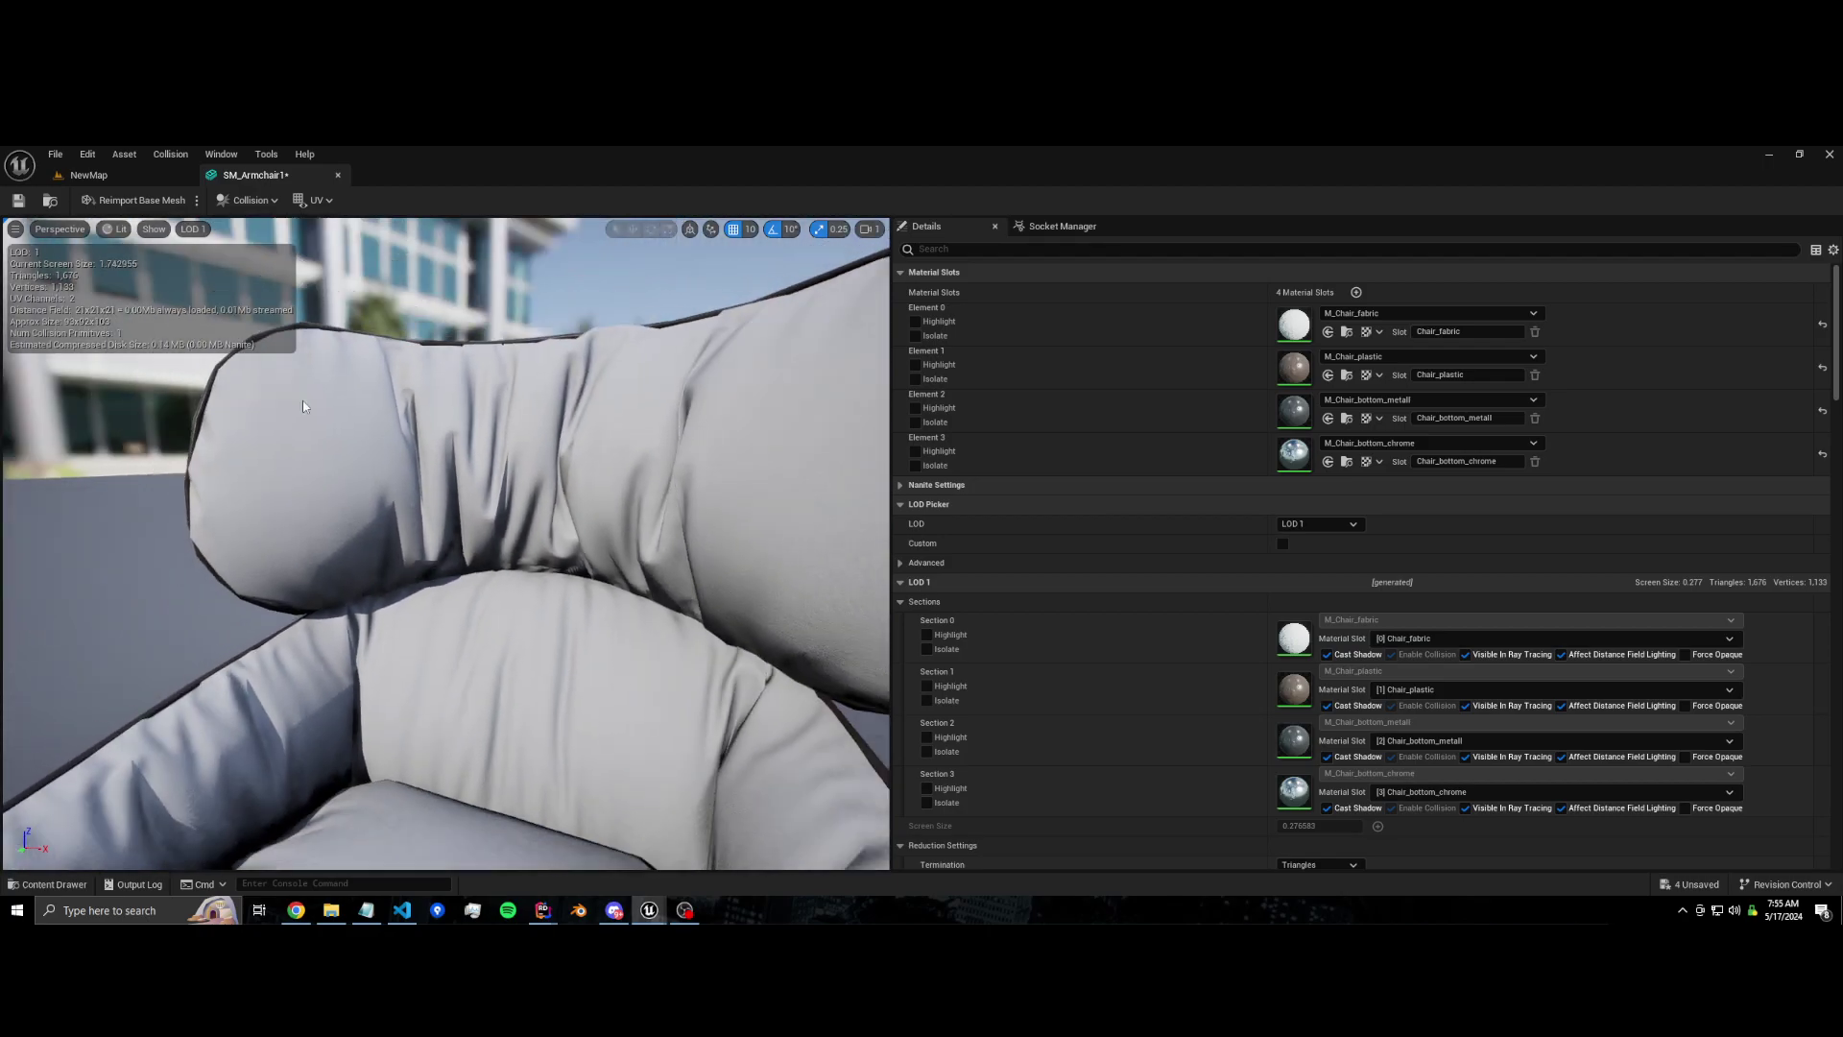
pyautogui.click(16, 201)
pyautogui.hotkey('ctrl', 'b')
pyautogui.click(577, 409)
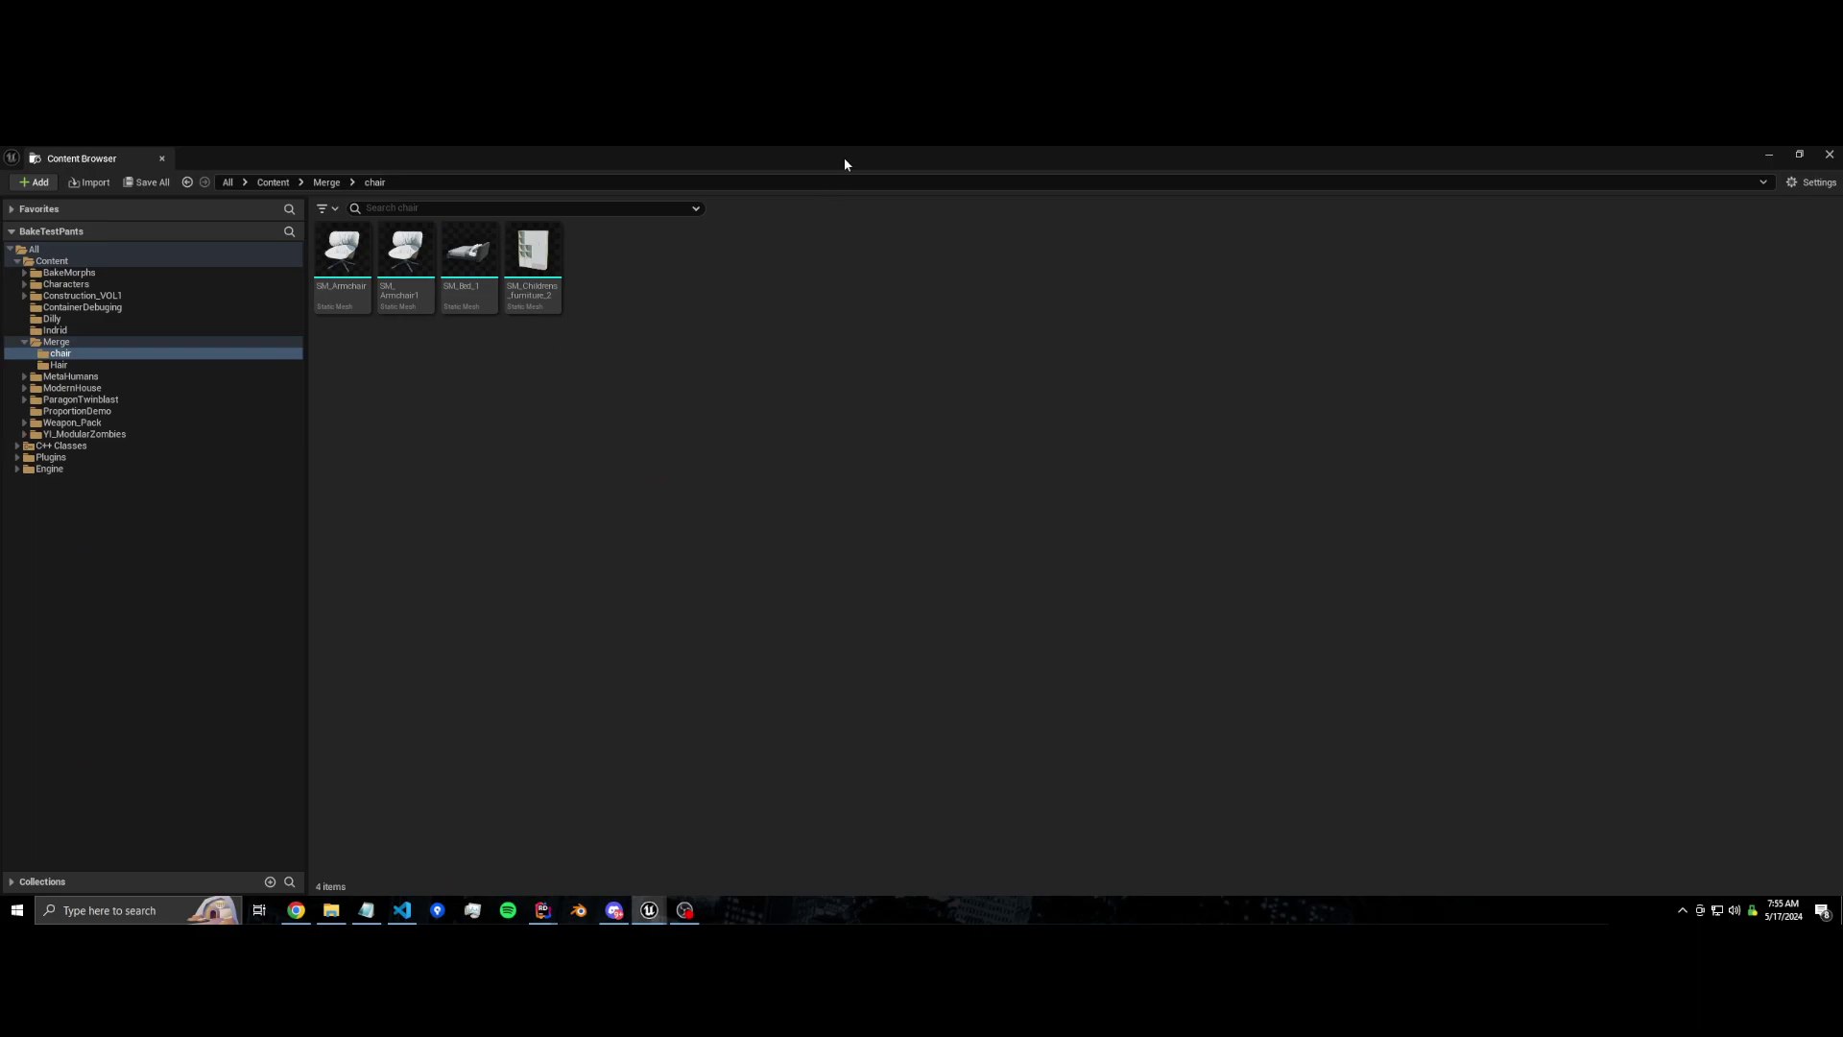
pyautogui.moveTo(844, 165); pyautogui.dragTo(1, 192)
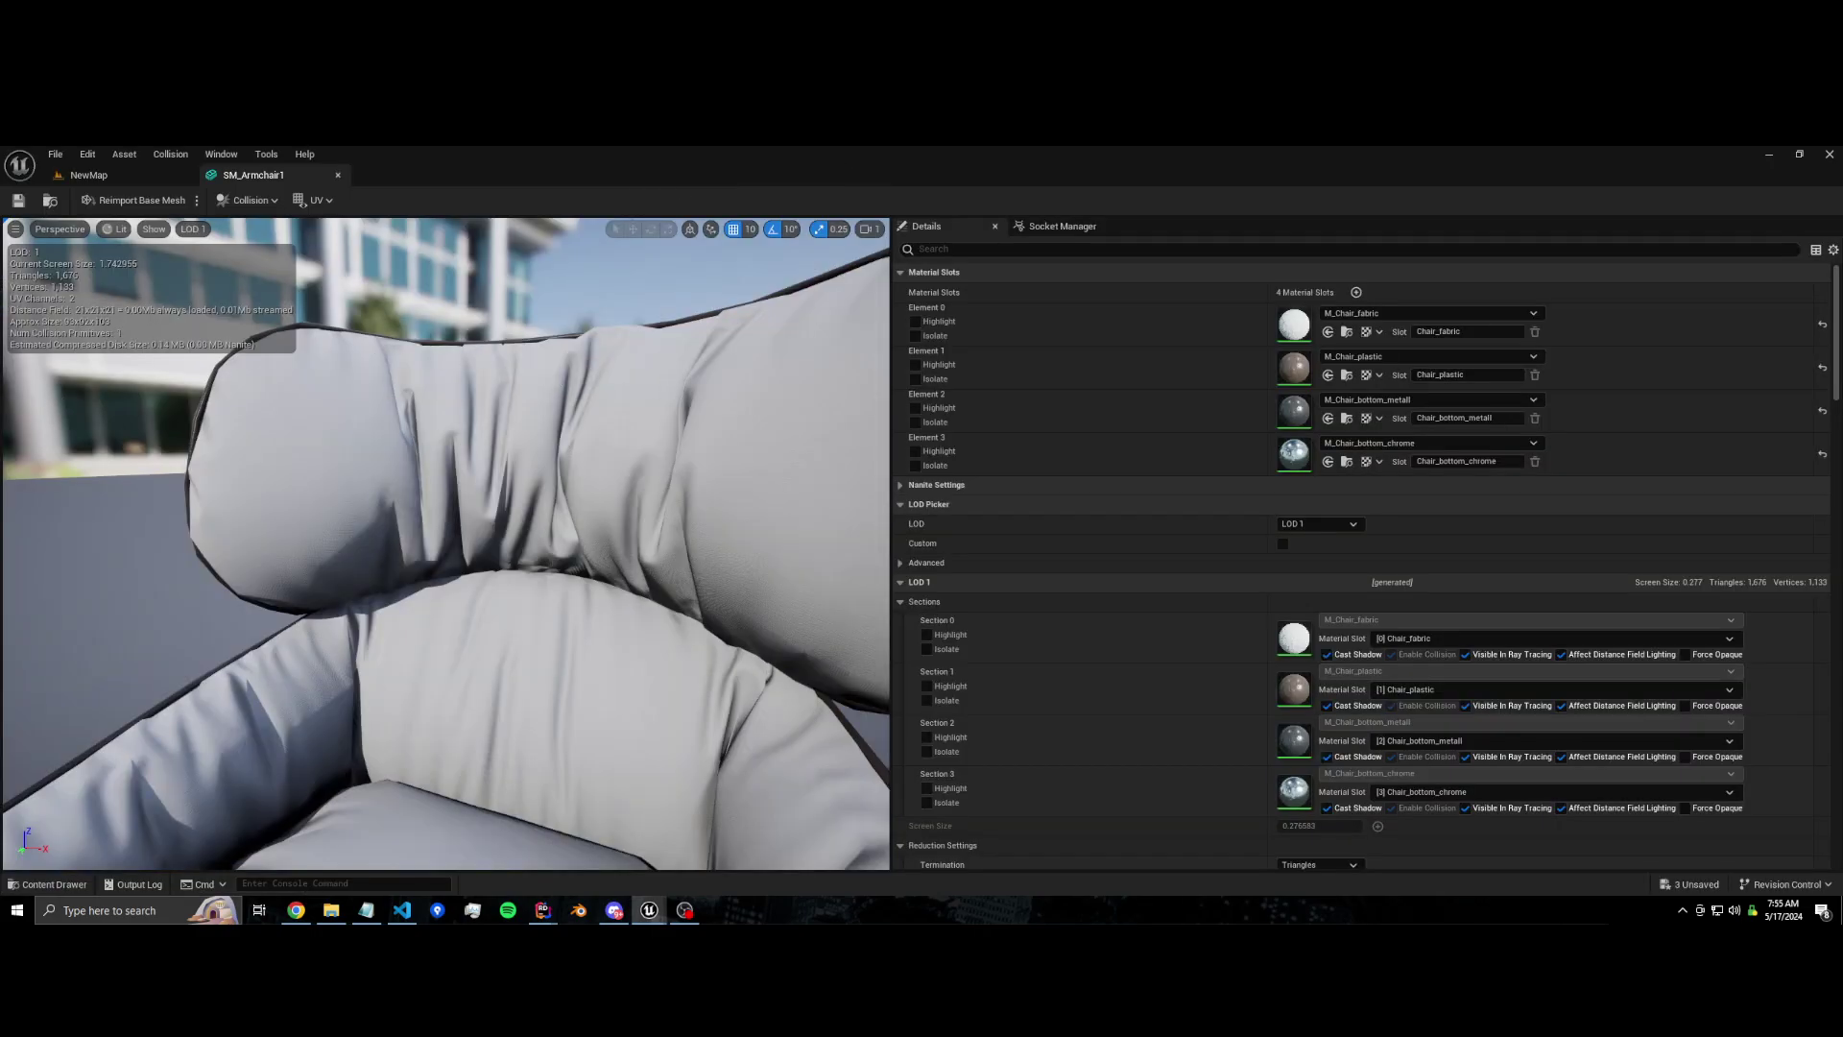
pyautogui.hotkey('ctrl', 'b')
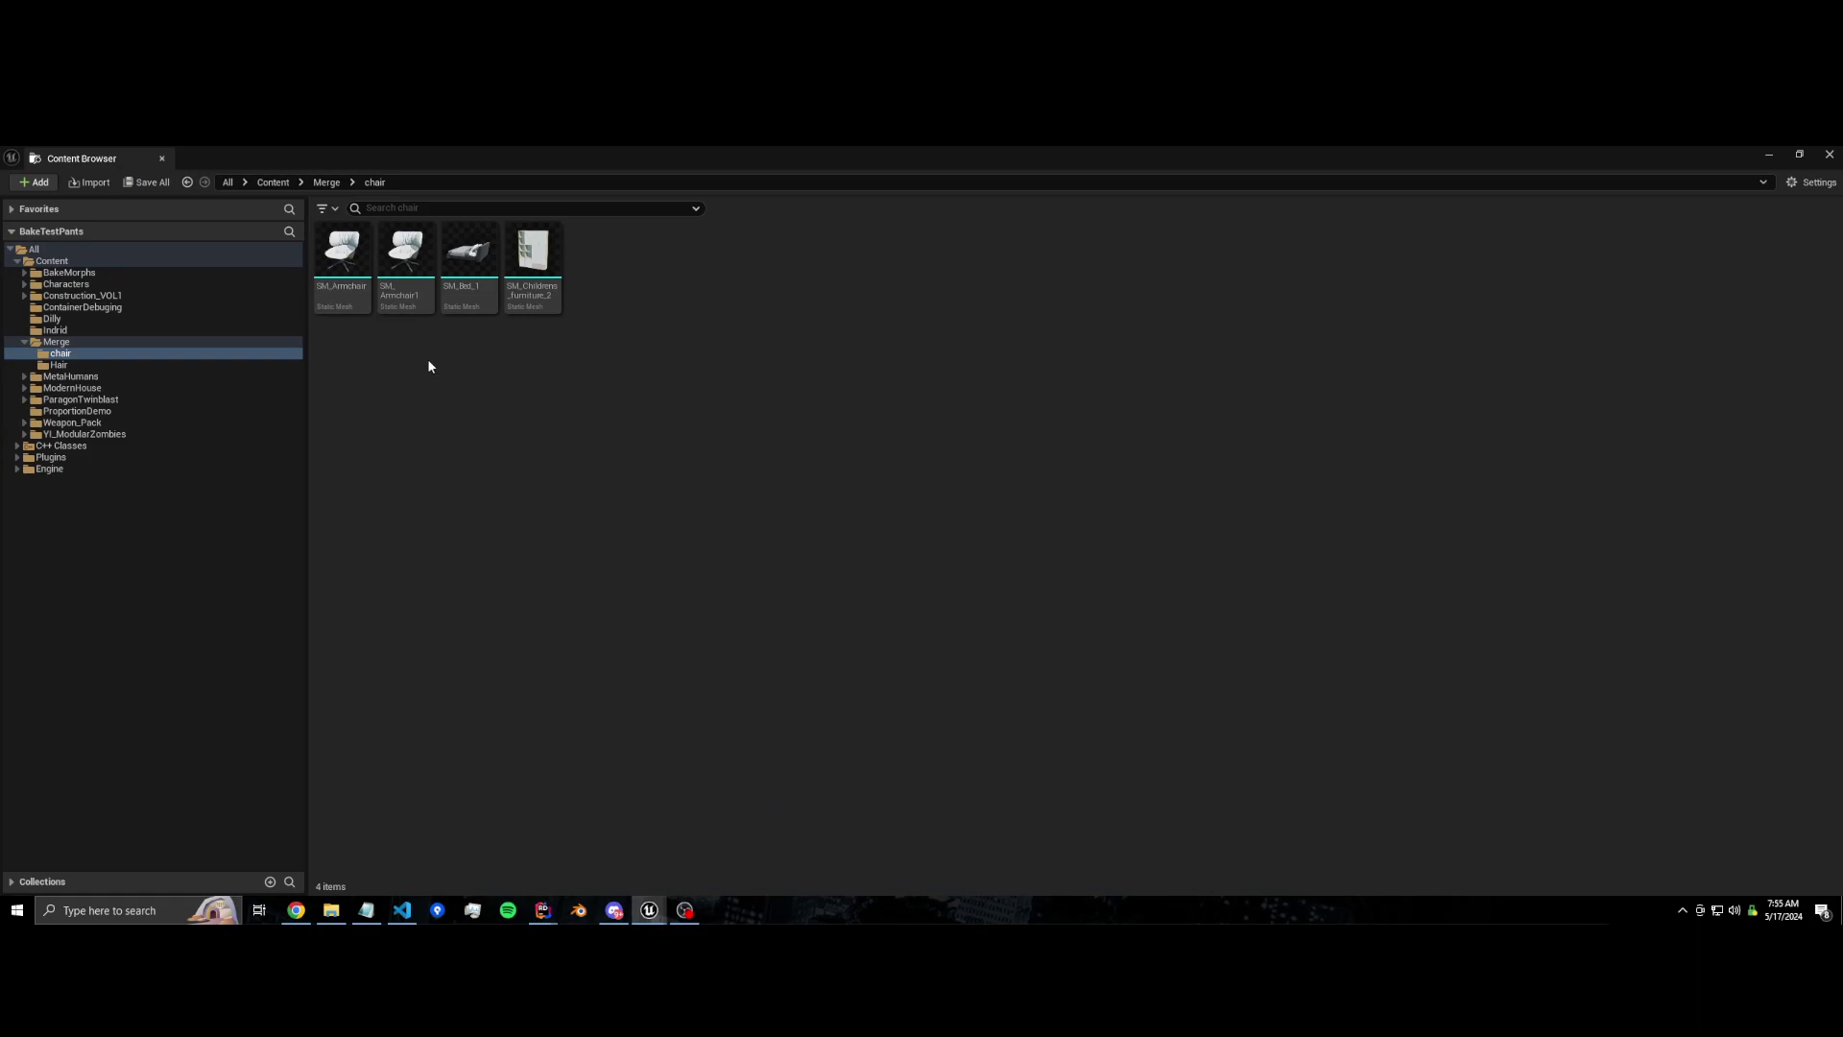
pyautogui.rightClick(405, 288)
pyautogui.moveTo(463, 415)
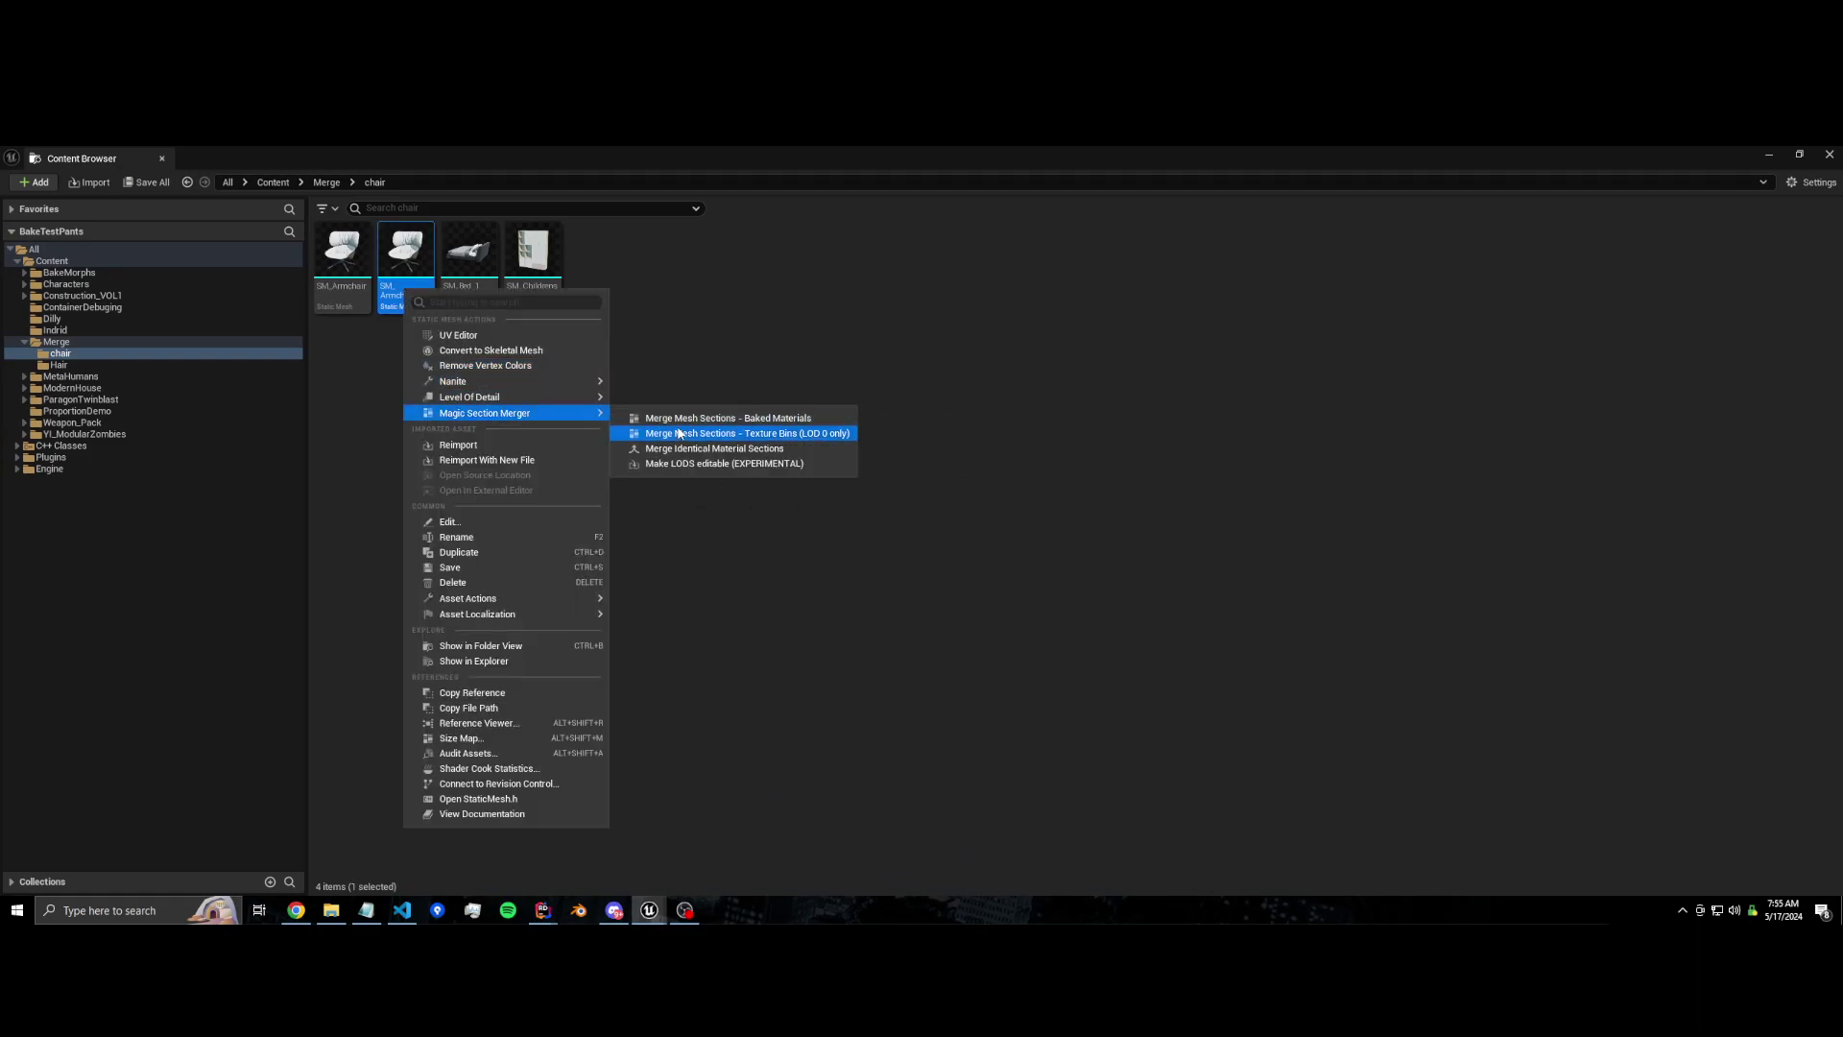
pyautogui.click(715, 419)
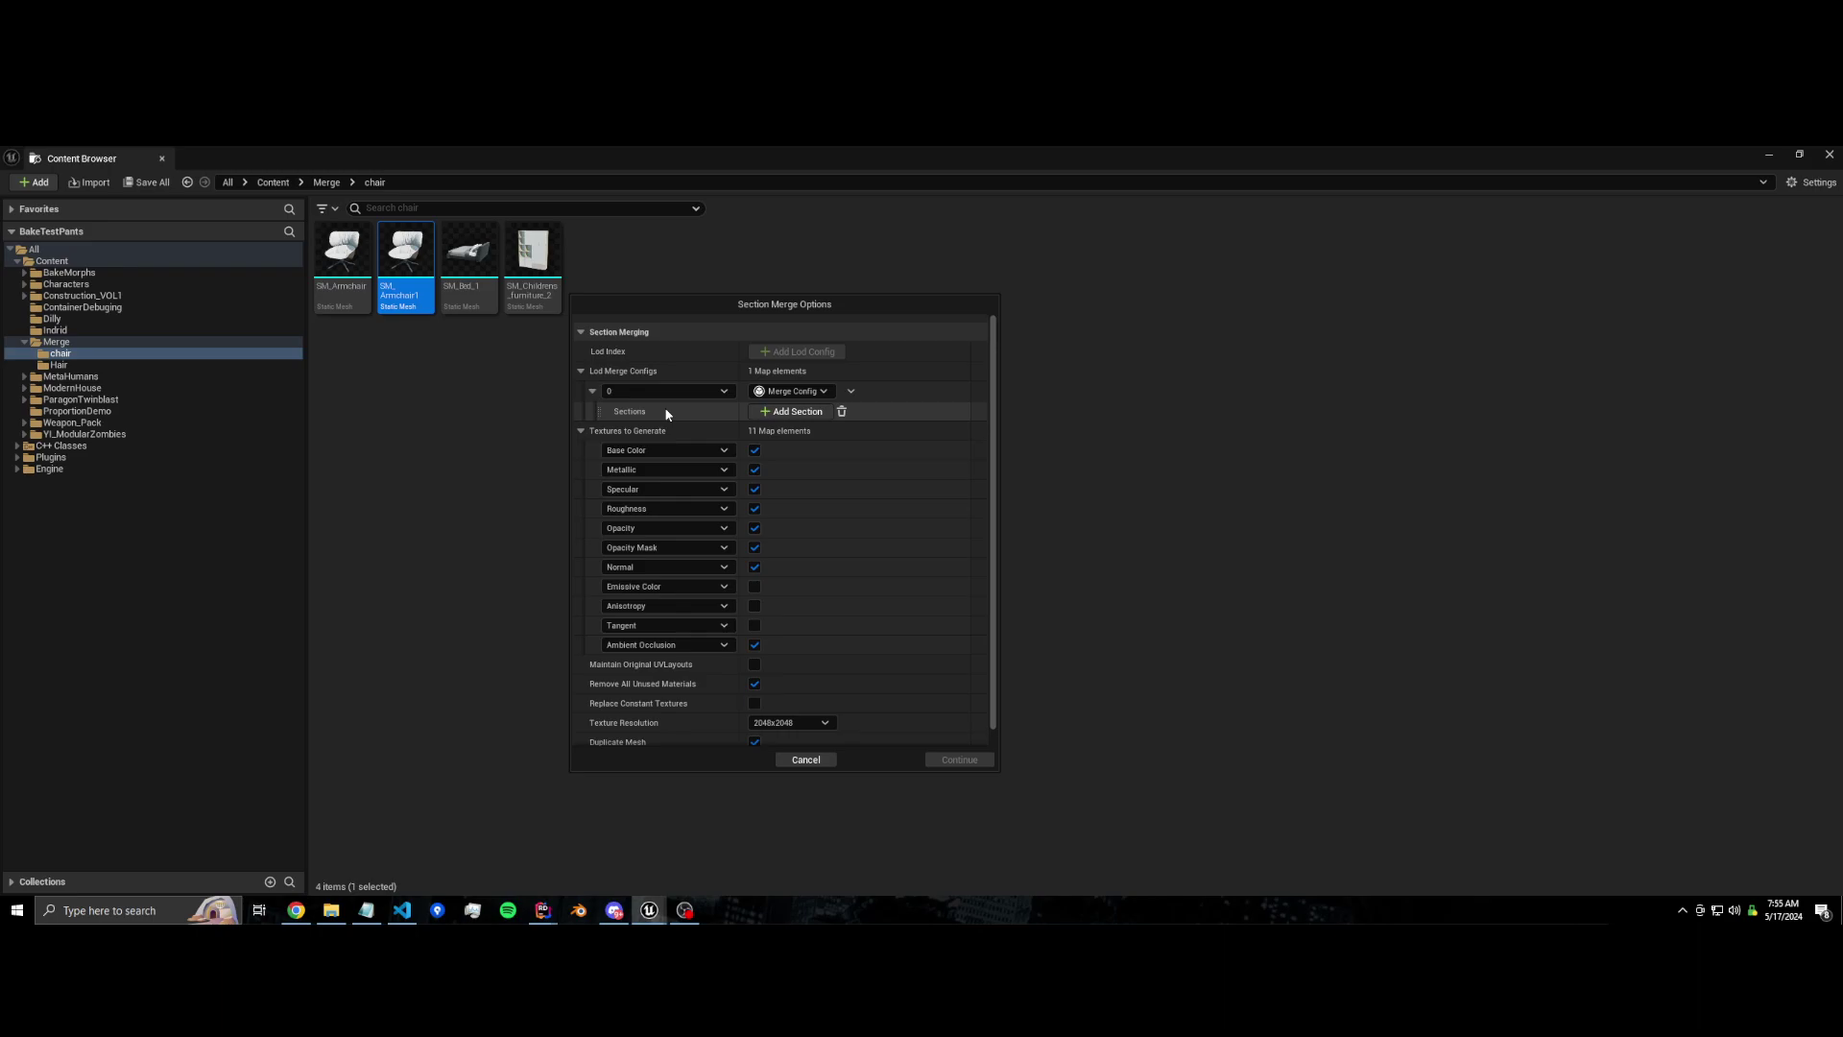
pyautogui.click(805, 761)
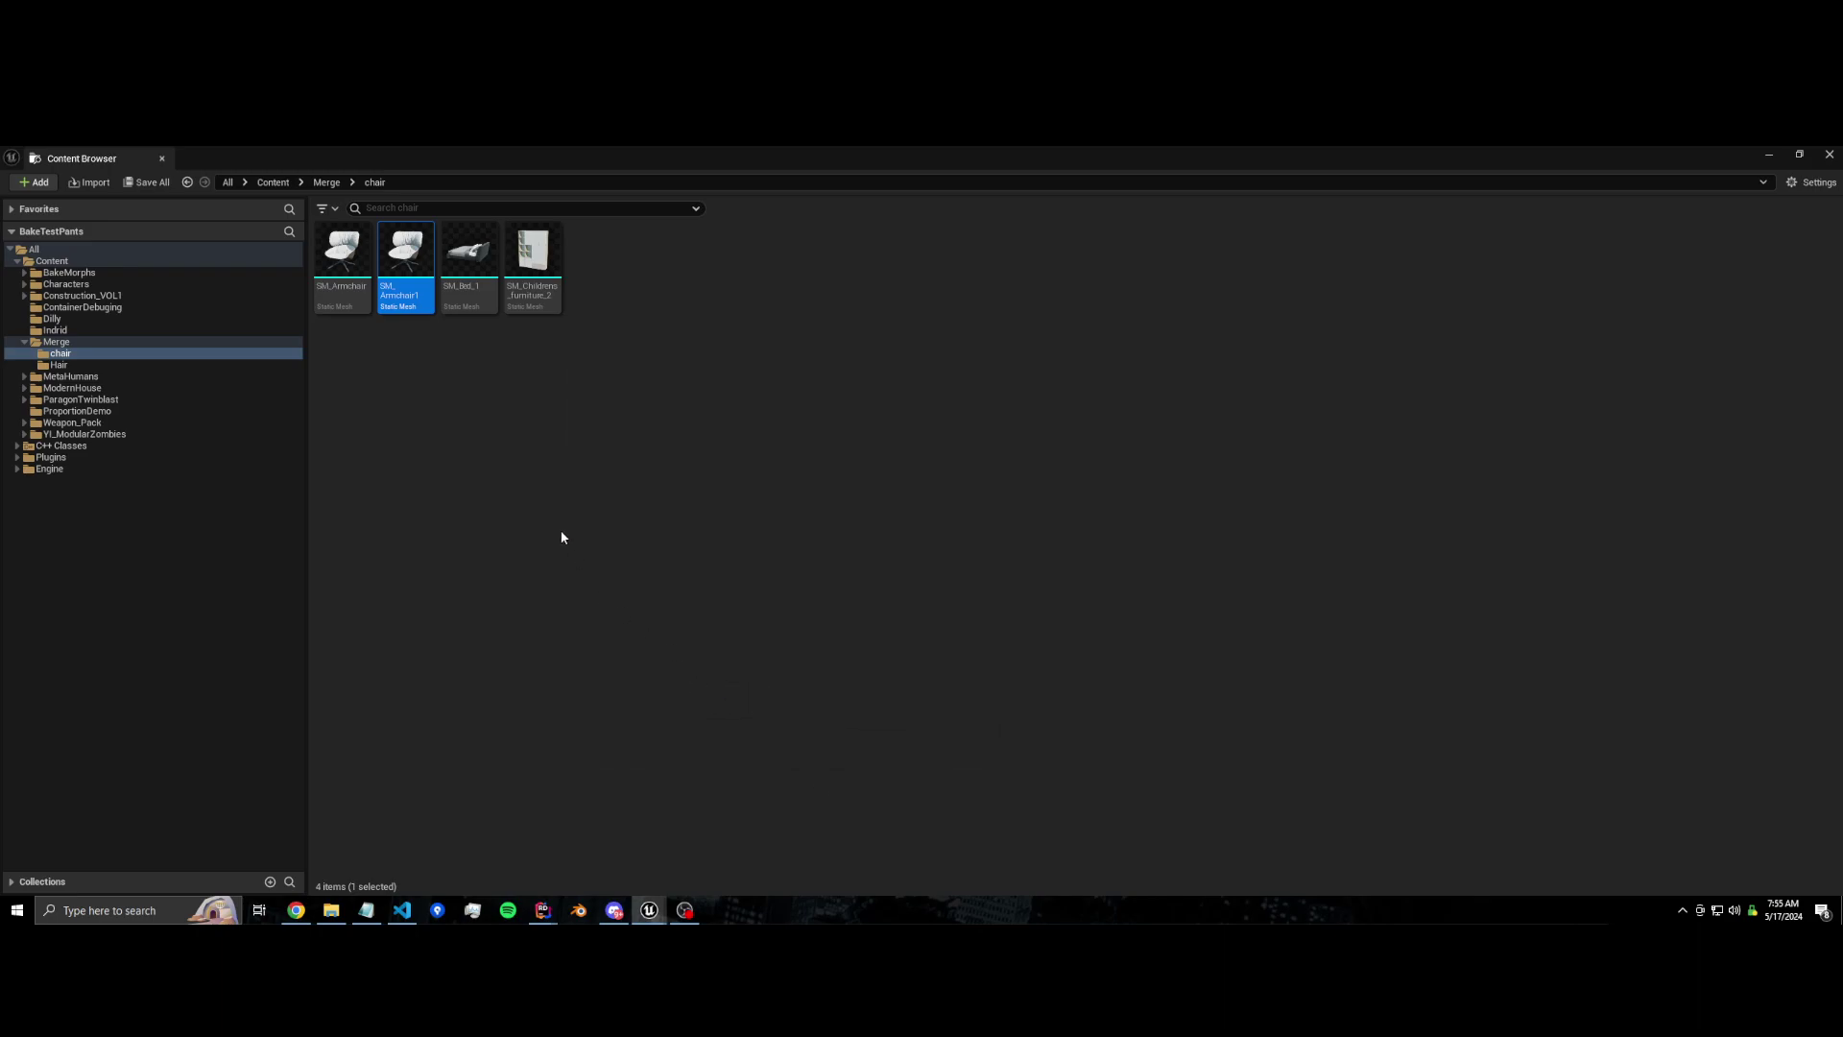
pyautogui.click(622, 442)
# Step: Run Magic Section Merger's Make LODS editable (EXPERIMENTAL) on SM_Armchair1 and check its asset info
pyautogui.rightClick(407, 285)
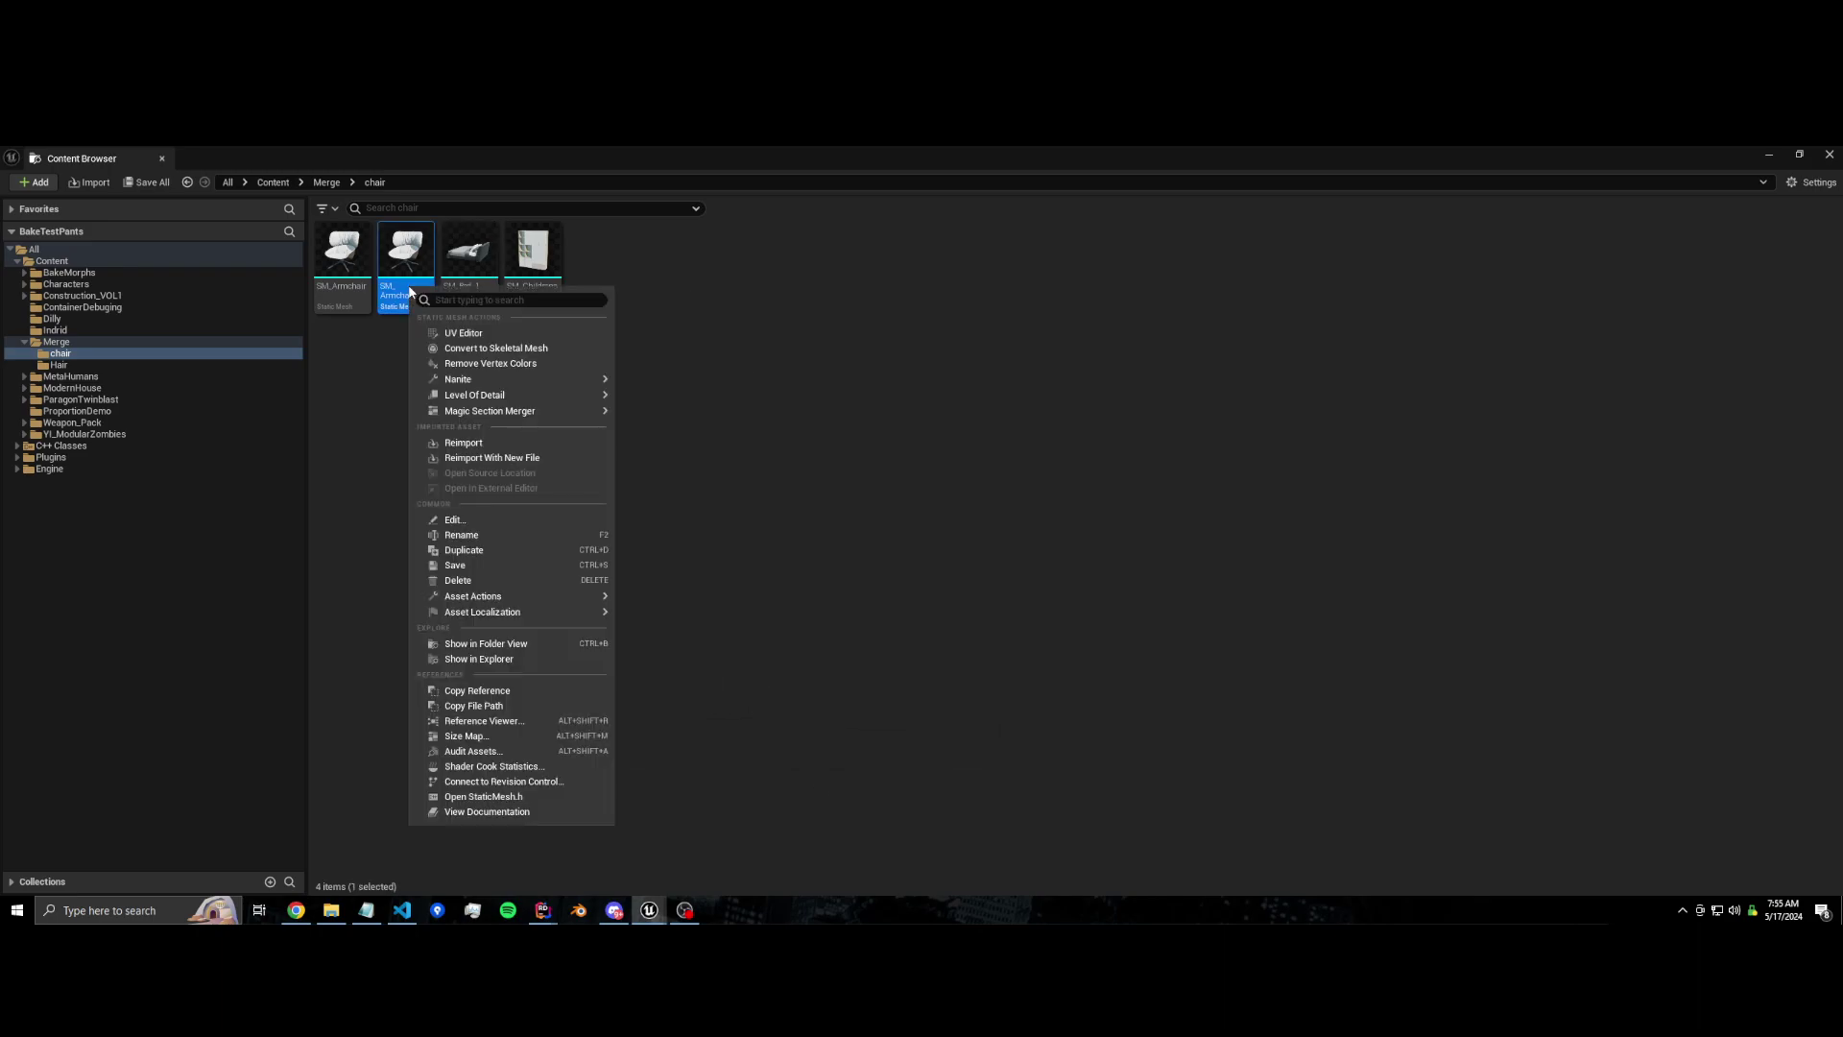
pyautogui.moveTo(489, 411)
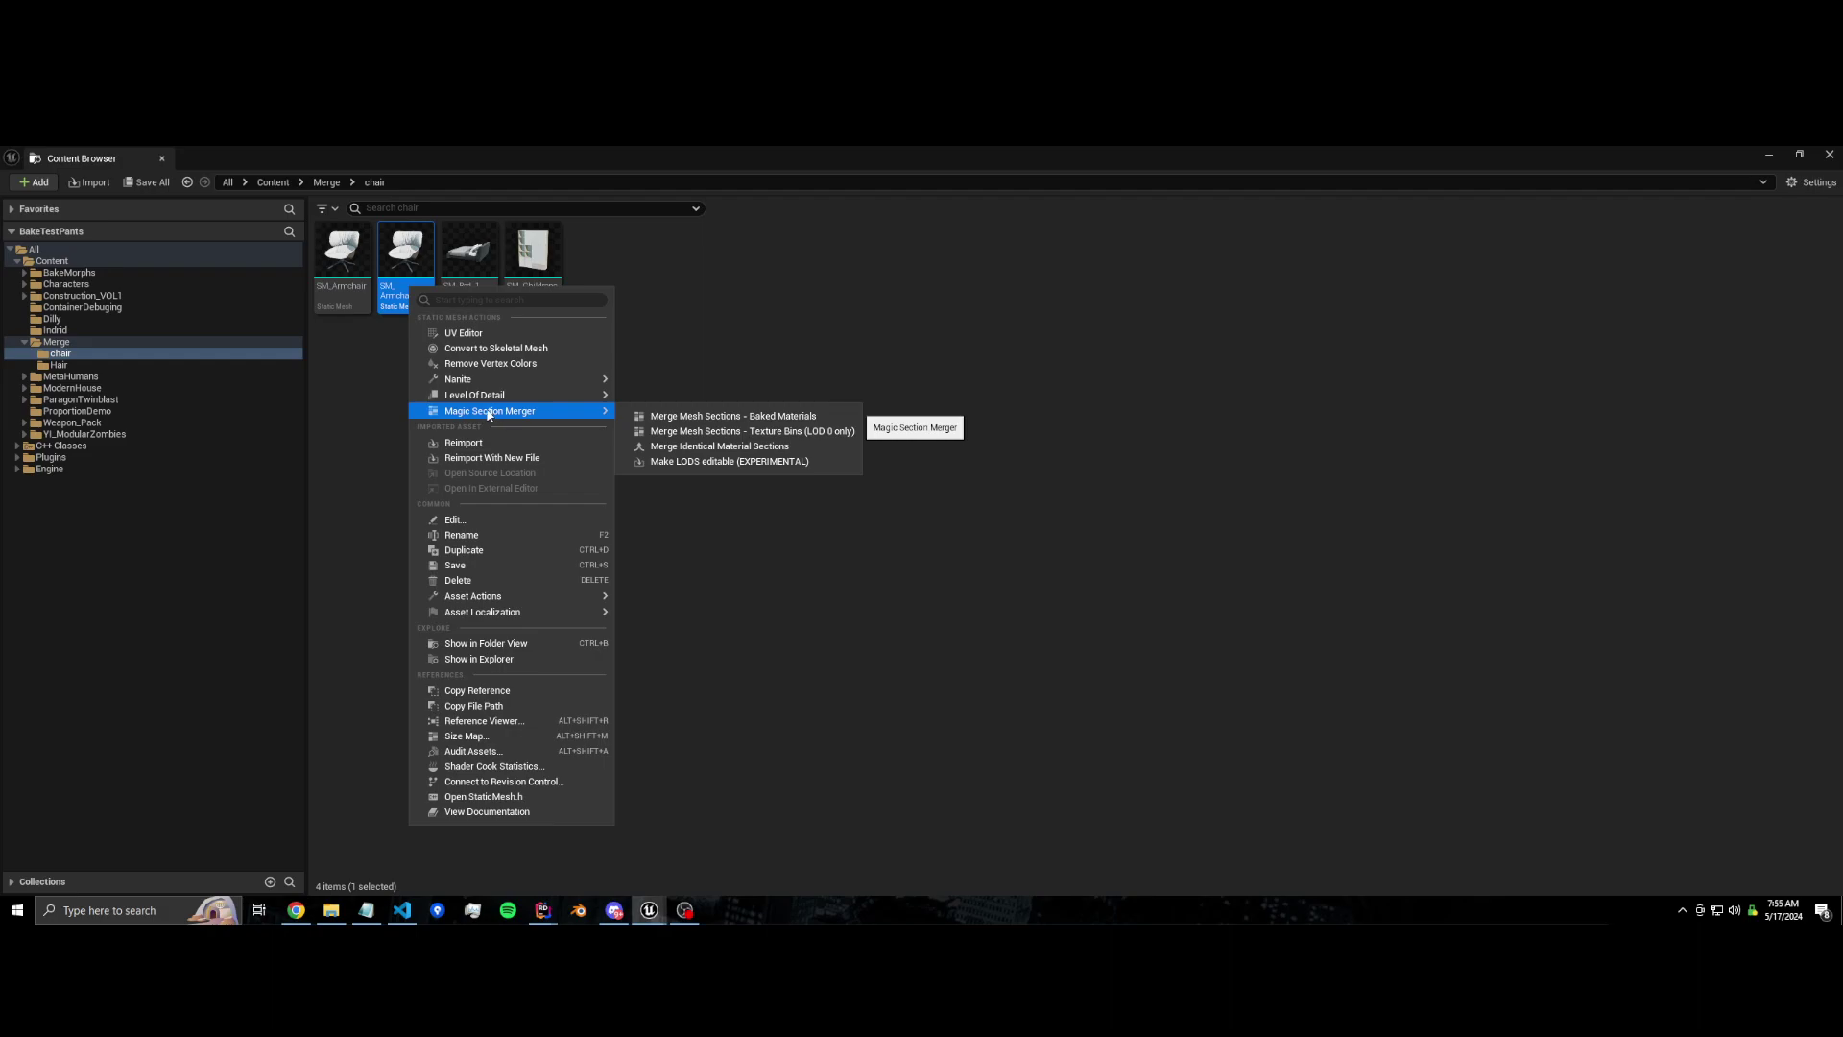
pyautogui.click(706, 464)
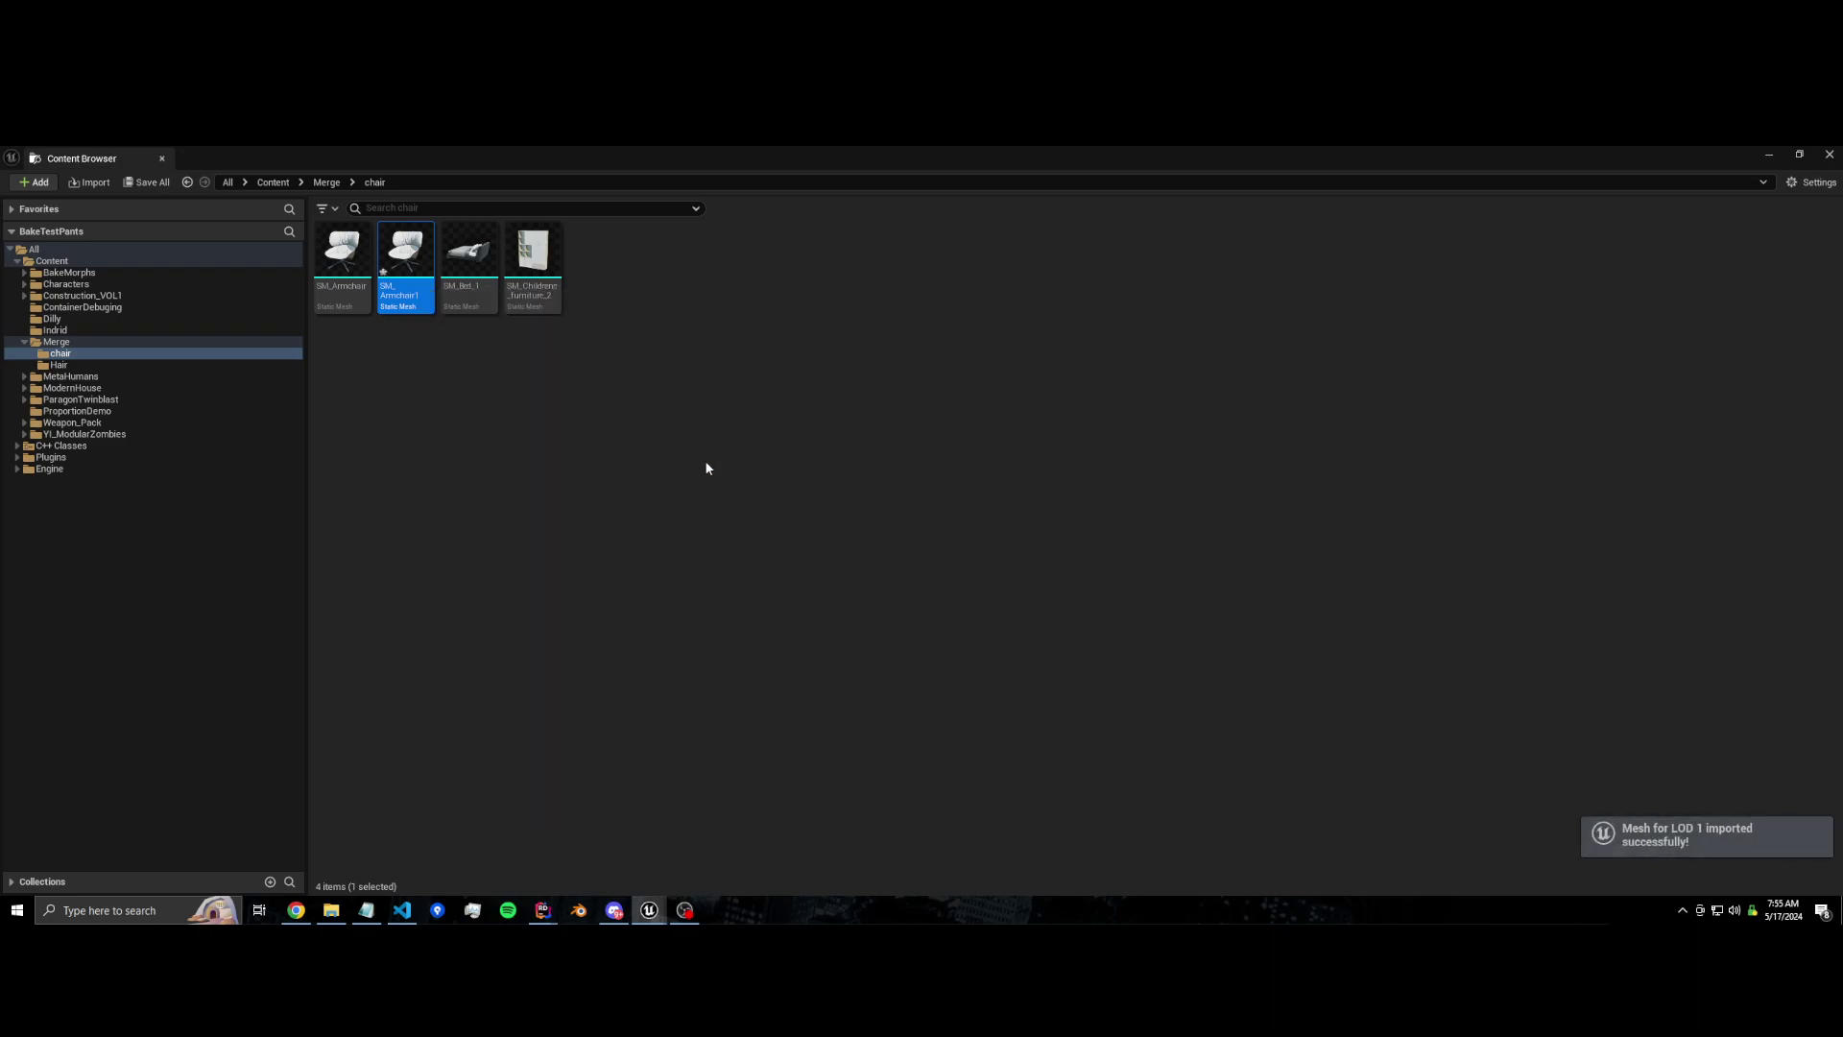
pyautogui.moveTo(410, 275)
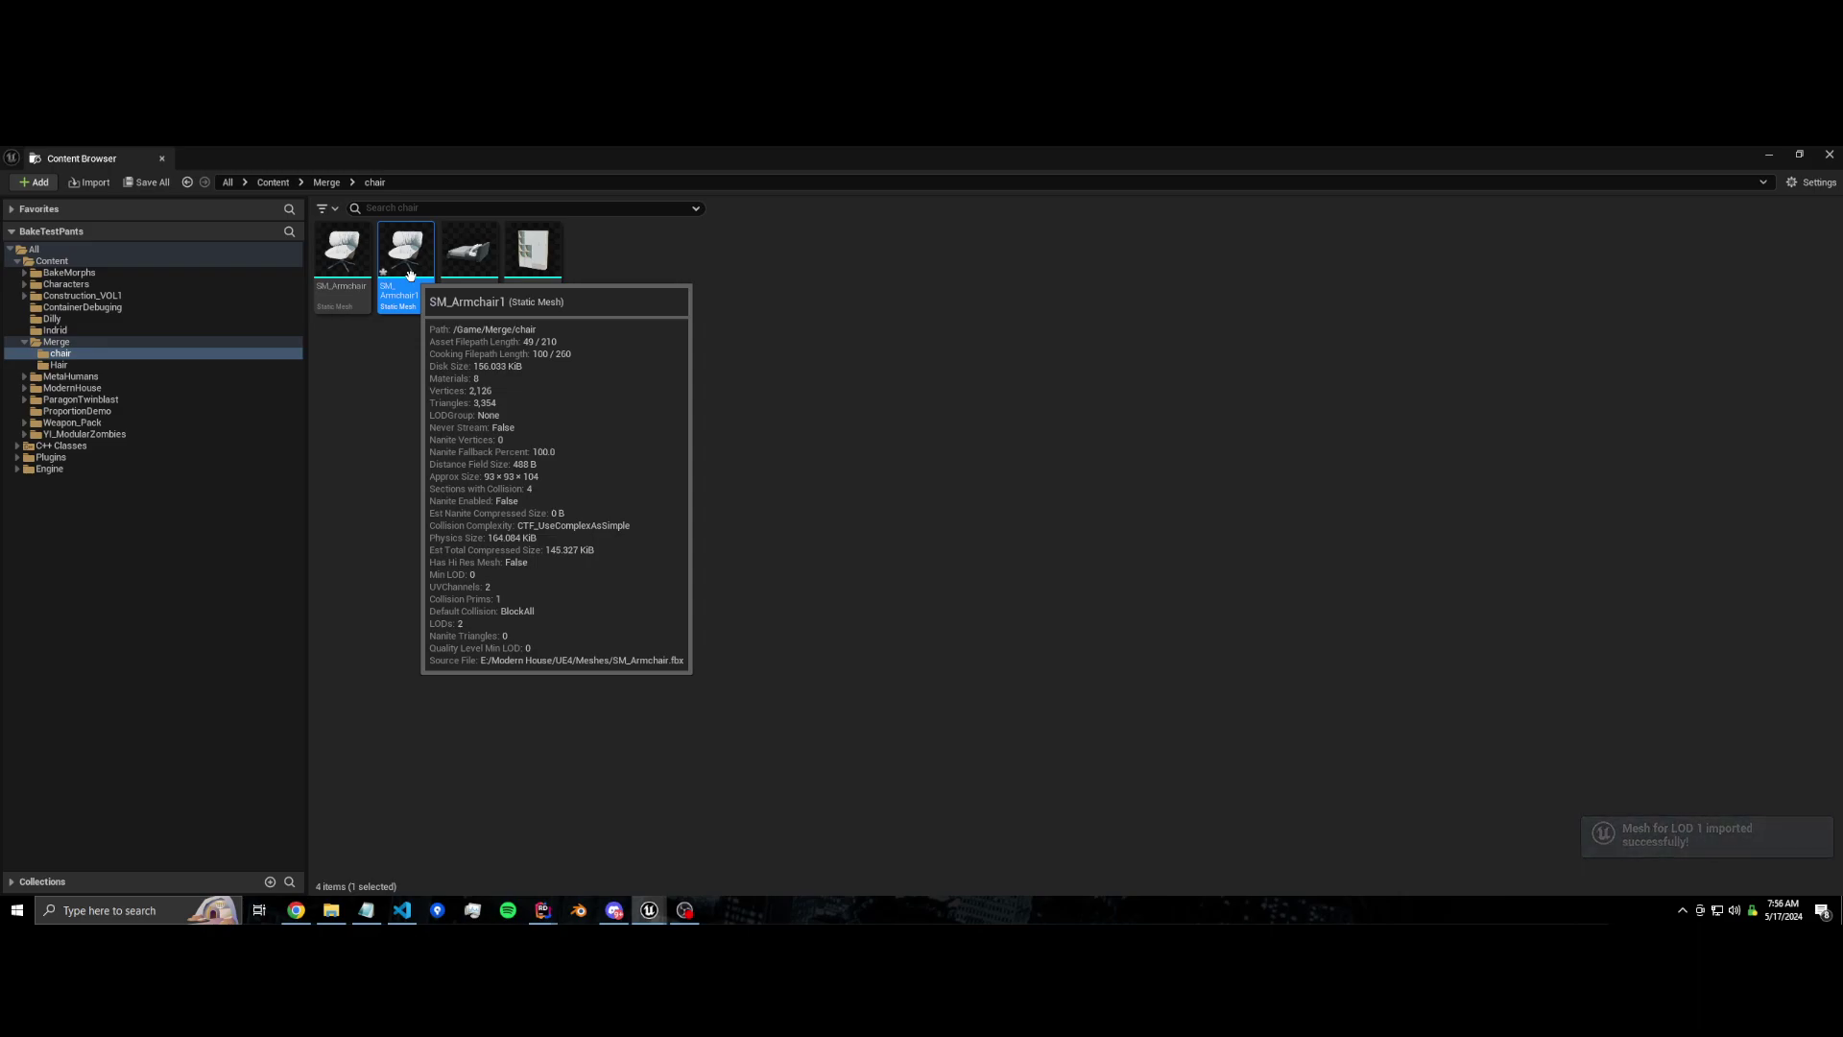
pyautogui.click(411, 378)
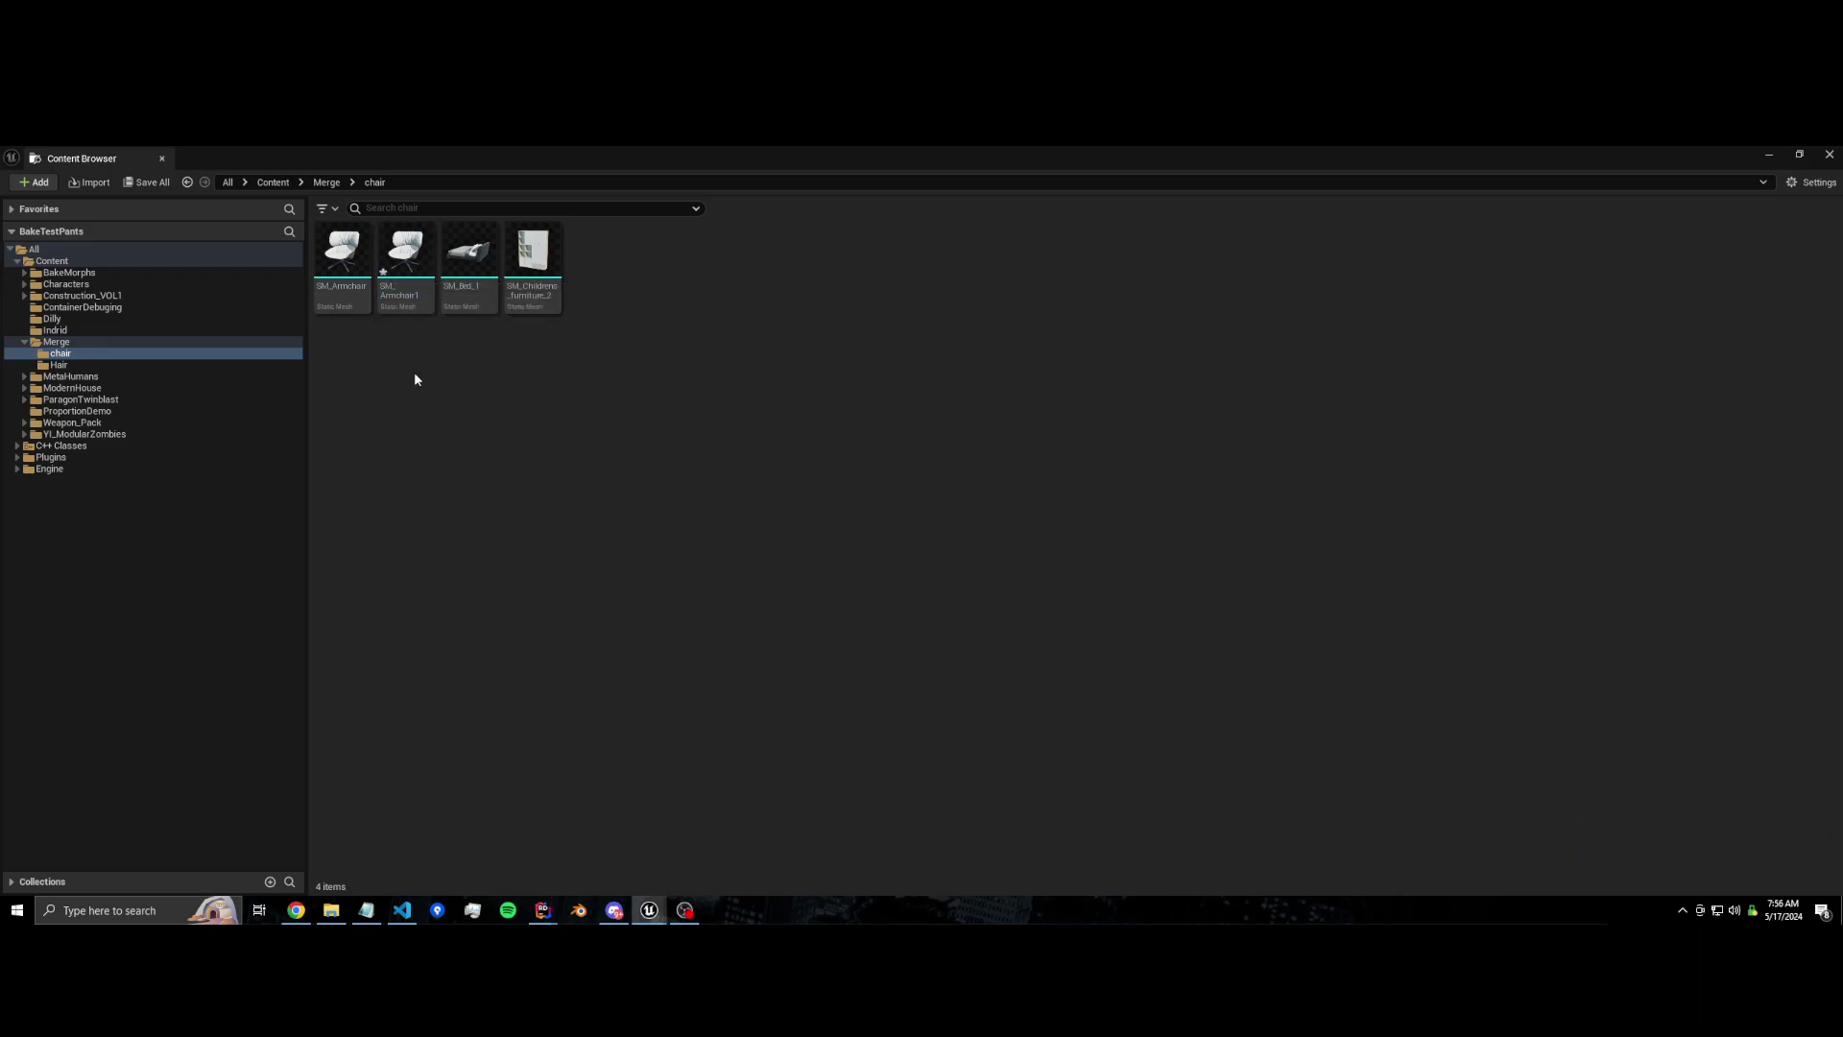
pyautogui.click(402, 285)
# Step: Map LOD 1 Sections 0–3 to Chair_fabric, Chair_plastic, Chair_bottom_metall and Chair_bottom_chrome slots
pyautogui.moveTo(615, 159); pyautogui.dragTo(584, 173)
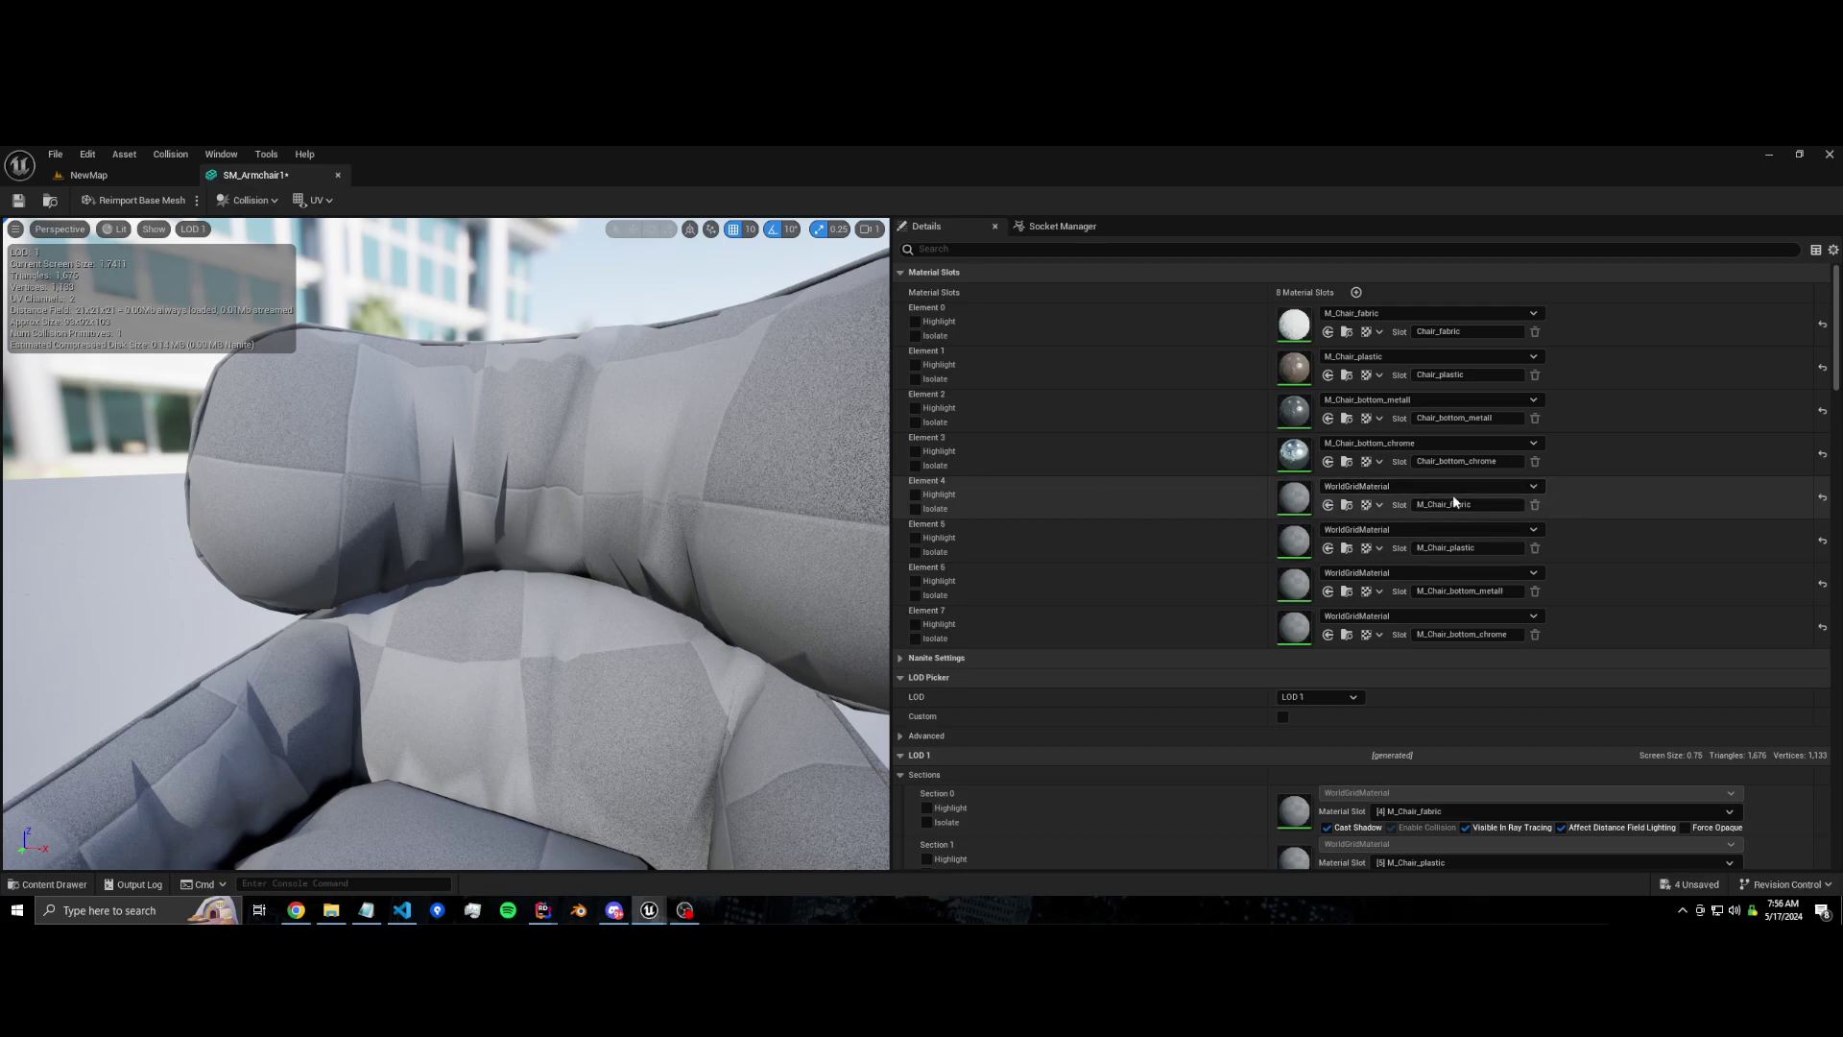
pyautogui.scroll(-5, 1087, 453)
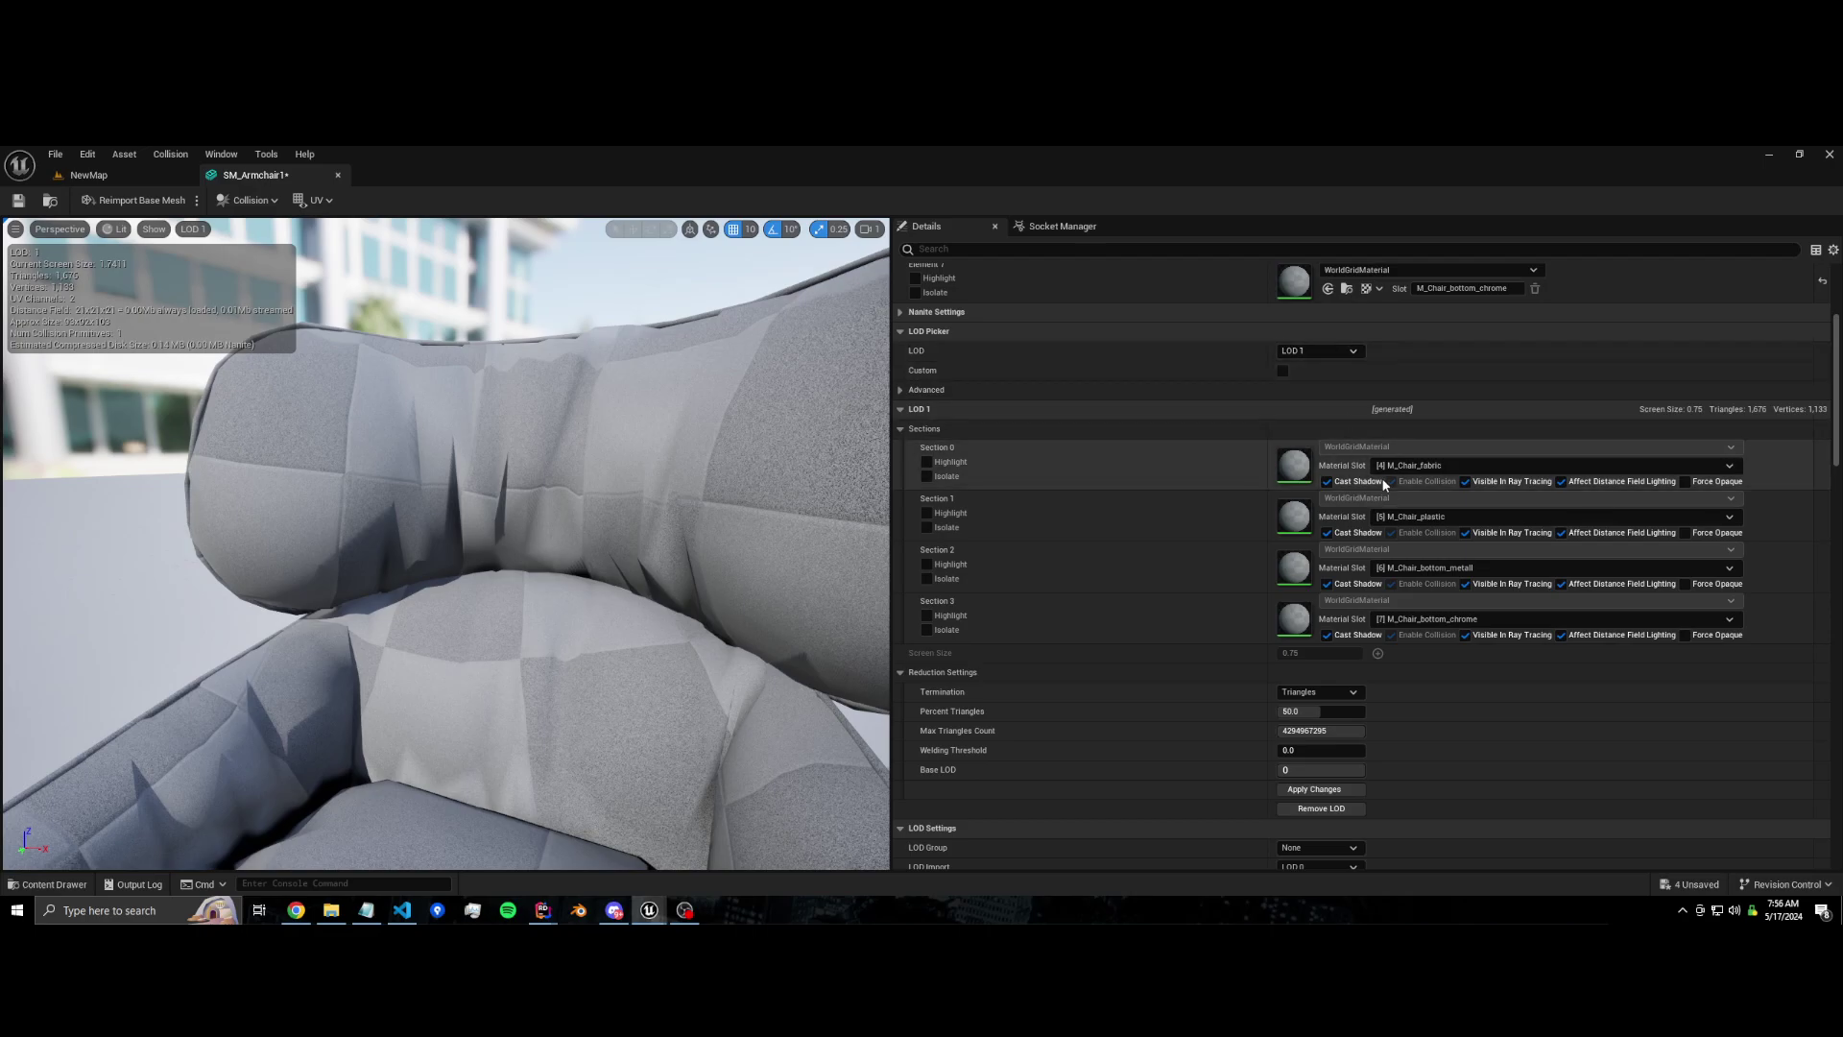
pyautogui.click(1416, 467)
pyautogui.click(1416, 490)
pyautogui.click(1421, 517)
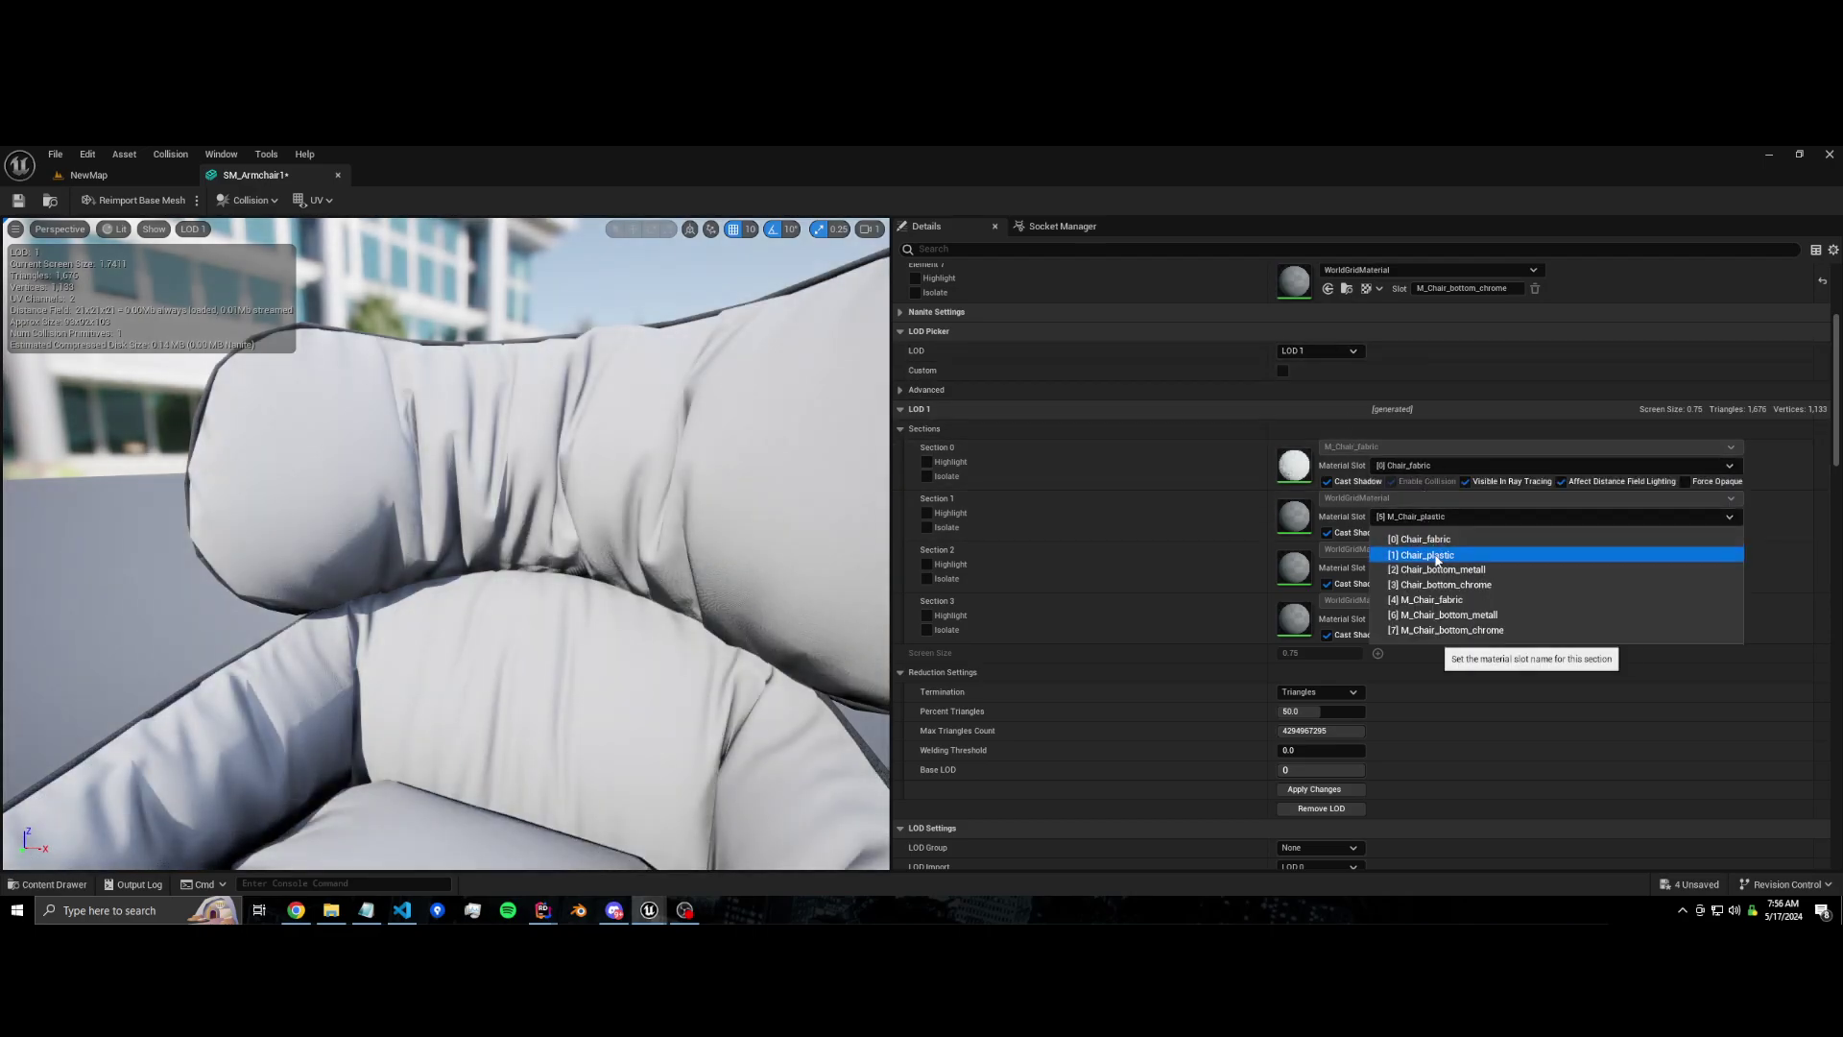
pyautogui.click(1428, 554)
pyautogui.click(1430, 568)
pyautogui.click(1440, 615)
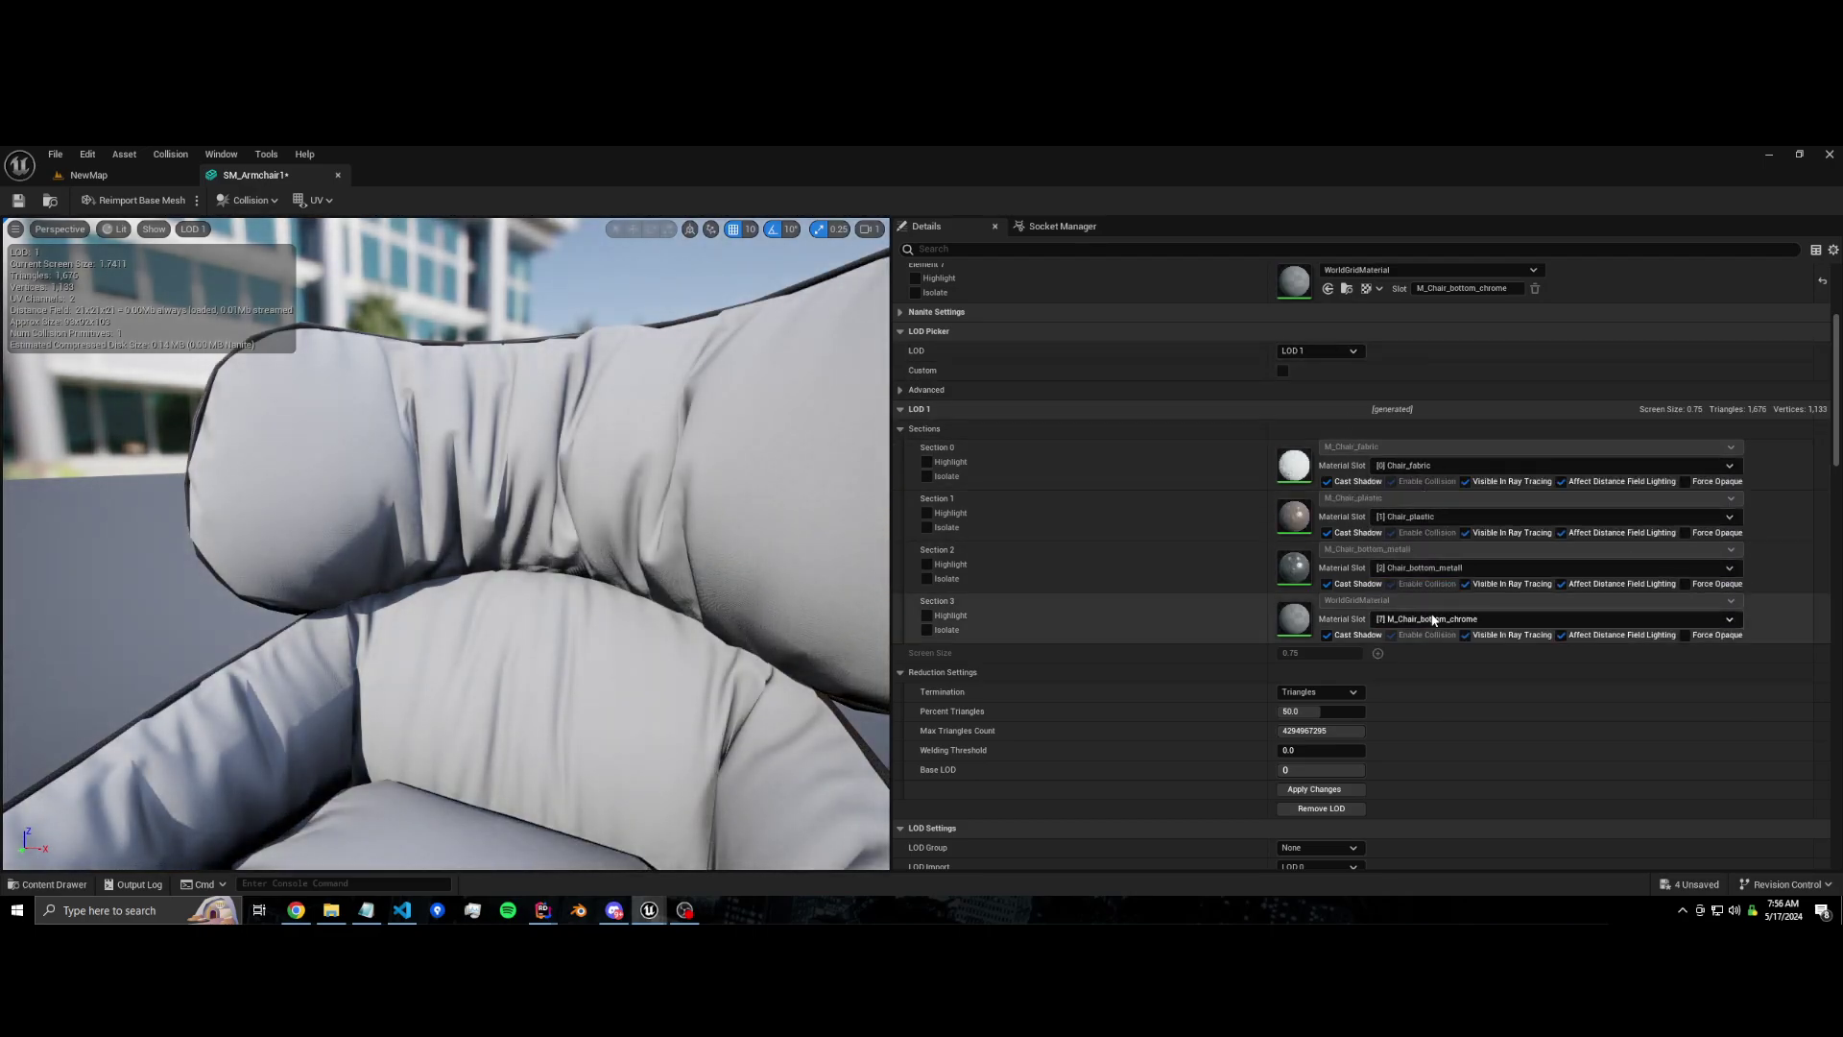
pyautogui.click(1440, 620)
pyautogui.click(1444, 686)
# Step: Delete the four extra WorldGridMaterial slots, Elements 4–7
pyautogui.scroll(3, 1202, 605)
pyautogui.click(1535, 435)
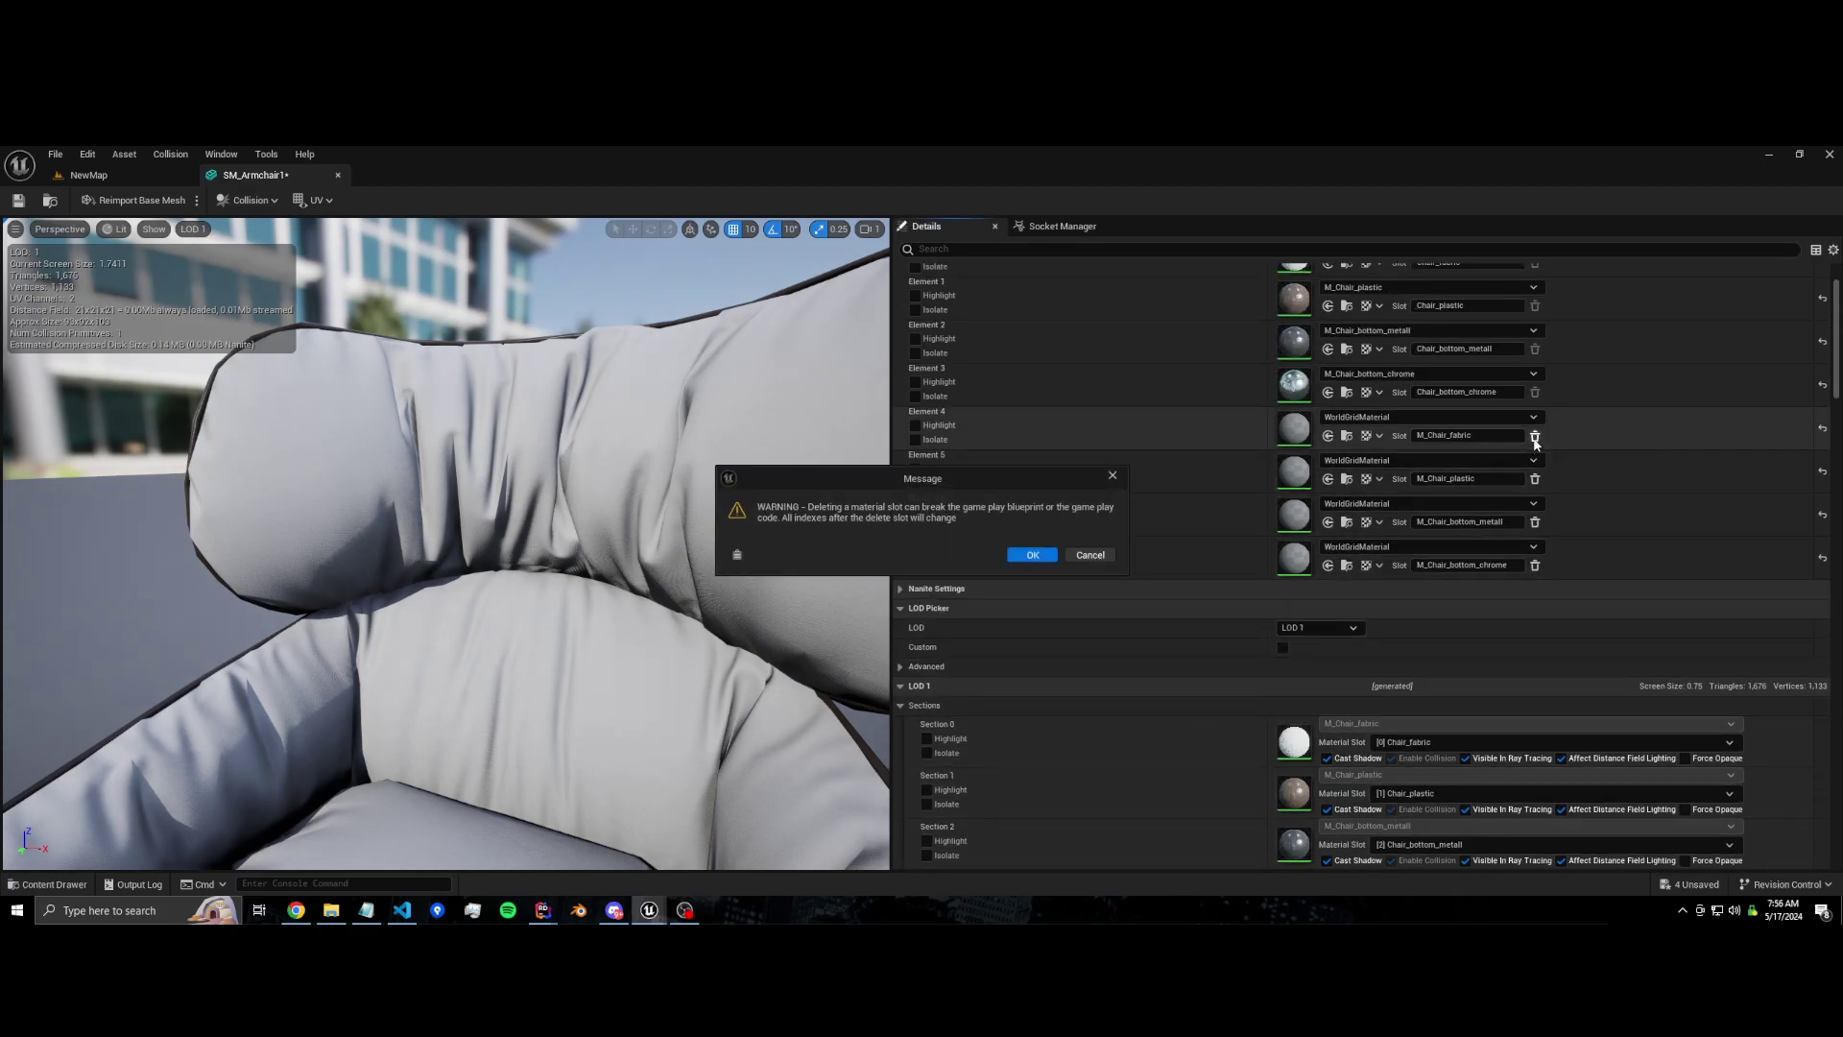
pyautogui.click(1032, 555)
pyautogui.click(1534, 436)
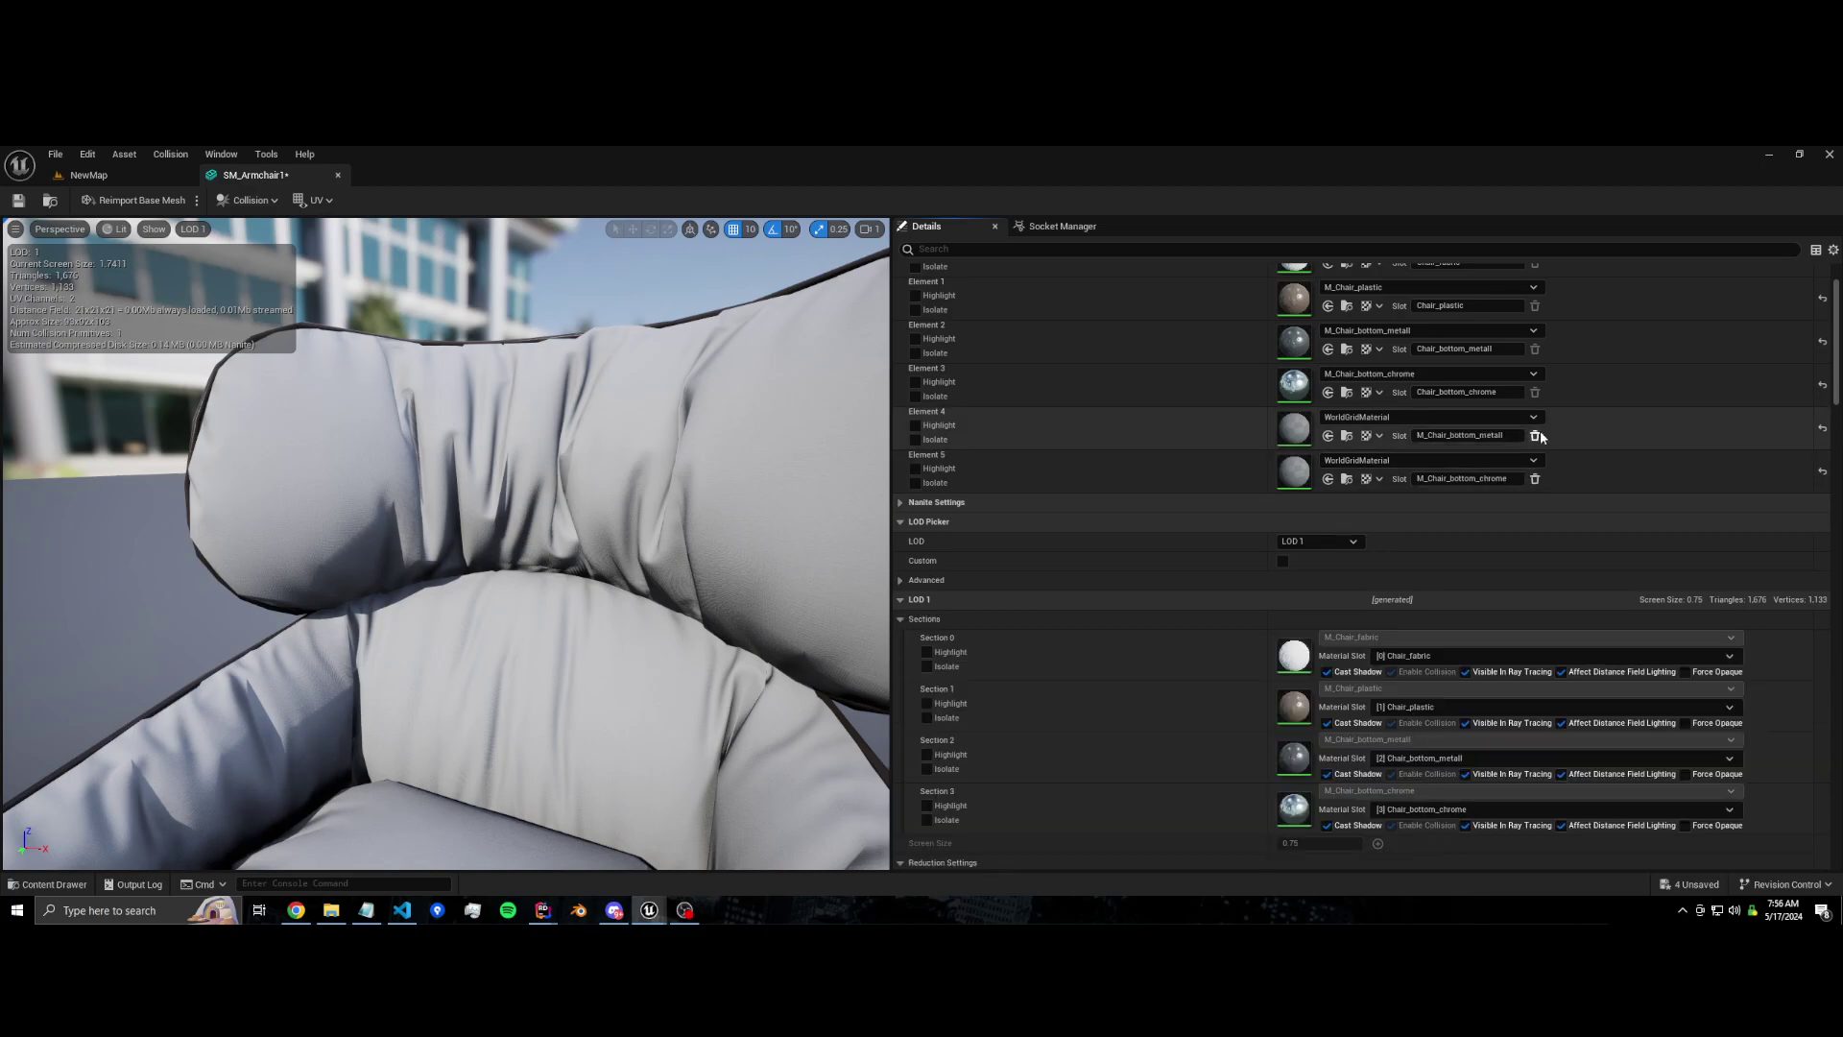
pyautogui.click(1535, 436)
pyautogui.click(1535, 436)
# Step: Compare LOD 1 against LOD 0 in the preview, then save the armchair mesh
pyautogui.scroll(-5, 803, 556)
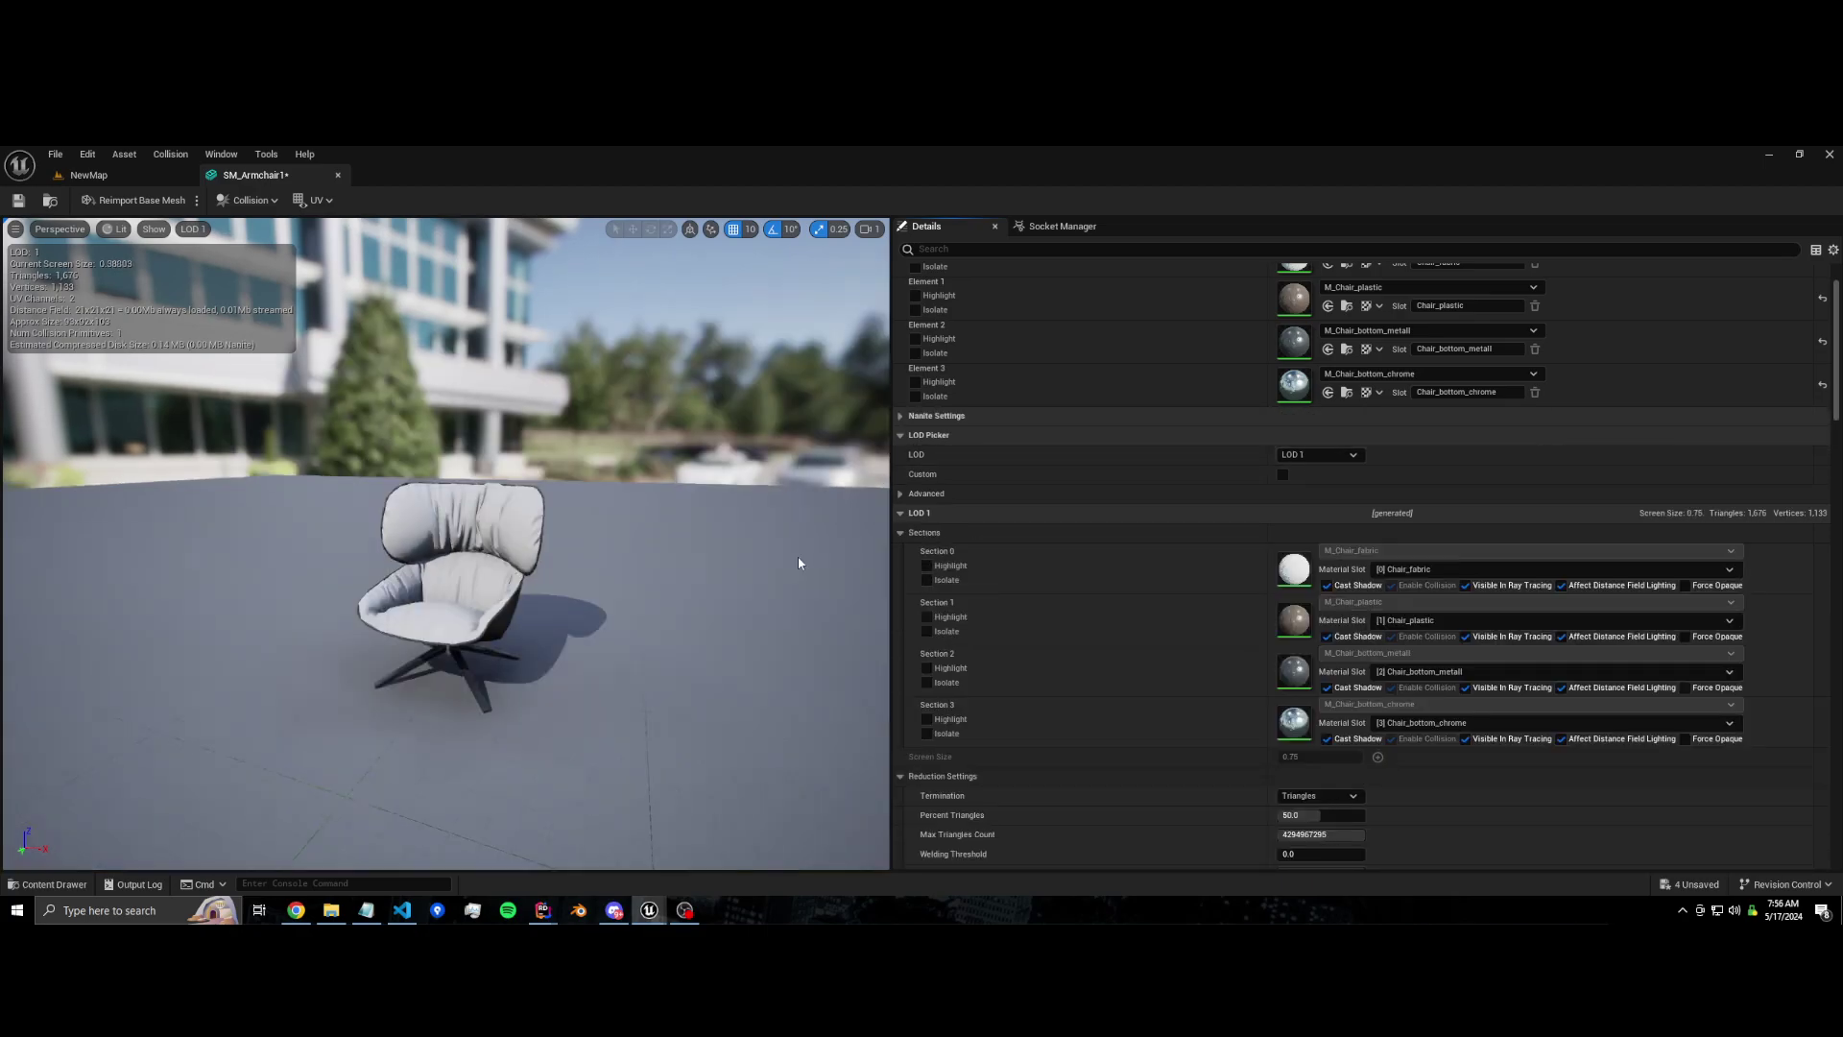
pyautogui.click(1297, 456)
pyautogui.click(1307, 505)
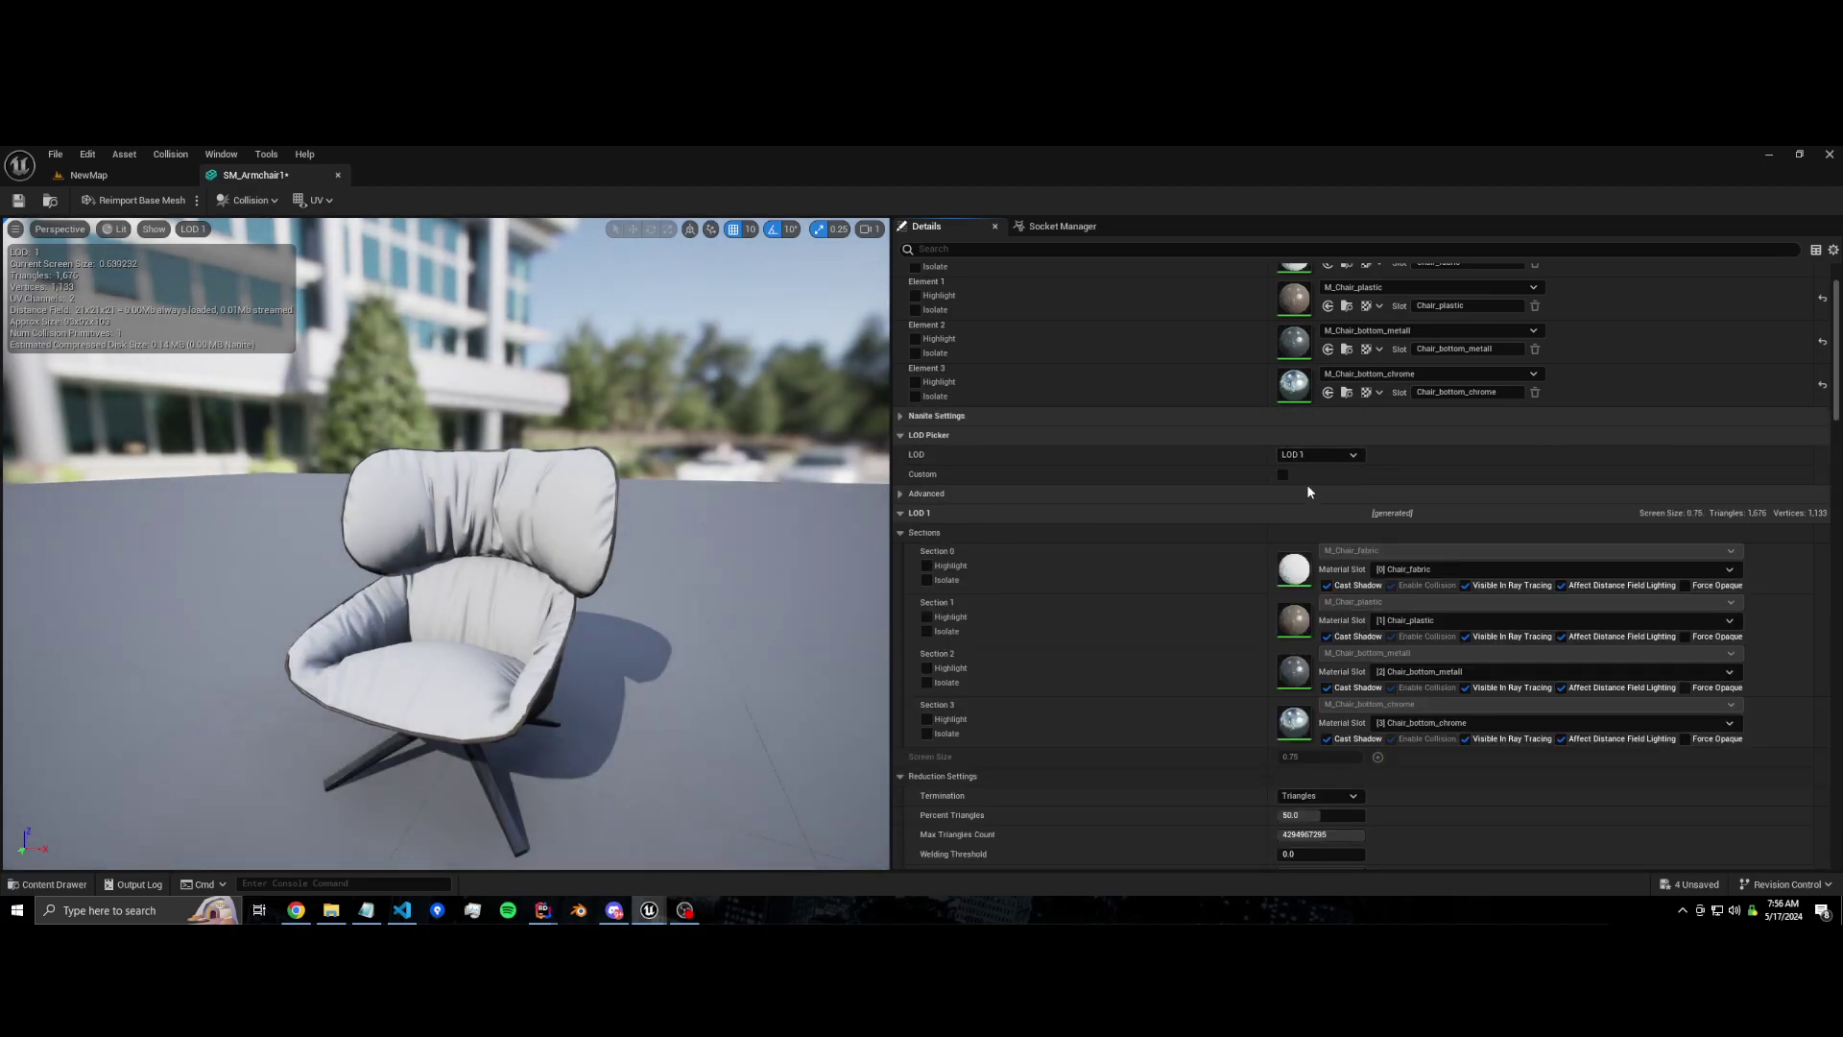
pyautogui.click(1319, 457)
pyautogui.click(1323, 474)
pyautogui.click(1318, 455)
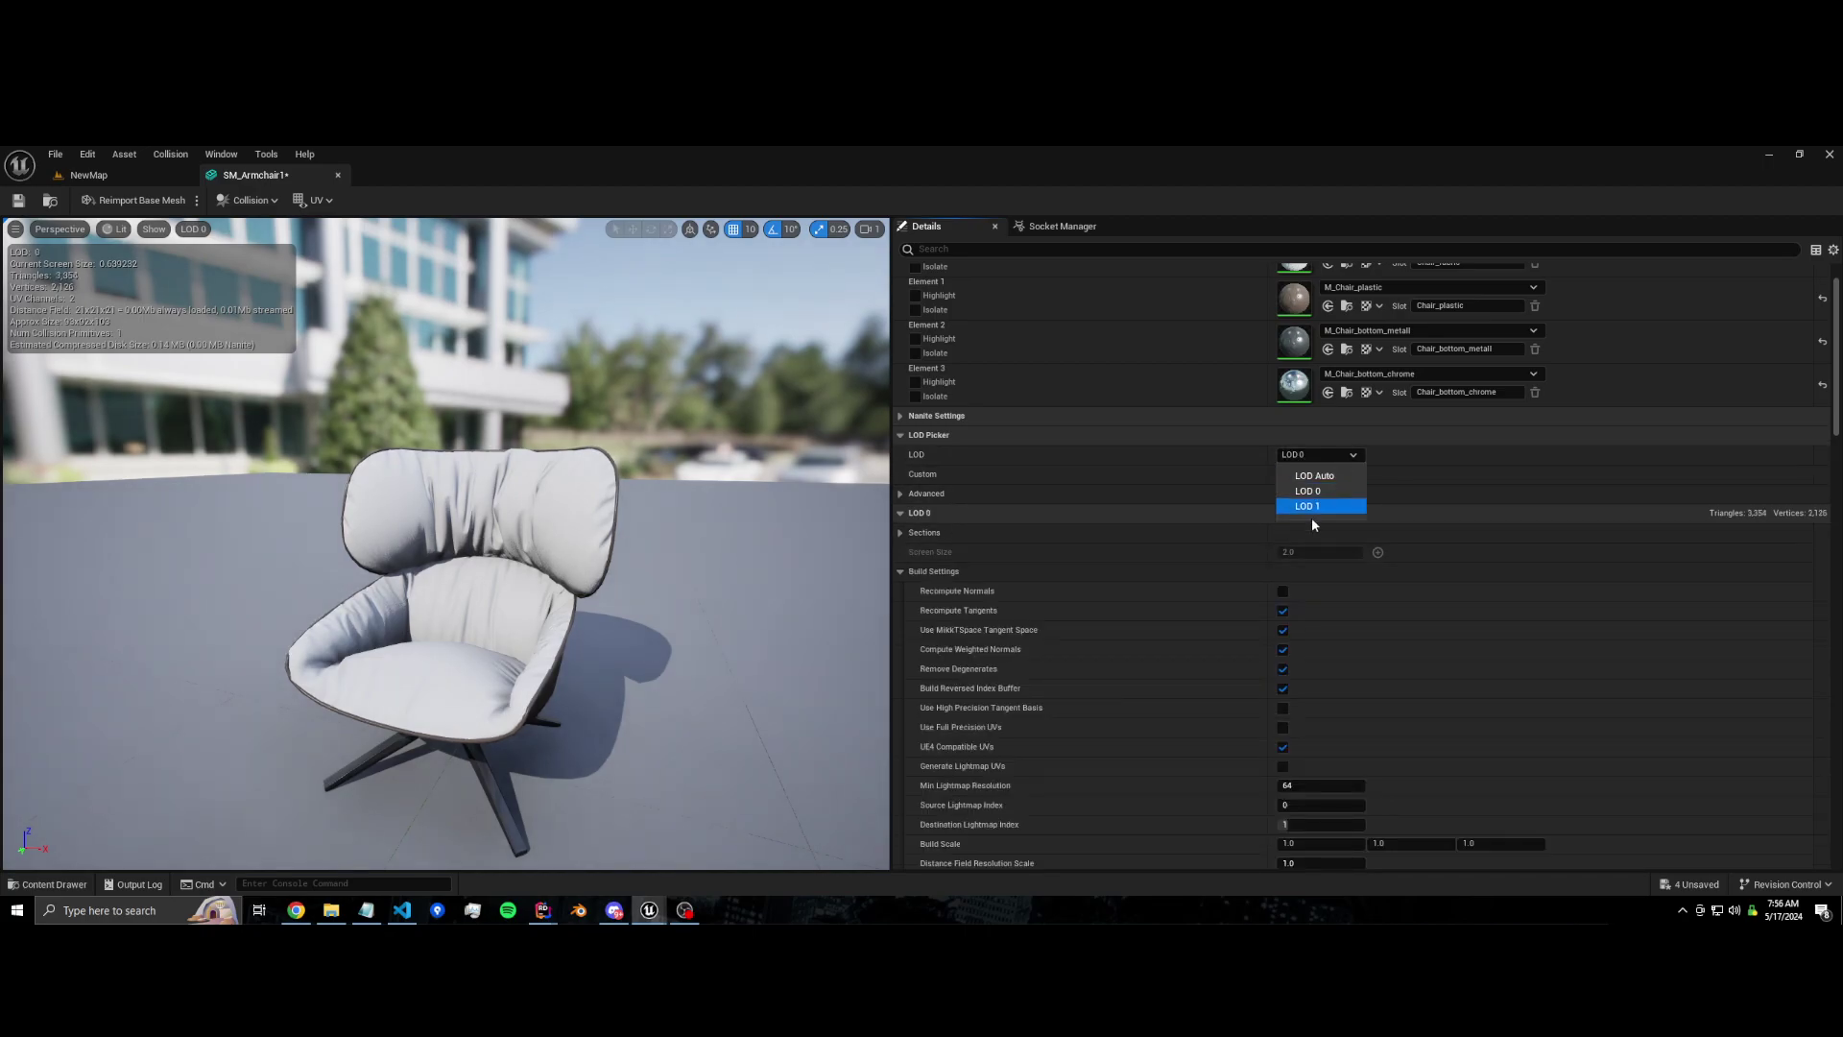
pyautogui.click(1307, 507)
pyautogui.click(18, 200)
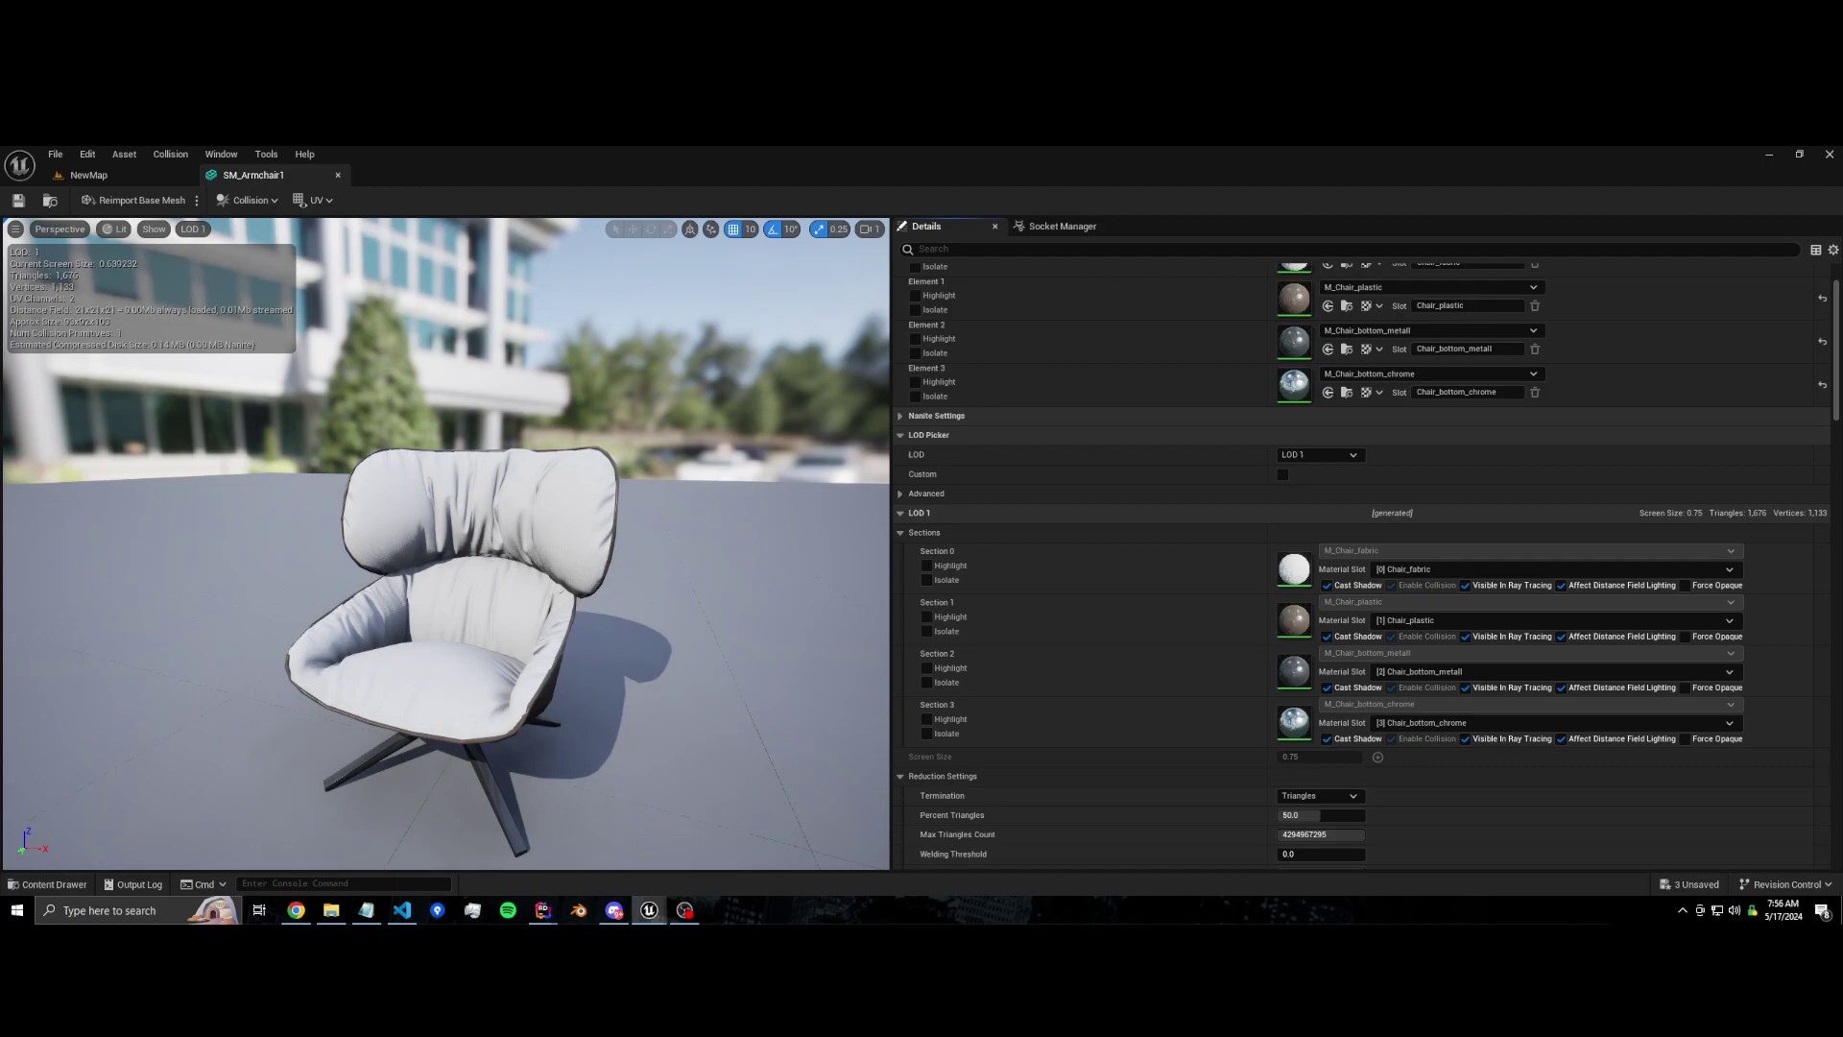
pyautogui.moveTo(522, 499); pyautogui.dragTo(669, 451)
# Step: Bake SM_Armchair1's four LOD 1 sections into one material with Magic Section Merger's Baked Materials merge
pyautogui.click(687, 446)
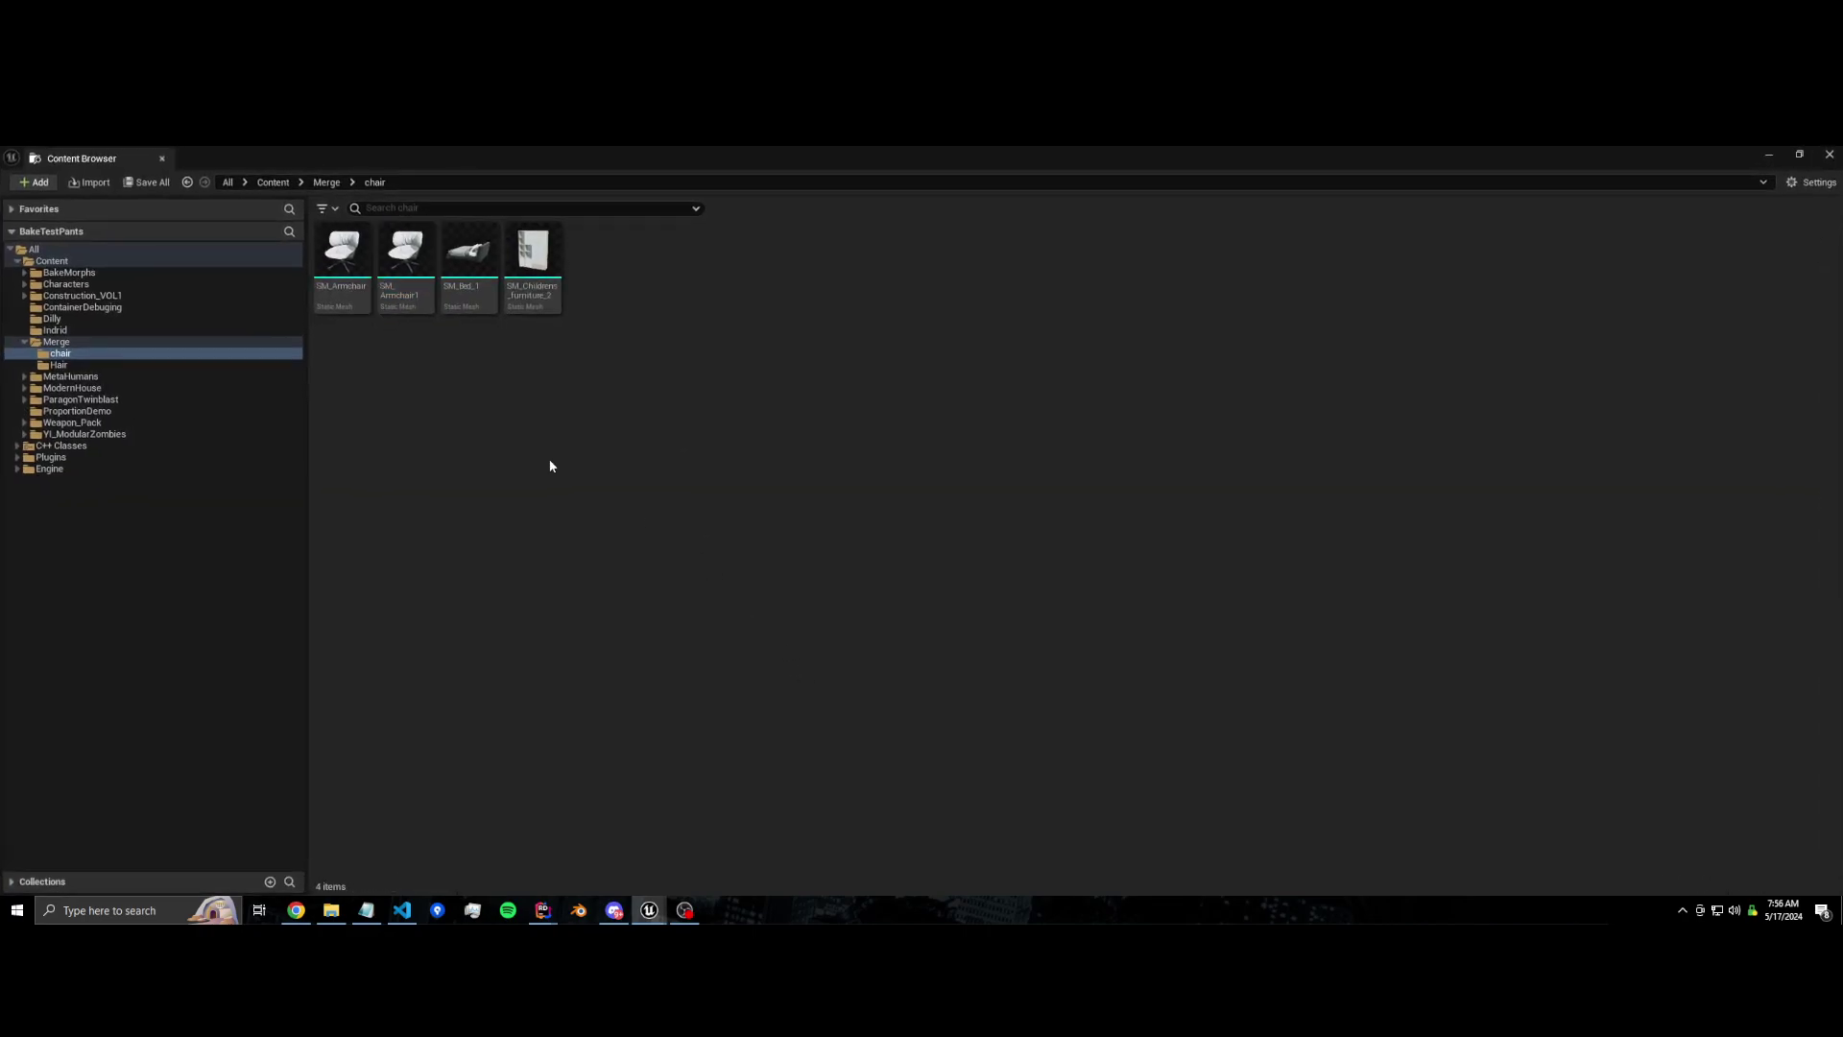
pyautogui.rightClick(411, 292)
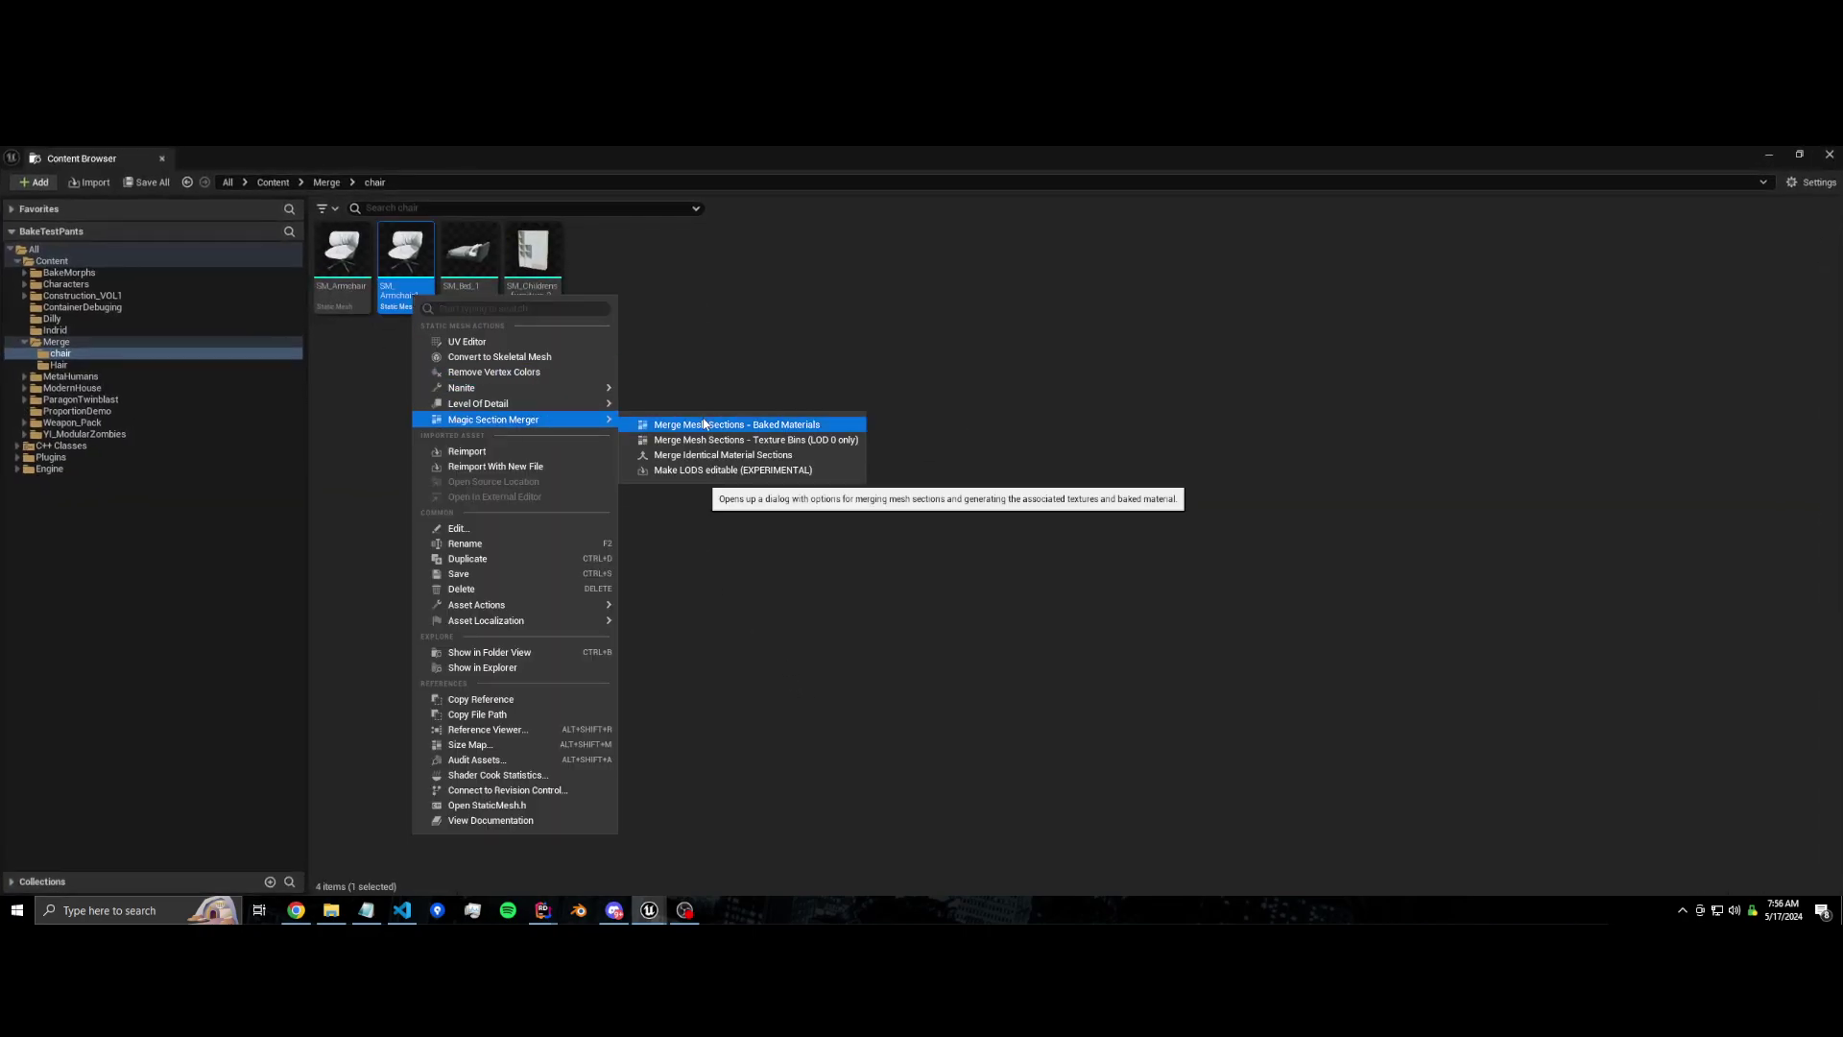
pyautogui.click(734, 424)
pyautogui.click(727, 387)
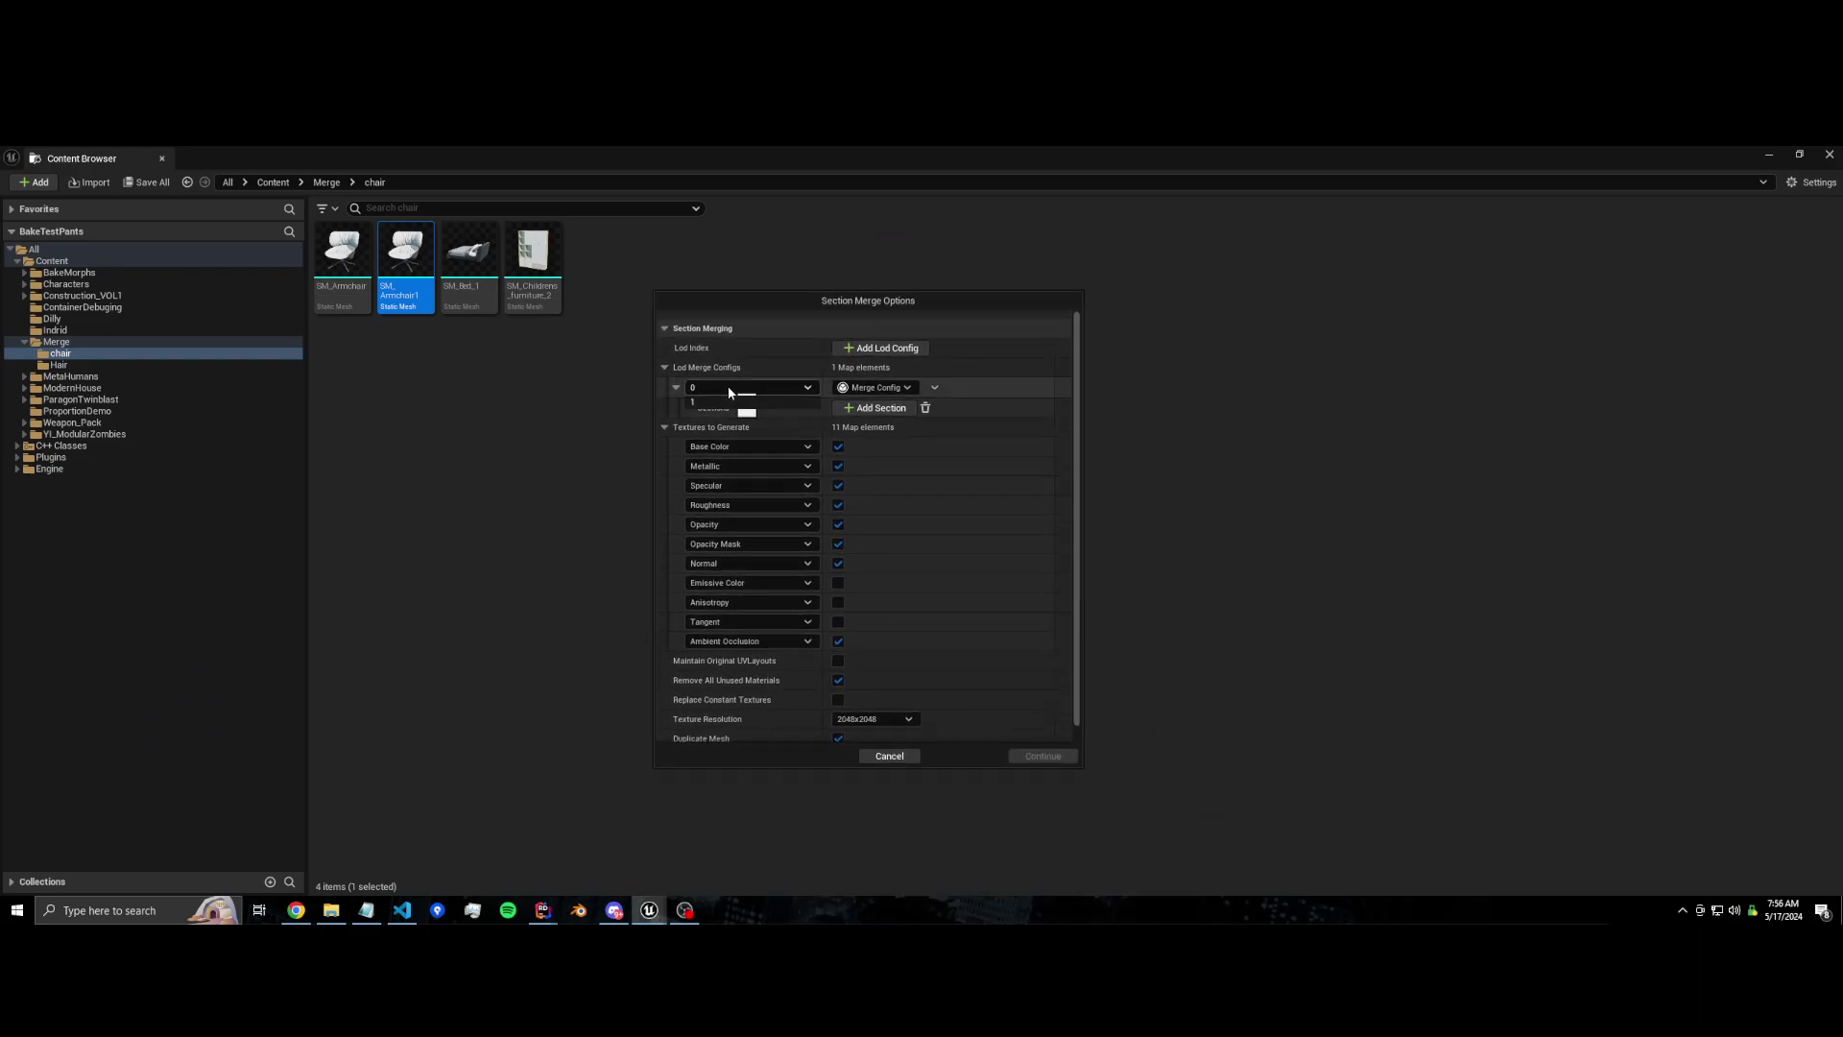
pyautogui.click(730, 402)
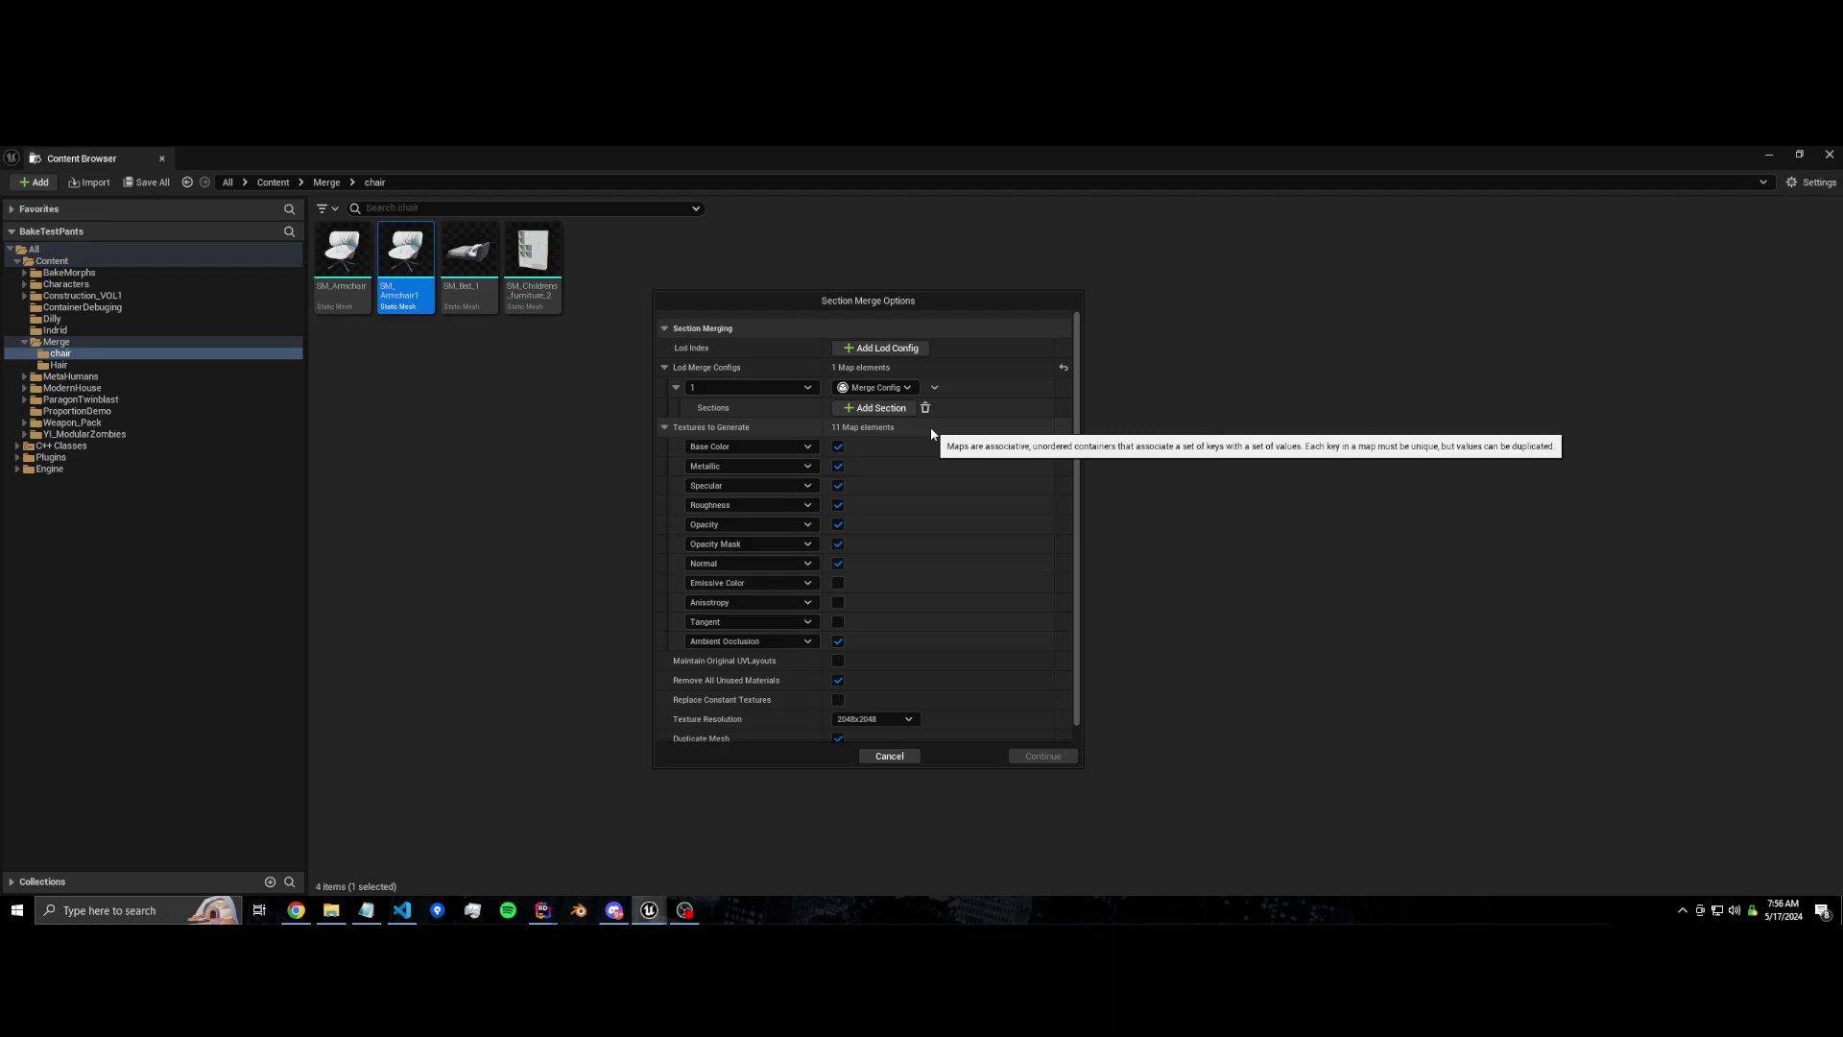
pyautogui.click(862, 410)
pyautogui.click(862, 411)
pyautogui.click(862, 410)
pyautogui.click(862, 411)
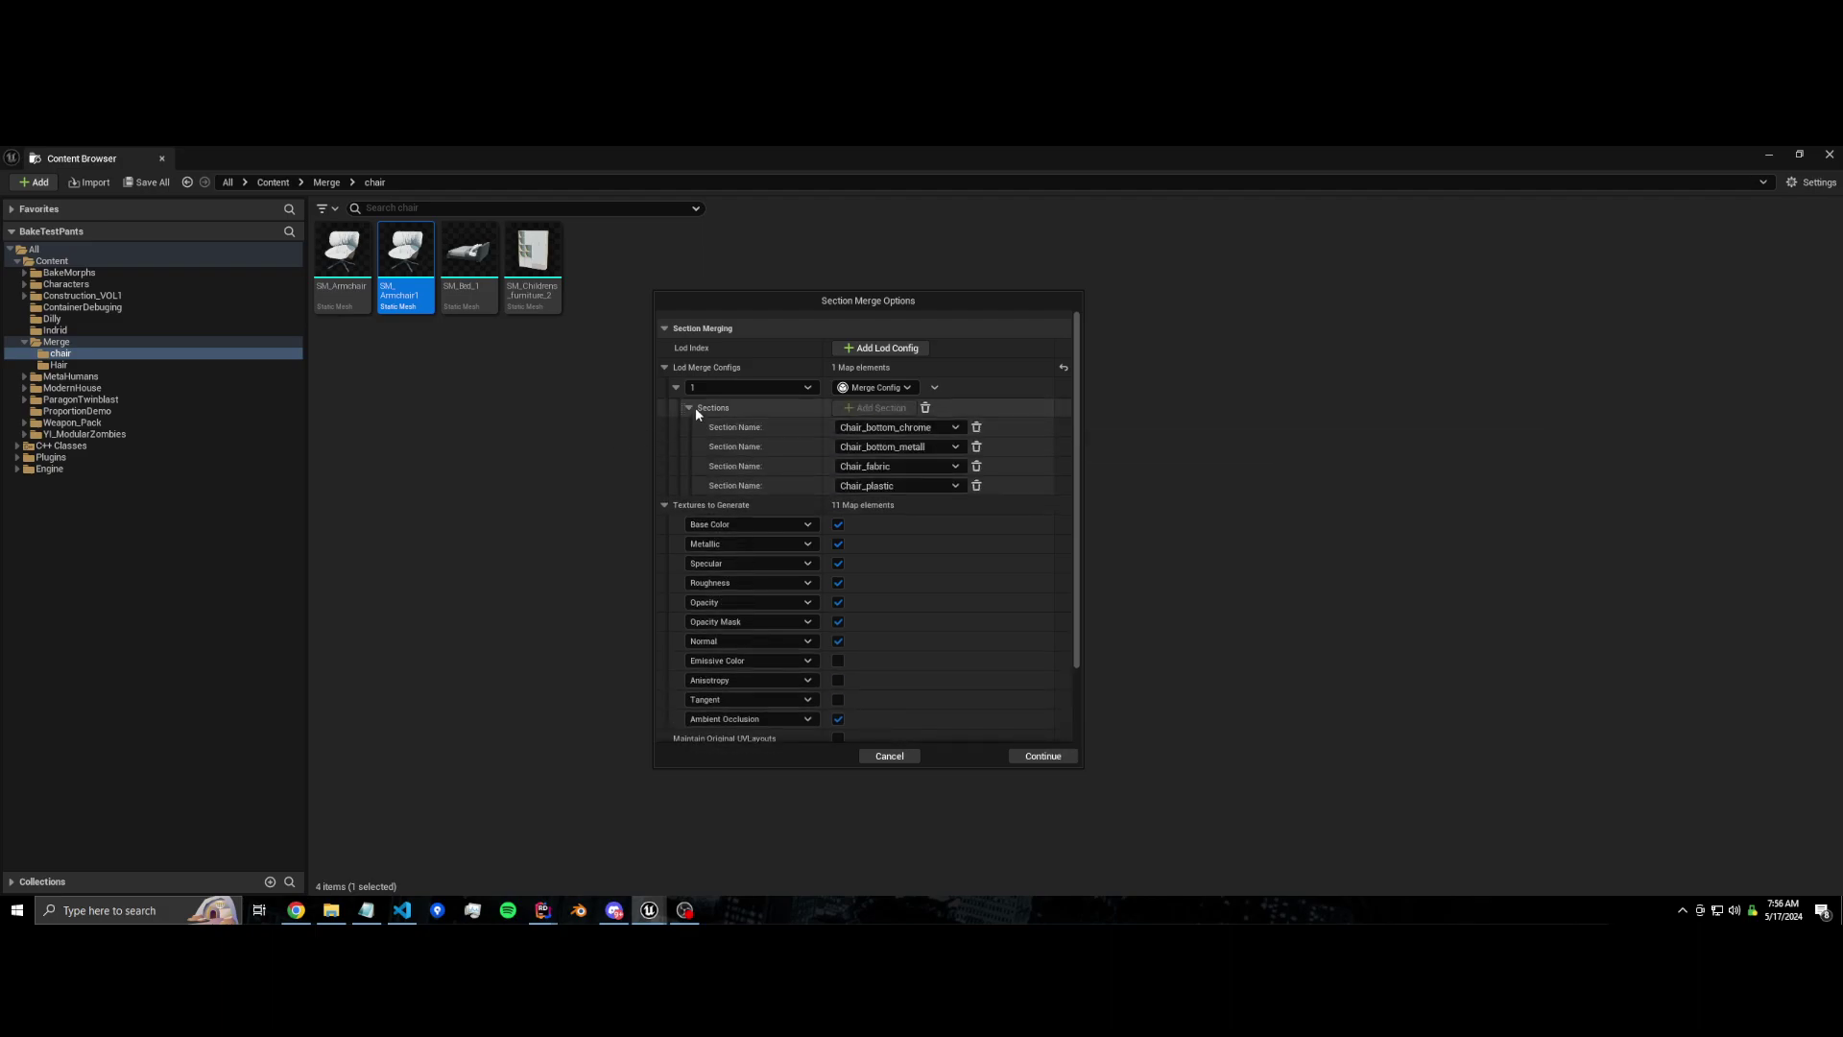
pyautogui.click(1044, 757)
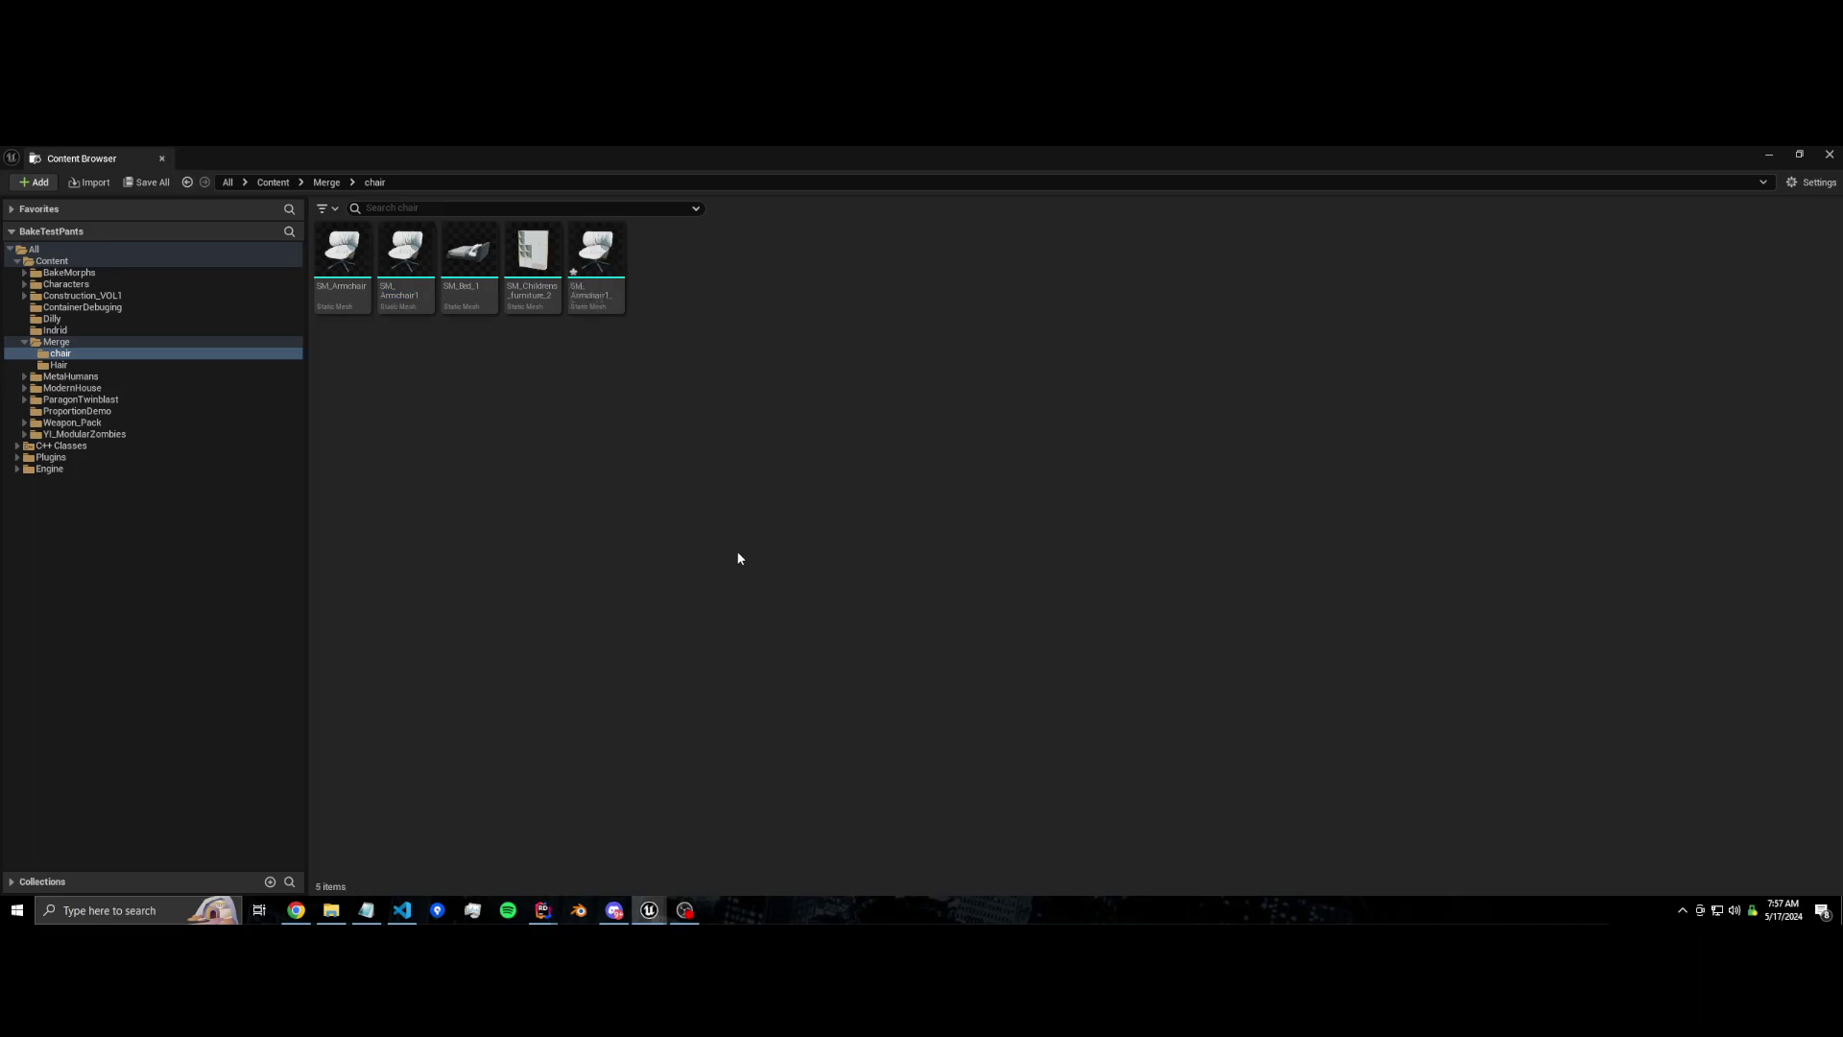
# Step: Select the new merged armchair mesh and inspect LOD 0's sections and their materials
pyautogui.click(597, 264)
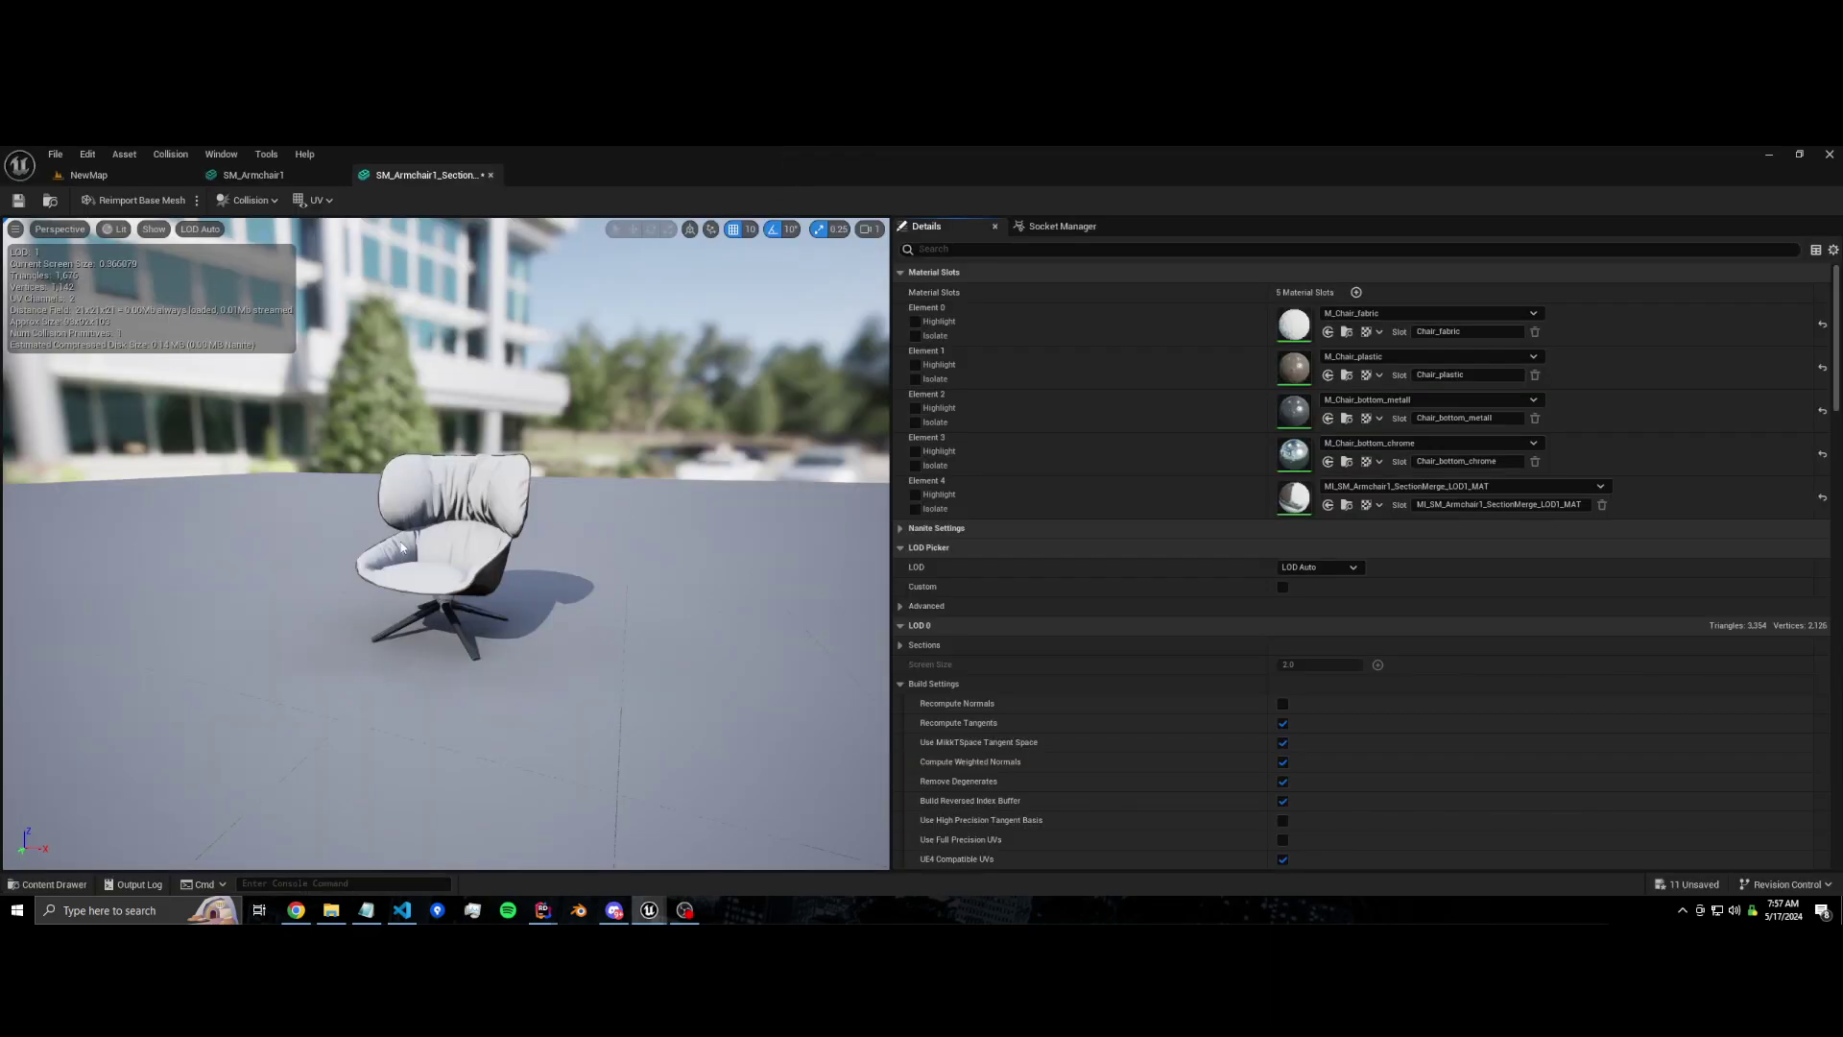
pyautogui.scroll(5, 373, 509)
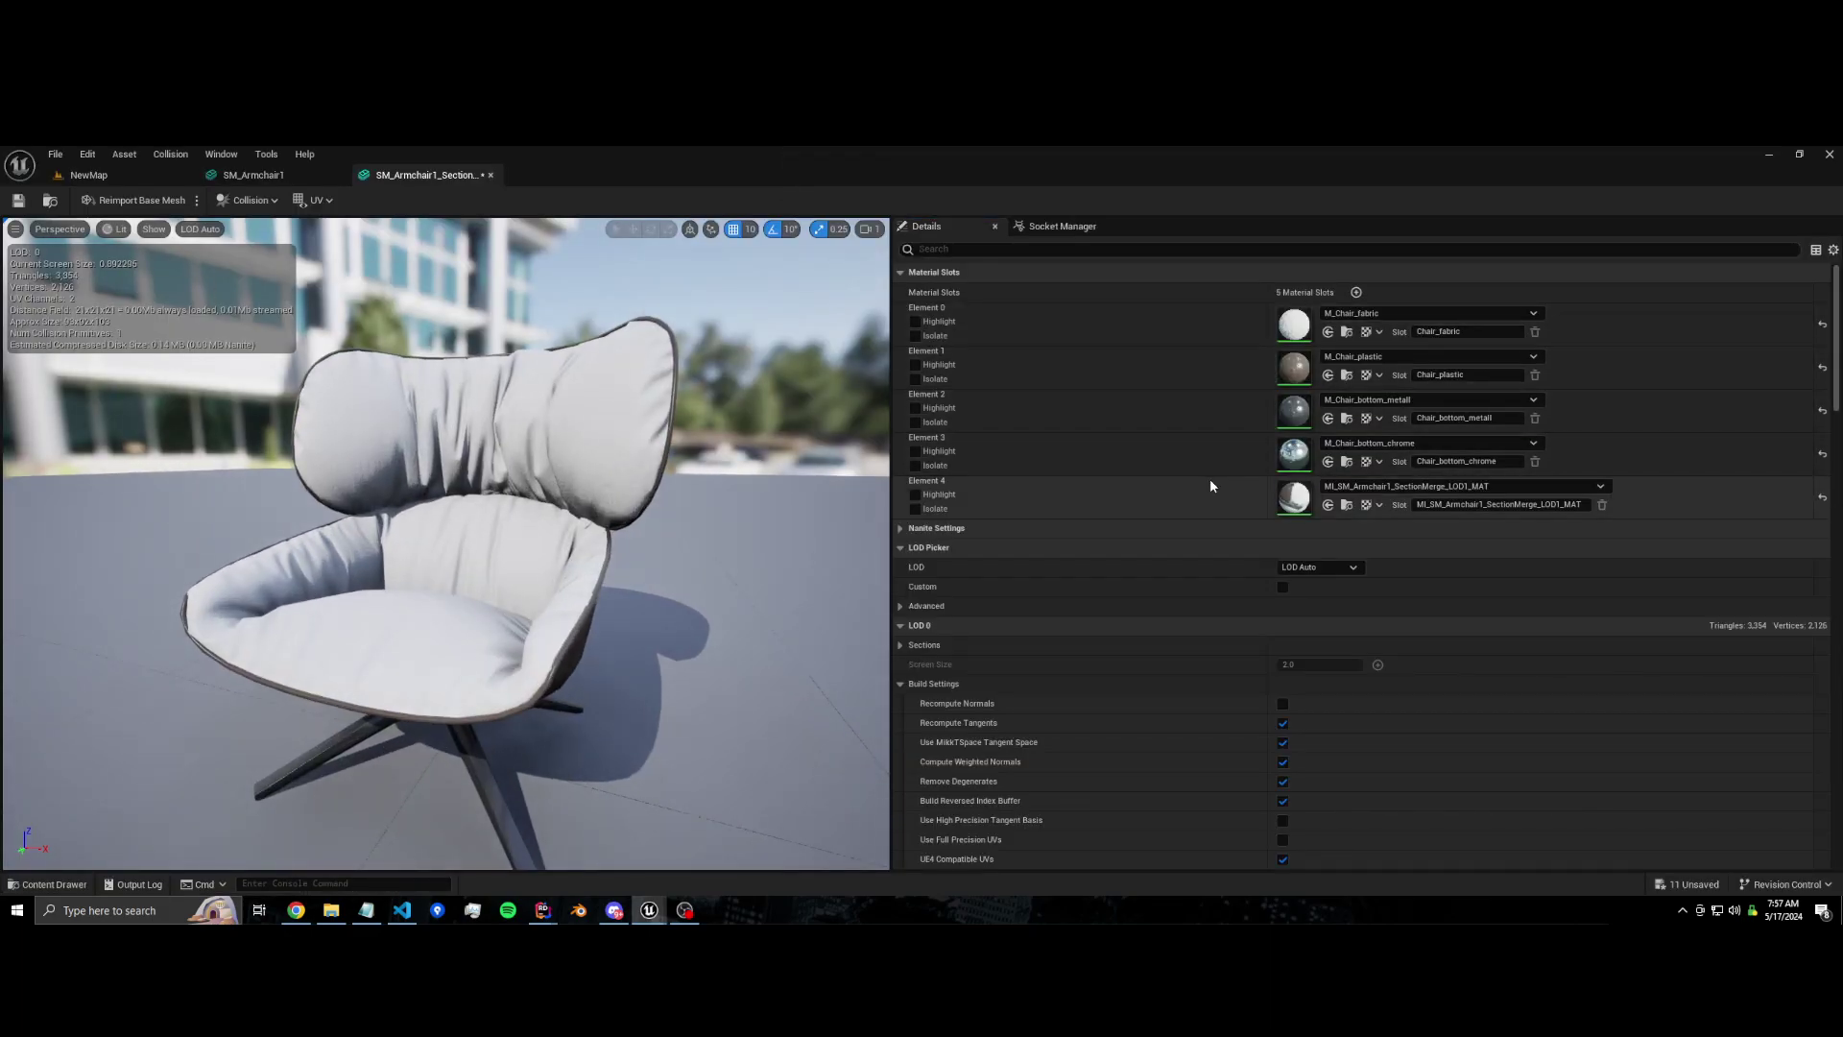
pyautogui.click(1317, 567)
pyautogui.click(1310, 601)
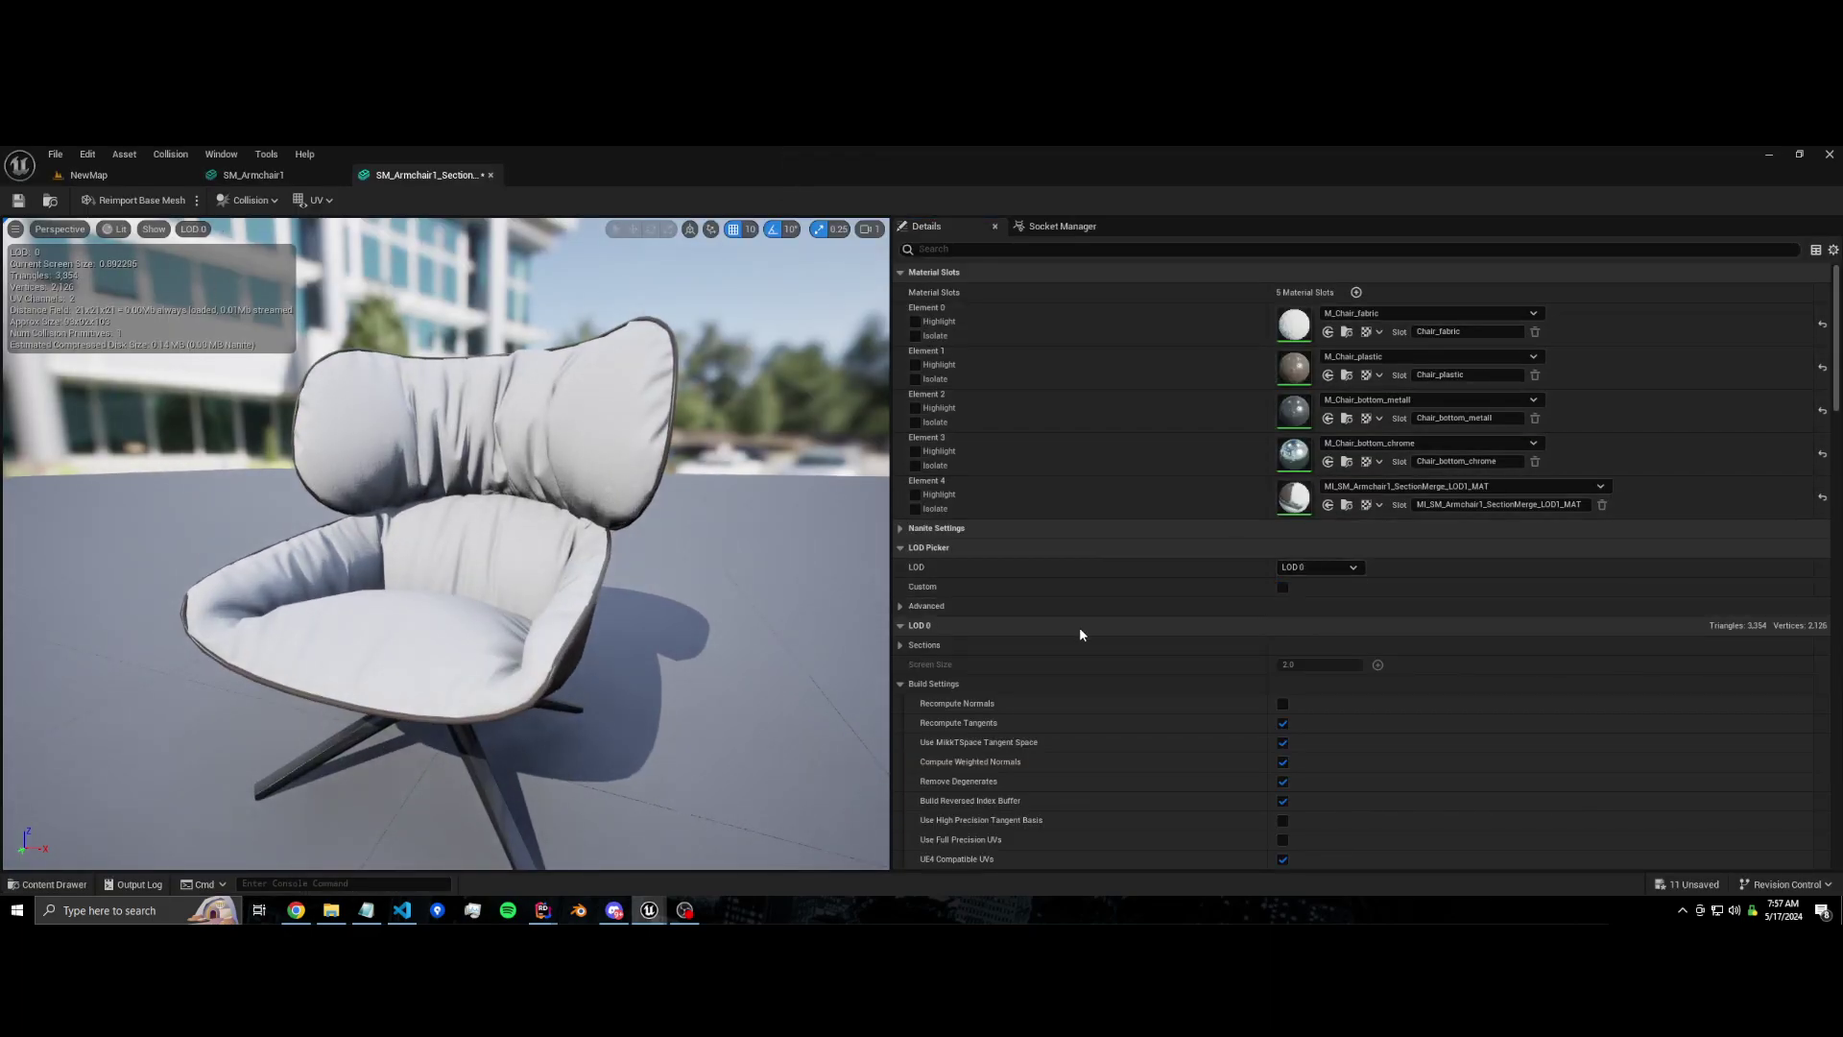
pyautogui.scroll(-3, 1055, 624)
pyautogui.scroll(-6, 997, 622)
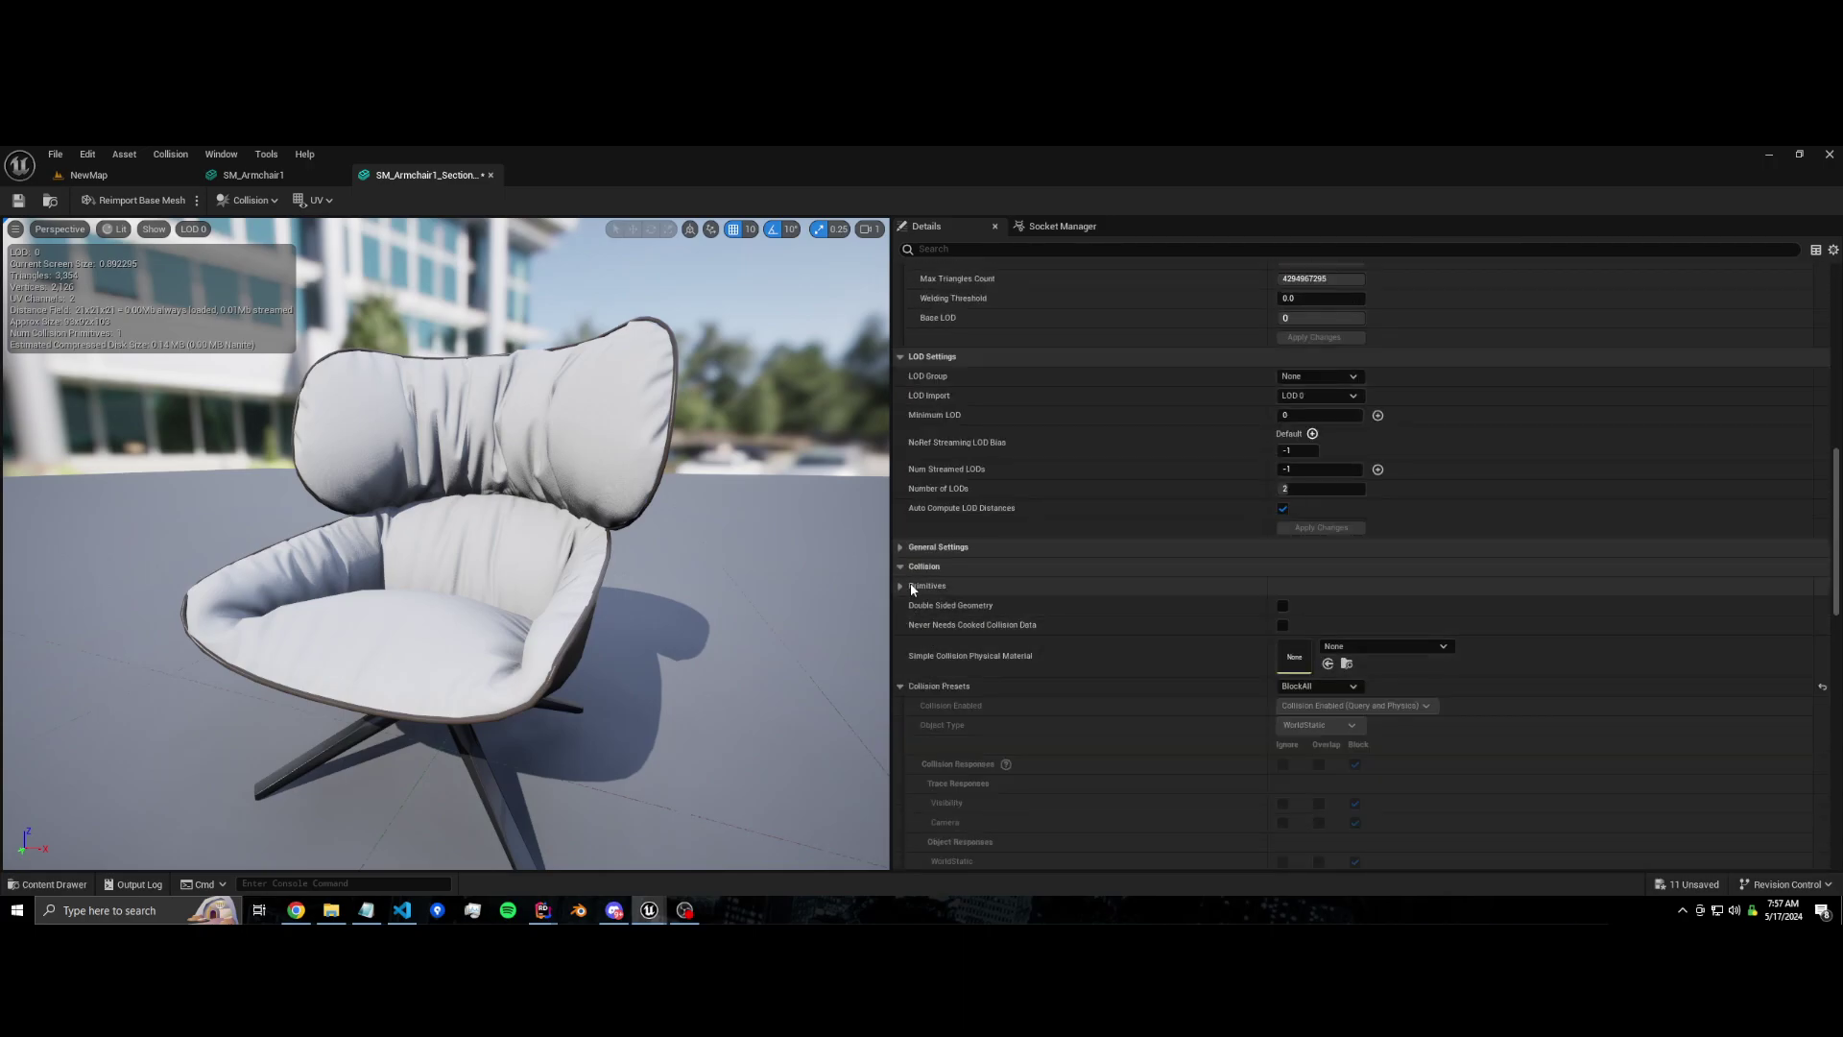
pyautogui.scroll(8, 914, 404)
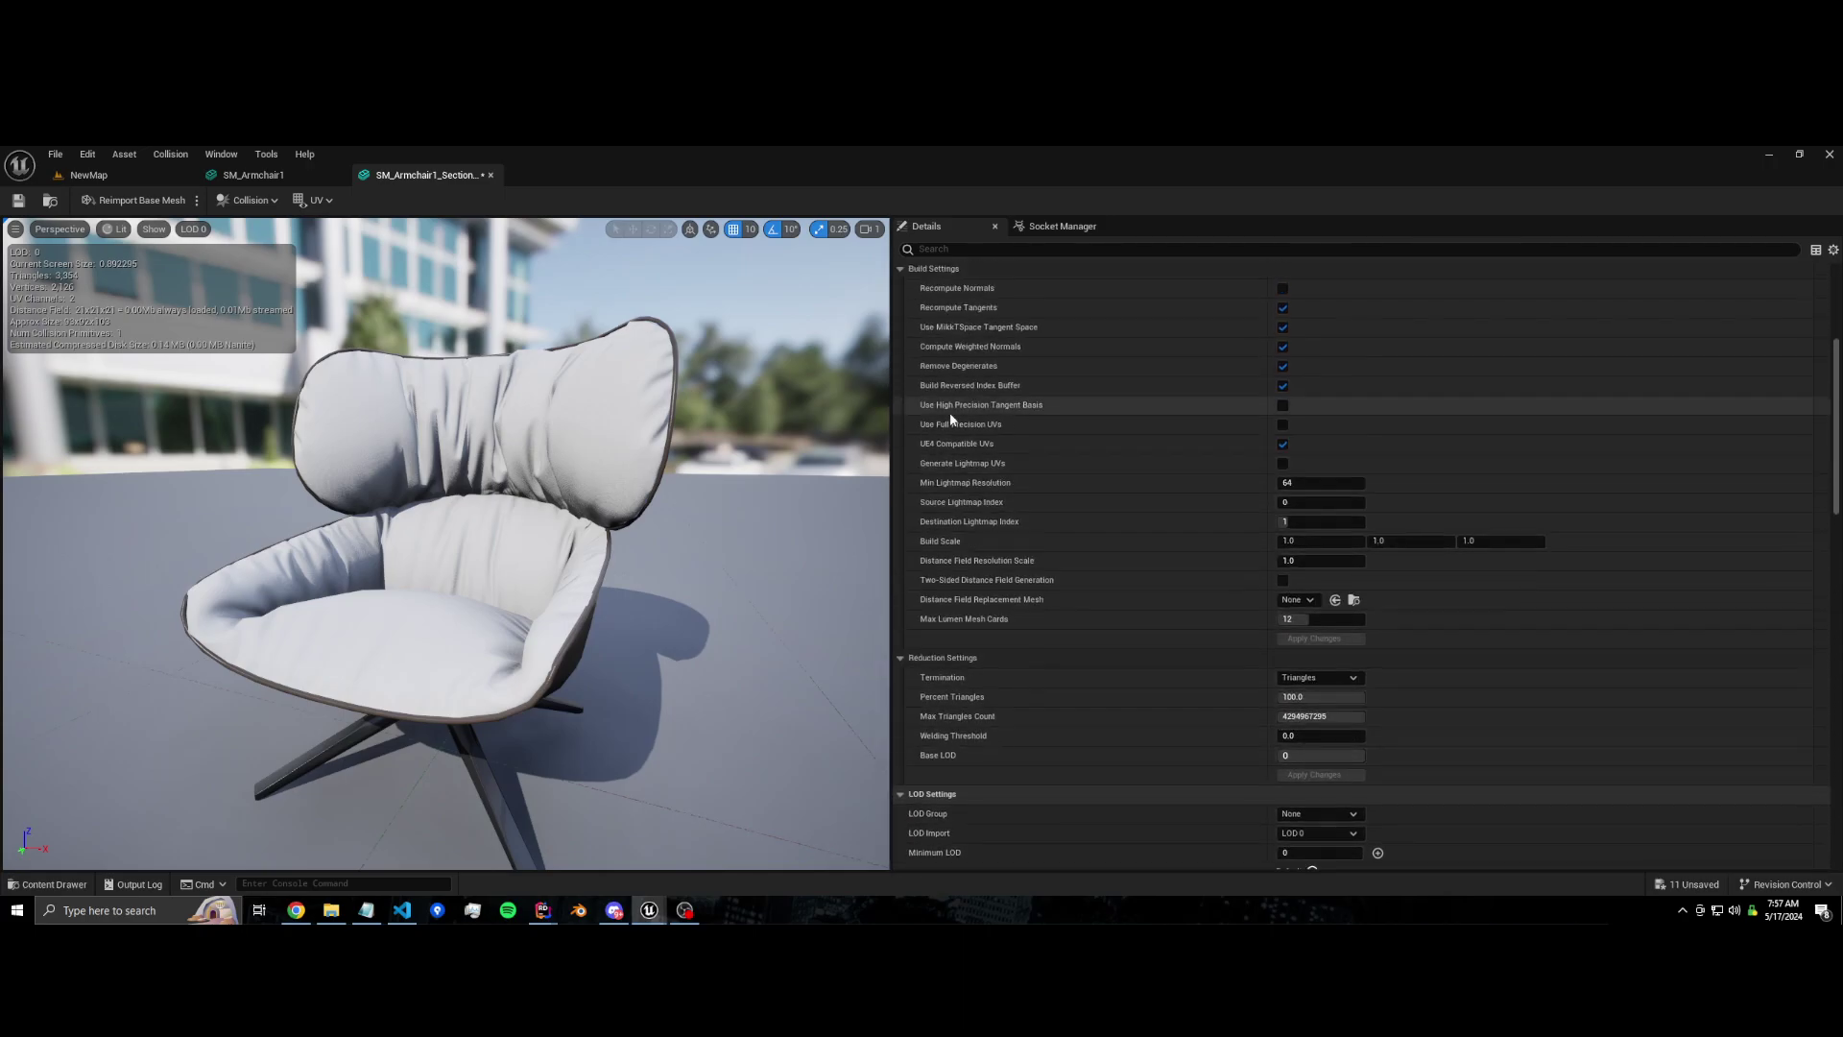
pyautogui.click(900, 370)
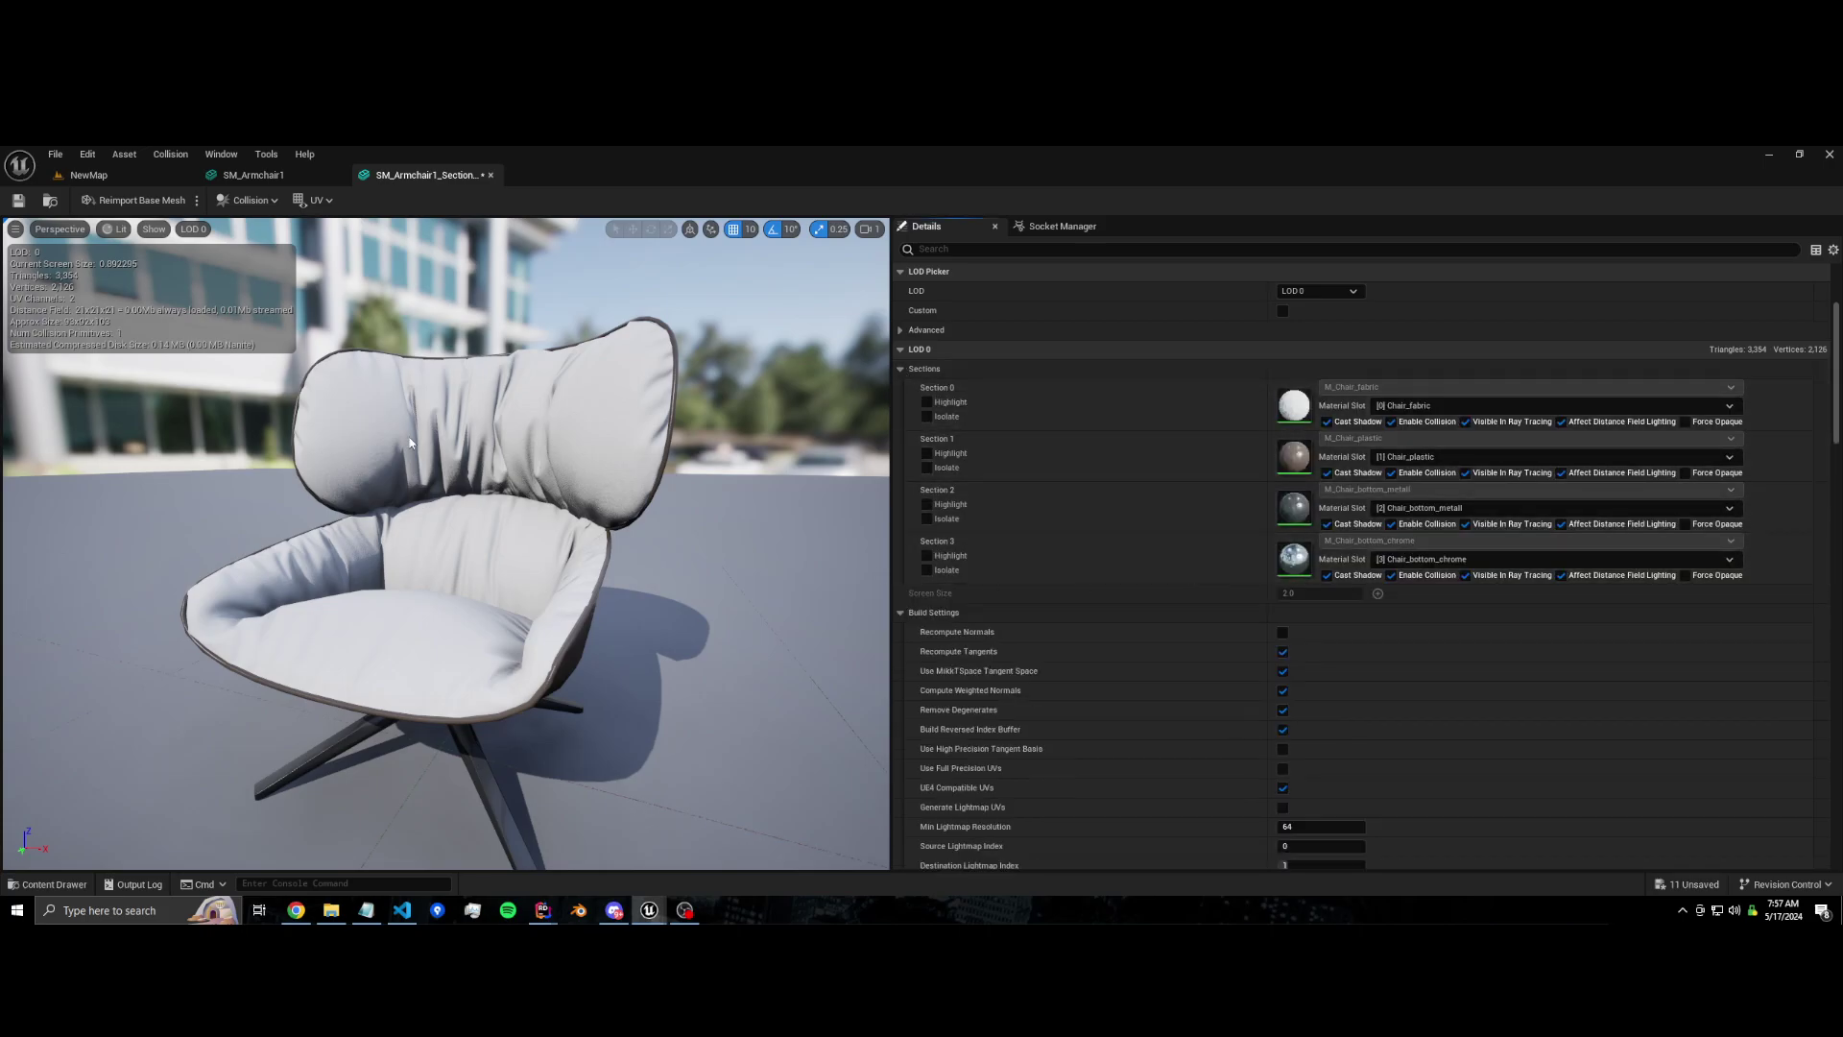
# Step: Preview LOD 1 to confirm its single MI_SM_Armchair1_SectionMerge_LOD1_MAT section, then review available LODs
pyautogui.scroll(5, 575, 537)
pyautogui.scroll(-6, 576, 538)
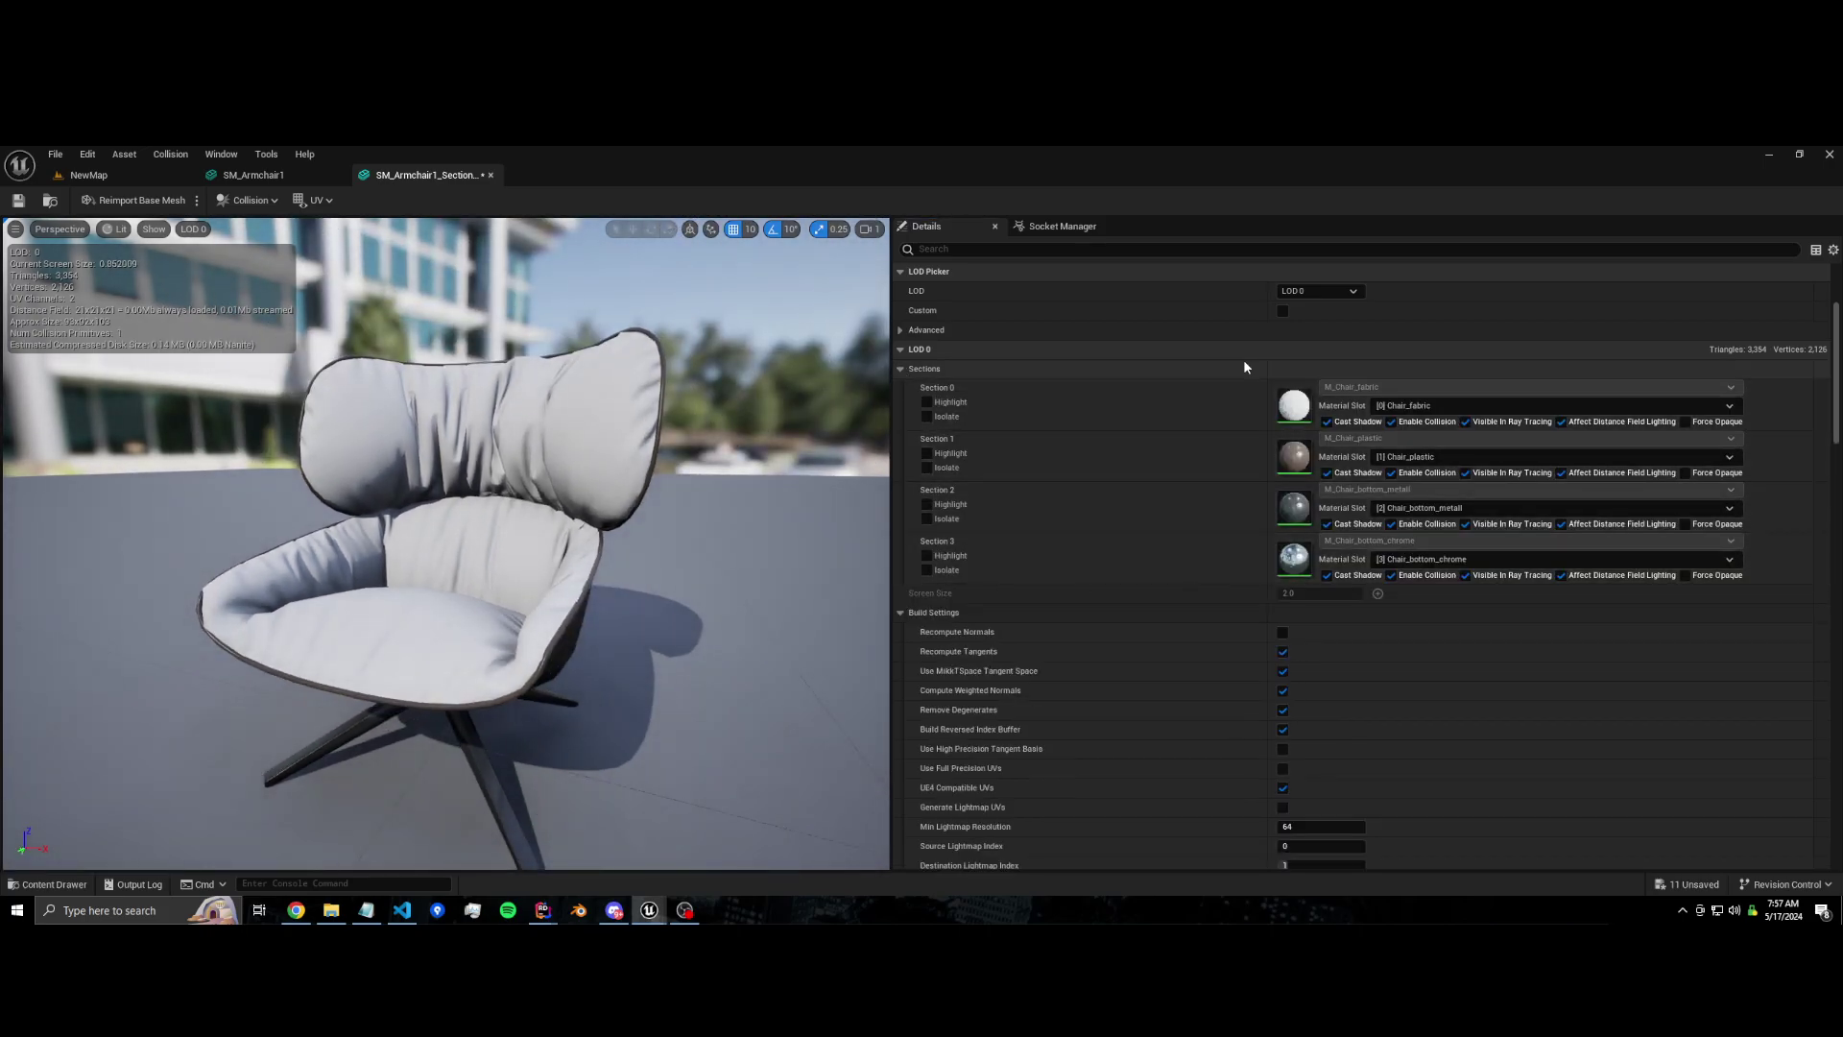
pyautogui.click(1312, 291)
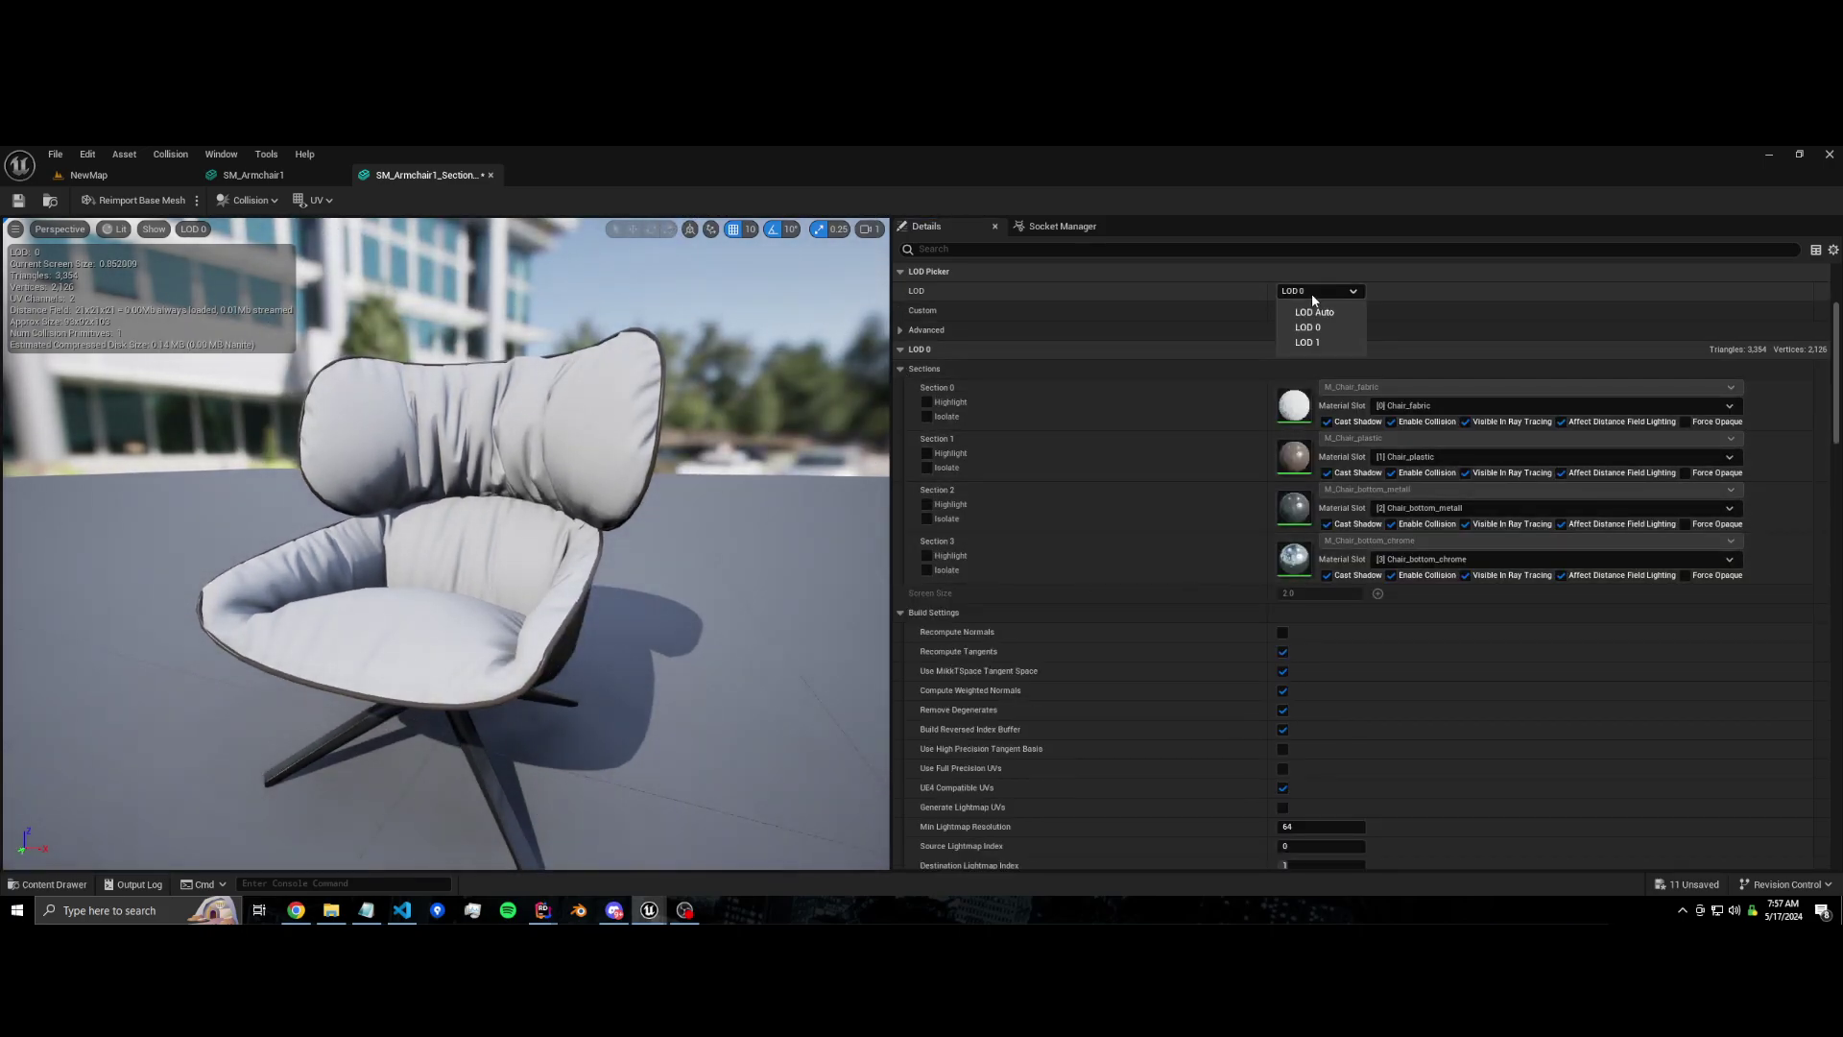
pyautogui.click(1314, 343)
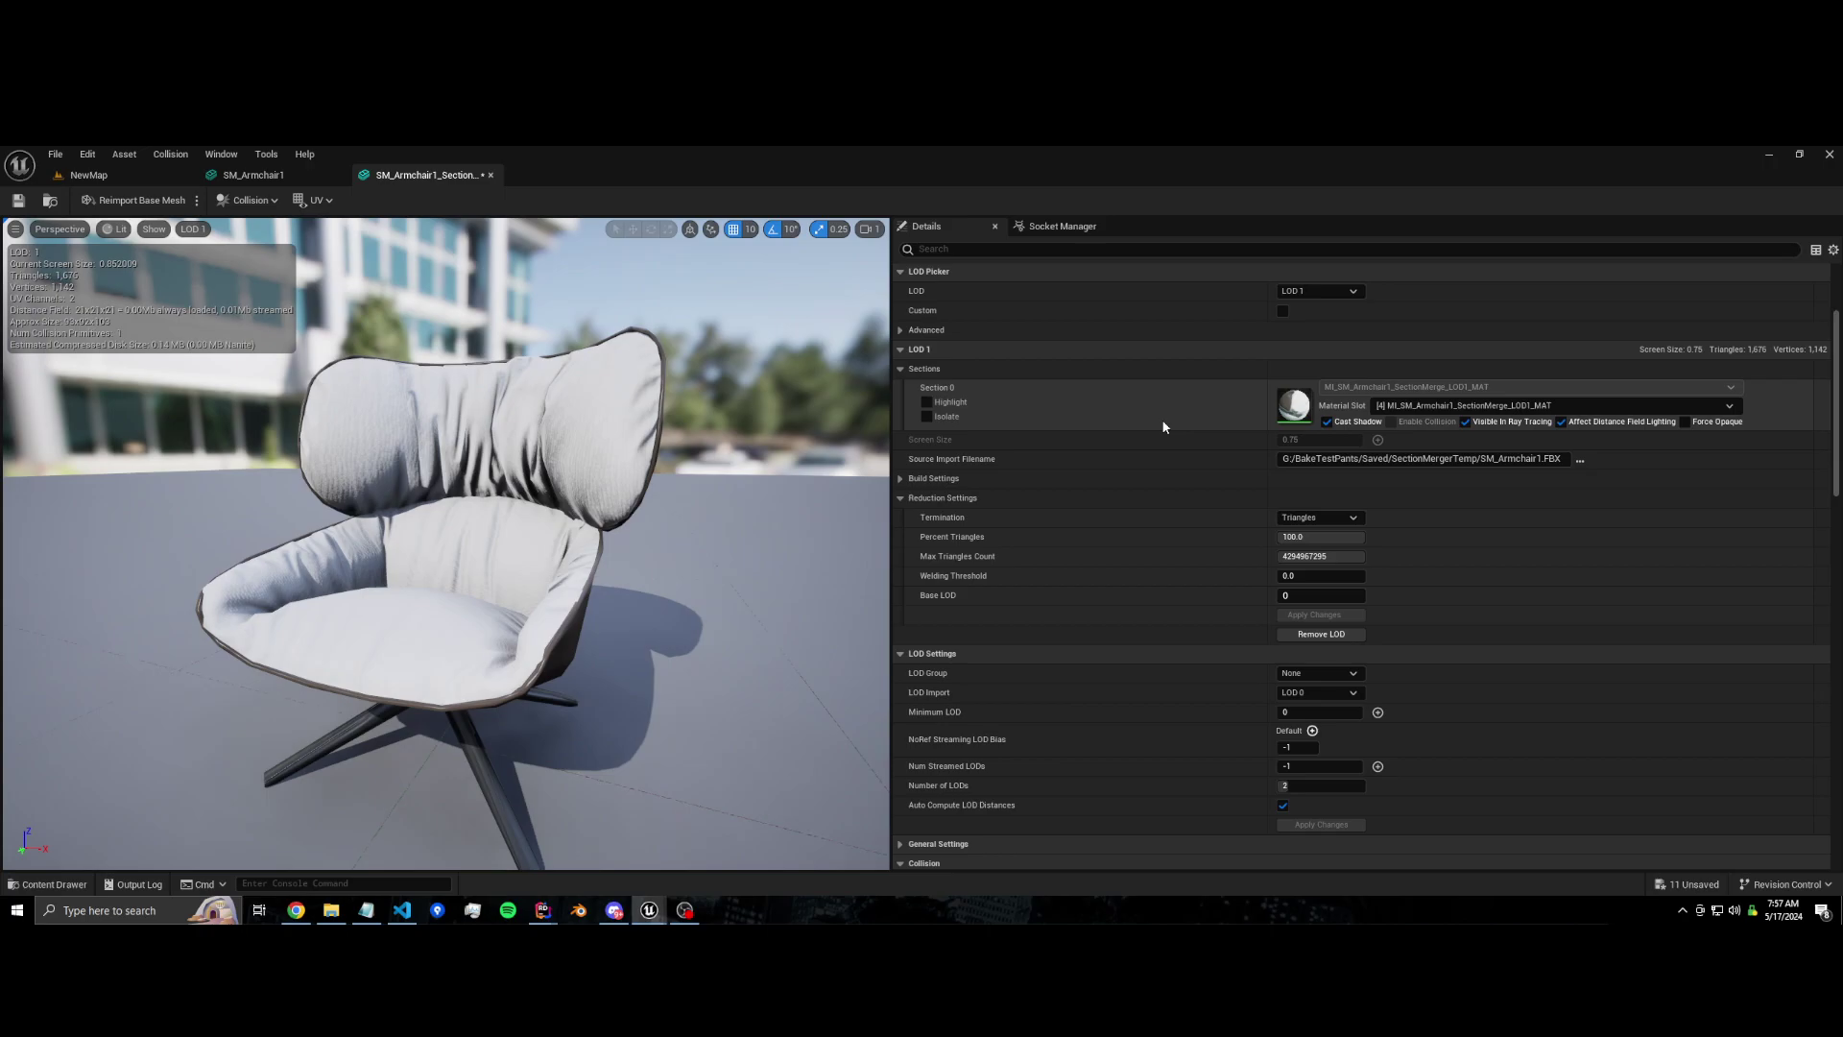
pyautogui.scroll(5, 1161, 426)
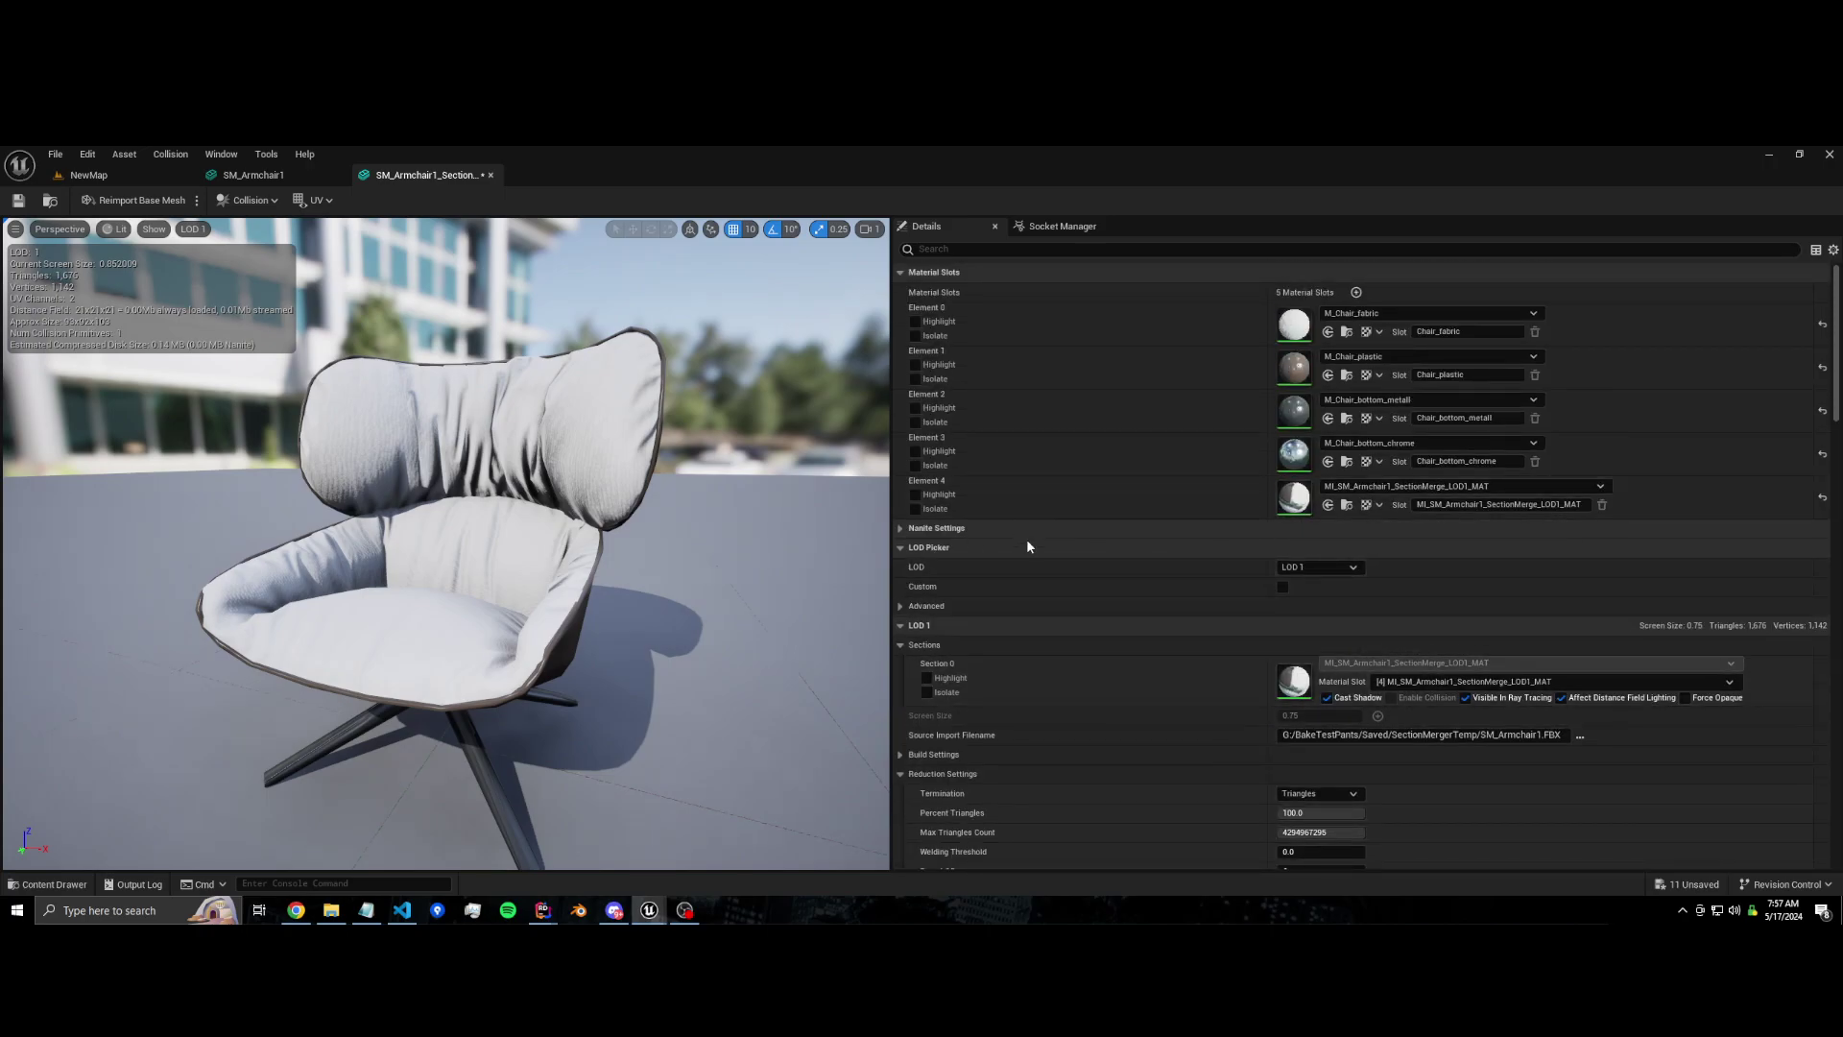
pyautogui.scroll(-4, 497, 504)
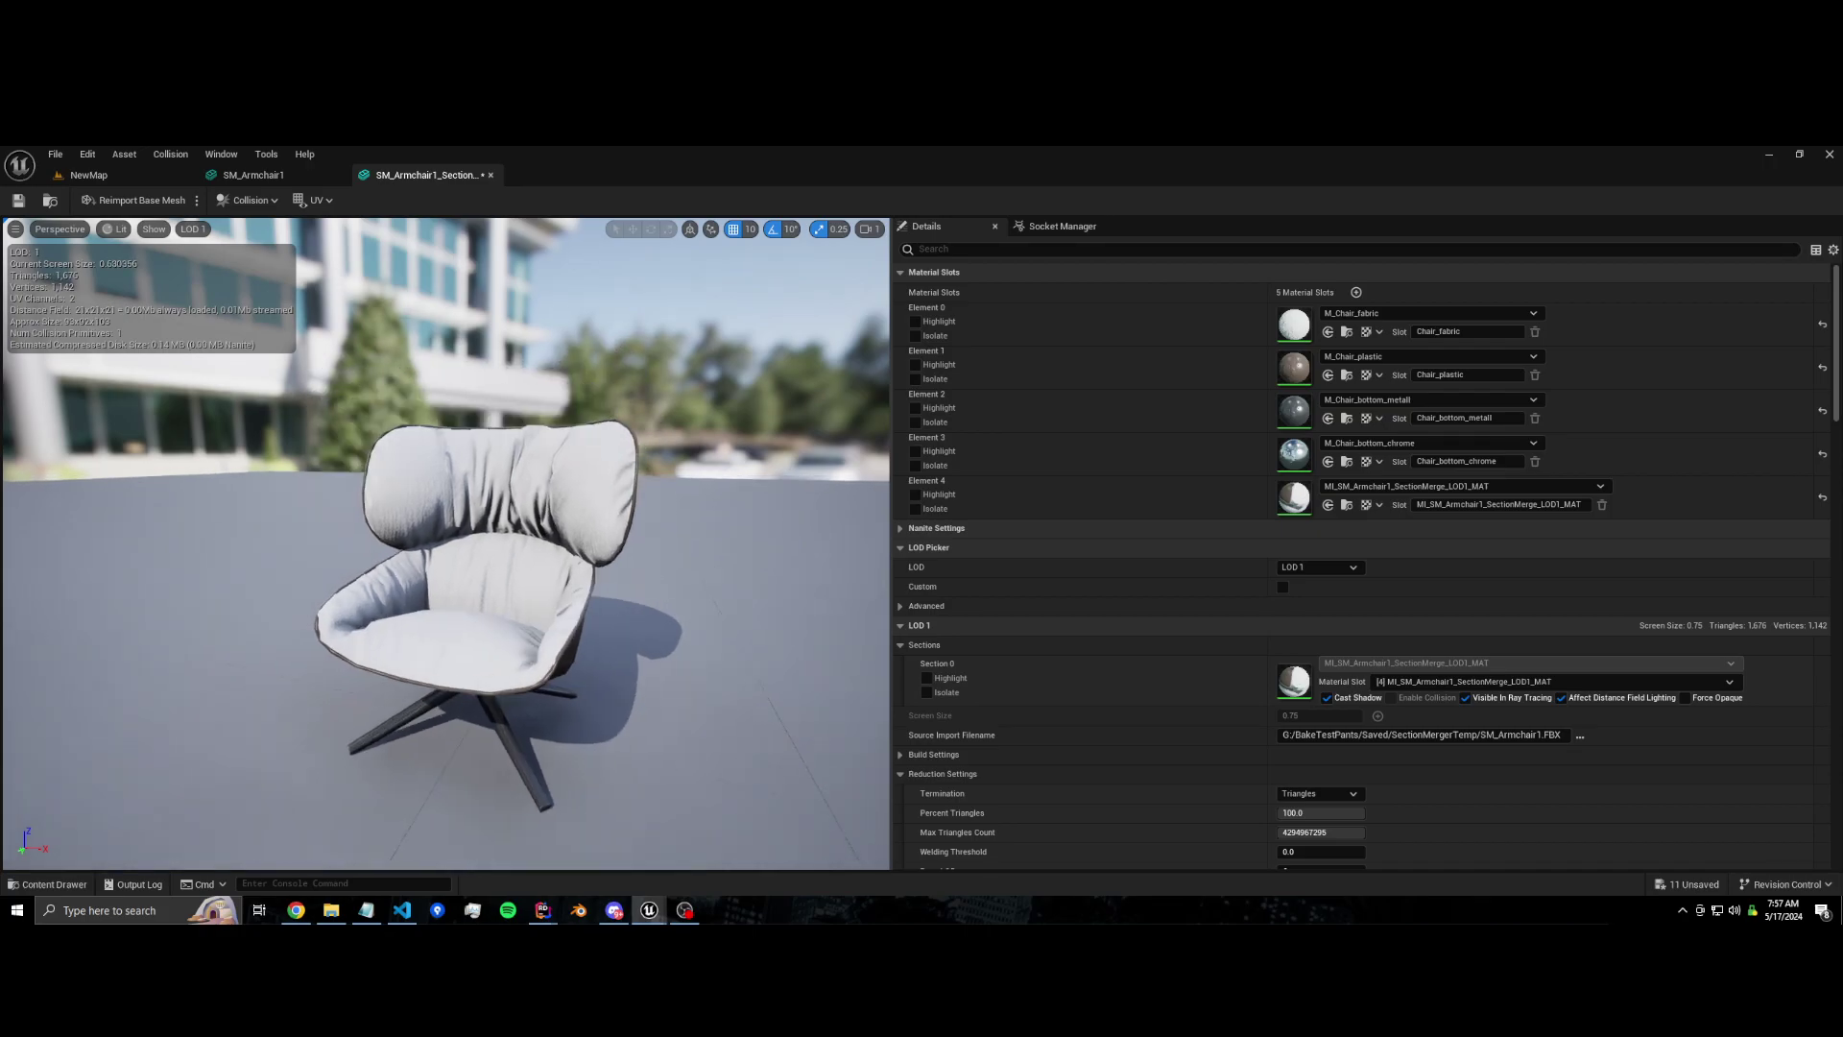
pyautogui.click(1304, 564)
pyautogui.click(1142, 586)
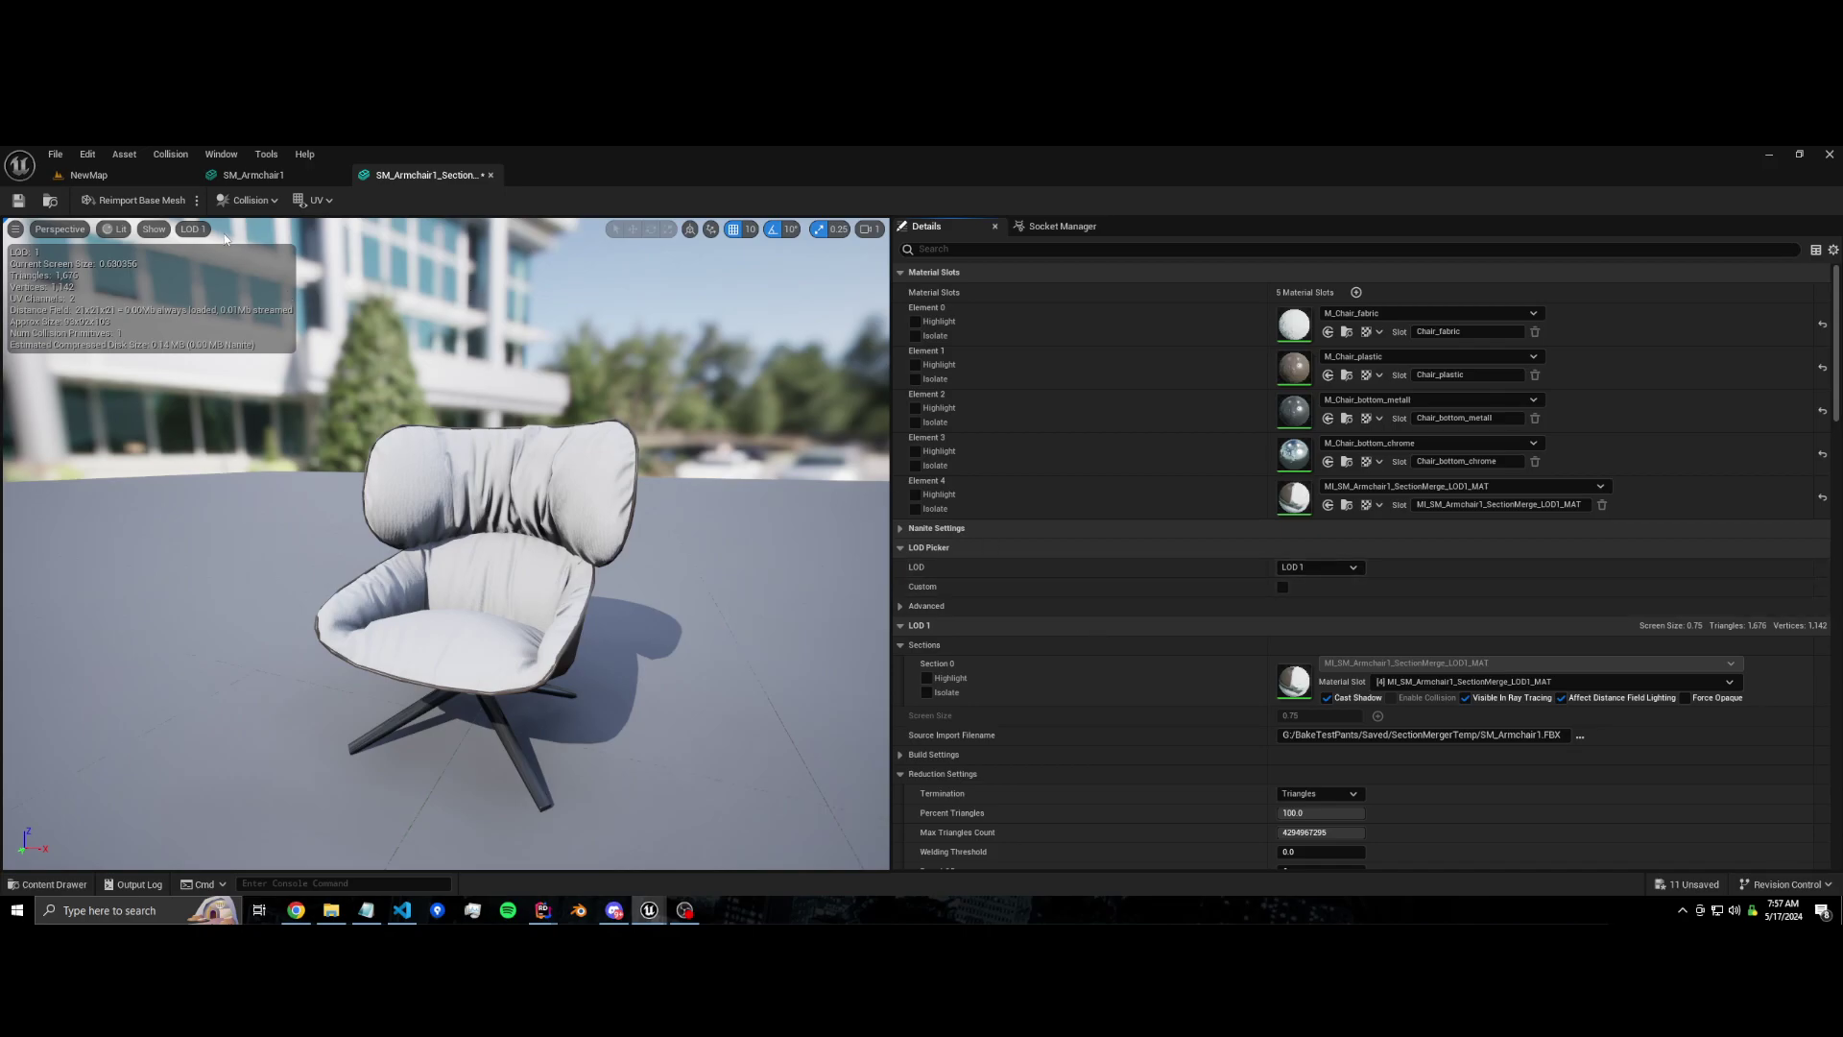
# Step: Save the armchair mesh and collapse the LOD 1 sections group
pyautogui.click(18, 200)
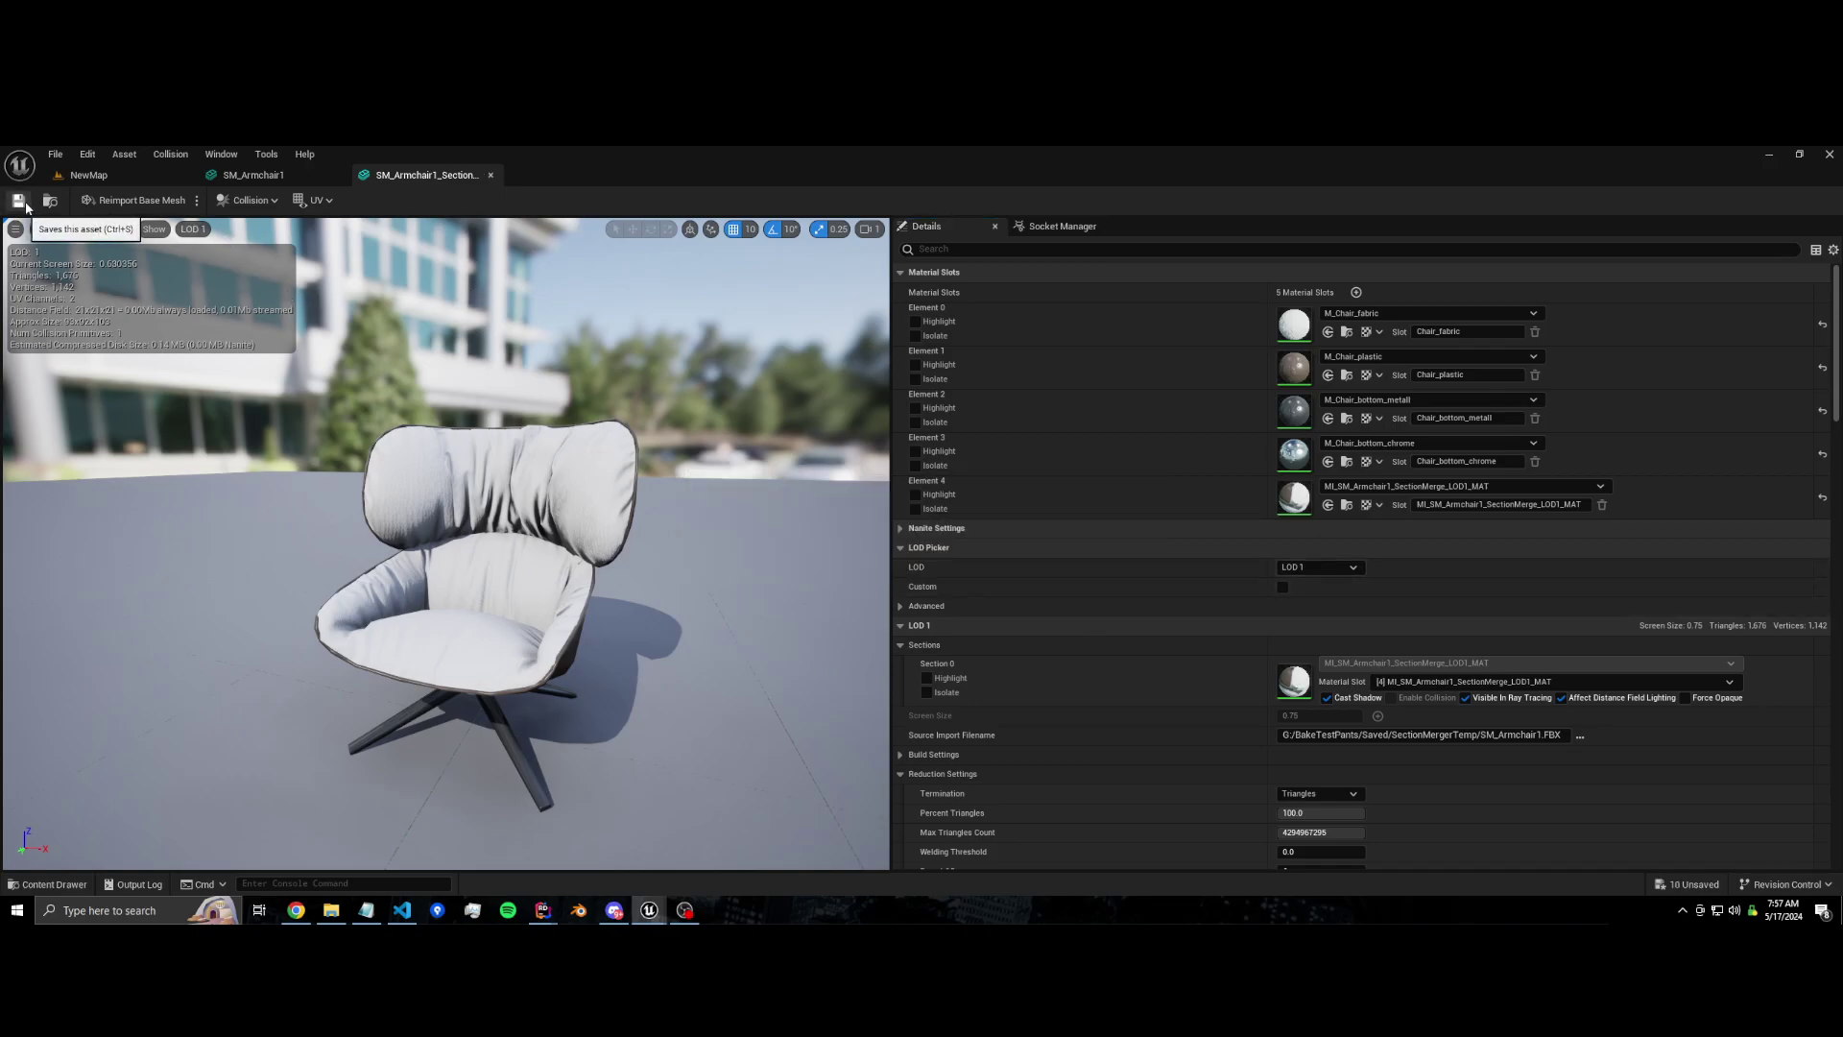
pyautogui.scroll(-3, 1000, 550)
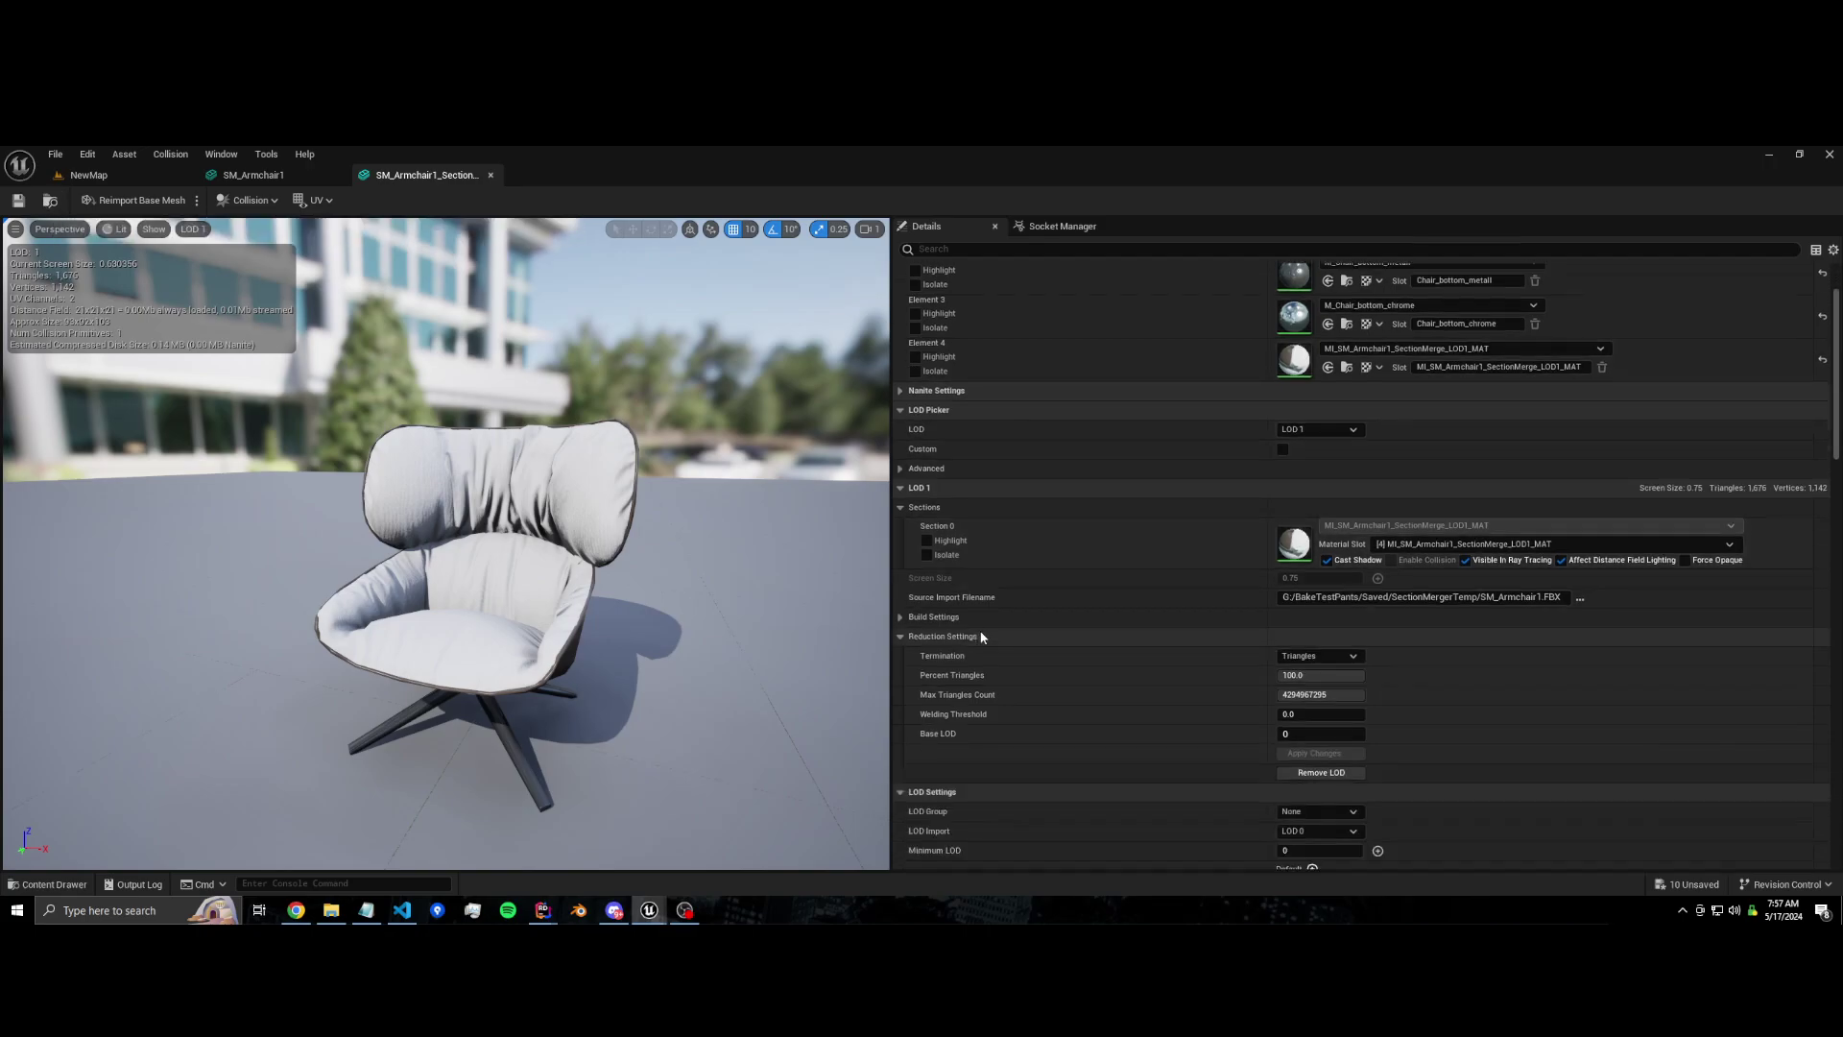
pyautogui.click(902, 509)
pyautogui.scroll(-4, 979, 658)
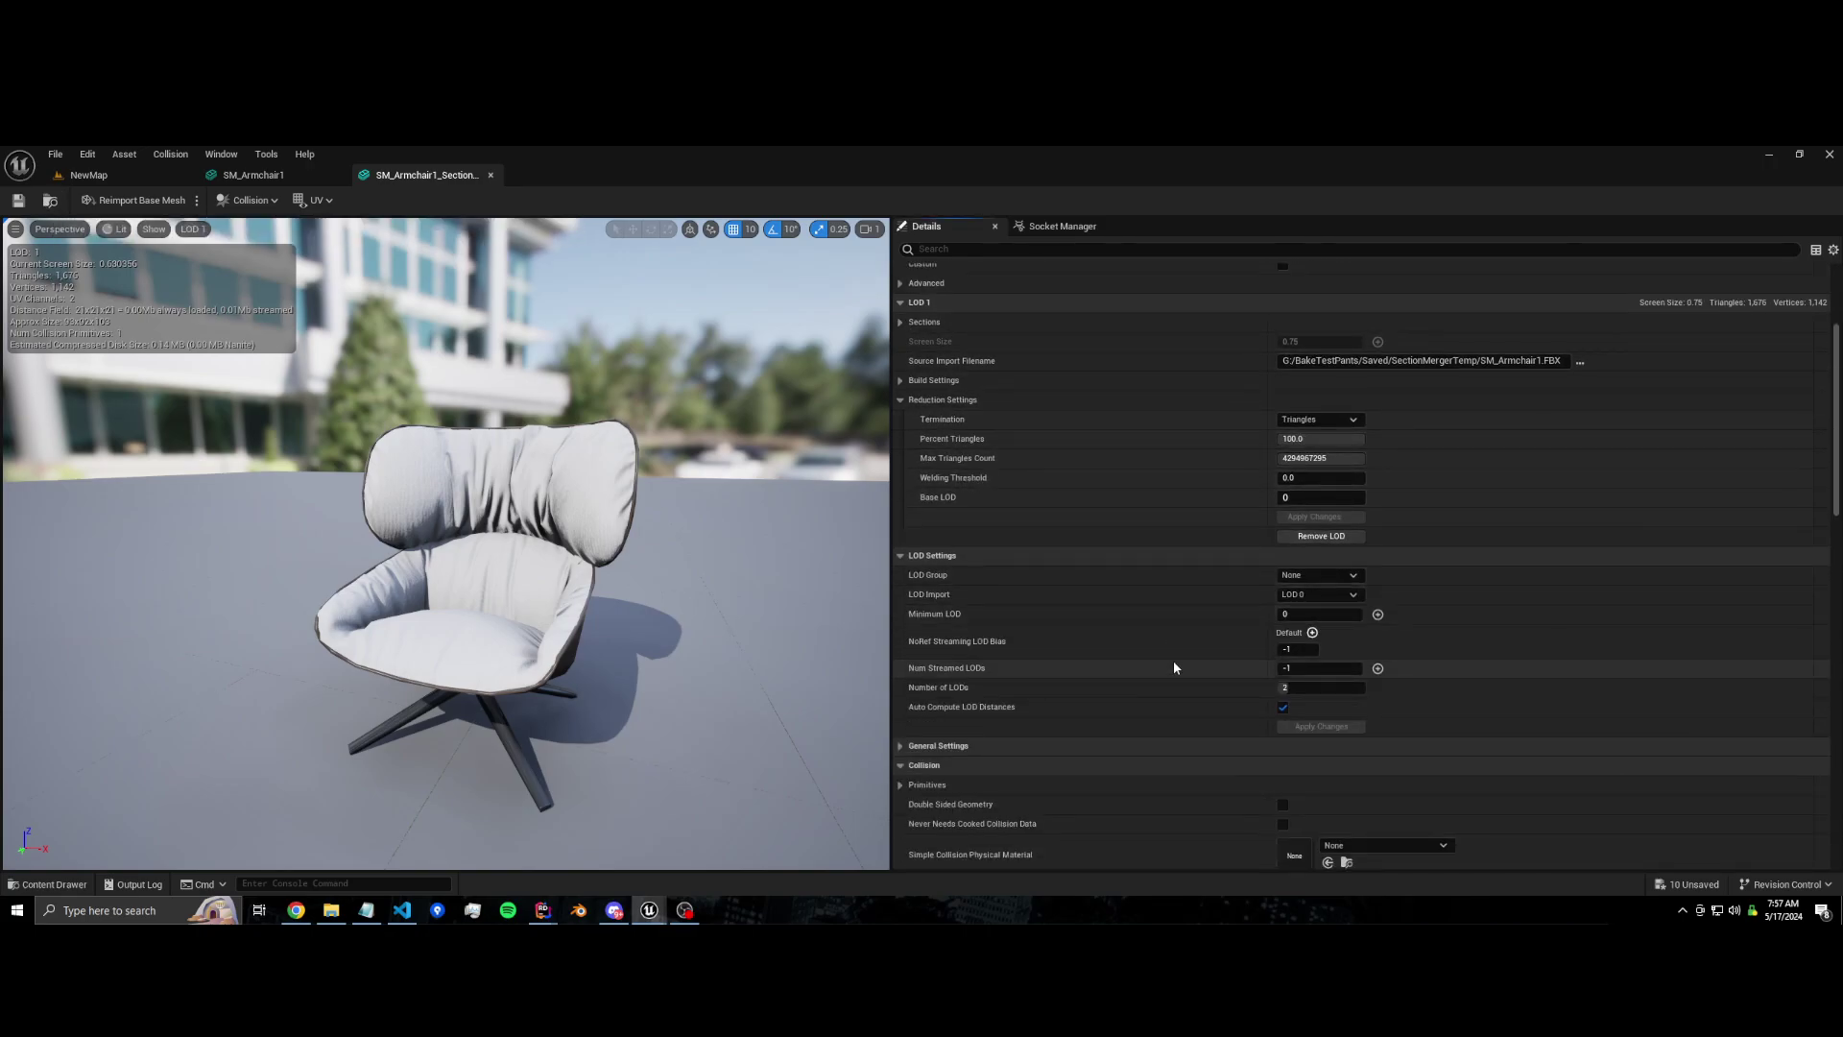
# Step: Set Base LOD to 1 using a 'base' property search, then clear the filter
pyautogui.click(971, 251)
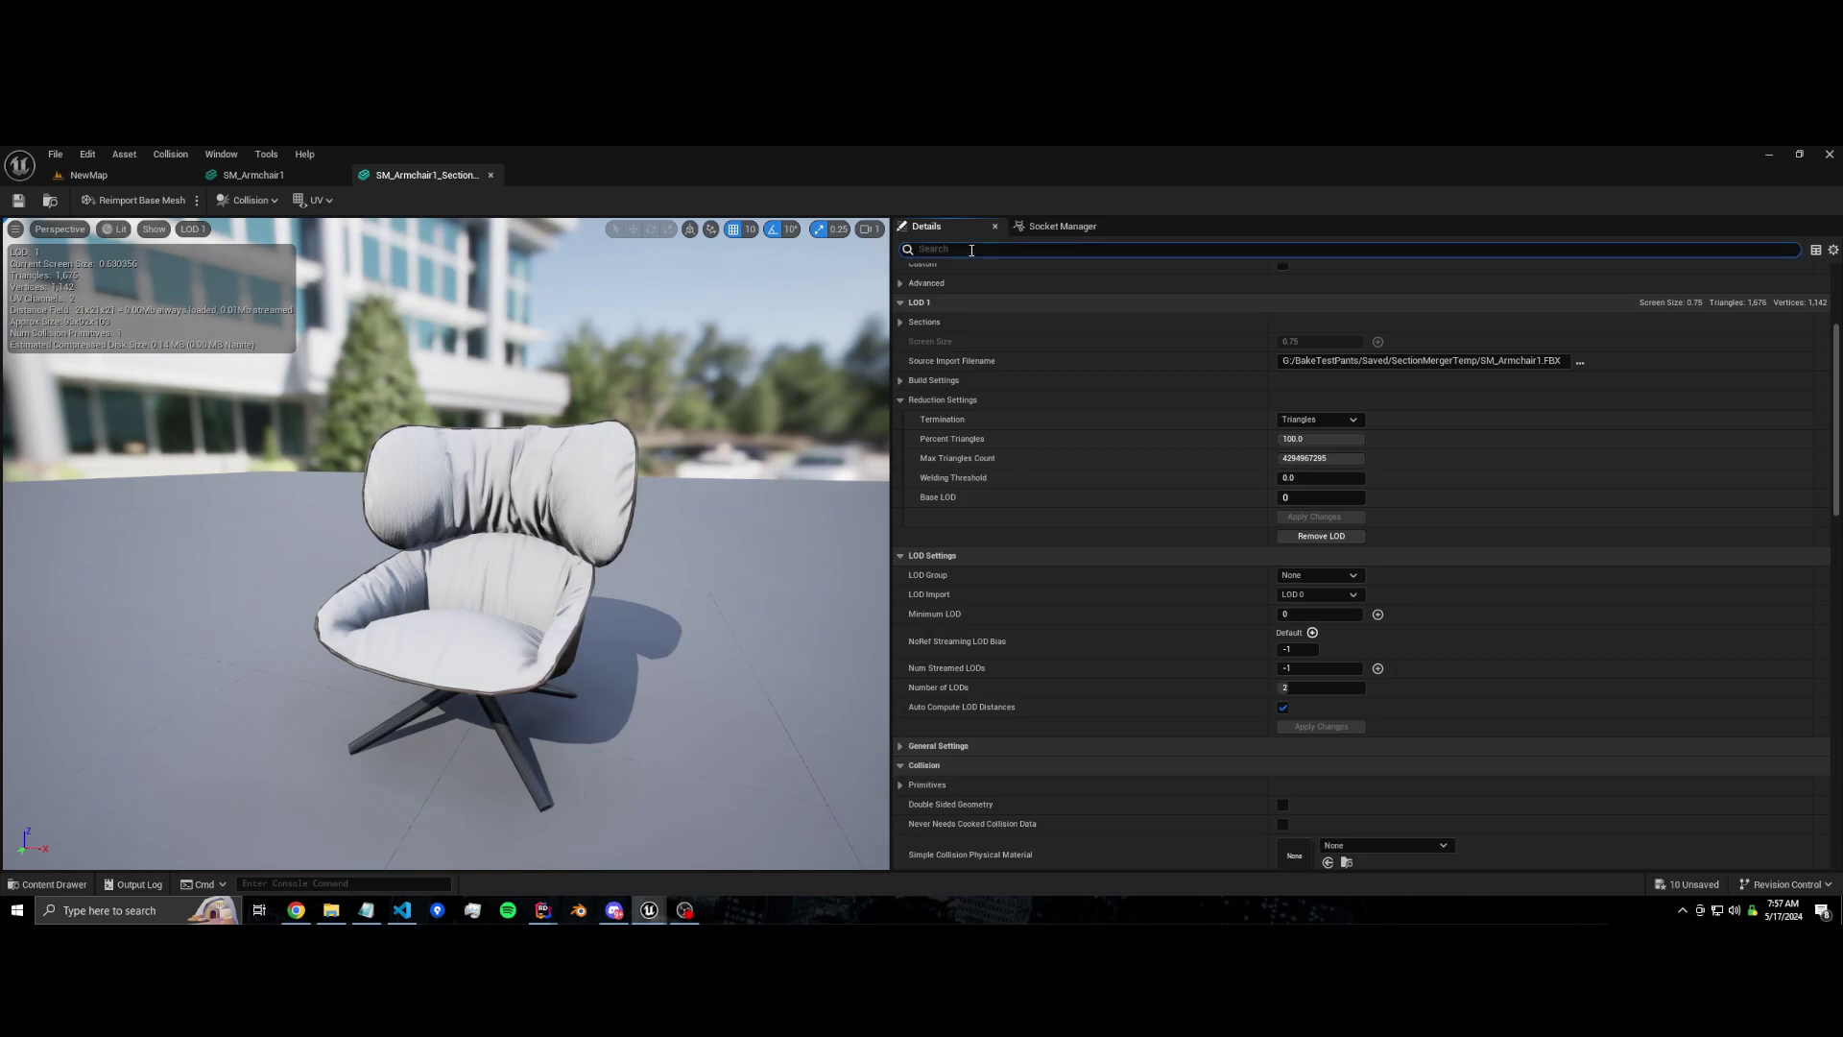
pyautogui.write('base')
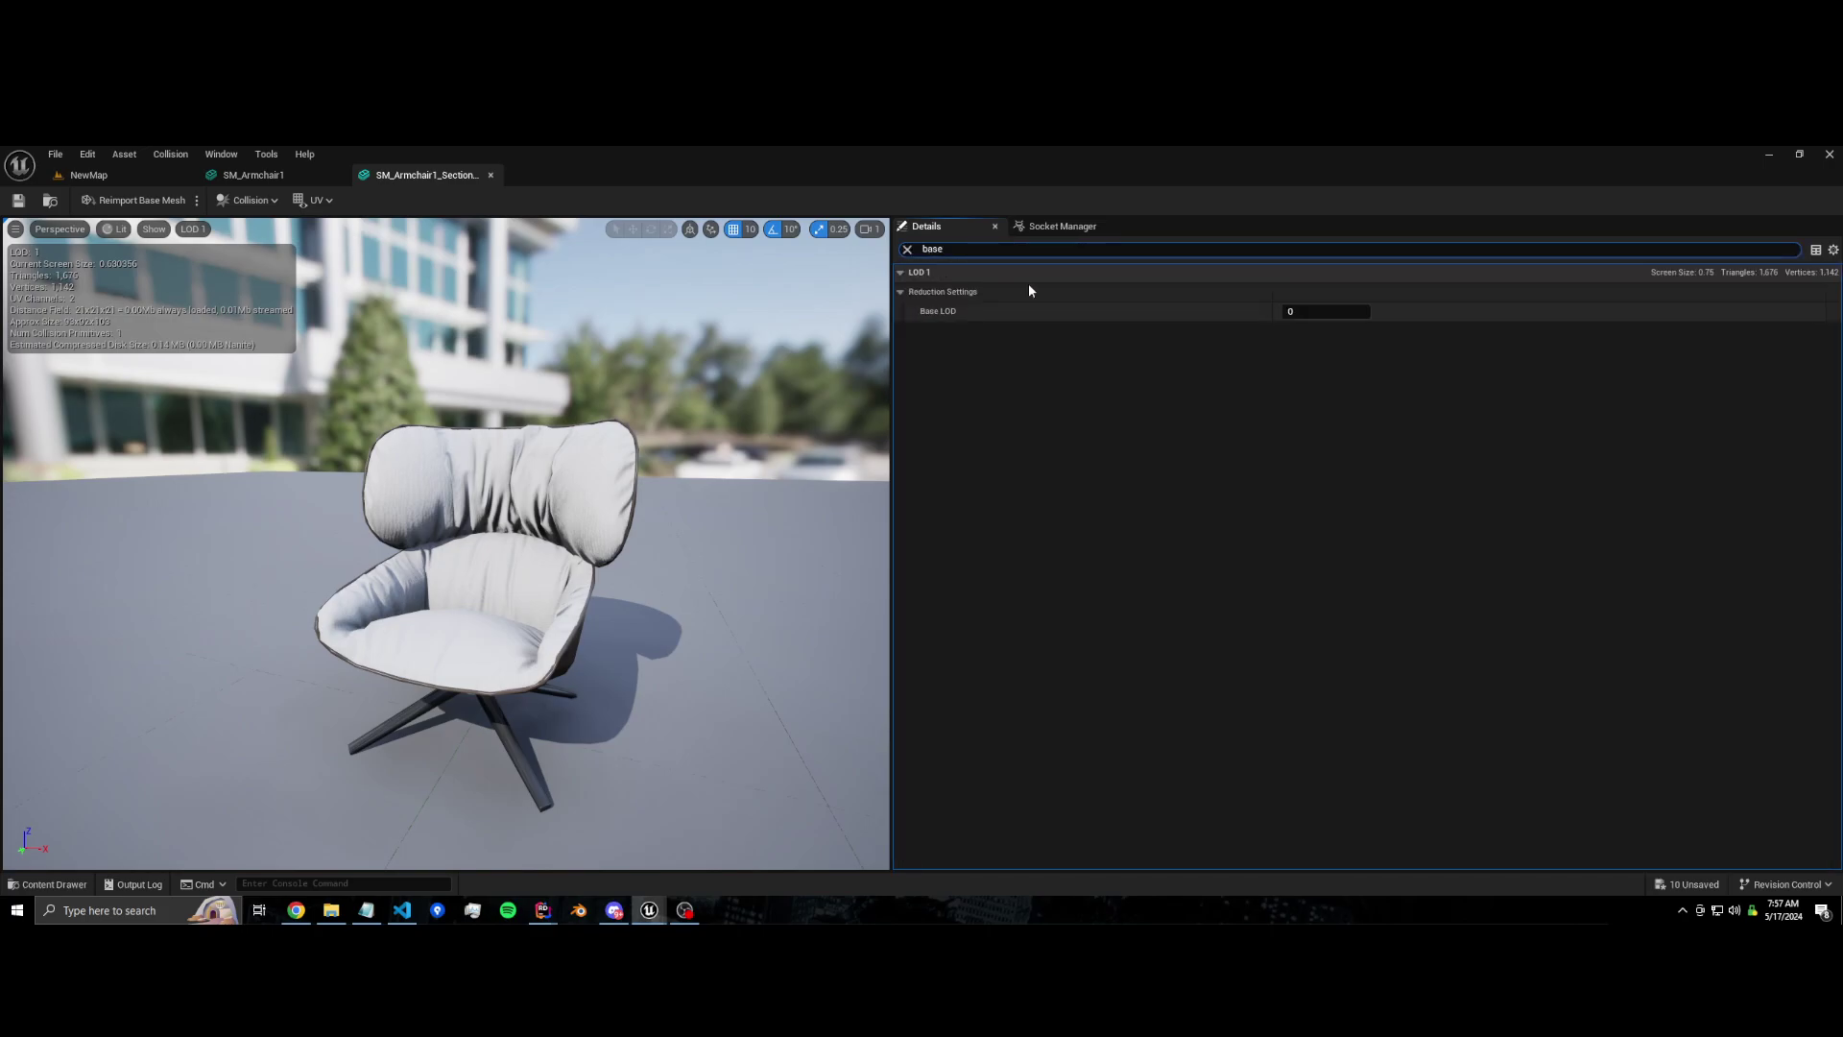
pyautogui.click(1324, 311)
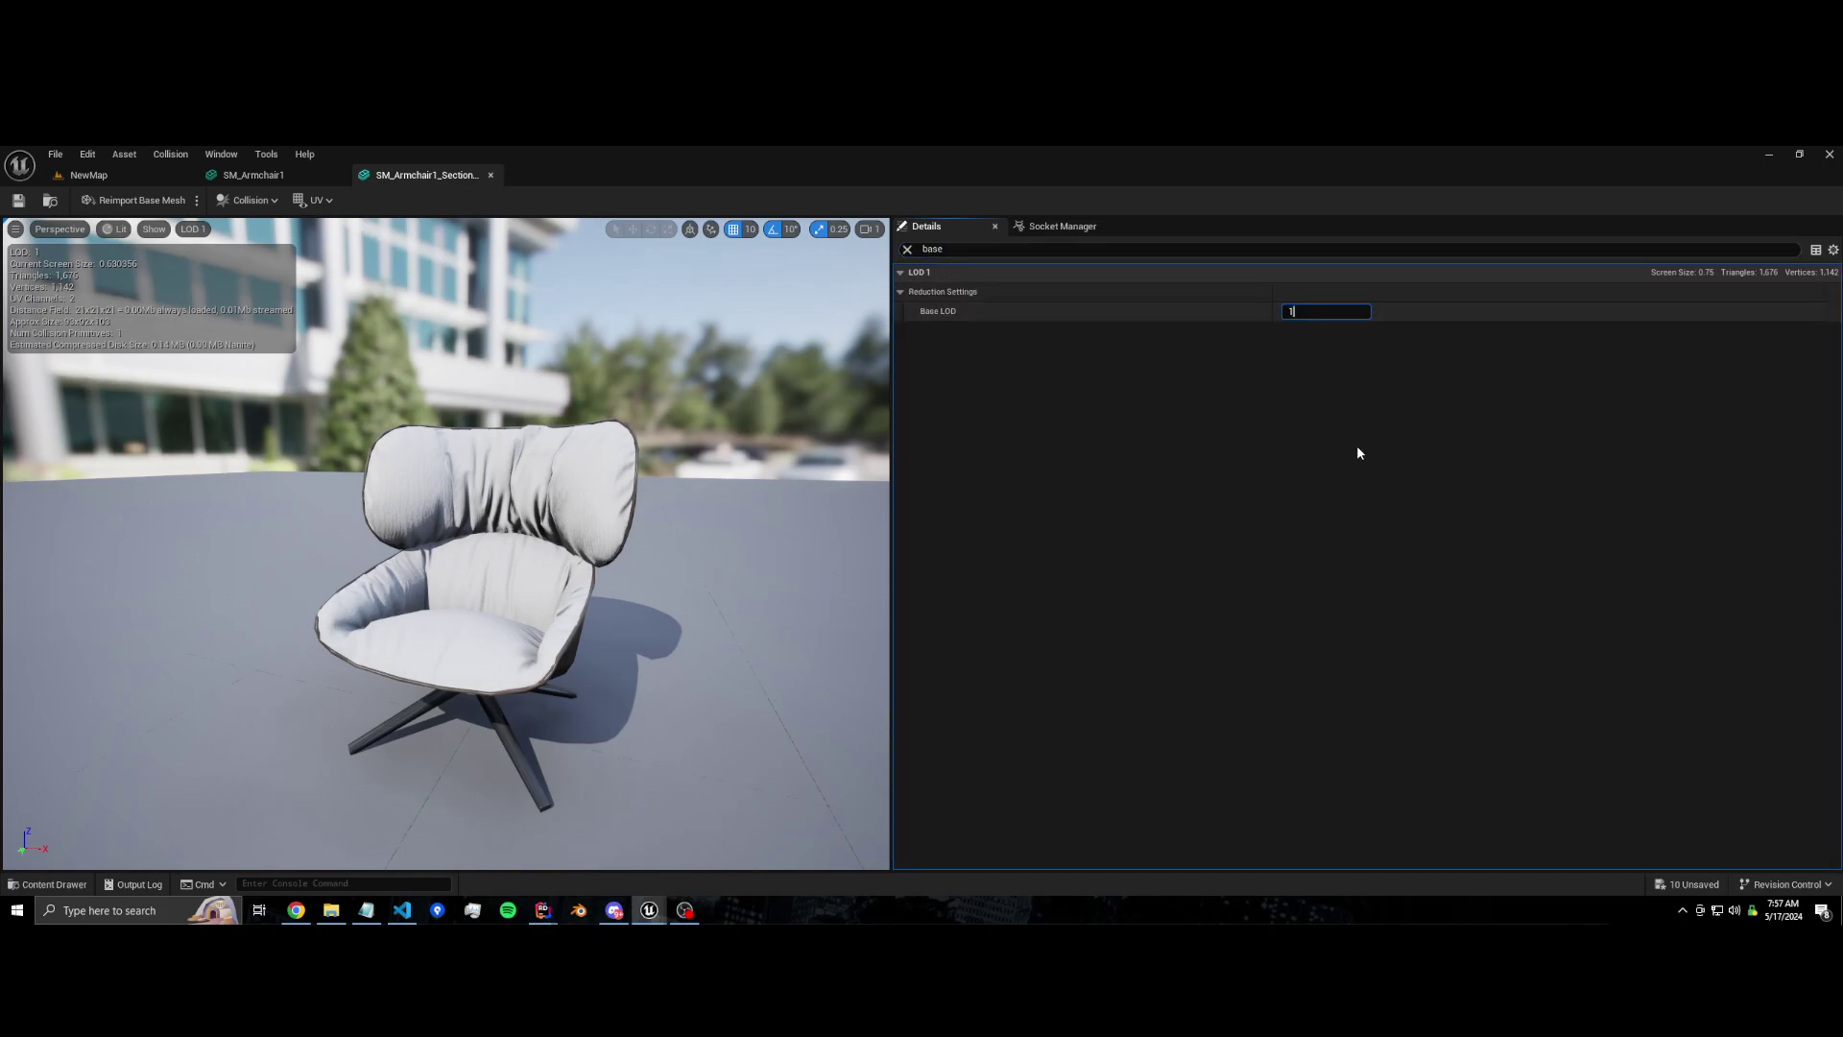
pyautogui.write('1')
pyautogui.press('Return')
pyautogui.click(907, 248)
# Step: Set Number of LODs to 5 using a 'lods' property search, then clear the filter
pyautogui.scroll(-4, 1140, 505)
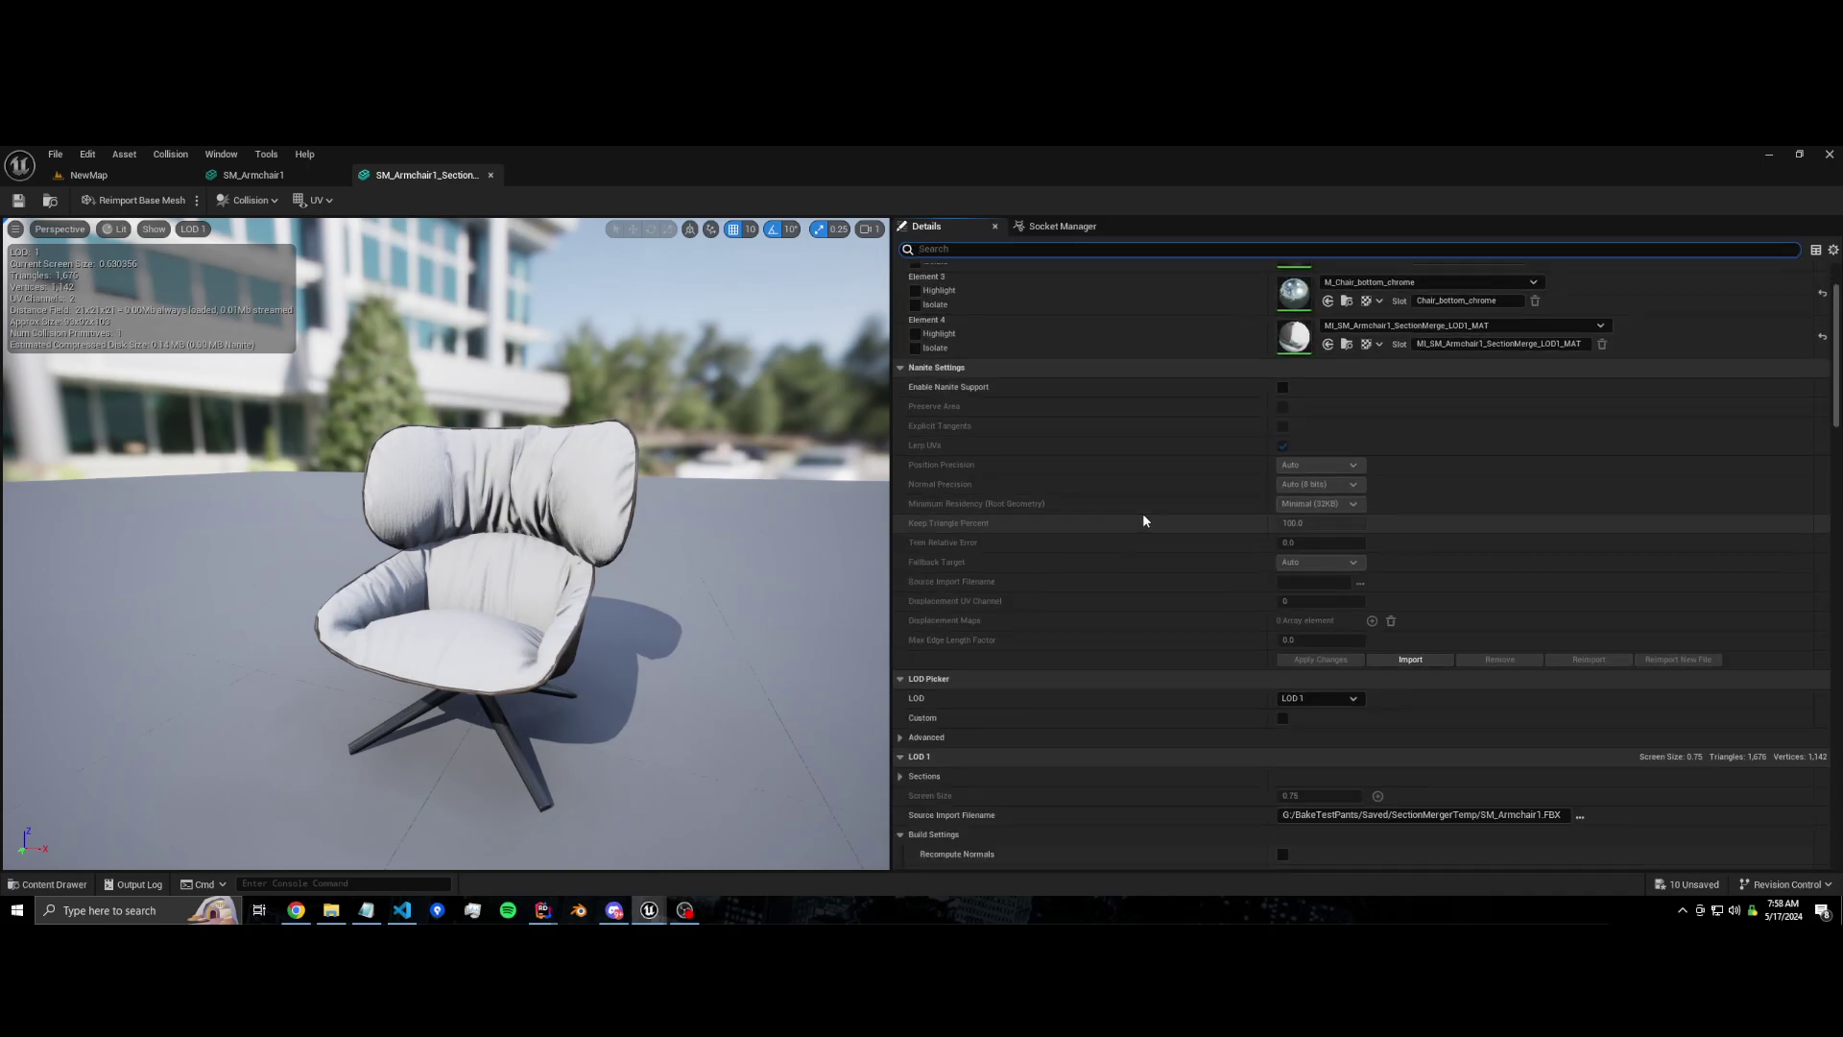
pyautogui.scroll(-5, 1143, 519)
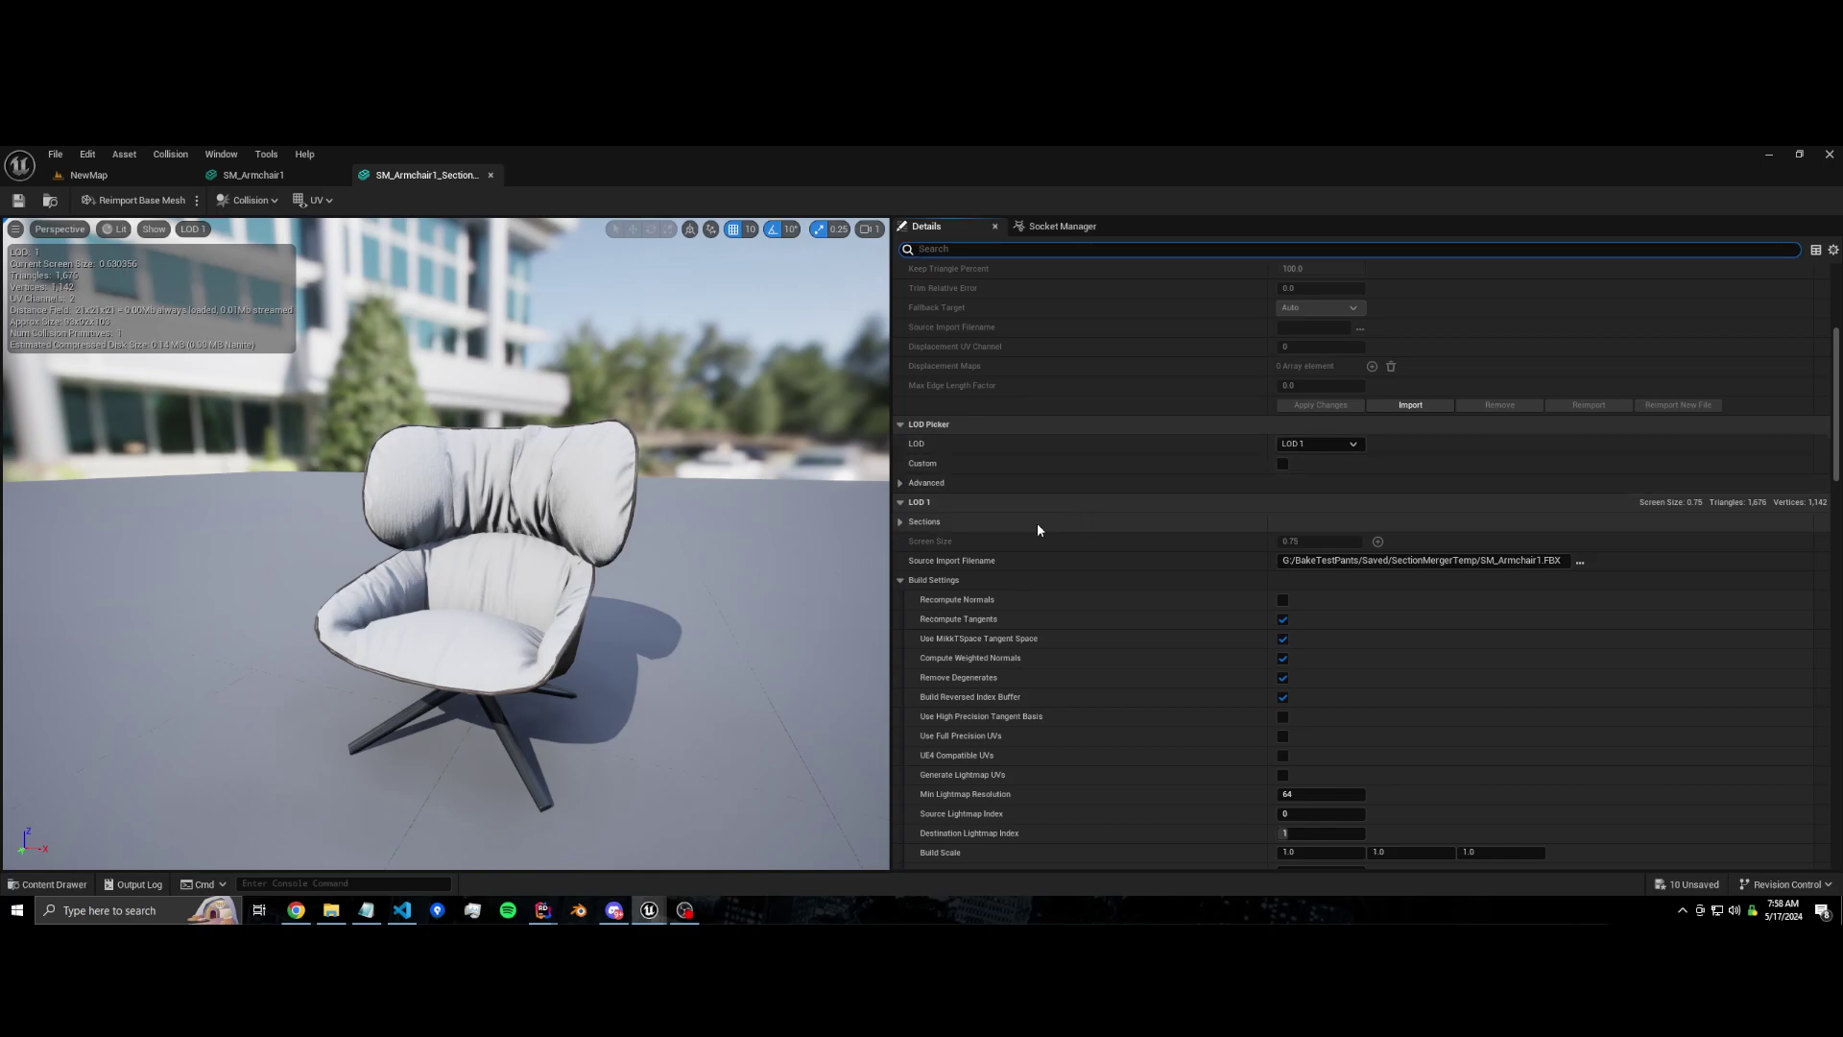
pyautogui.scroll(7, 1104, 535)
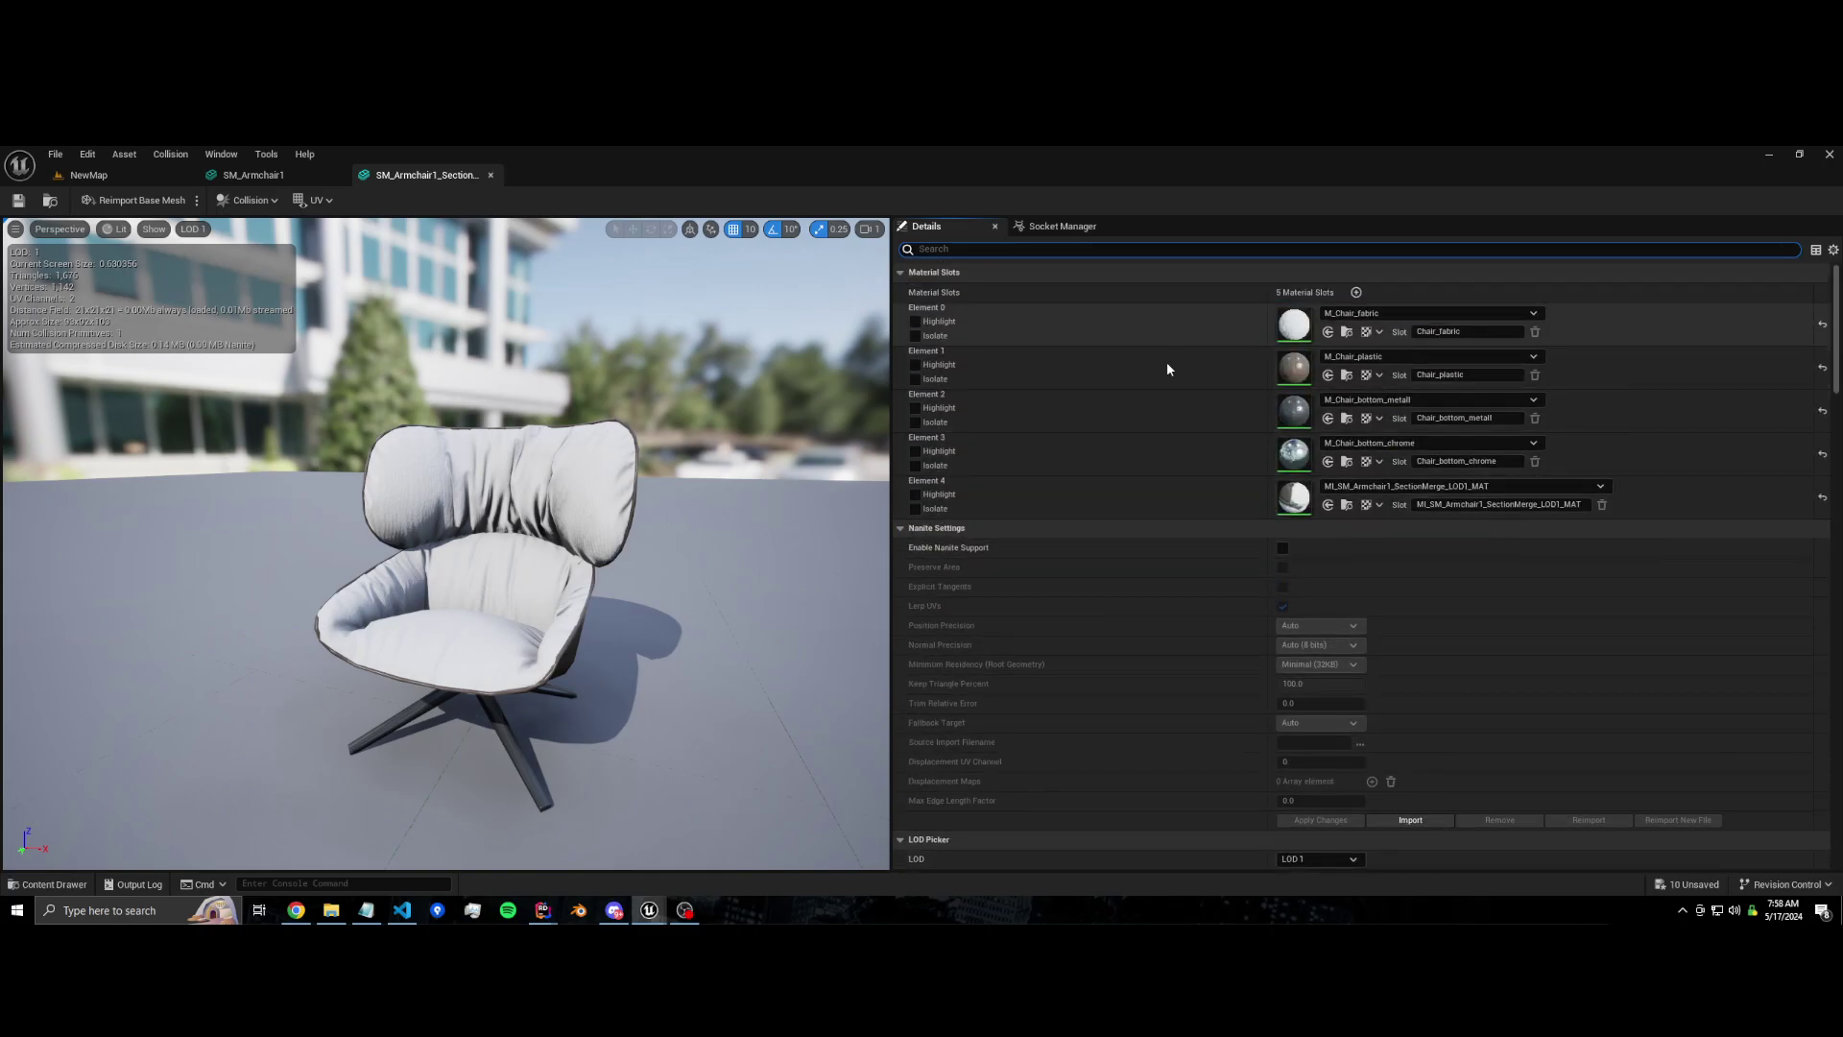
pyautogui.scroll(-4, 1046, 576)
pyautogui.scroll(-10, 1194, 613)
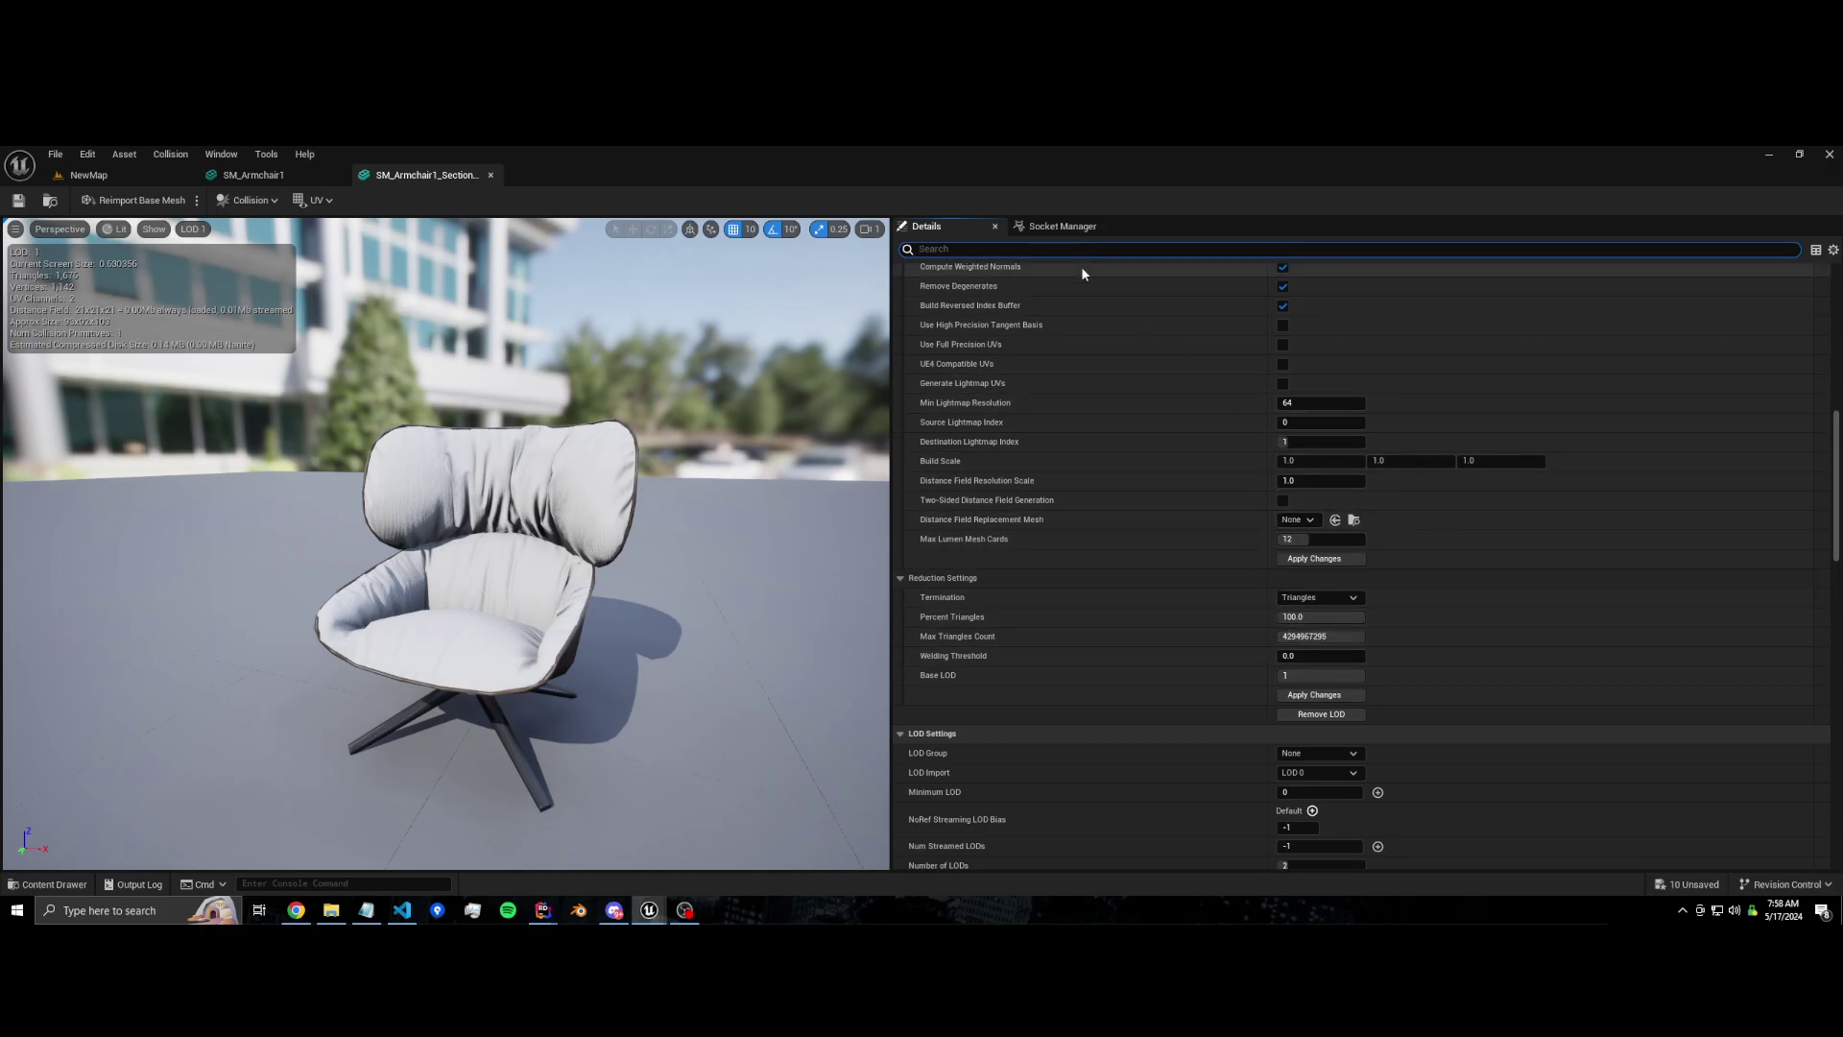
pyautogui.write('lods')
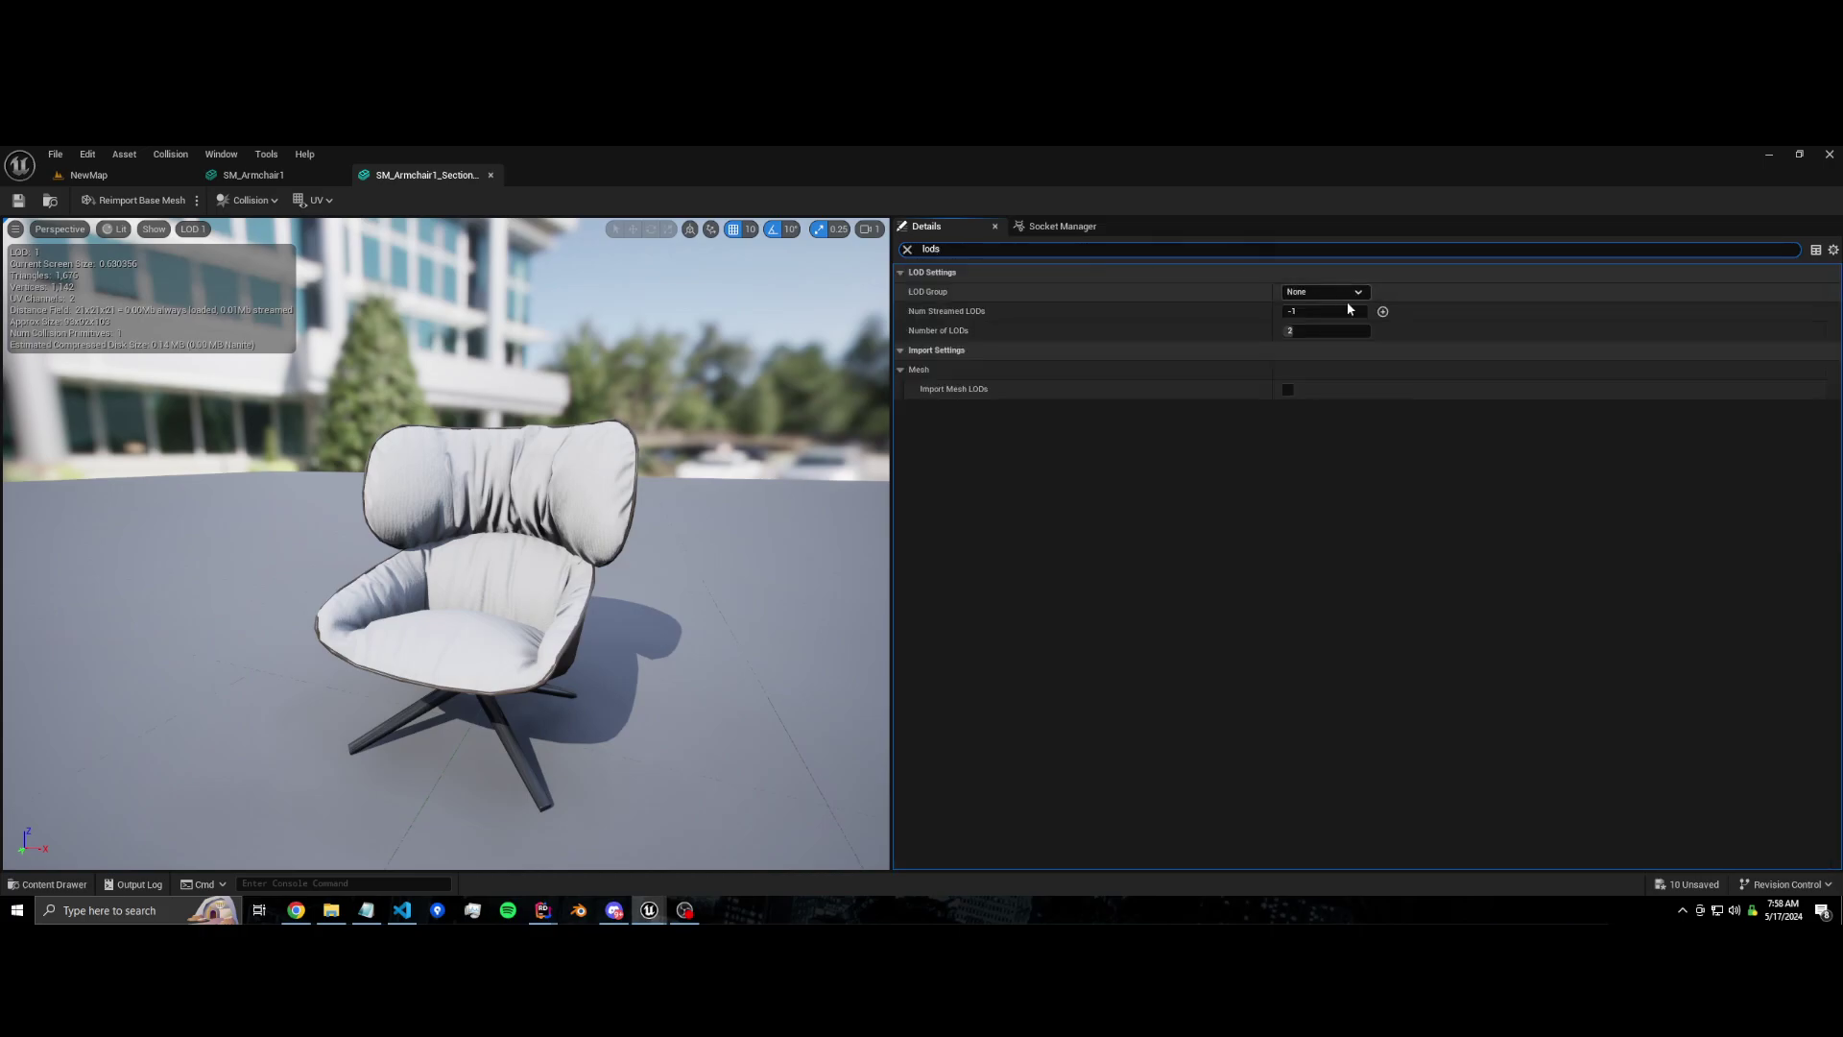
pyautogui.click(1347, 330)
pyautogui.write('5')
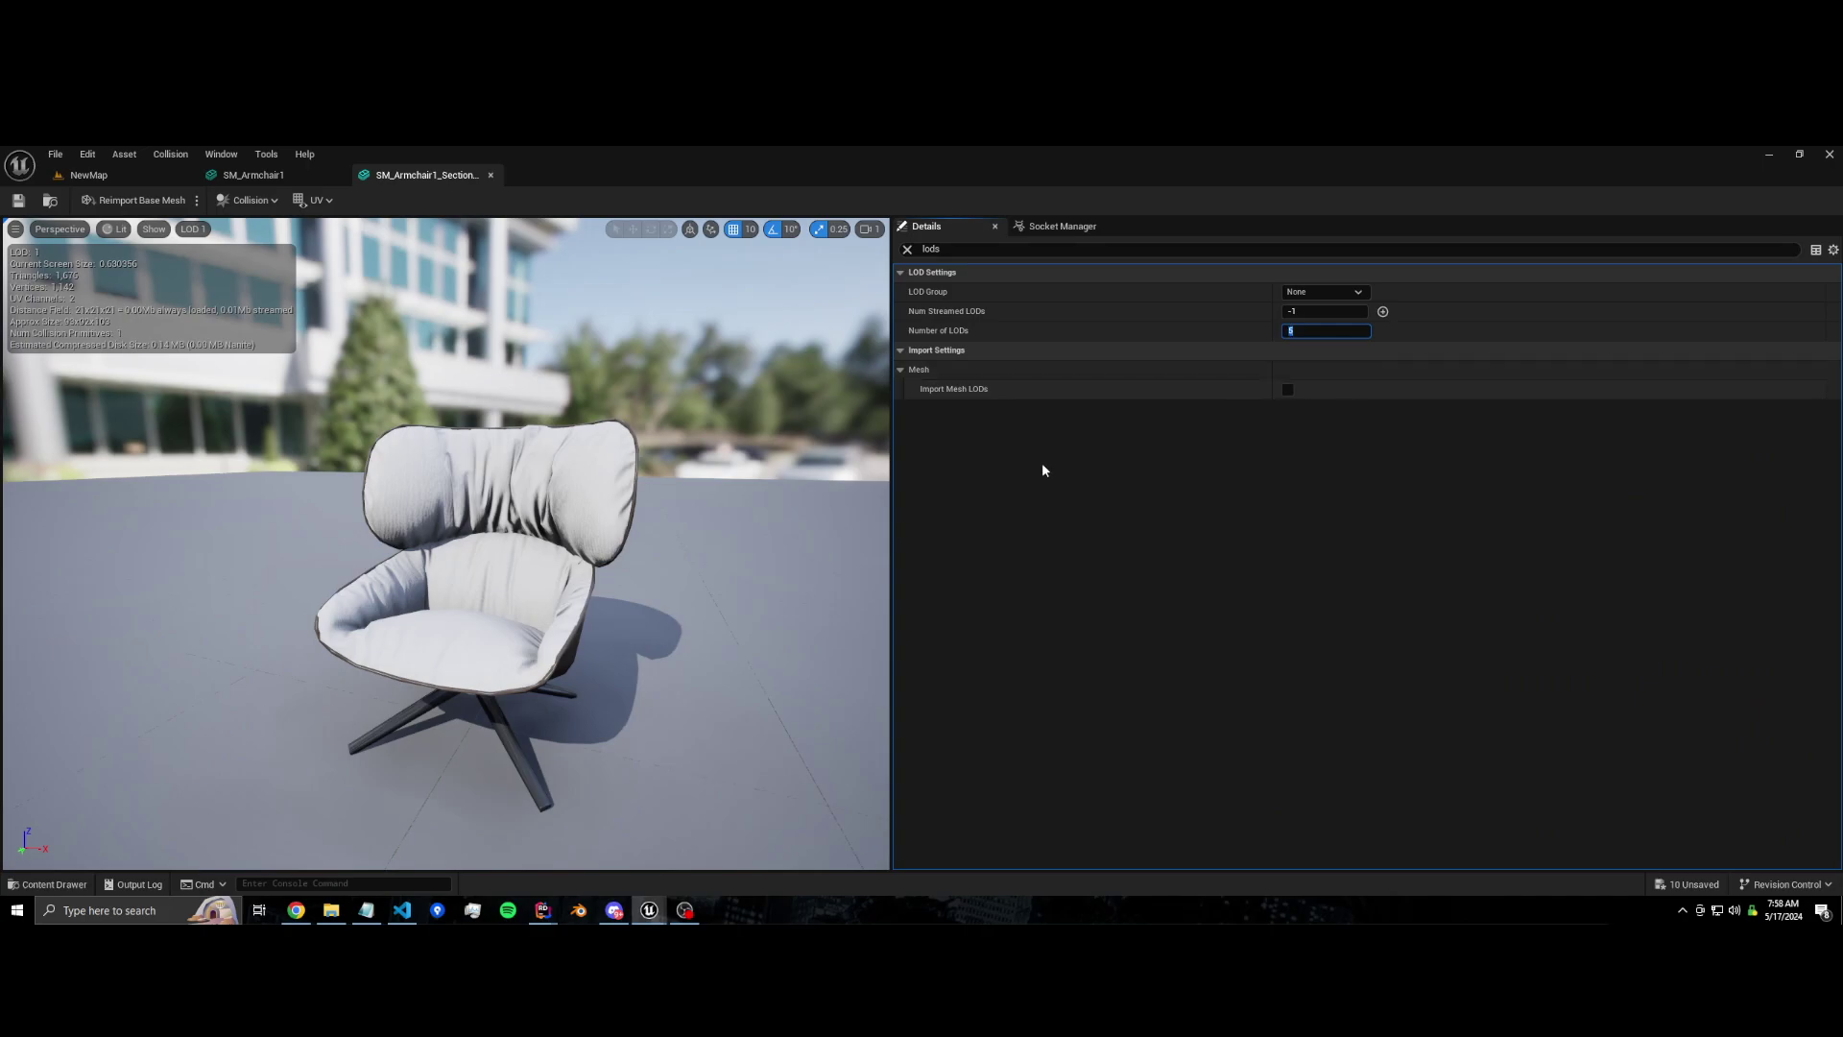
pyautogui.click(908, 249)
pyautogui.scroll(-5, 1238, 576)
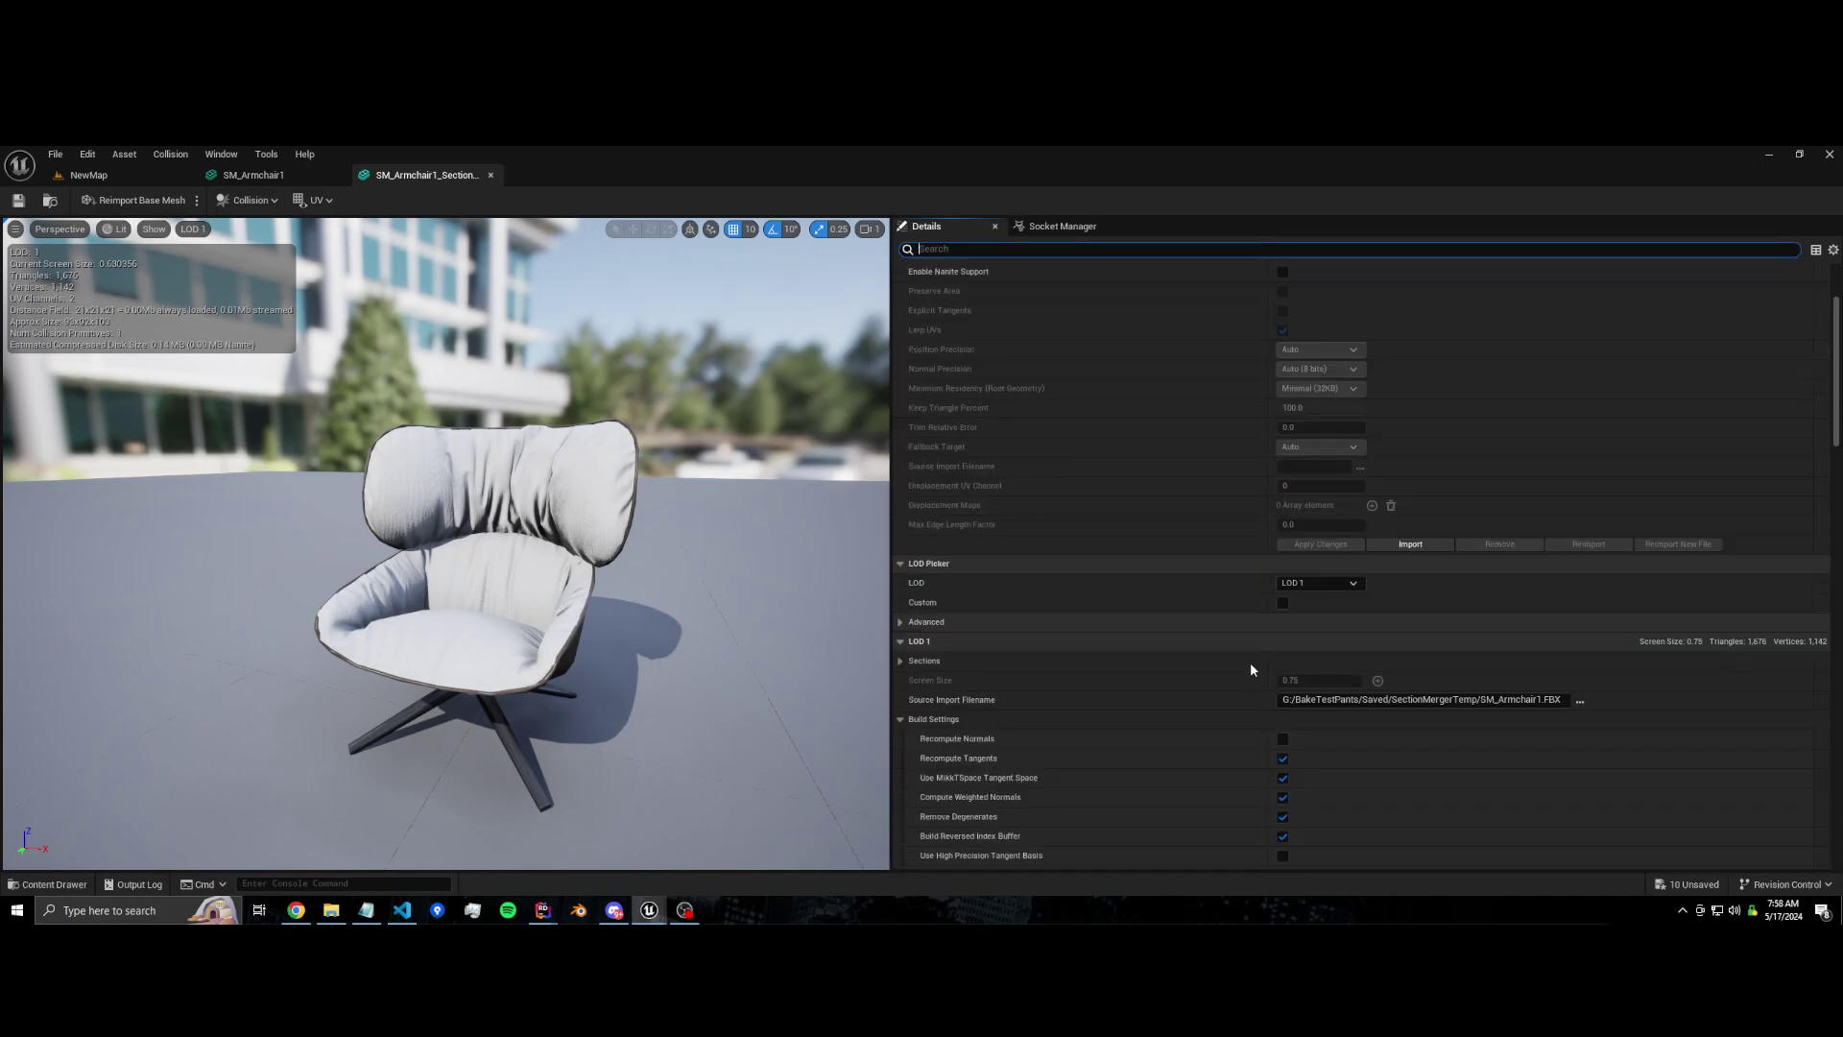
pyautogui.scroll(-4, 1242, 606)
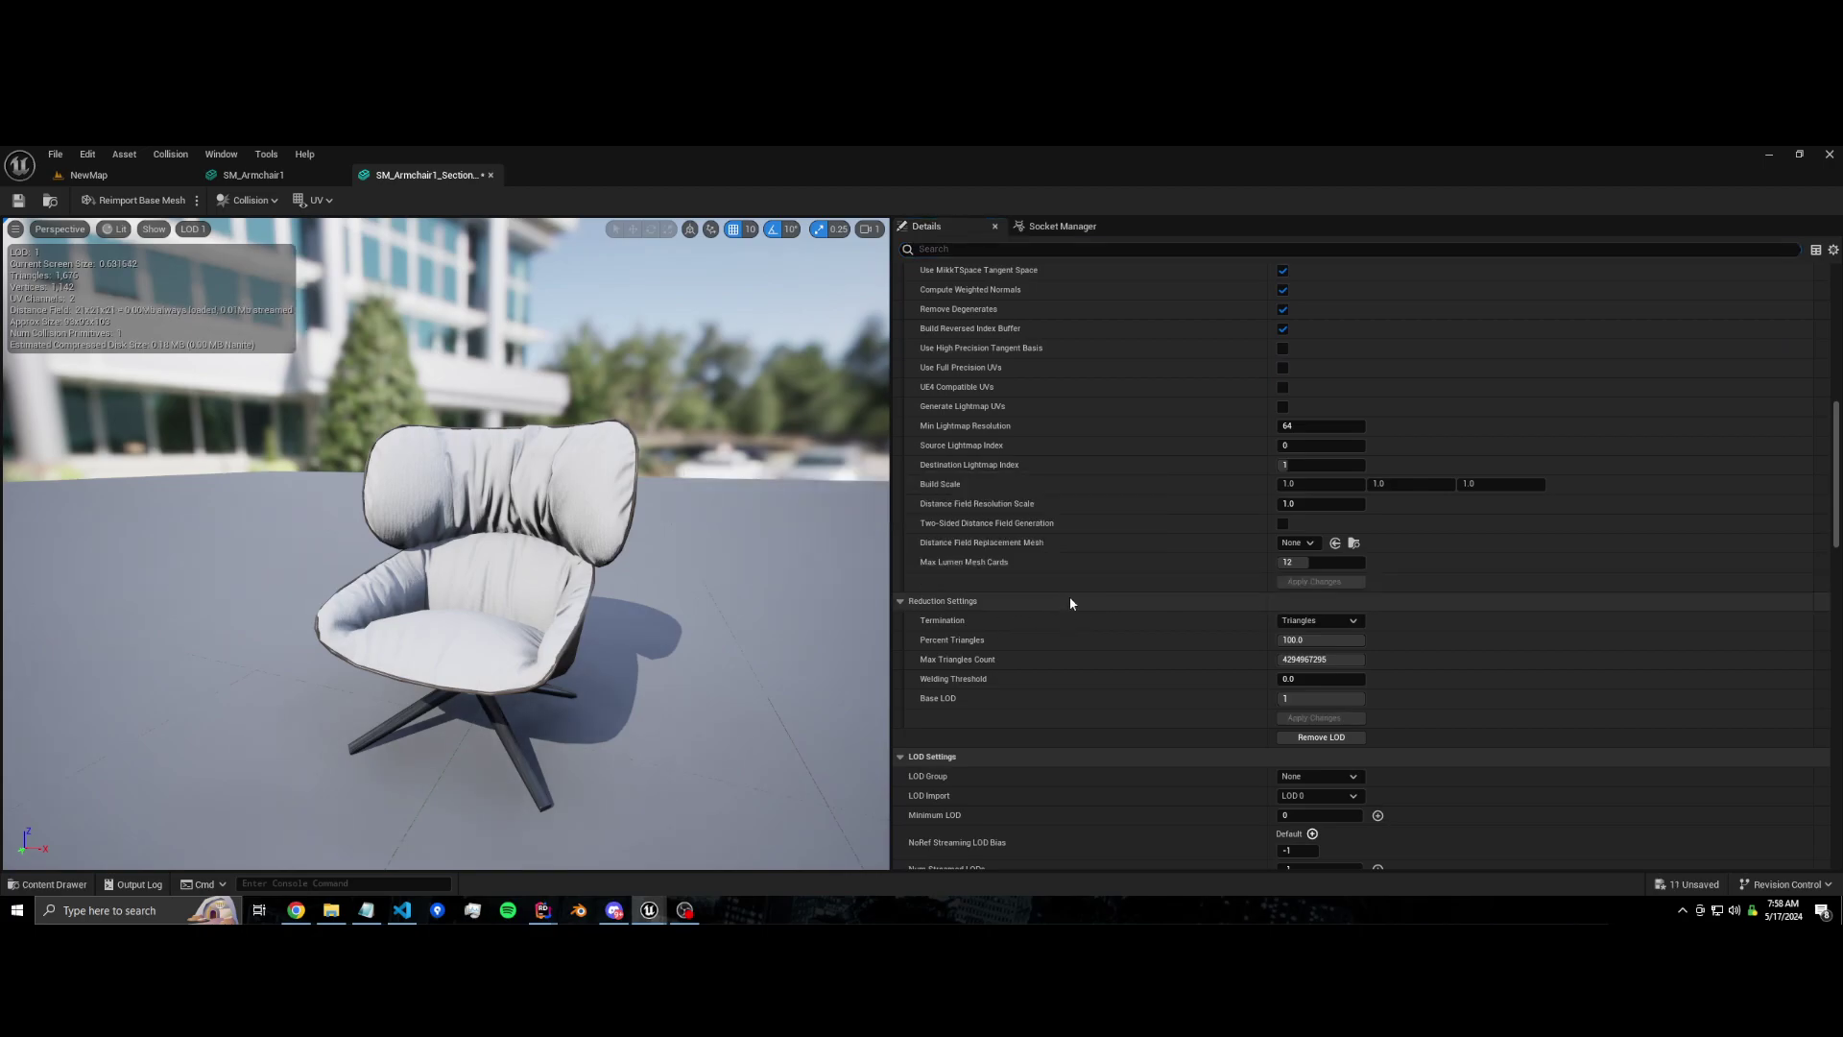
# Step: Preview the armchair at LOD 2 from the viewport LOD list
pyautogui.scroll(5, 1122, 509)
pyautogui.scroll(4, 576, 317)
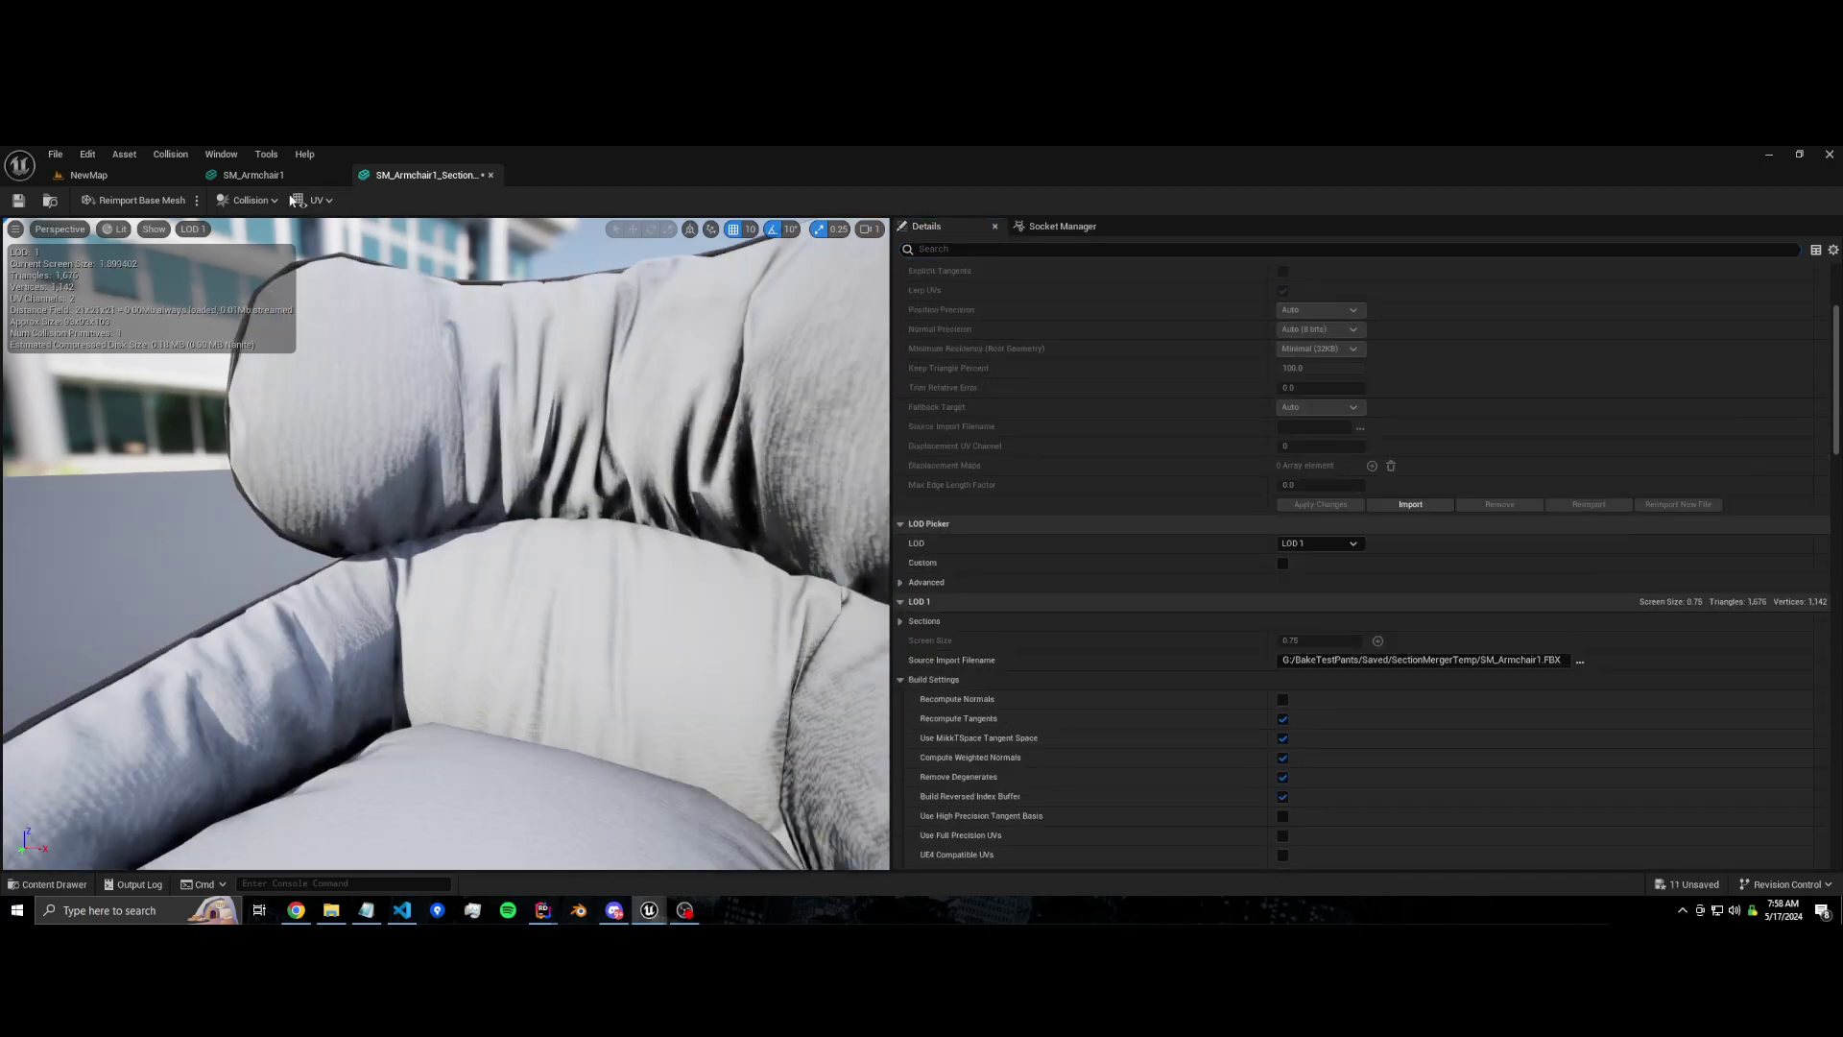
pyautogui.scroll(4, 1200, 480)
pyautogui.click(197, 229)
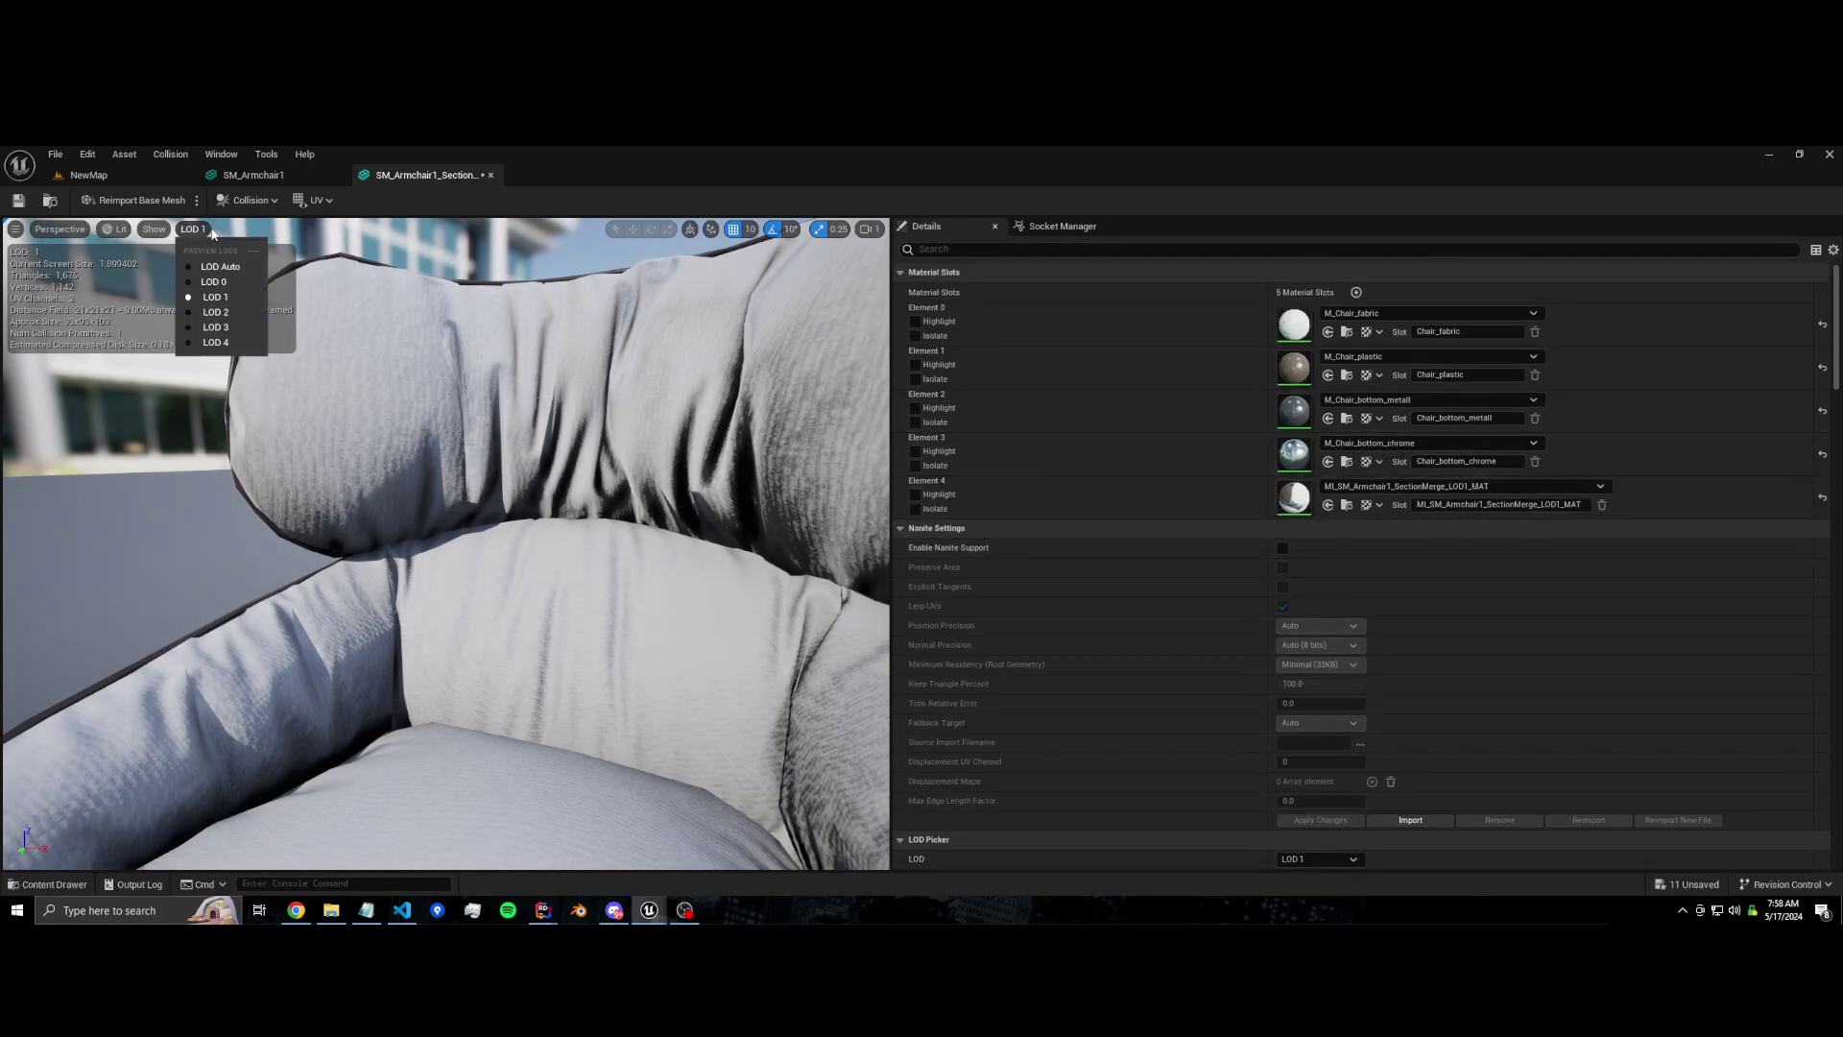
pyautogui.click(214, 312)
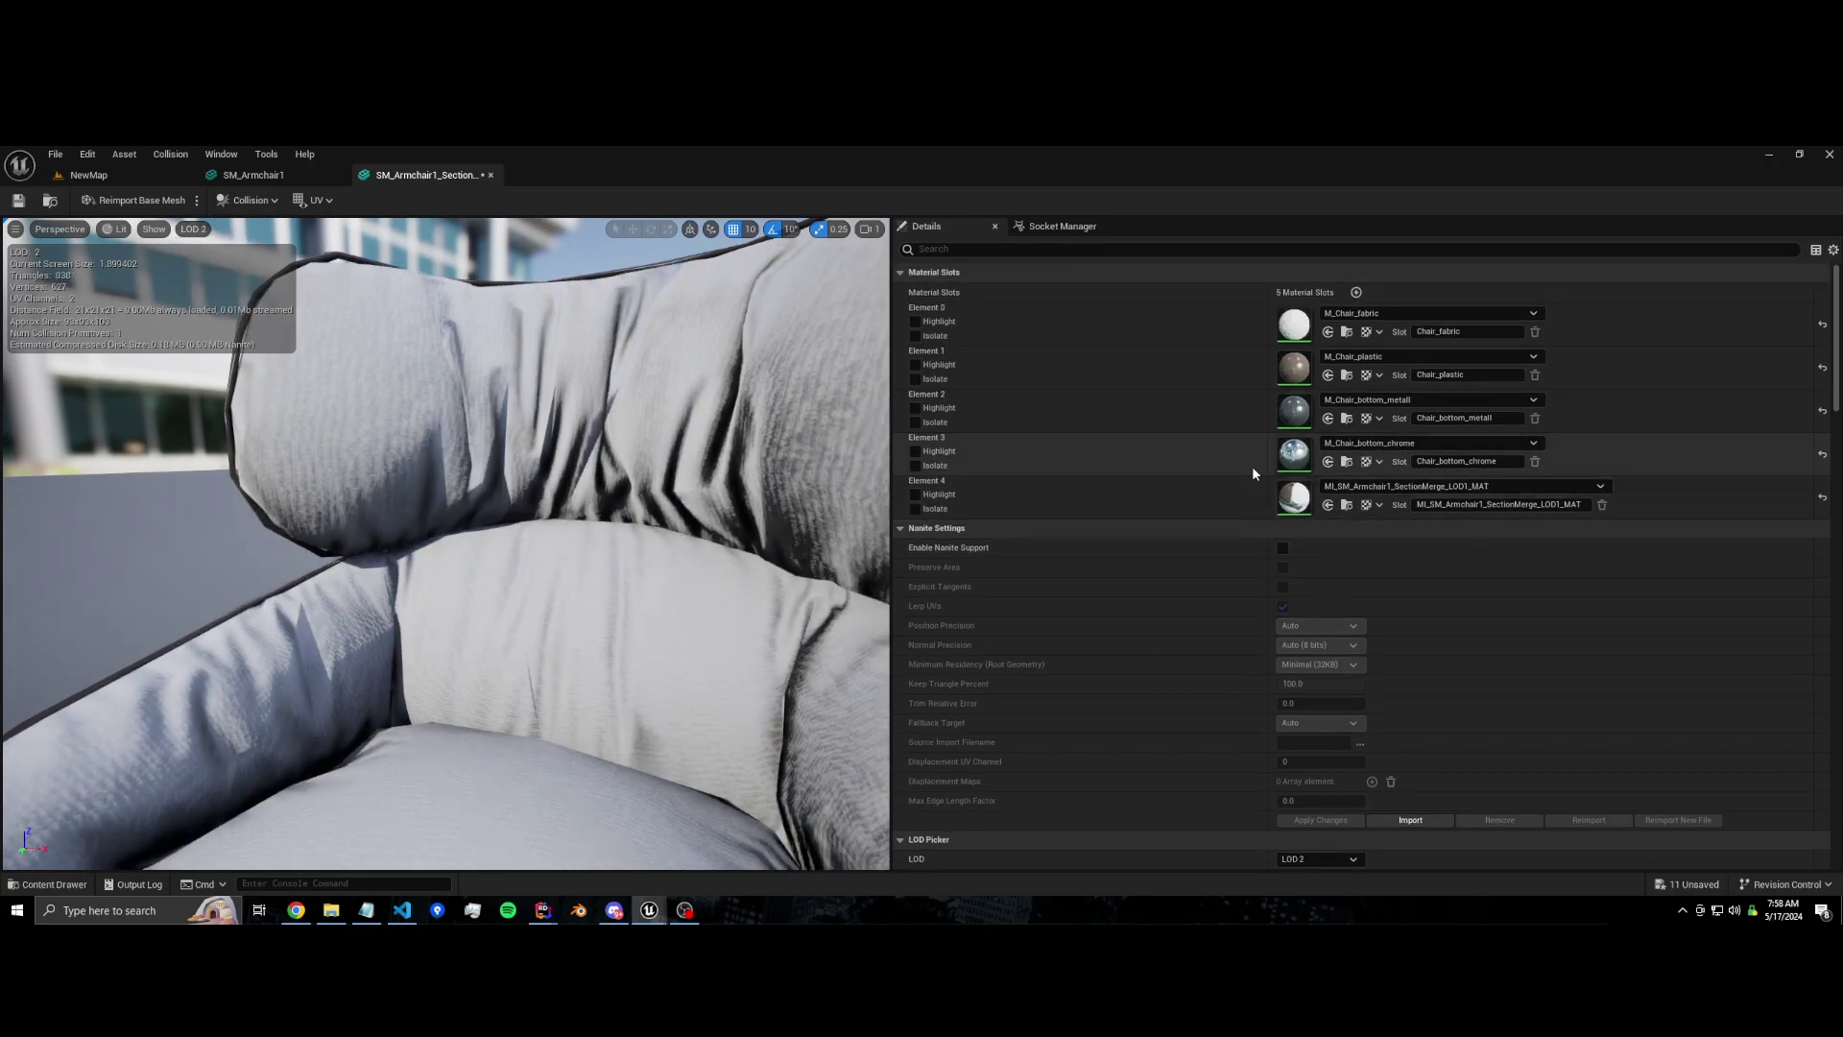
pyautogui.scroll(-4, 960, 576)
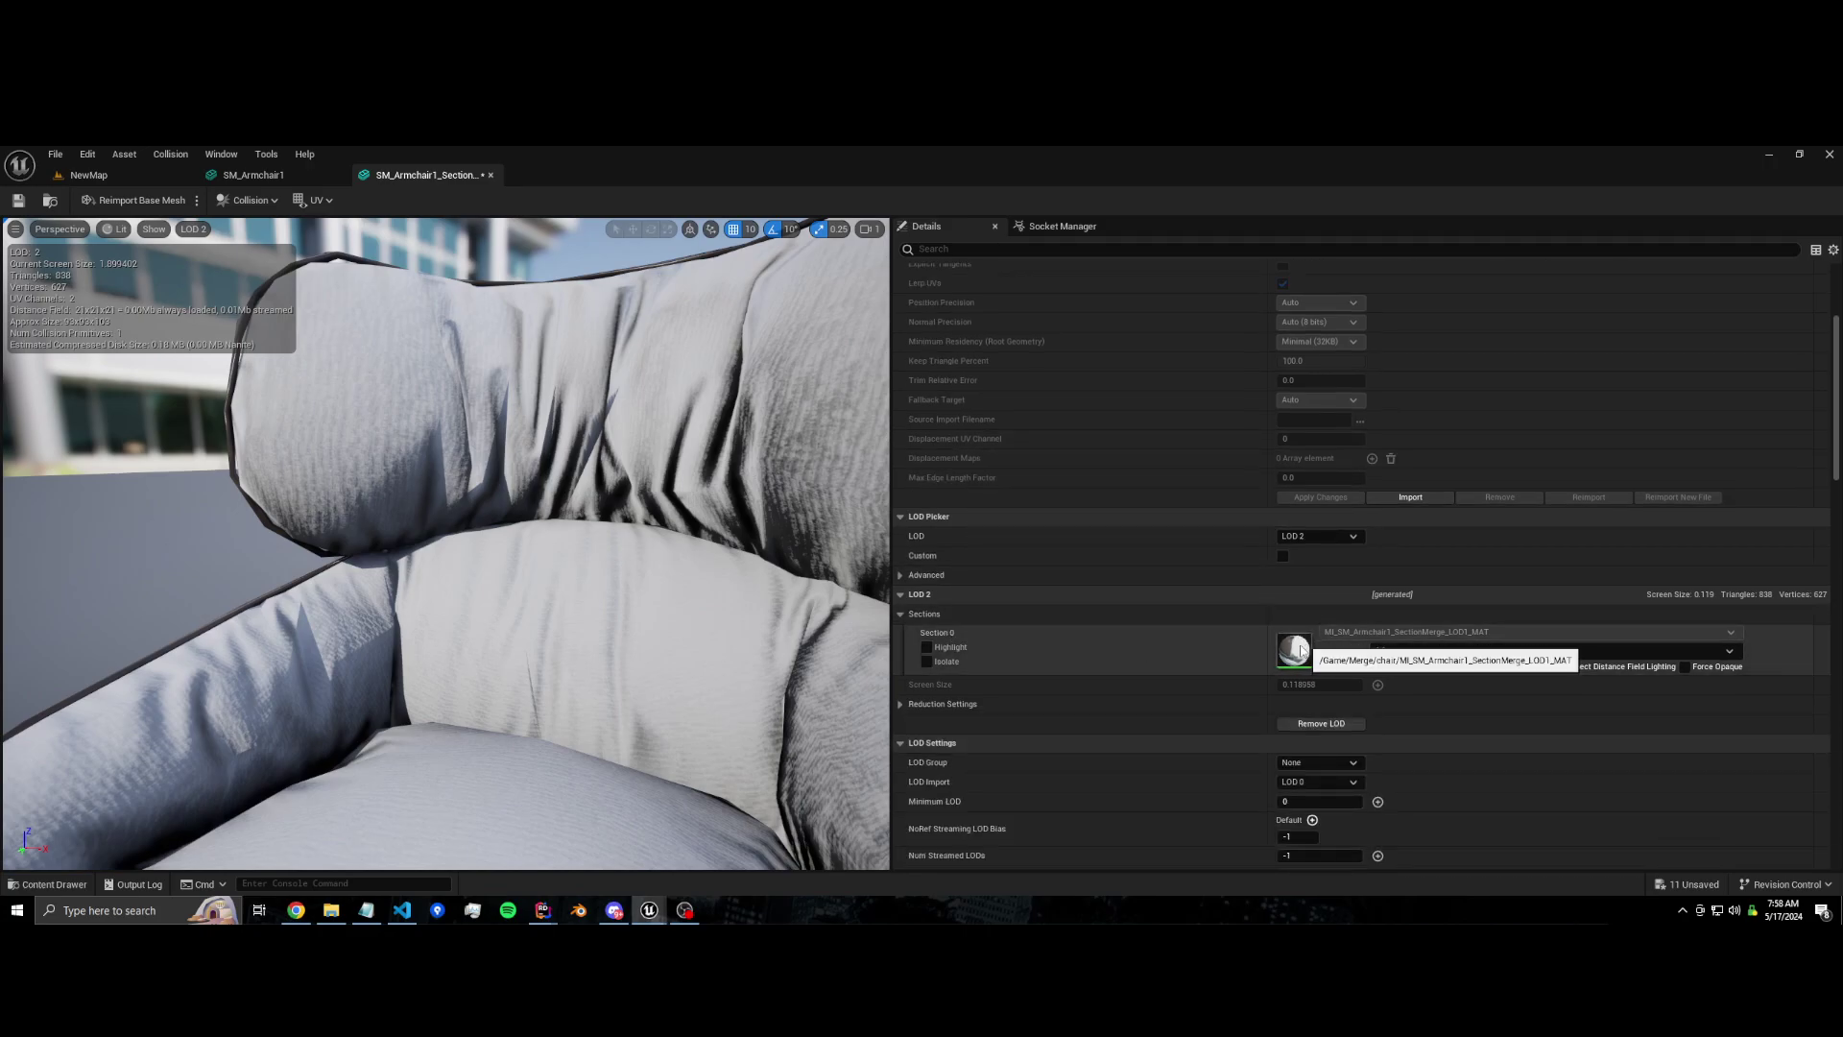
# Step: Check LOD 4's merged material and LOD 0's four materials, then save the mesh
pyautogui.click(1346, 536)
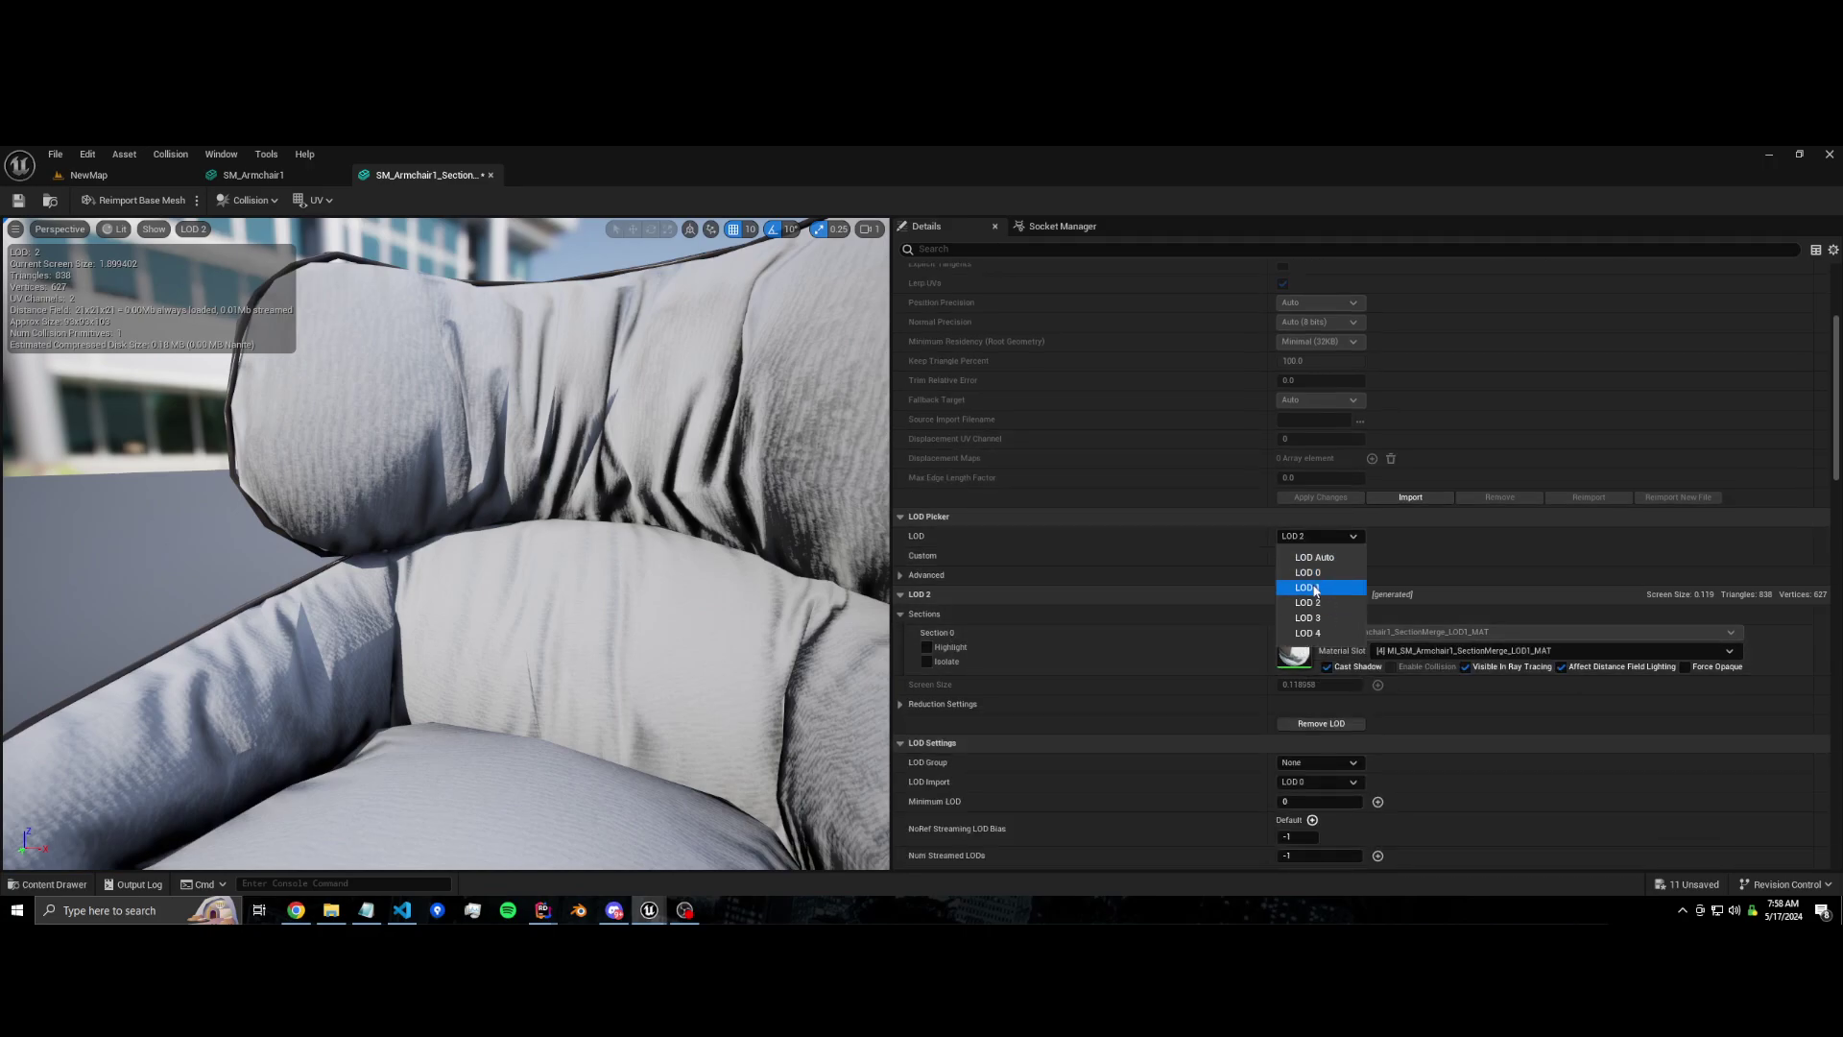
pyautogui.click(1312, 633)
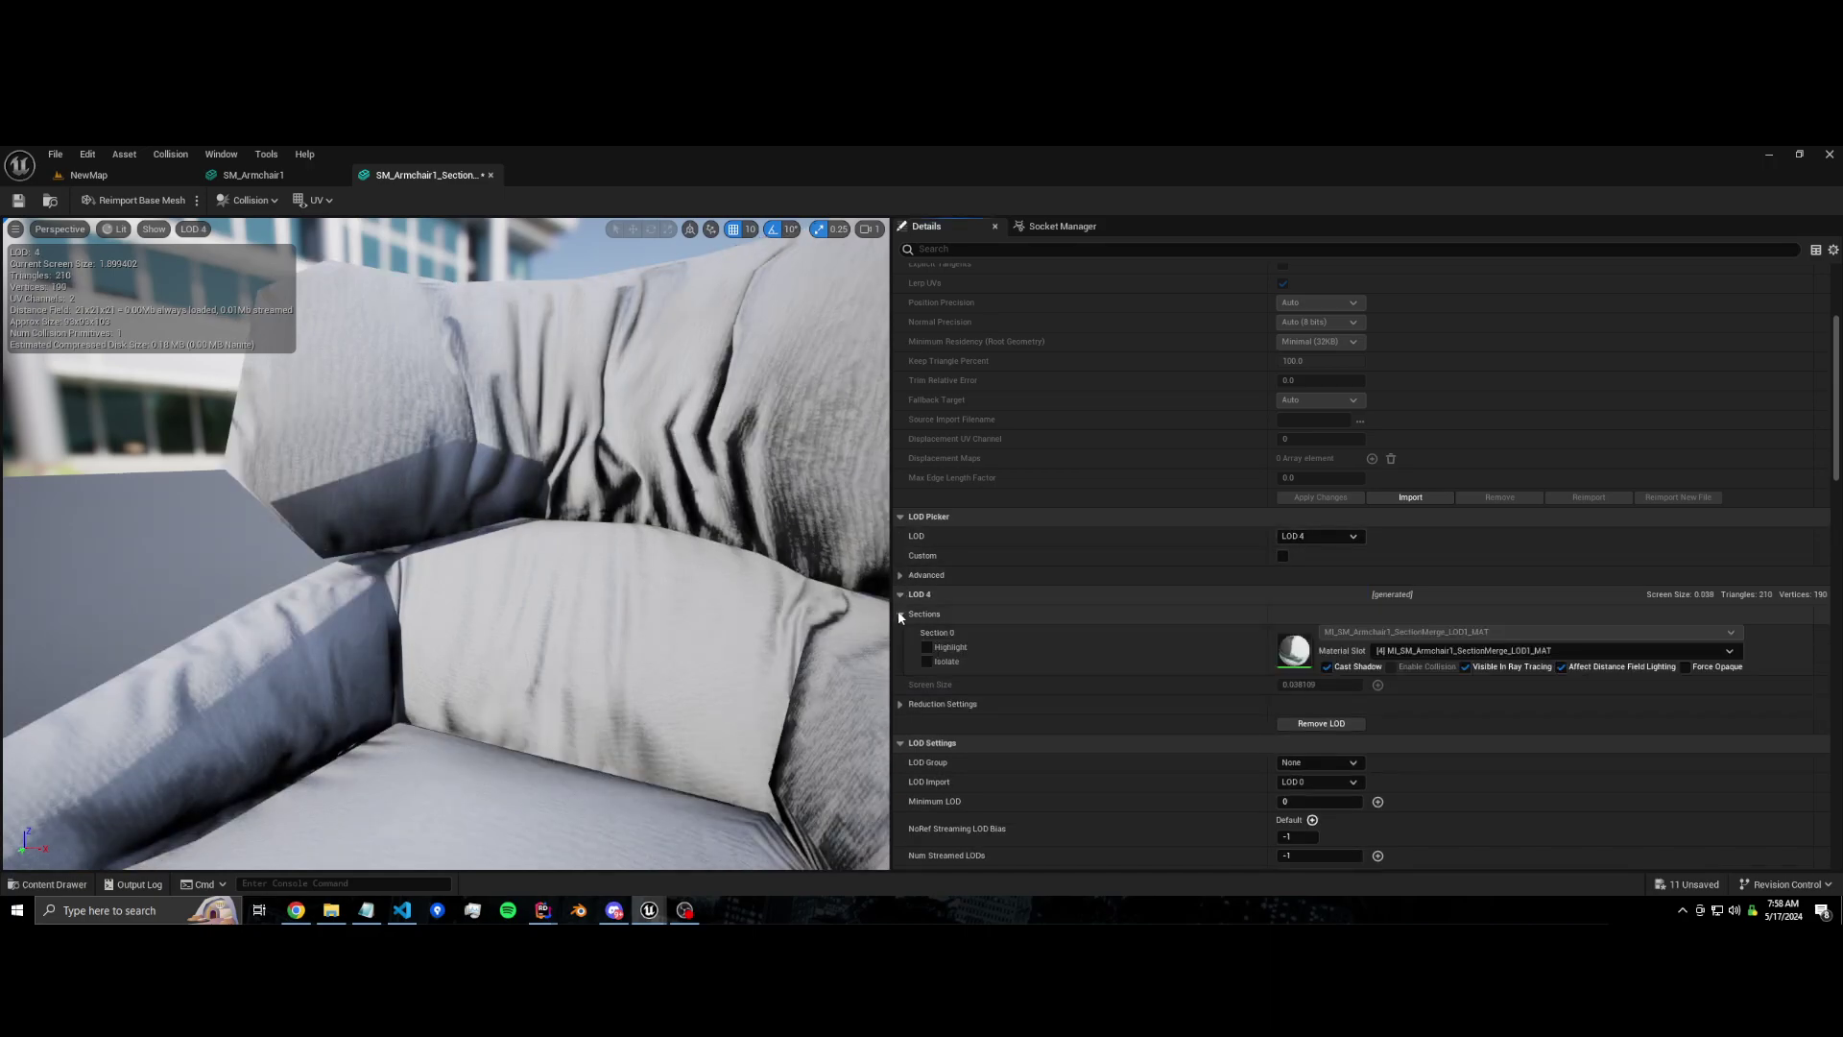
pyautogui.click(1317, 535)
pyautogui.click(1313, 574)
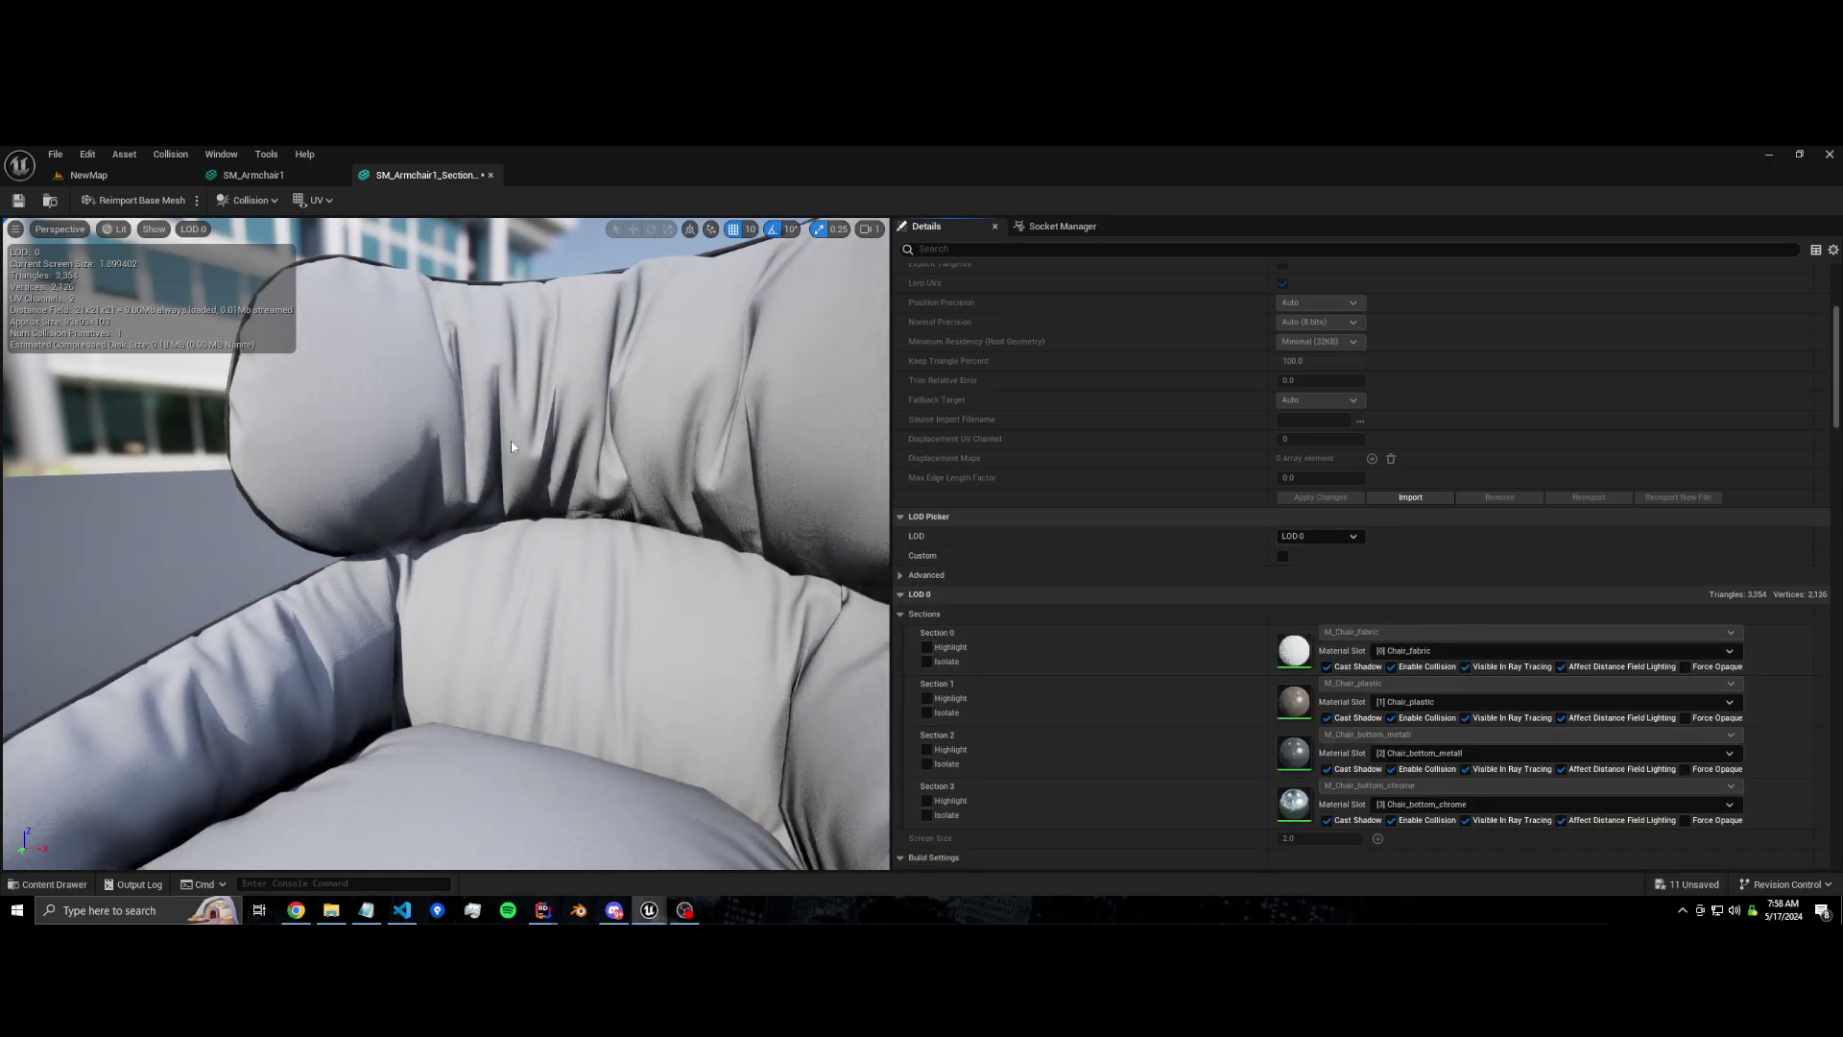
pyautogui.moveTo(644, 462); pyautogui.dragTo(486, 514)
pyautogui.scroll(-5, 485, 515)
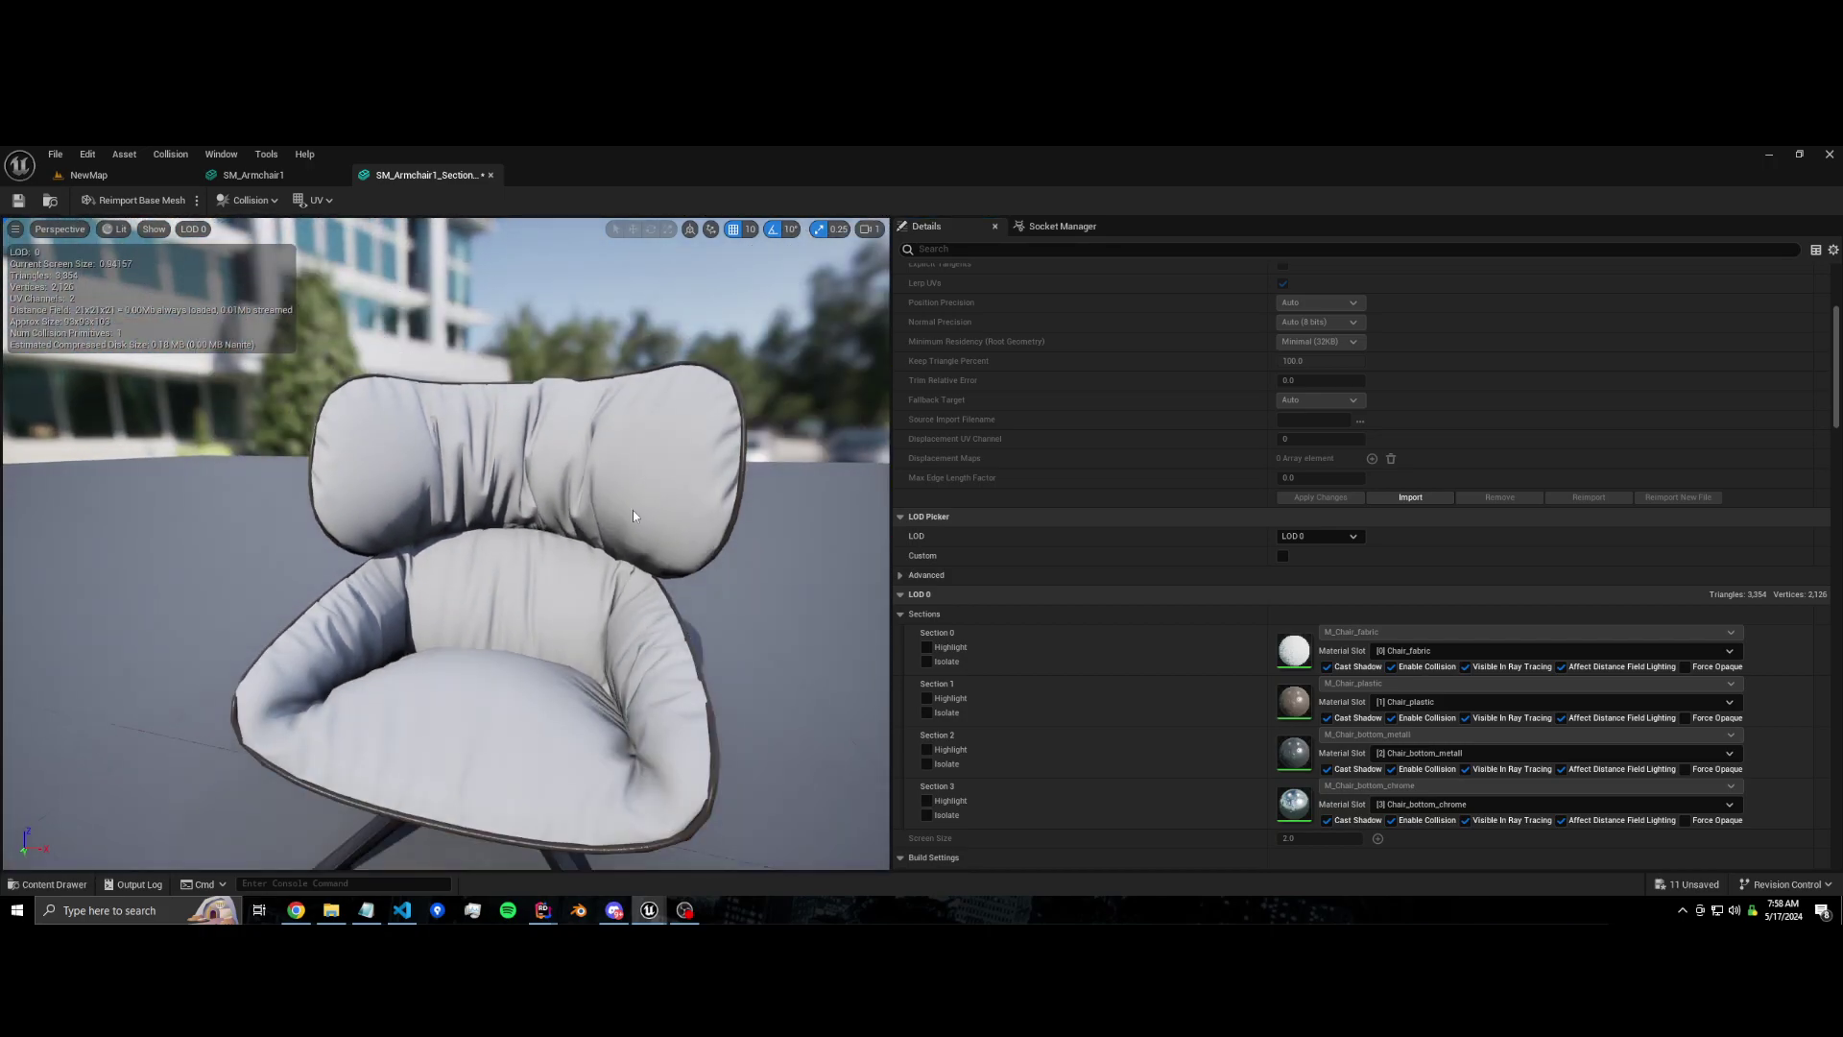
pyautogui.click(16, 201)
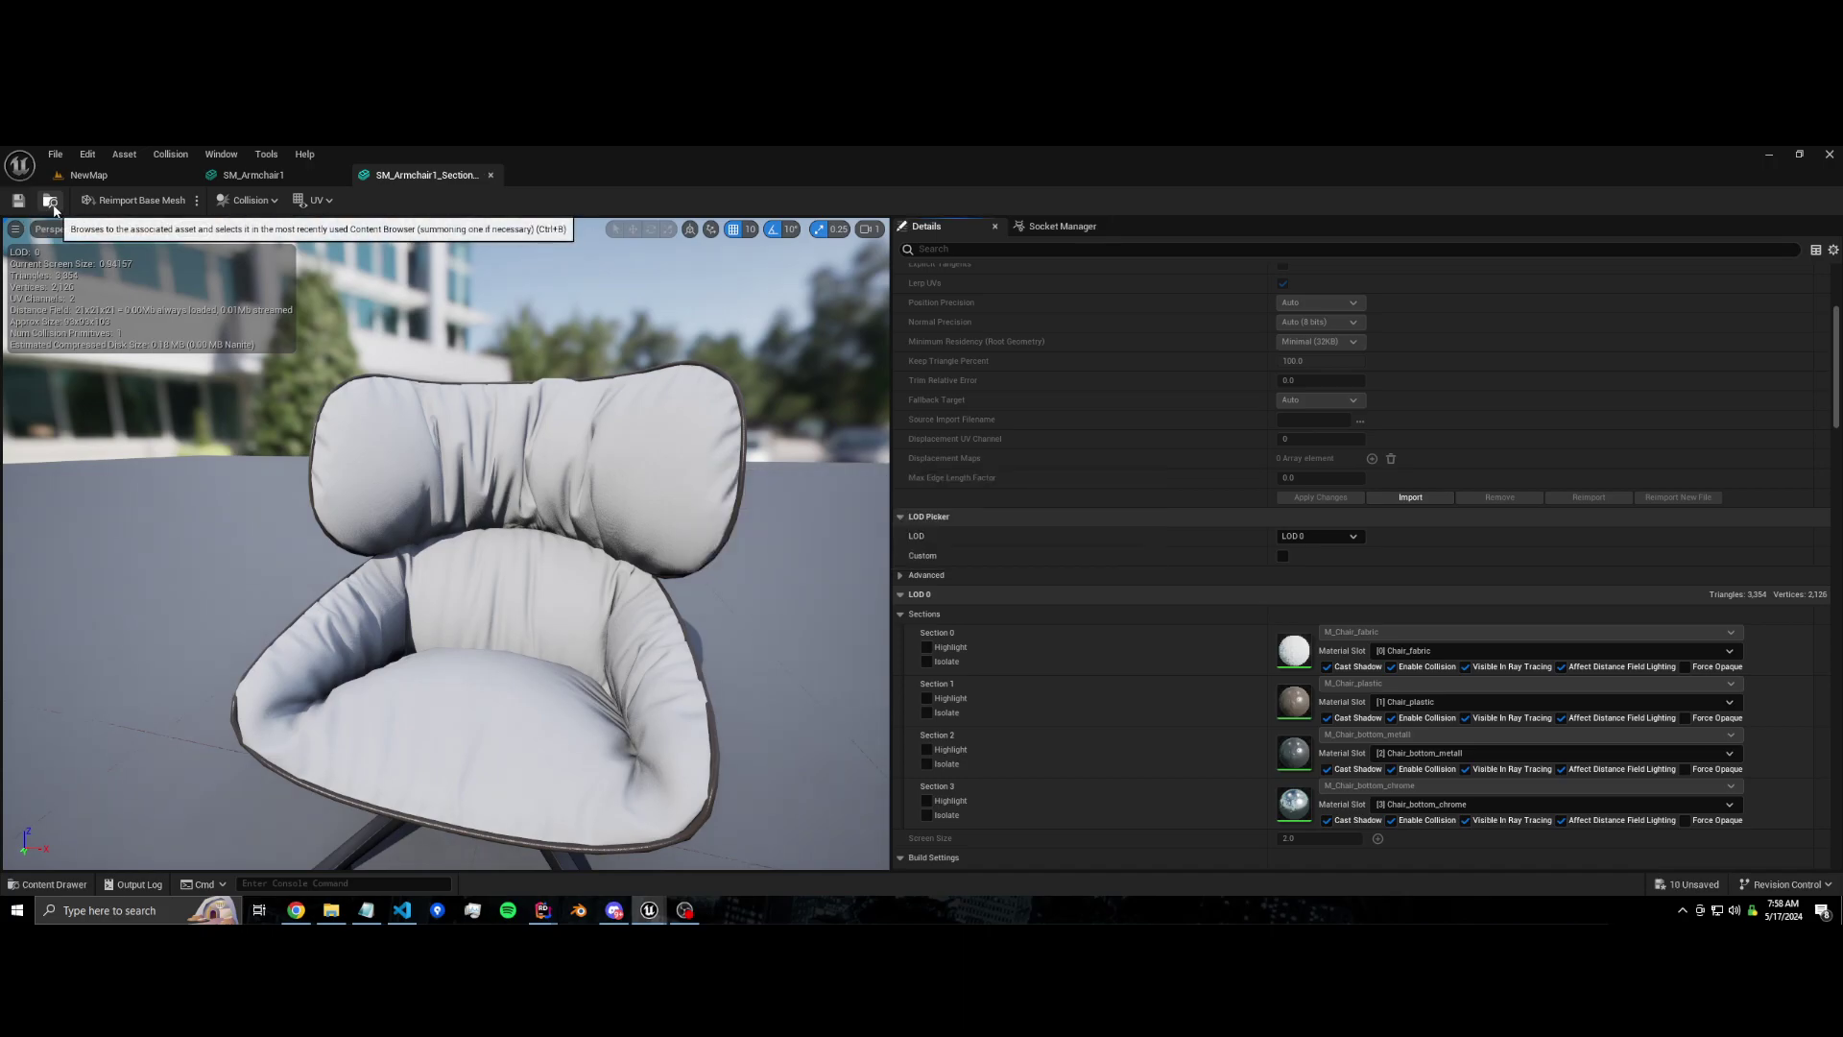